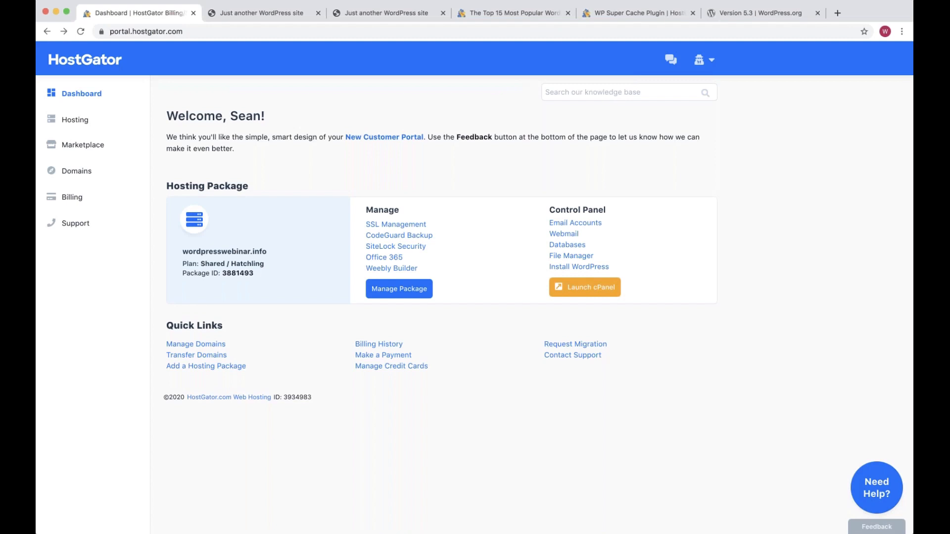
Check in HostGator's SSL Management that Let's Encrypt is active, then return to wordpresswebinar.info
{"action": "left_click", "coordinate": [253, 13]}
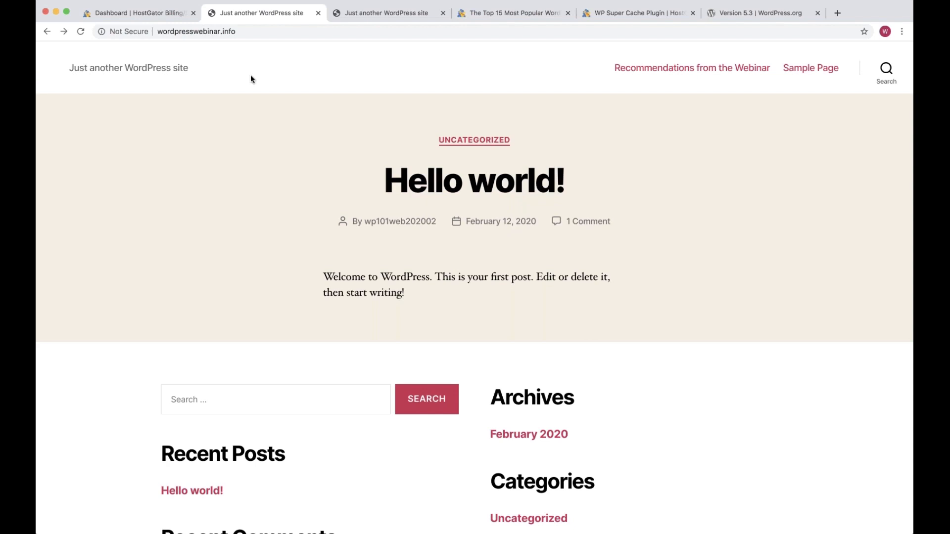
{"action": "key", "text": "ctrl+shift+Tab"}
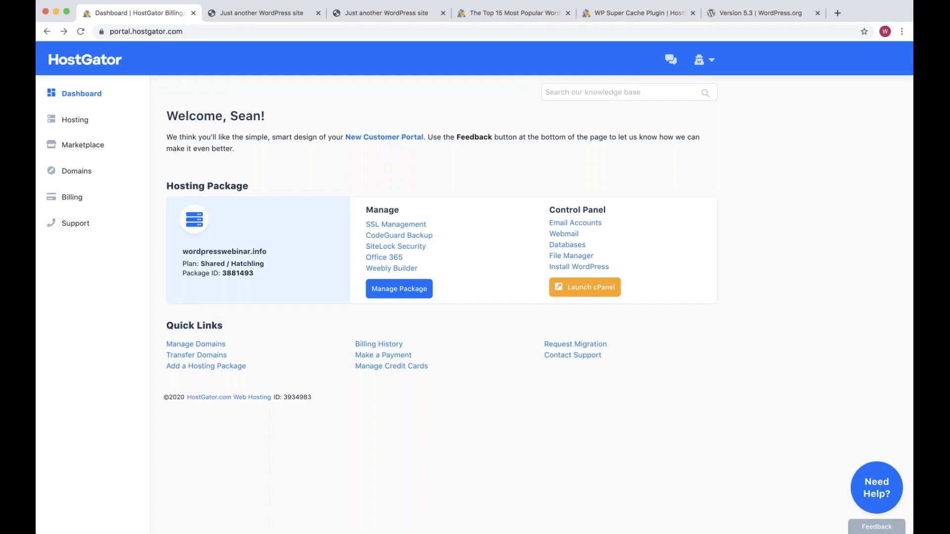
{"action": "left_click", "coordinate": [399, 227]}
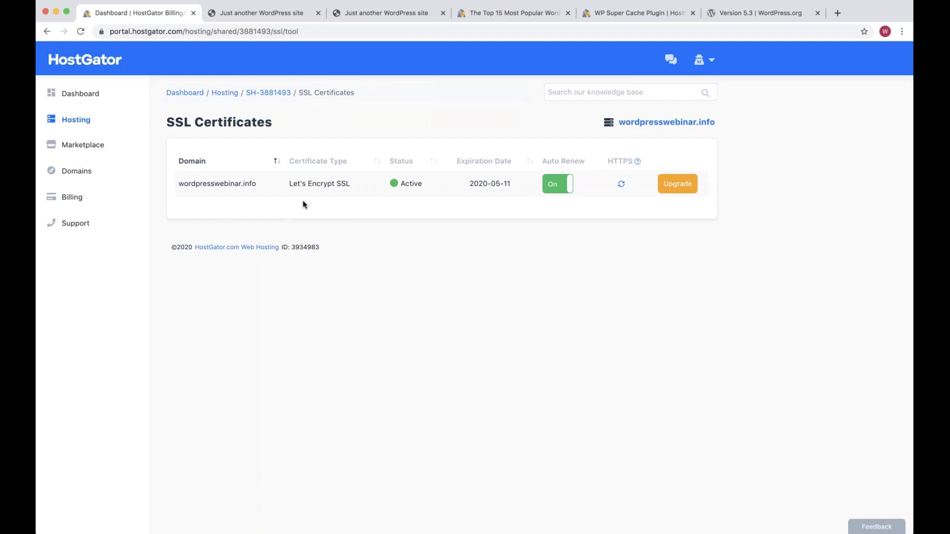
{"action": "key", "text": "ctrl+Tab"}
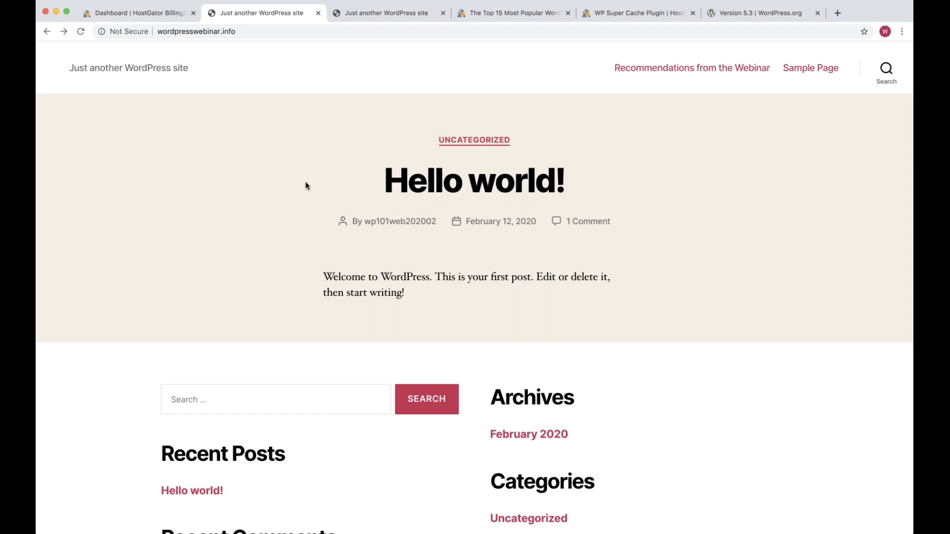
Append /wp-admin to the site address to load the admin login page
{"action": "key", "text": "super+l"}
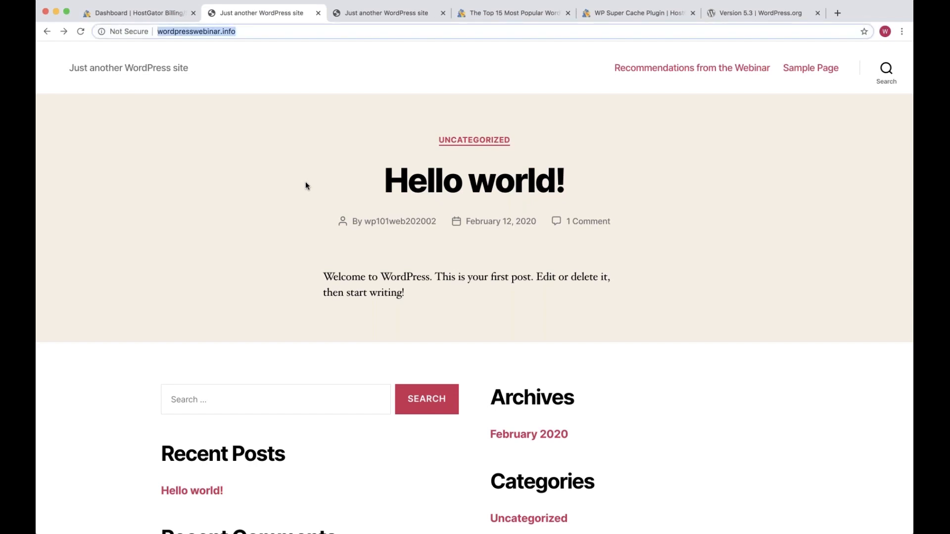
{"action": "key", "text": "Right"}
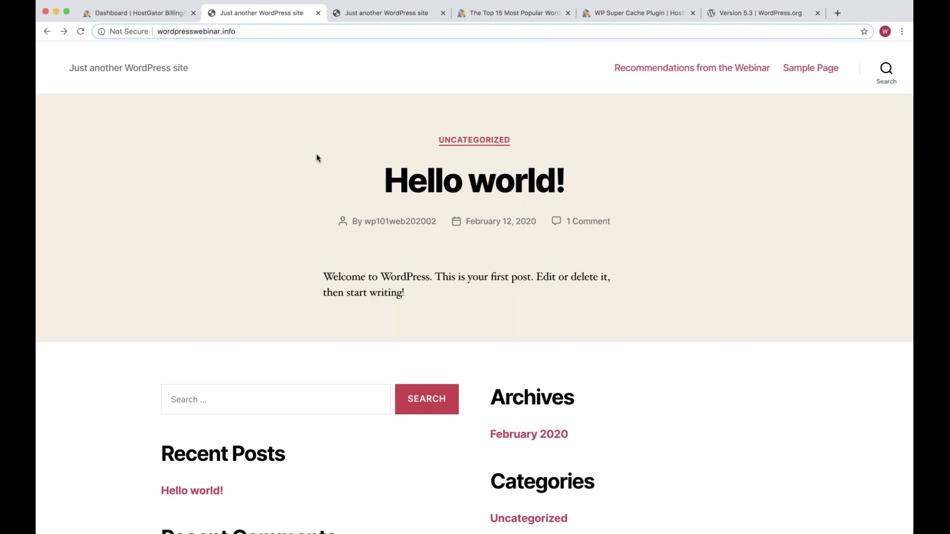
{"action": "key", "text": "Return"}
{"action": "type", "text": "/wp-admin/"}
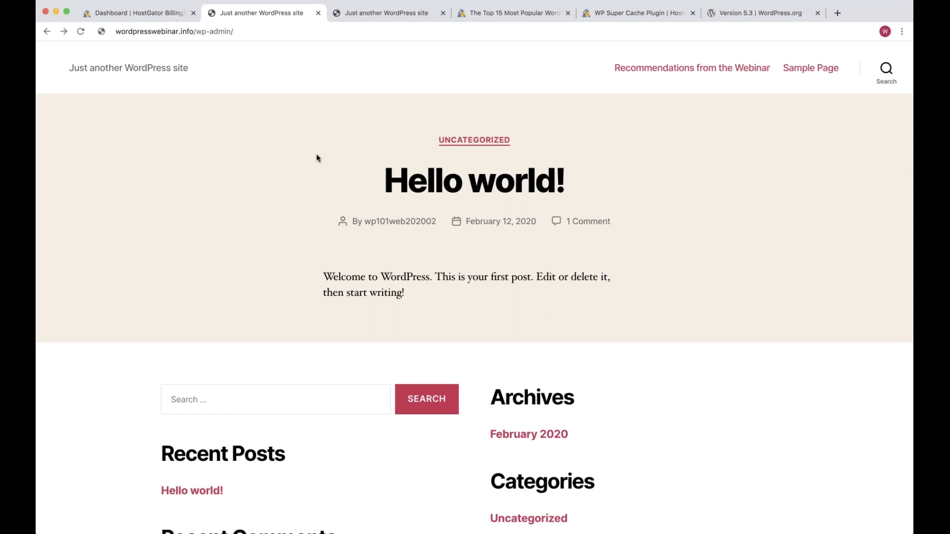
{"action": "key", "text": "Return"}
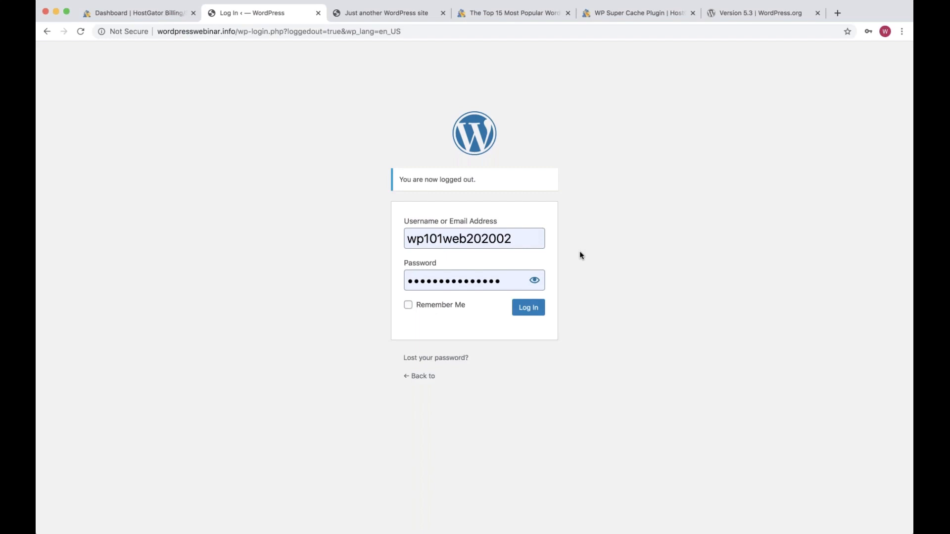
Log in again after the cookie error, check Screen Options, and go to Dashboard > Updates
{"action": "left_click", "coordinate": [529, 308]}
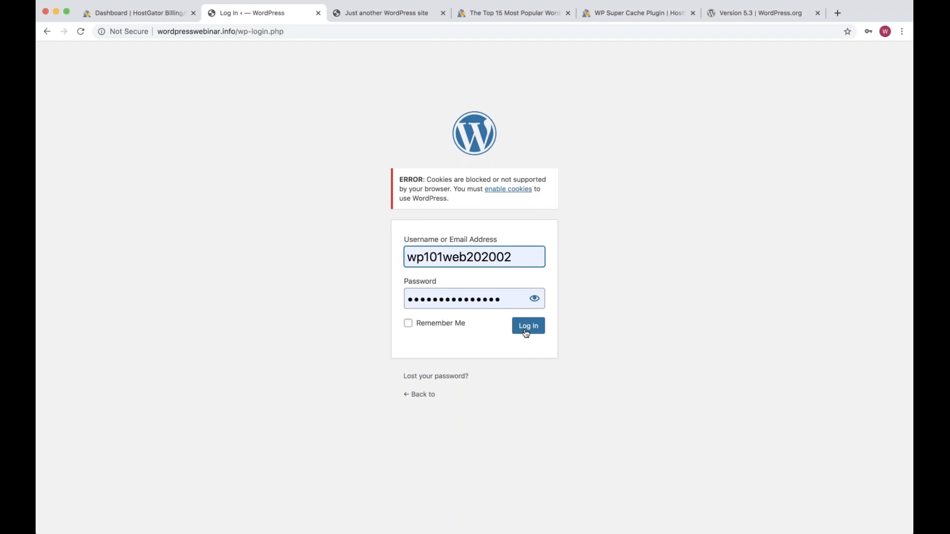
{"action": "left_click", "coordinate": [526, 331]}
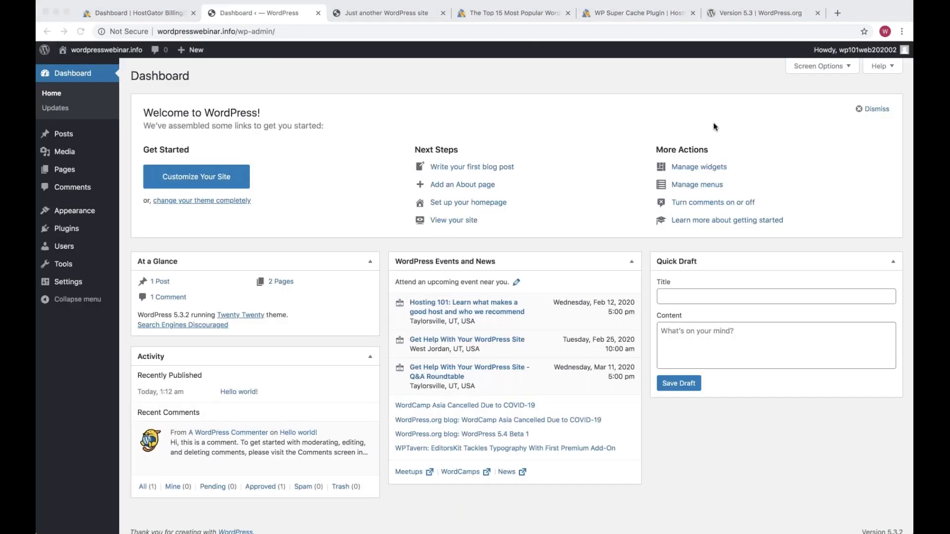
{"action": "left_click", "coordinate": [713, 127]}
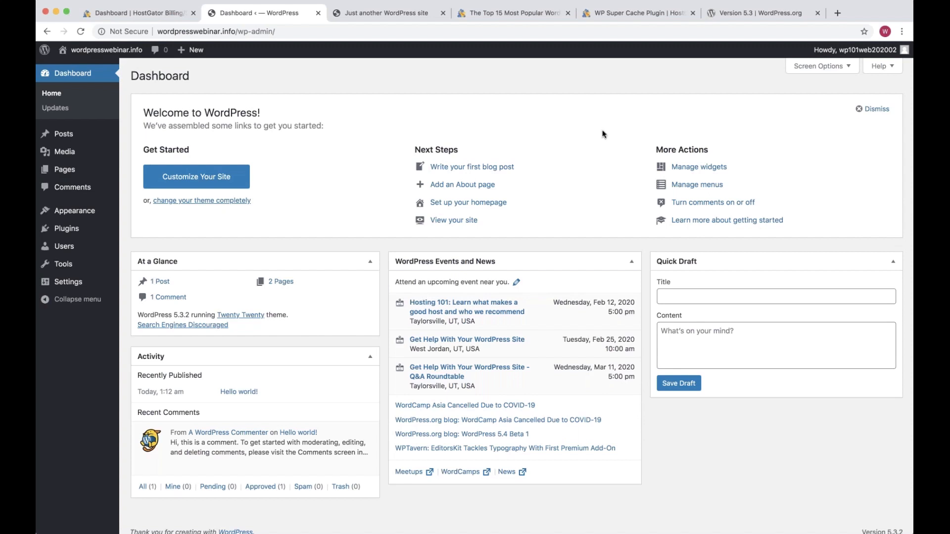
{"action": "left_click", "coordinate": [822, 67]}
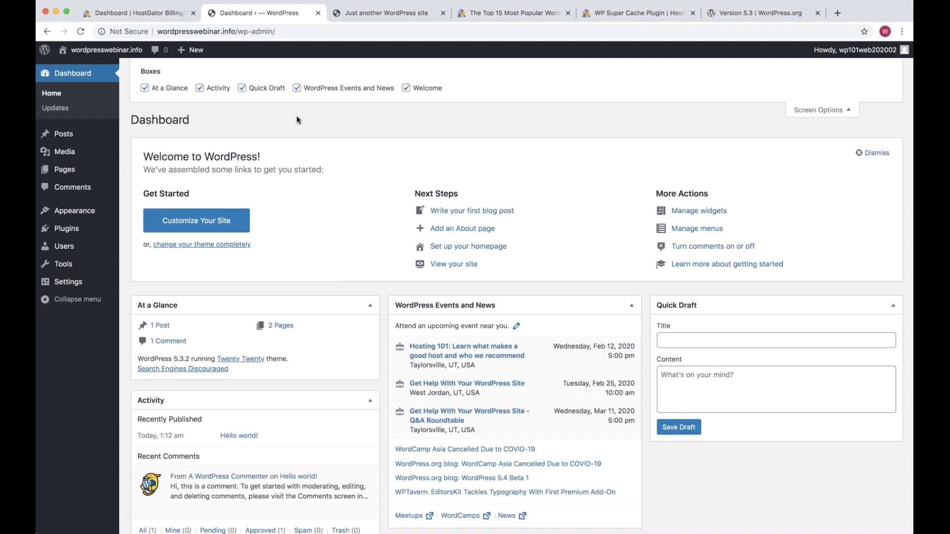
{"action": "left_click", "coordinate": [56, 108]}
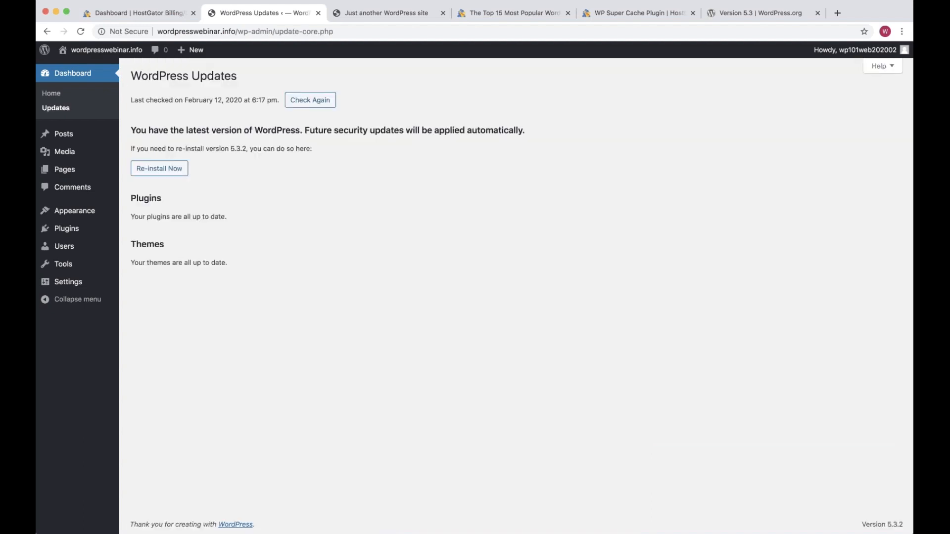
{"action": "left_click_drag", "start_coordinate": [131, 130], "coordinate": [298, 131]}
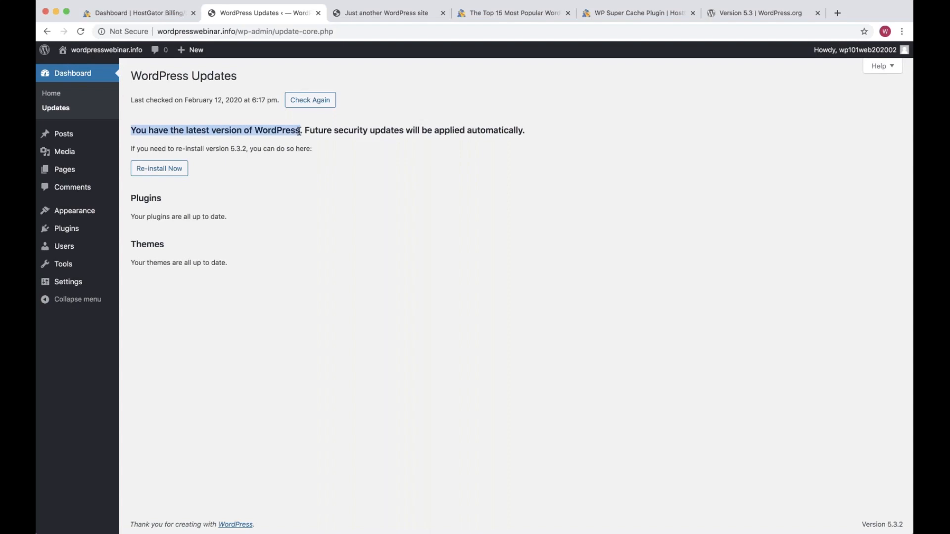
{"action": "left_click_drag", "start_coordinate": [304, 130], "coordinate": [523, 131]}
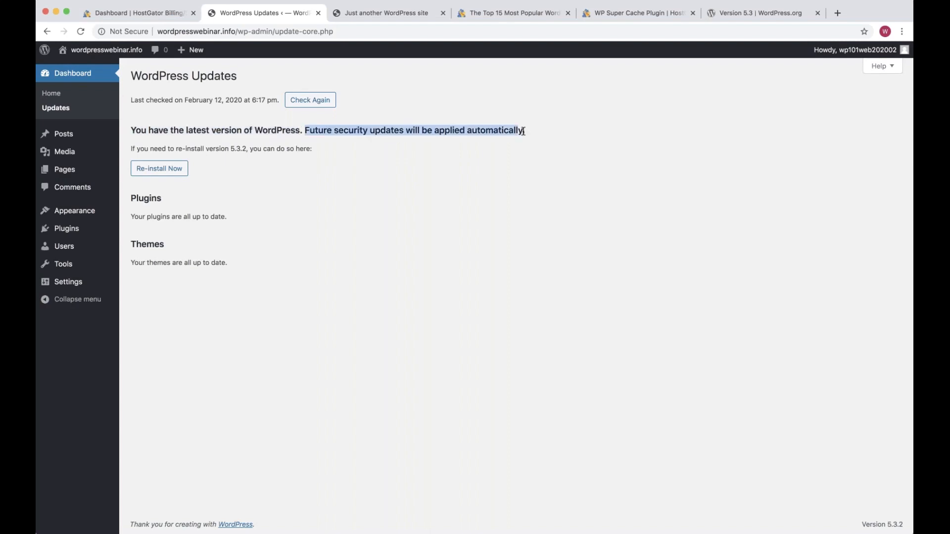
{"action": "triple_click", "coordinate": [355, 129]}
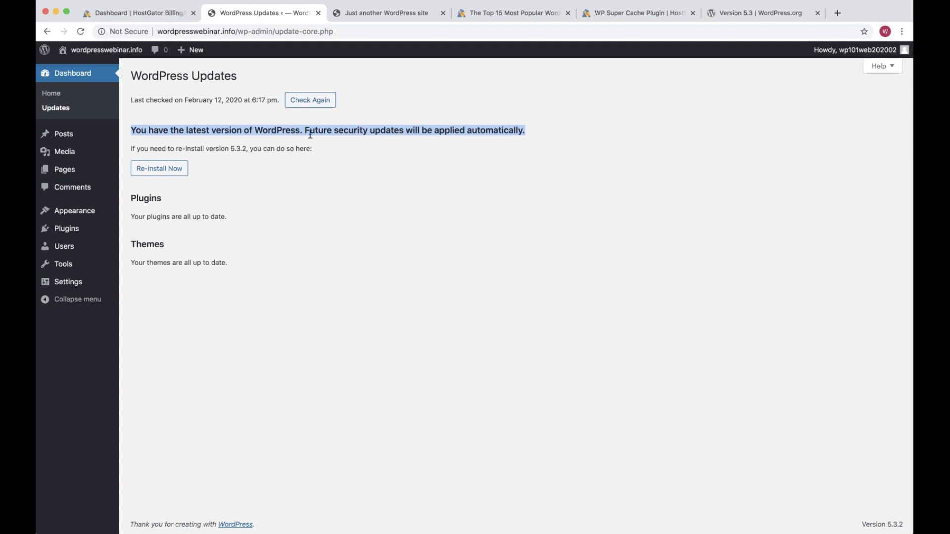
{"action": "left_click_drag", "start_coordinate": [282, 100], "coordinate": [129, 102]}
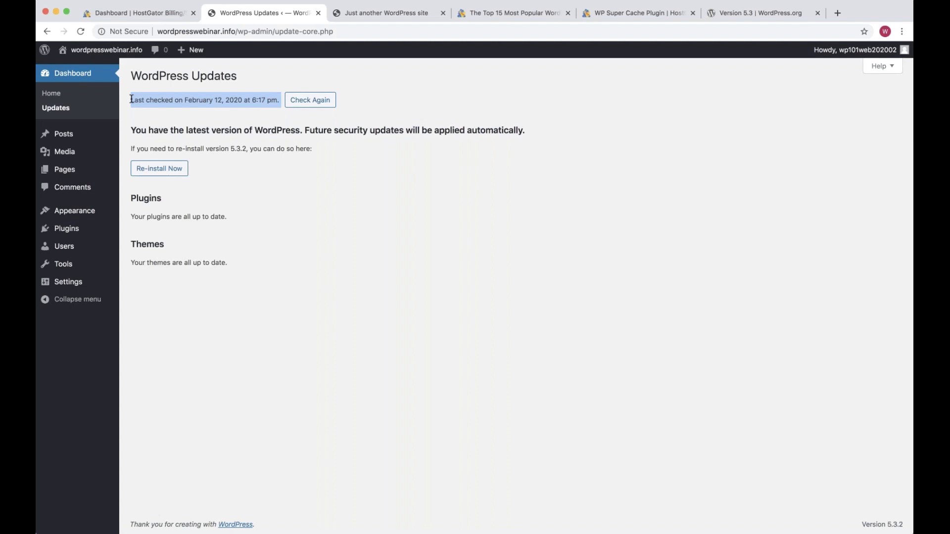
{"action": "left_click_drag", "start_coordinate": [252, 99], "coordinate": [267, 98]}
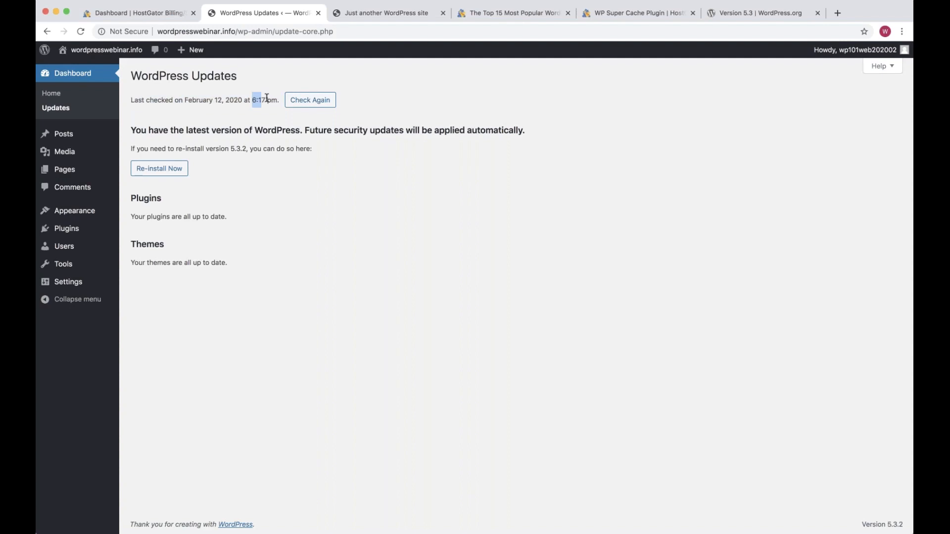
{"action": "left_click_drag", "start_coordinate": [266, 98], "coordinate": [277, 100]}
{"action": "mouse_move", "coordinate": [108, 131]}
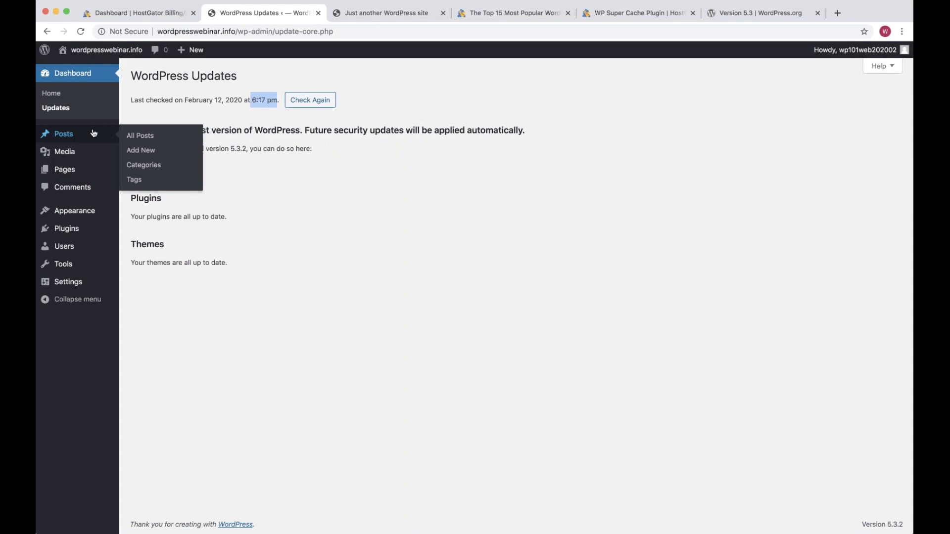
Show All Posts with the single 'Hello world!' post and compare it against the live site
{"action": "left_click", "coordinate": [94, 133]}
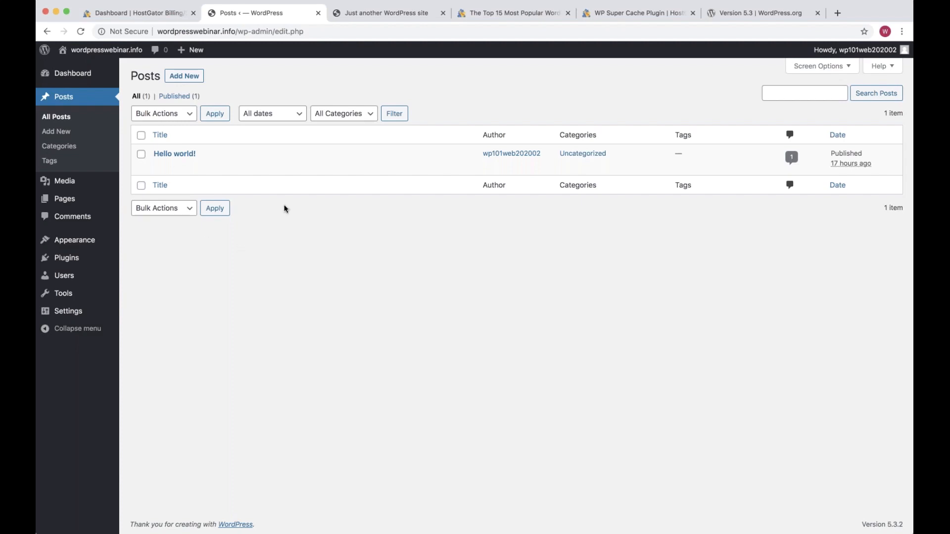
{"action": "left_click_drag", "start_coordinate": [284, 204], "coordinate": [251, 274]}
{"action": "key", "text": "ctrl+Tab"}
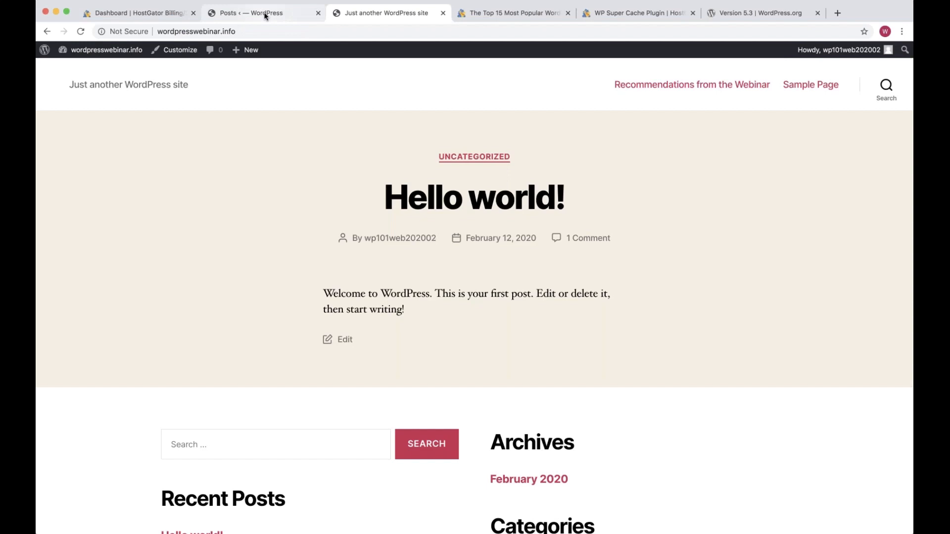
{"action": "left_click", "coordinate": [265, 15]}
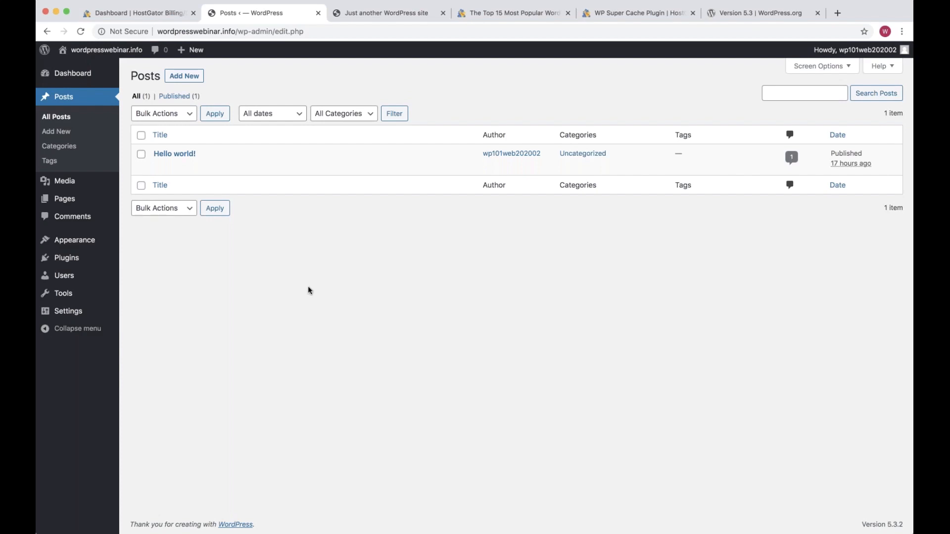
{"action": "left_click_drag", "start_coordinate": [308, 287], "coordinate": [255, 219]}
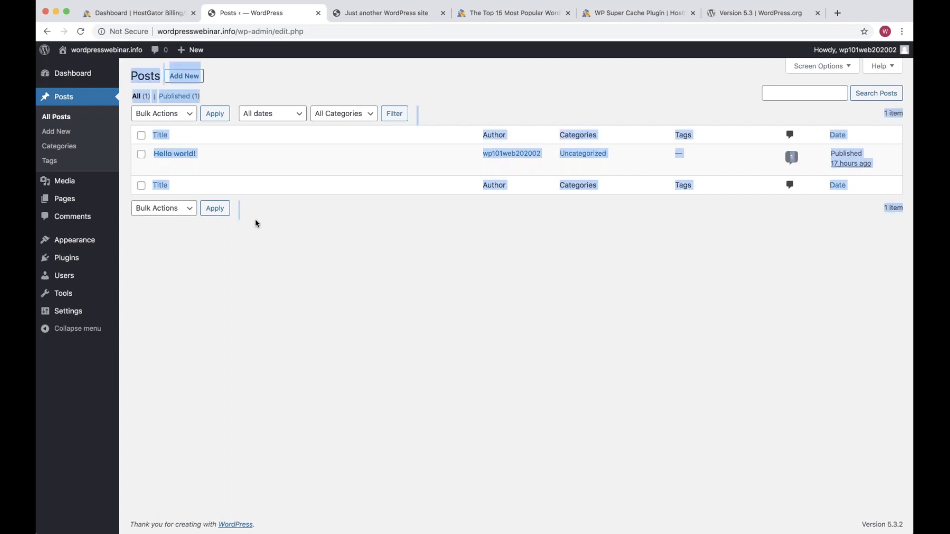
{"action": "left_click", "coordinate": [255, 224]}
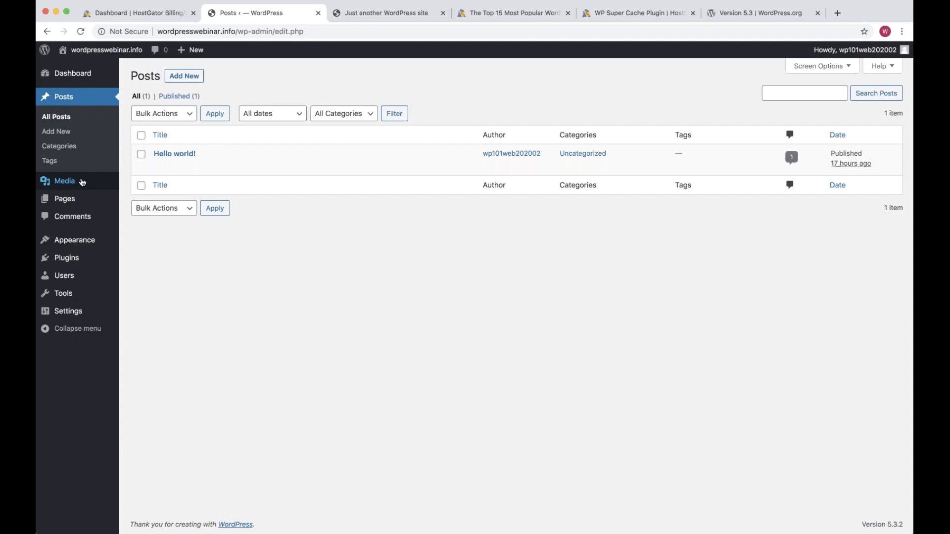
View the empty Media Library, then switch to the All Pages list
{"action": "left_click", "coordinate": [82, 182]}
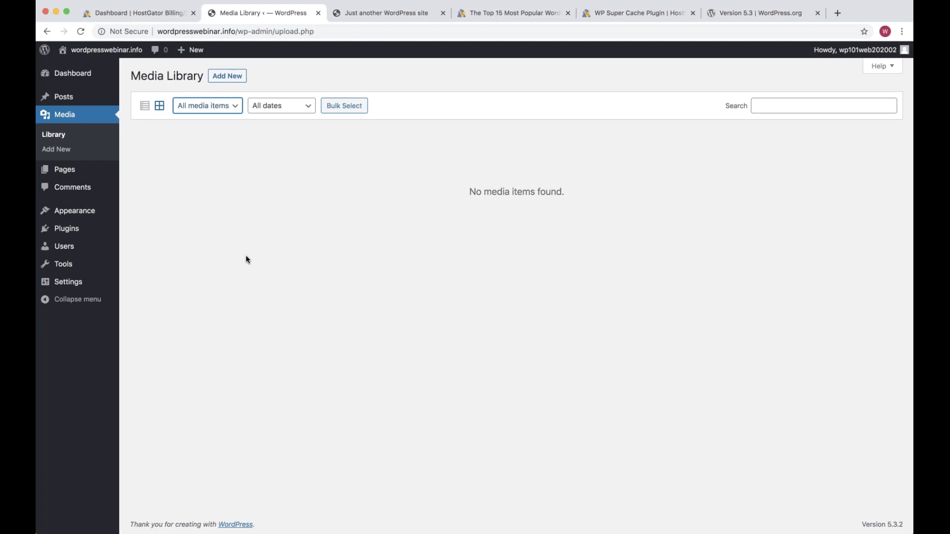
{"action": "left_click", "coordinate": [86, 175]}
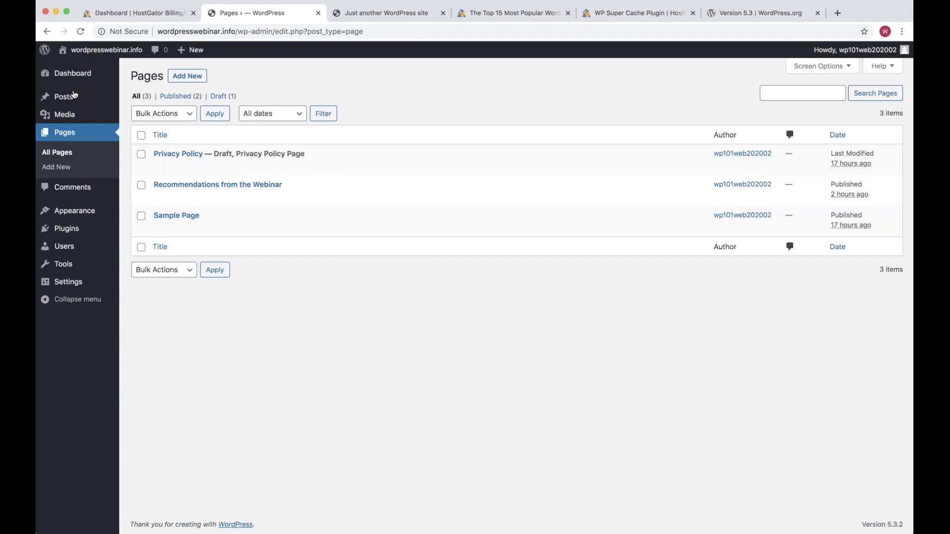
Highlight the 'Recommendations from the Webinar' title, then go to the Comments screen
{"action": "mouse_move", "coordinate": [73, 106]}
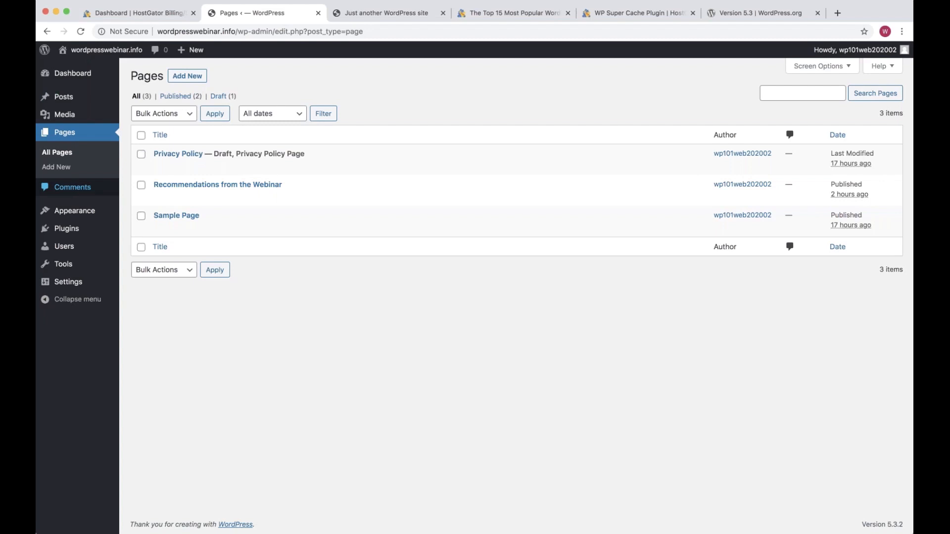
{"action": "left_click_drag", "start_coordinate": [293, 190], "coordinate": [154, 182]}
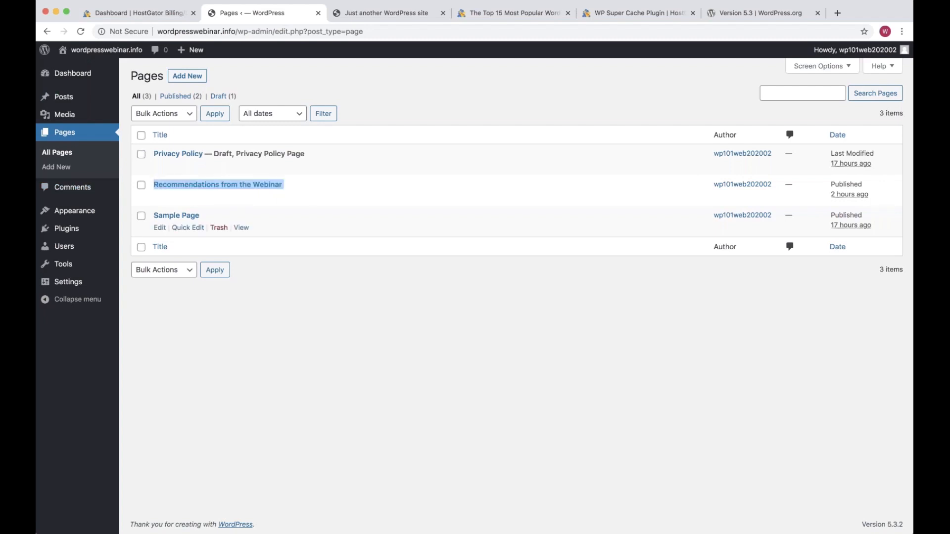
{"action": "left_click", "coordinate": [316, 188]}
{"action": "left_click_drag", "start_coordinate": [313, 186], "coordinate": [151, 183]}
{"action": "left_click", "coordinate": [280, 371]}
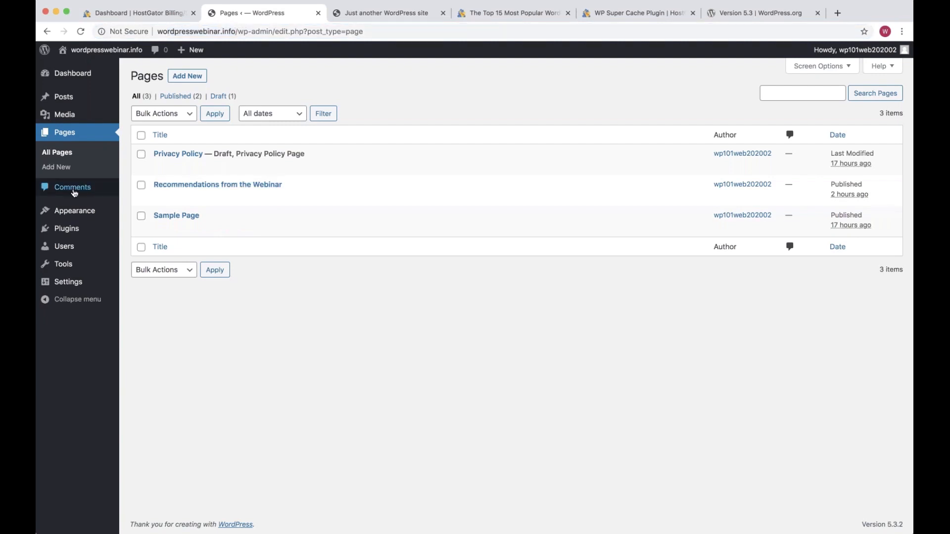
{"action": "left_click", "coordinate": [74, 190]}
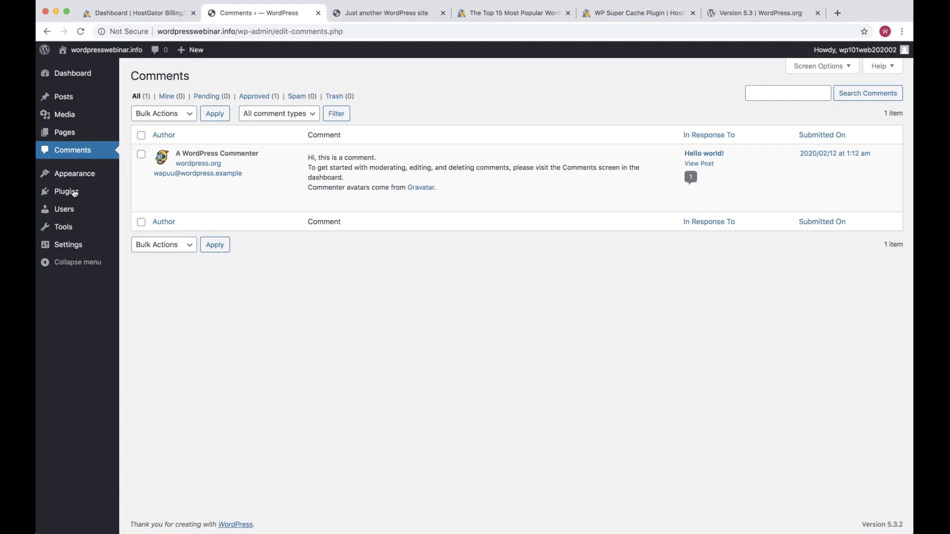
Trash the sample comment from A WordPress Commenter
{"action": "left_click", "coordinate": [141, 155]}
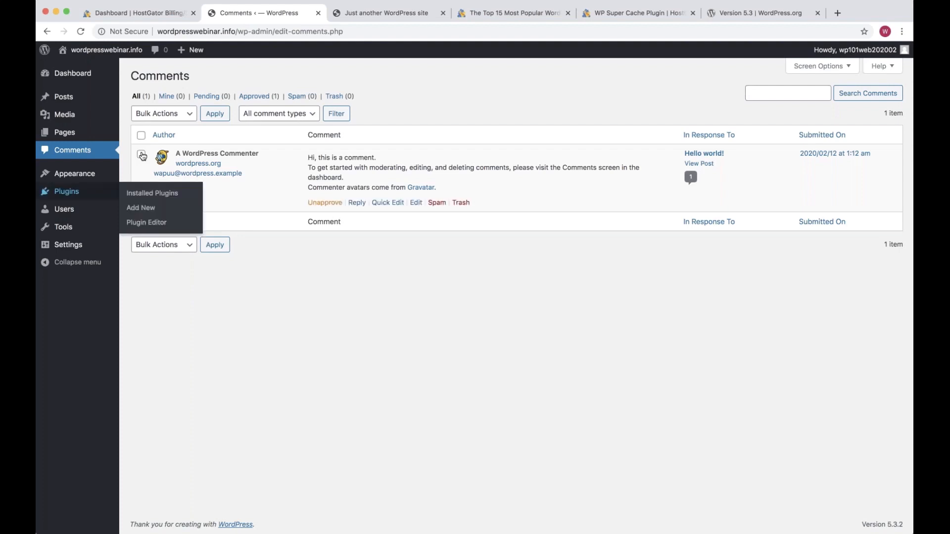
{"action": "mouse_move", "coordinate": [361, 208]}
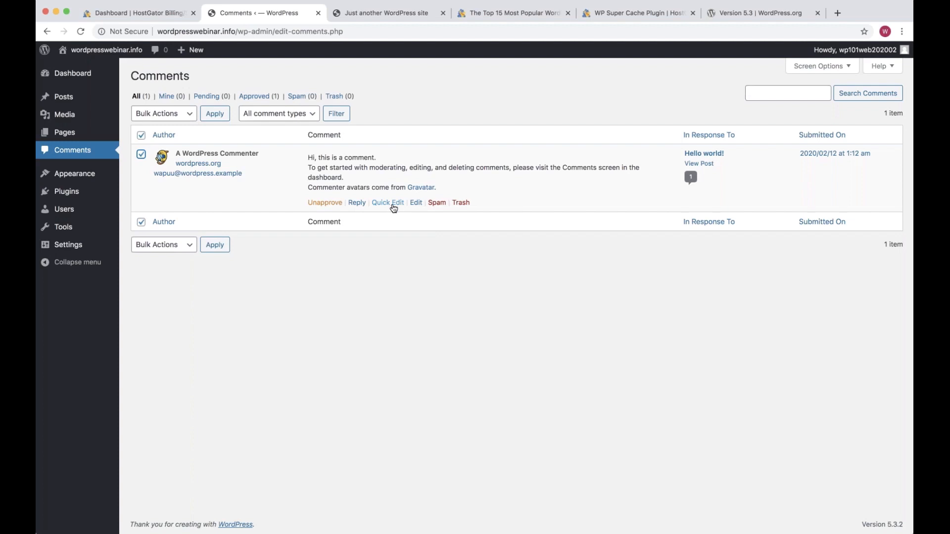
{"action": "left_click", "coordinate": [460, 203]}
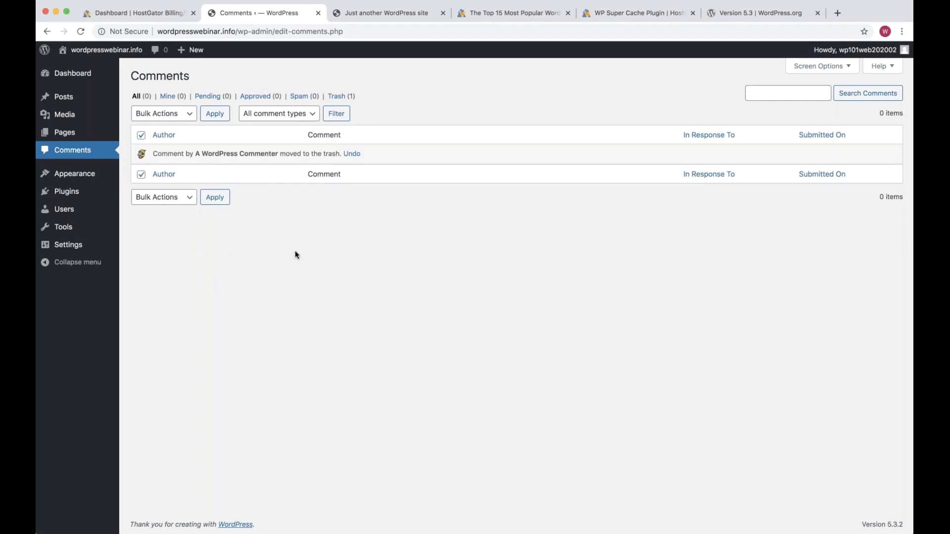
Go to Appearance > Themes to see the four installed themes
{"action": "mouse_move", "coordinate": [70, 177]}
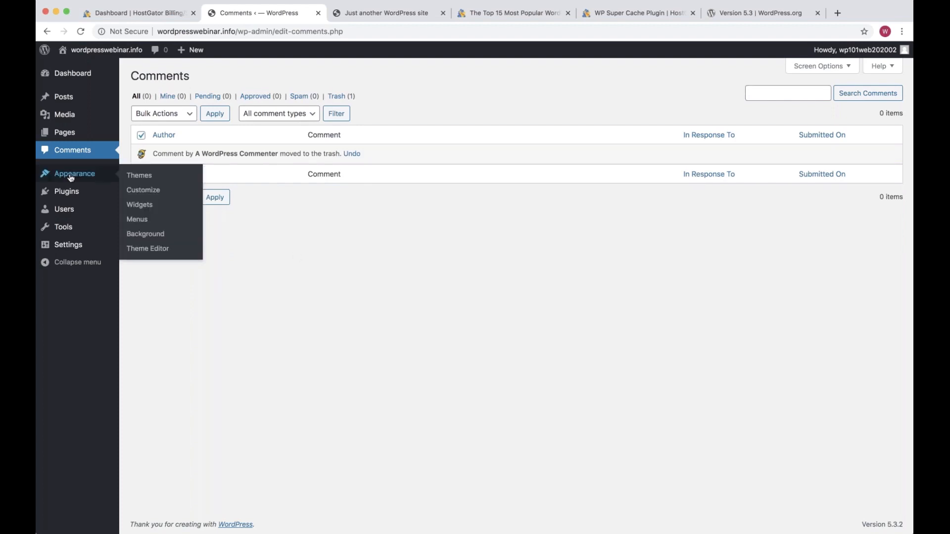
{"action": "mouse_move", "coordinate": [89, 100]}
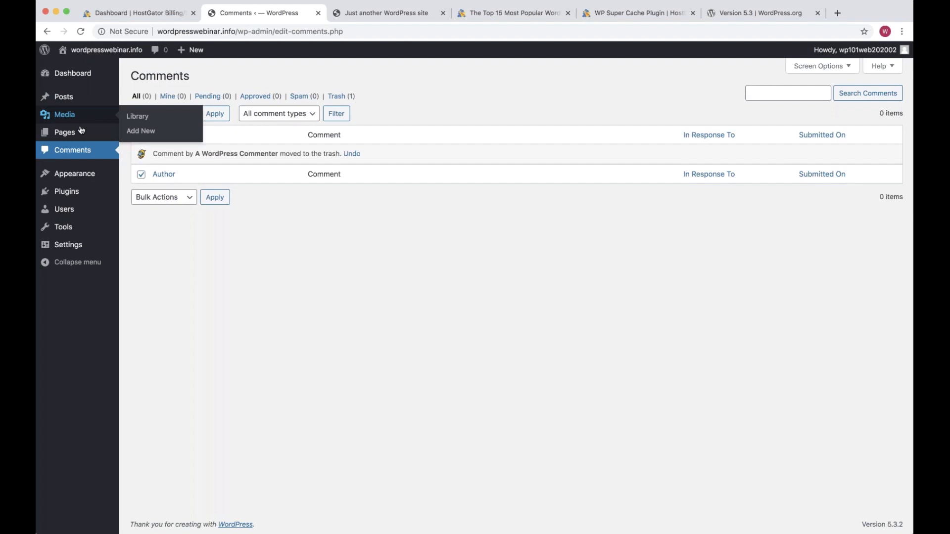
{"action": "mouse_move", "coordinate": [81, 135]}
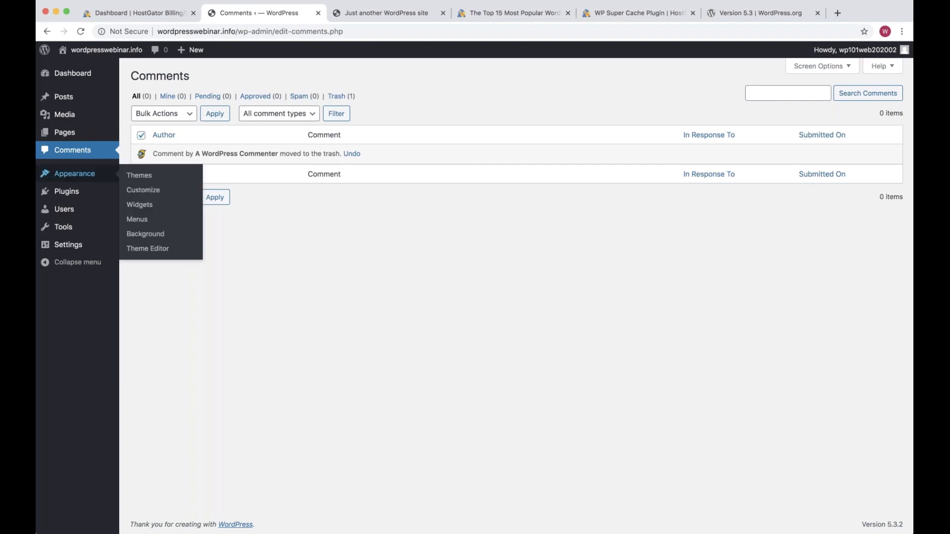
{"action": "left_click", "coordinate": [80, 179]}
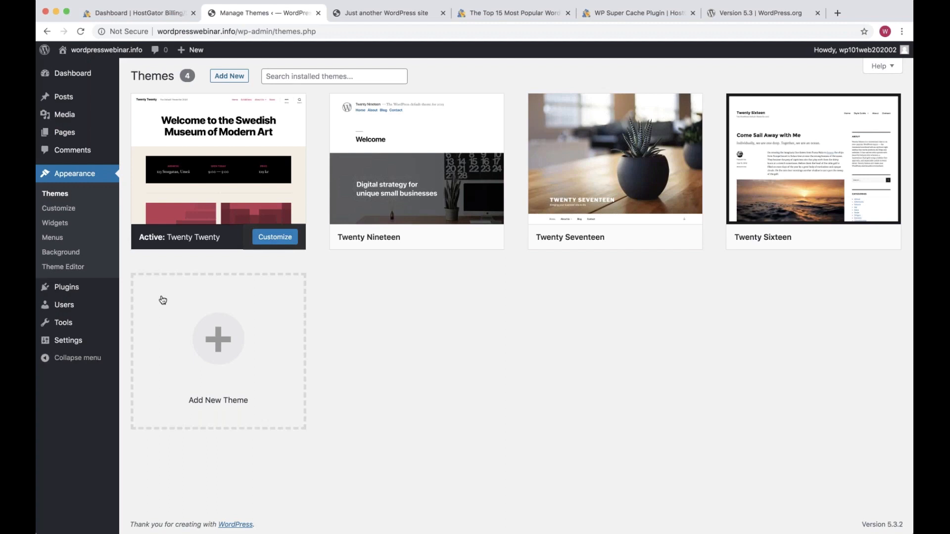
Delete Hello Dolly from Installed Plugins, leaving only Akismet Anti-Spam
{"action": "left_click", "coordinate": [66, 288]}
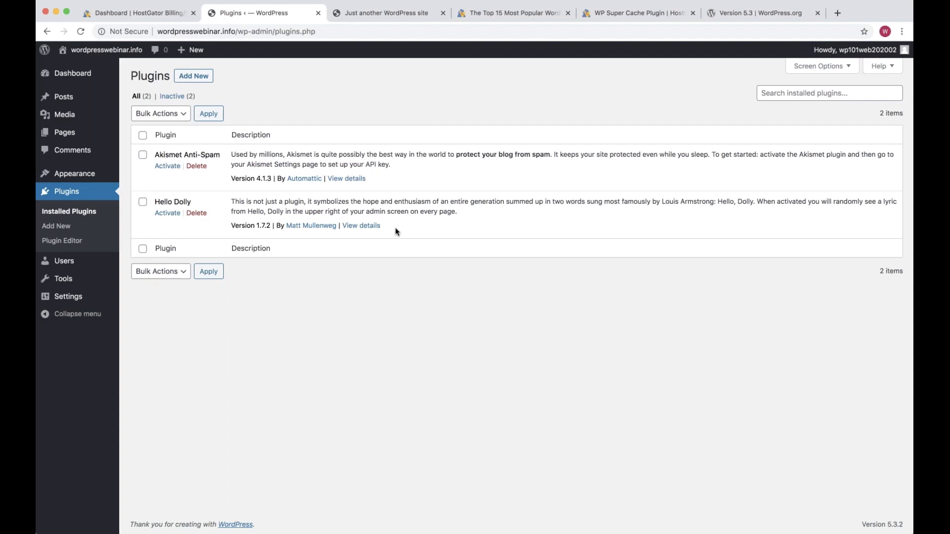
{"action": "left_click_drag", "start_coordinate": [395, 184], "coordinate": [155, 155]}
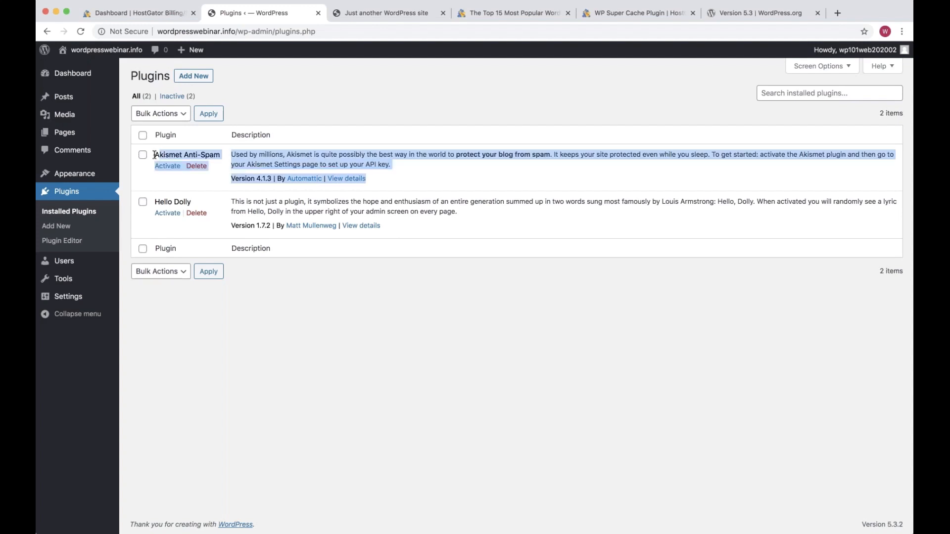
{"action": "left_click", "coordinate": [376, 134]}
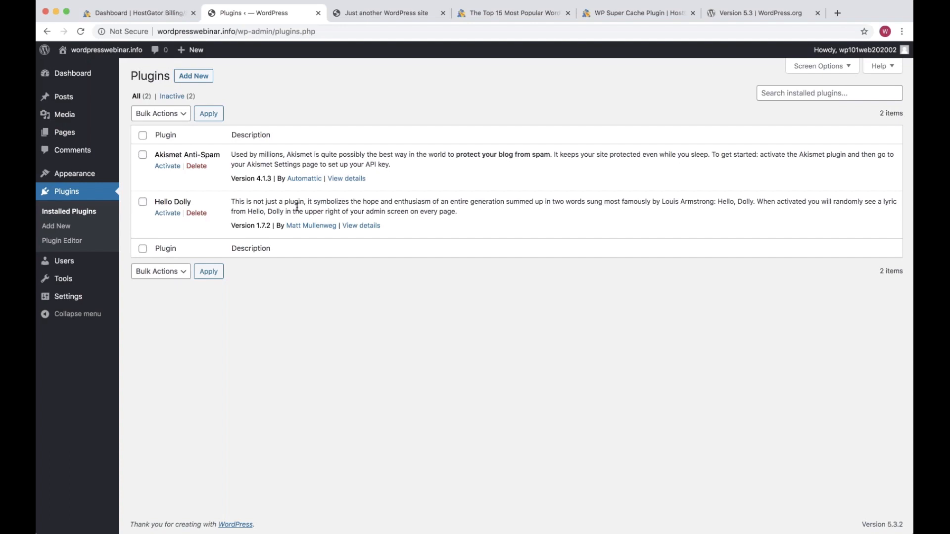
{"action": "left_click", "coordinate": [196, 213]}
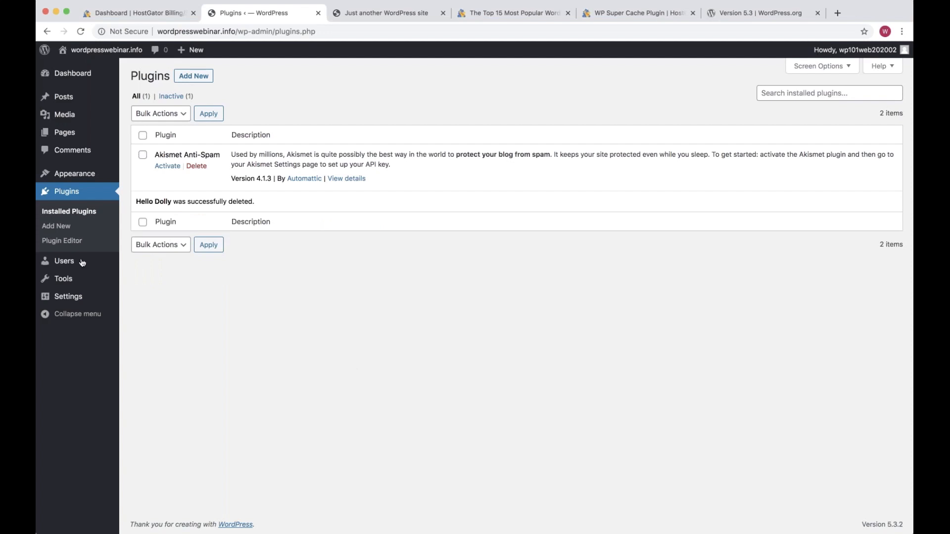
{"action": "mouse_move", "coordinate": [82, 263]}
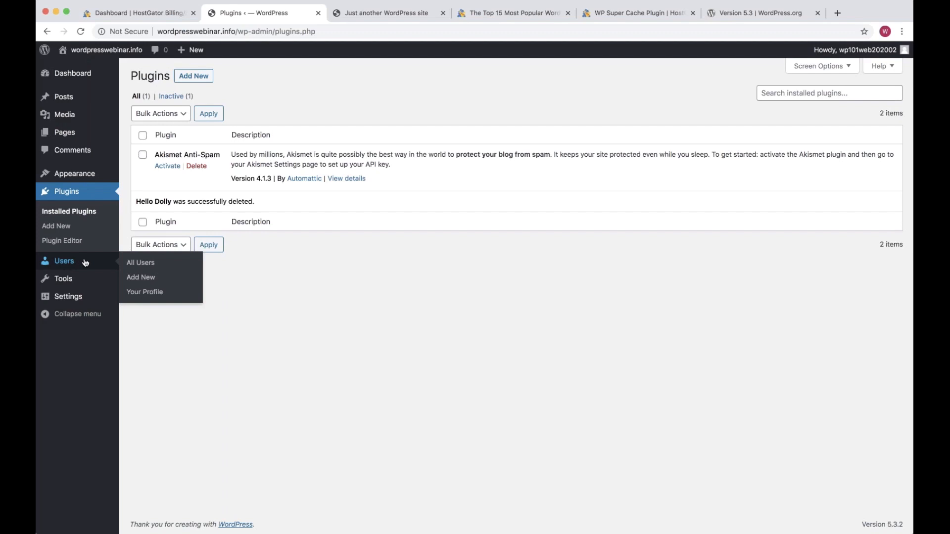
Select the only administrator in All Users, then go to the Tools page
{"action": "left_click", "coordinate": [81, 264]}
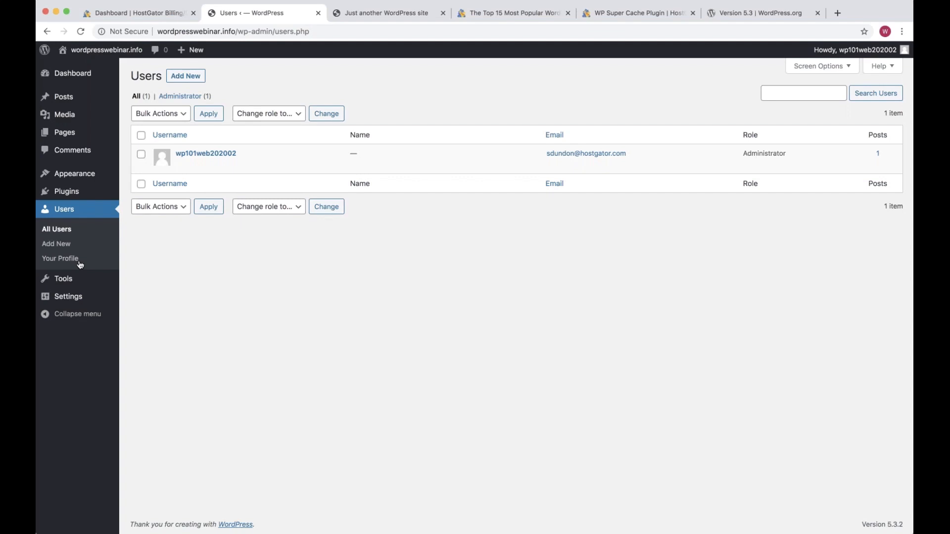
{"action": "left_click", "coordinate": [141, 154]}
{"action": "left_click", "coordinate": [321, 83]}
{"action": "left_click", "coordinate": [70, 284]}
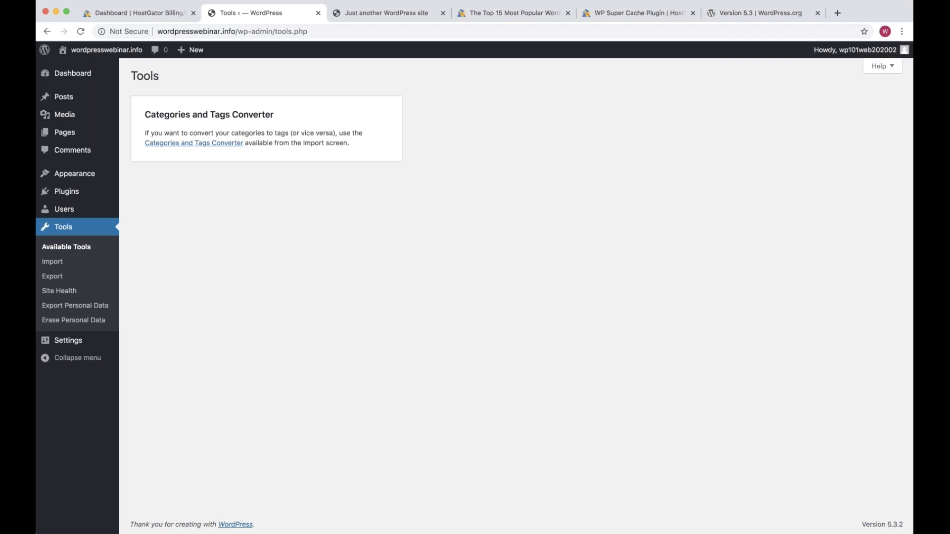
Look at Tools > Import, then go to Settings > General
{"action": "left_click", "coordinate": [60, 264]}
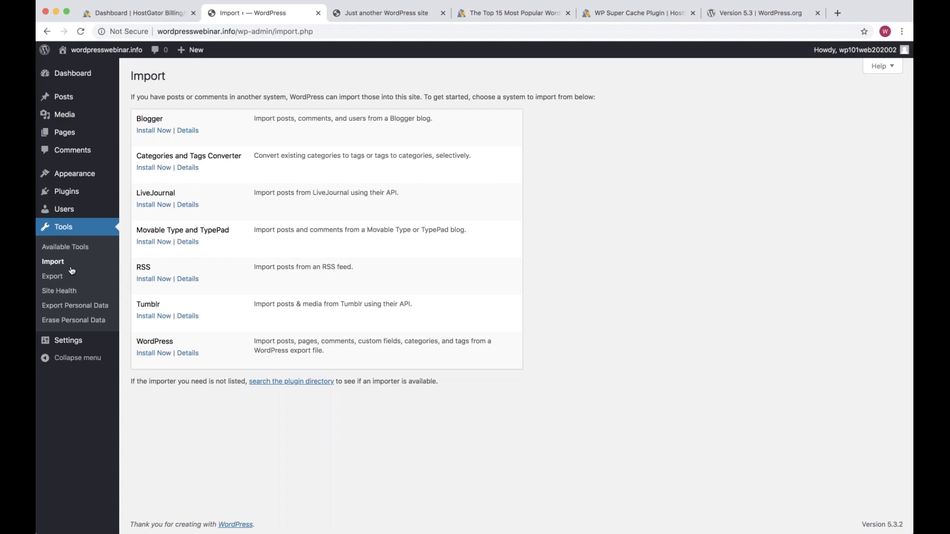
{"action": "left_click", "coordinate": [71, 344]}
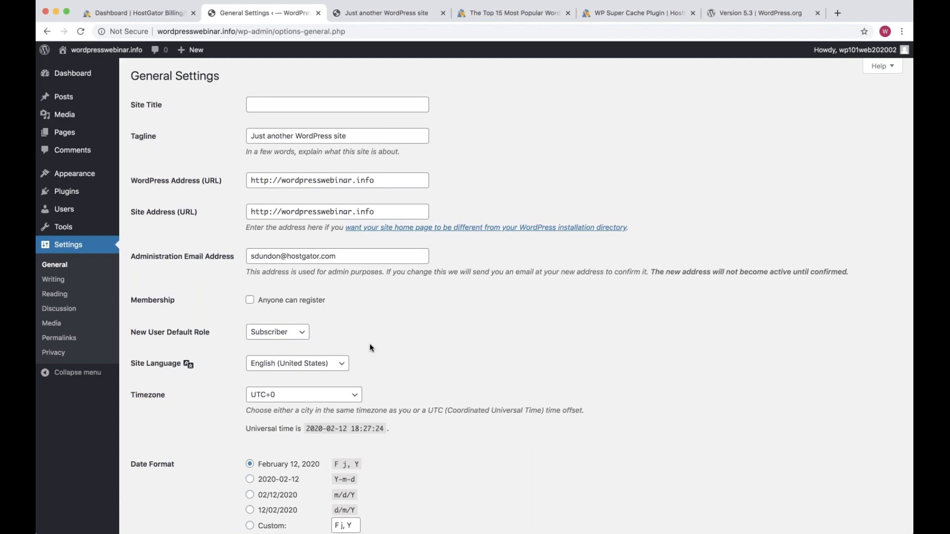
Set the site title to 'WordPress 101 Webinar' and the tagline to 'One more WordPress site'
{"action": "left_click", "coordinate": [303, 106]}
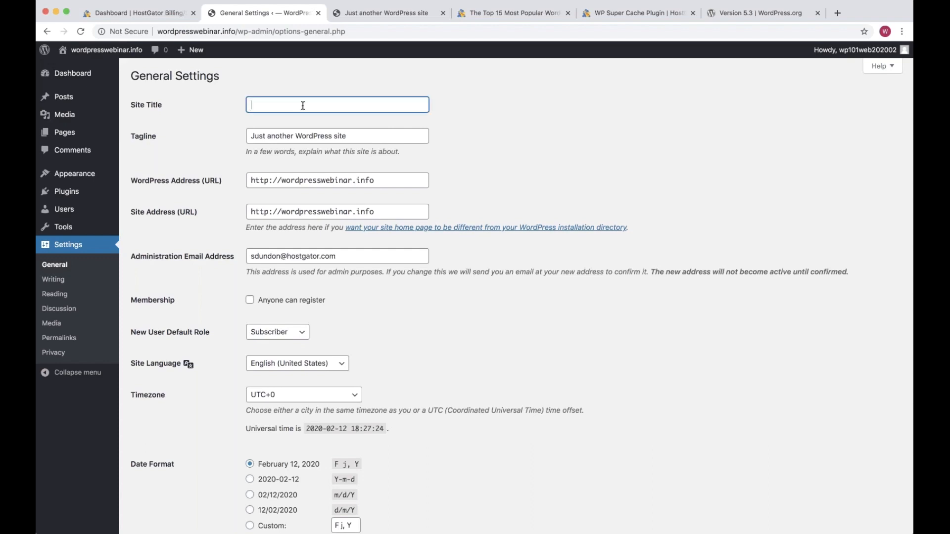
{"action": "type", "text": "WordPress 1010"}
{"action": "key", "text": "BackSpace"}
{"action": "key", "text": "BackSpace"}
{"action": "type", "text": "Webinar"}
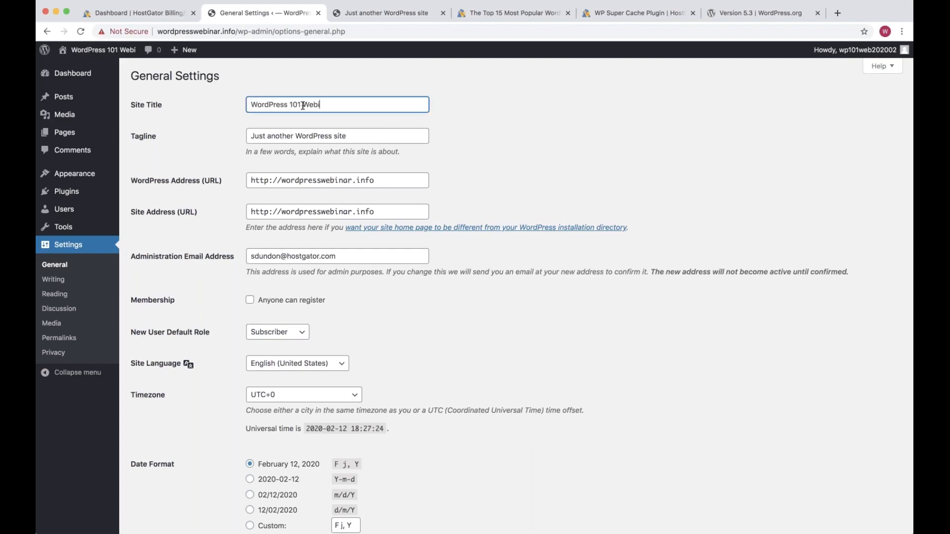
{"action": "key", "text": "Tab"}
{"action": "key", "text": "Left"}
{"action": "key", "text": "shift+alt+Right"}
{"action": "key", "text": "shift+alt+Right"}
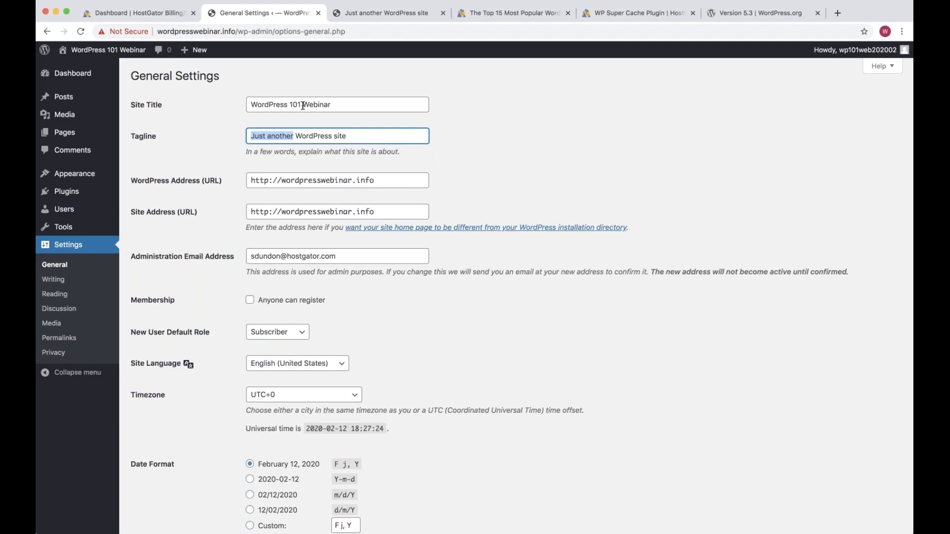
{"action": "type", "text": "One more"}
Revert the WordPress Address from https to http, then switch to the HostGator tab
{"action": "key", "text": "Tab"}
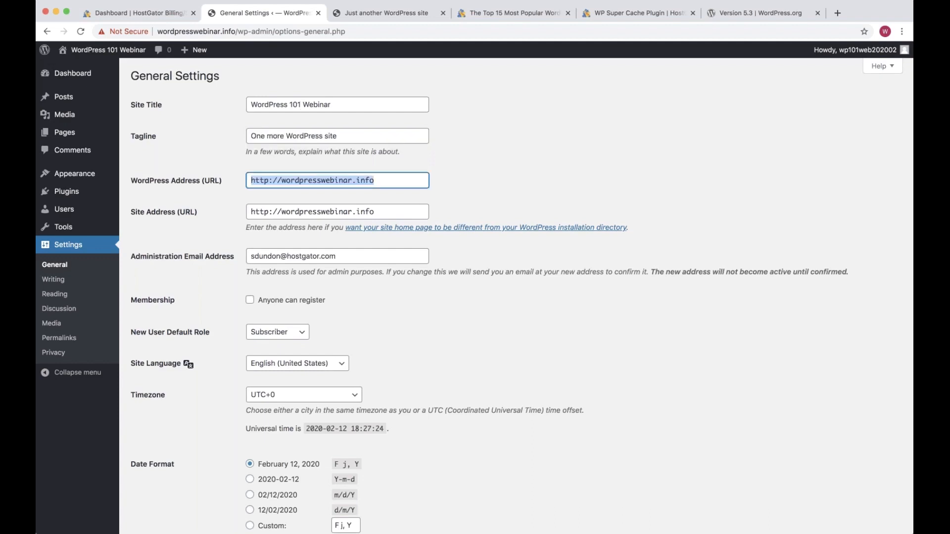
{"action": "left_click", "coordinate": [333, 178]}
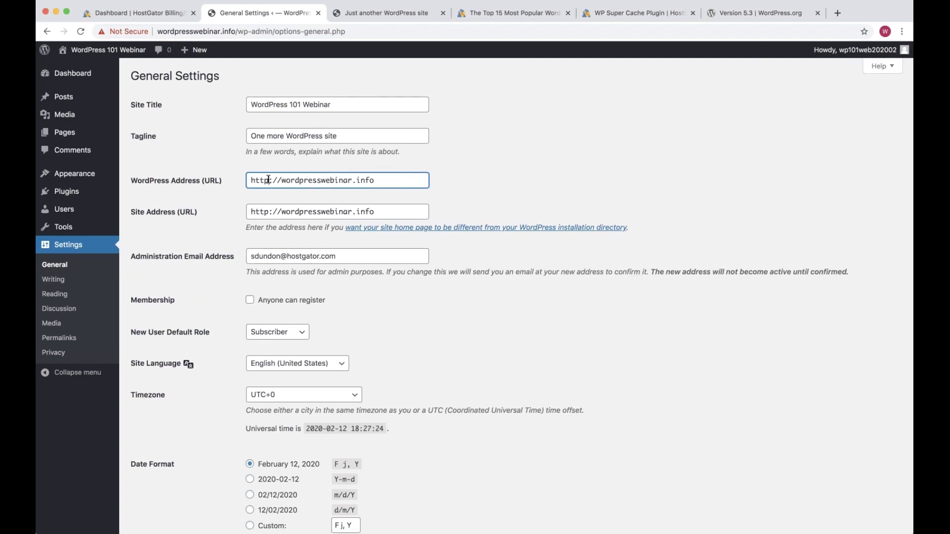
{"action": "type", "text": "s"}
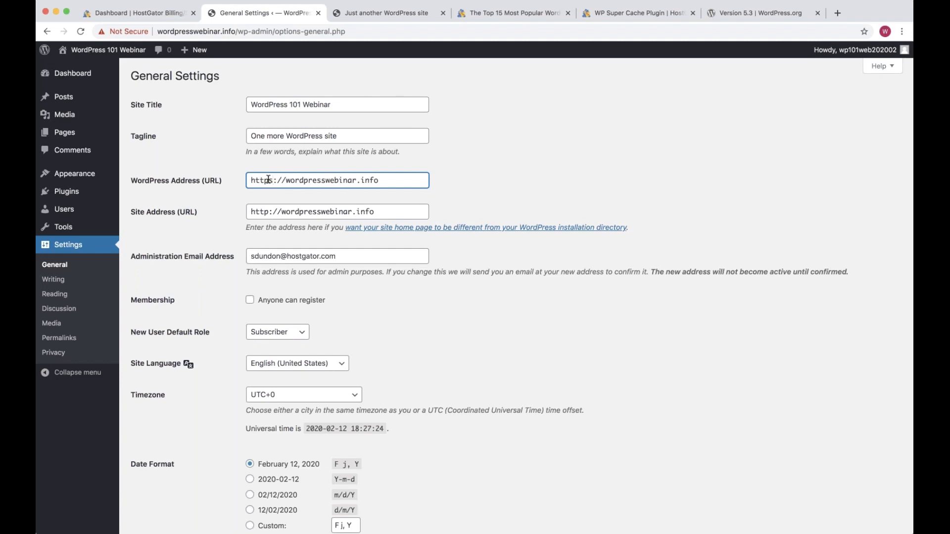
{"action": "key", "text": "BackSpace"}
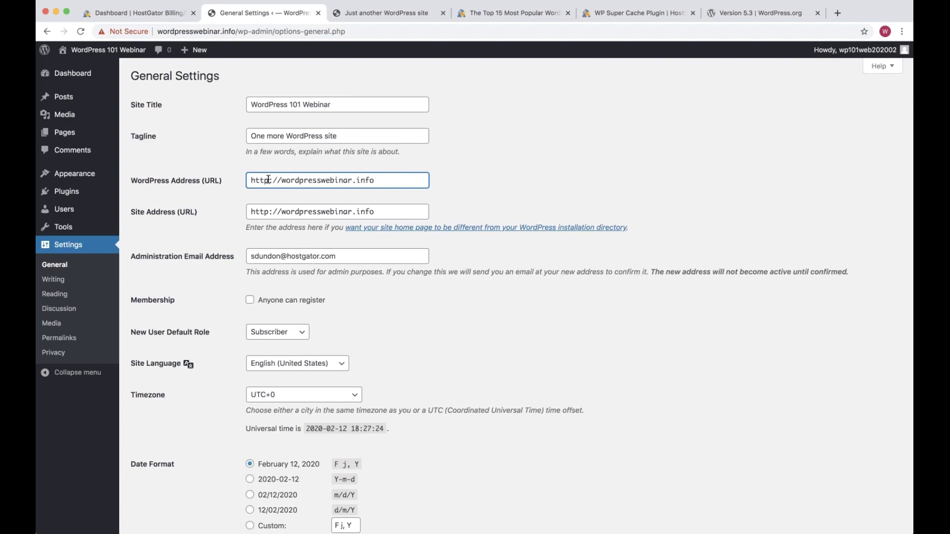
{"action": "key", "text": "ctrl+shift+Tab"}
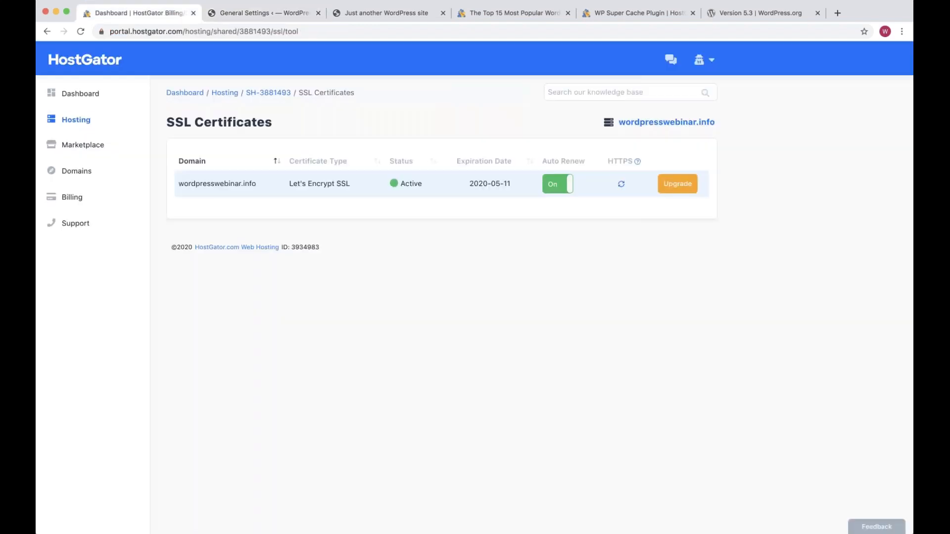
Highlight the Active Let's Encrypt certificate row for wordpresswebinar.info, then return to WordPress General Settings
{"action": "left_click_drag", "start_coordinate": [361, 210], "coordinate": [526, 191]}
{"action": "left_click", "coordinate": [514, 205]}
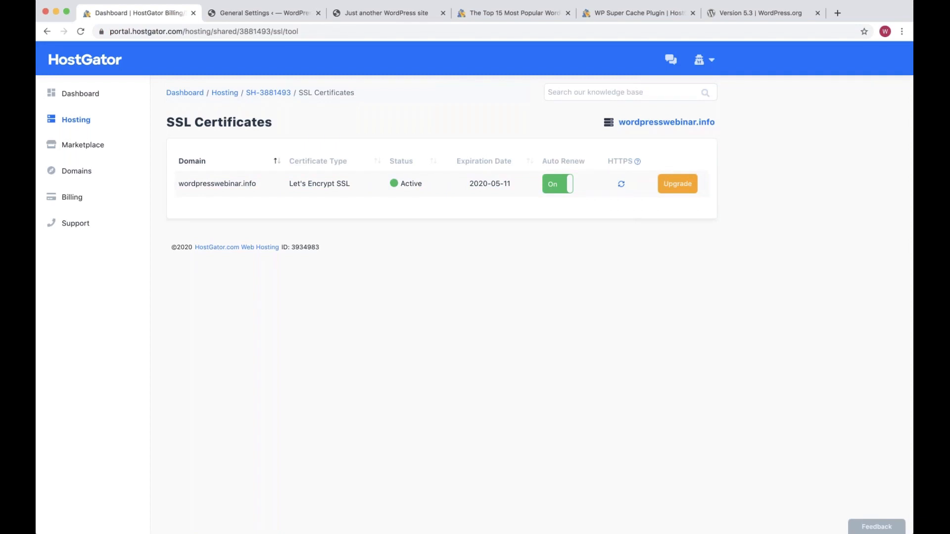
{"action": "left_click", "coordinate": [265, 13]}
{"action": "left_click", "coordinate": [267, 181]}
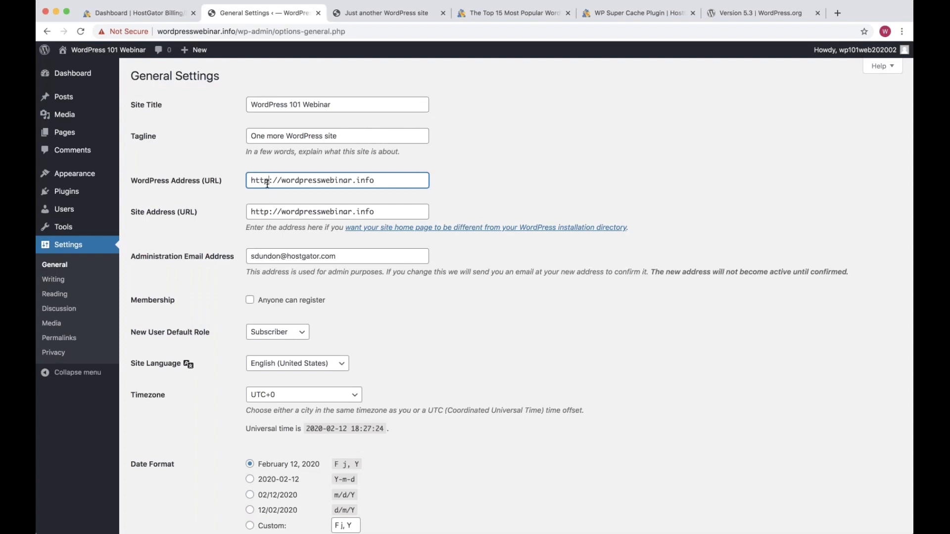
{"action": "type", "text": "s"}
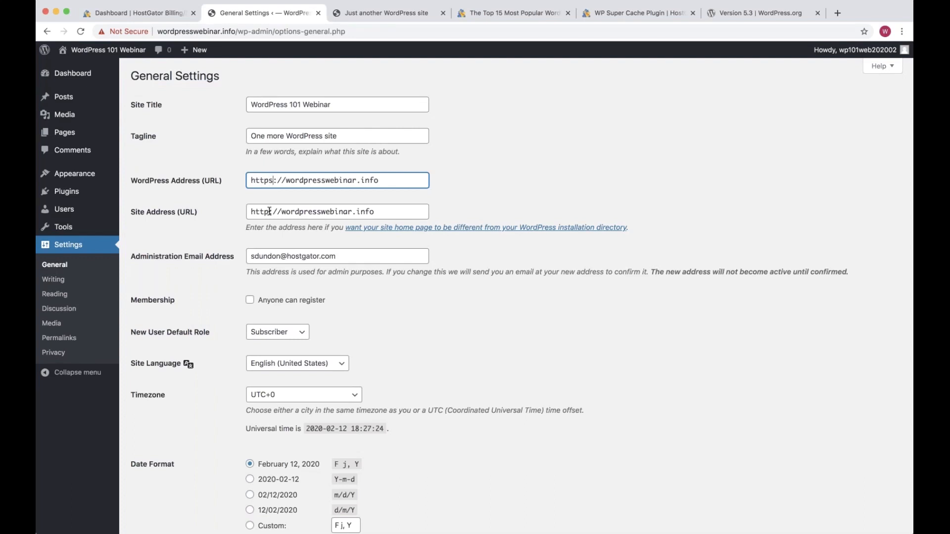
{"action": "left_click", "coordinate": [270, 211]}
{"action": "type", "text": "s"}
{"action": "left_click", "coordinate": [497, 183]}
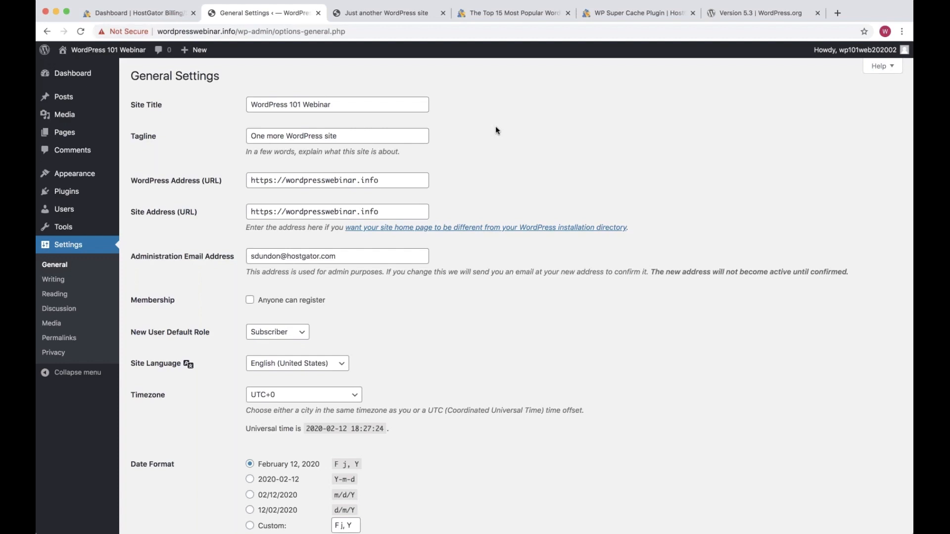
Scroll through the remaining General Settings, then switch to the HostGator SSL Certificates page
{"action": "scroll", "coordinate": [373, 241], "scroll_direction": "down", "scroll_amount": 1}
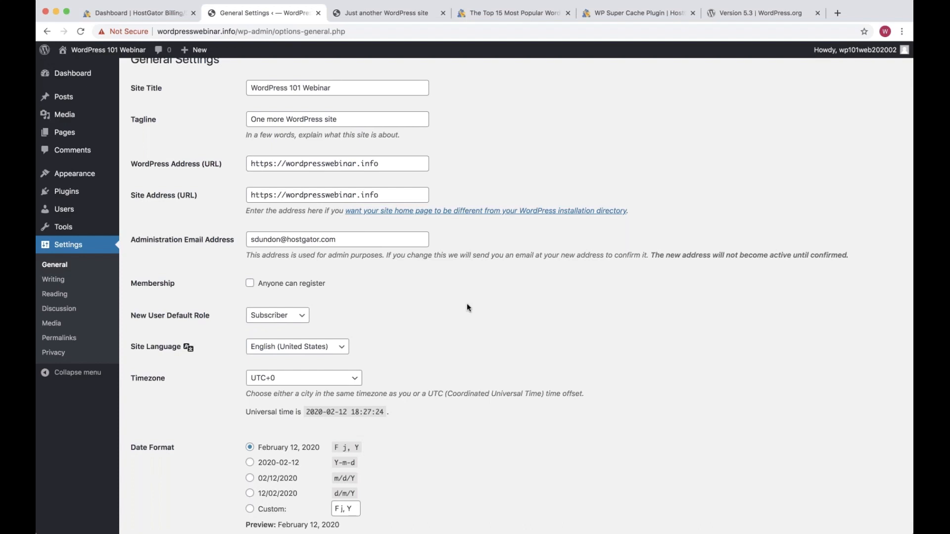
{"action": "scroll", "coordinate": [467, 308], "scroll_direction": "down", "scroll_amount": 4}
{"action": "left_click", "coordinate": [339, 213]}
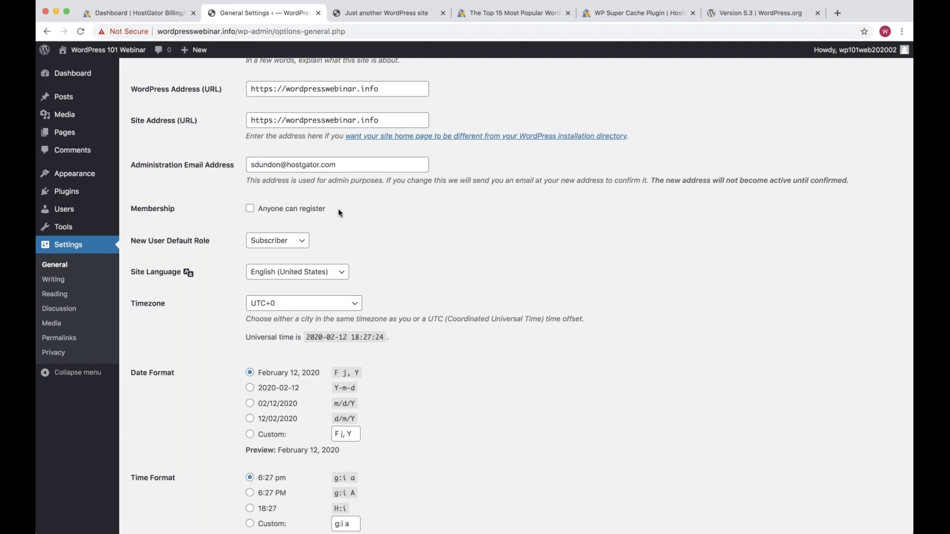
{"action": "scroll", "coordinate": [339, 213], "scroll_direction": "down", "scroll_amount": 1}
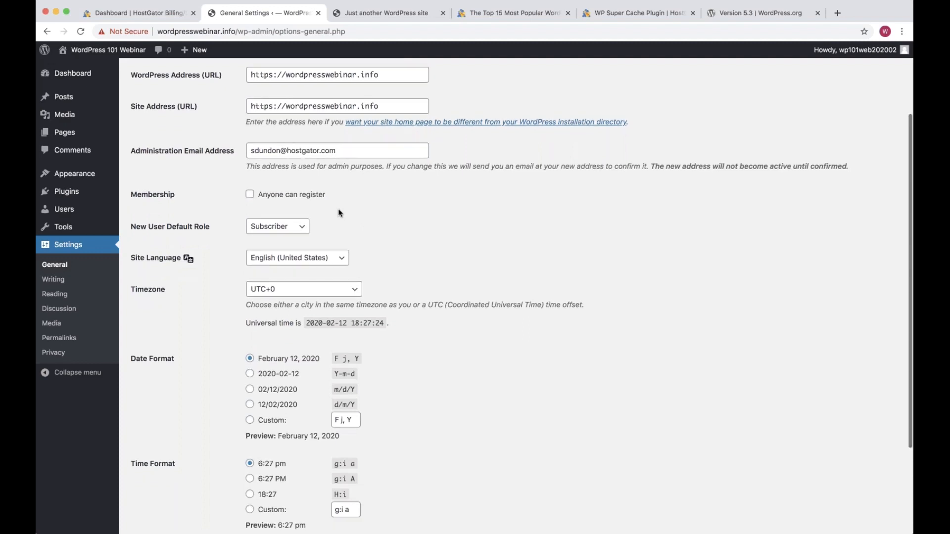
{"action": "scroll", "coordinate": [340, 213], "scroll_direction": "down", "scroll_amount": 1}
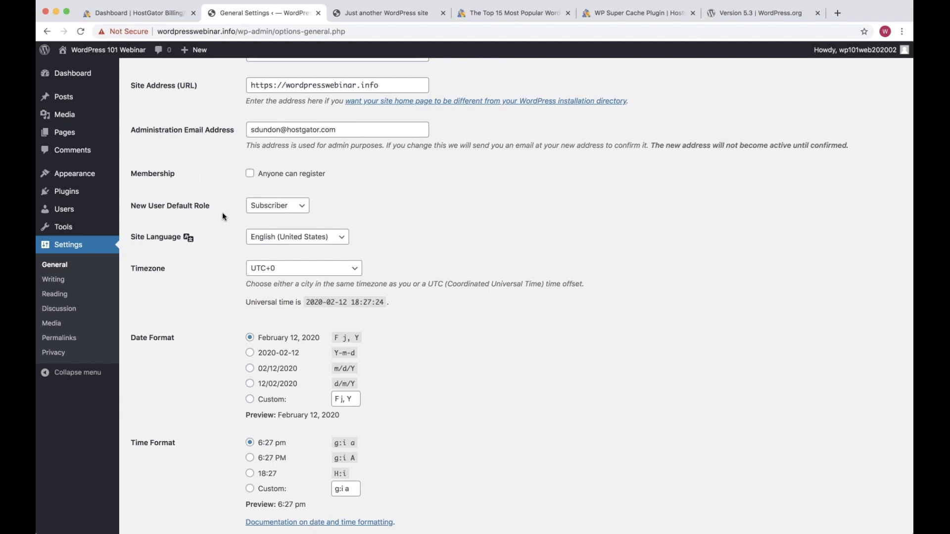
{"action": "scroll", "coordinate": [223, 216], "scroll_direction": "up", "scroll_amount": 2}
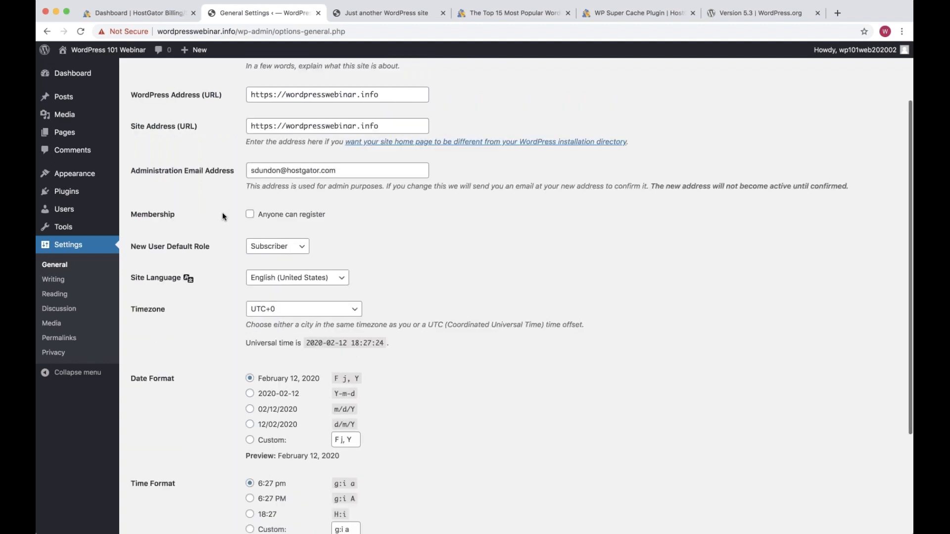
{"action": "scroll", "coordinate": [223, 217], "scroll_direction": "up", "scroll_amount": 1}
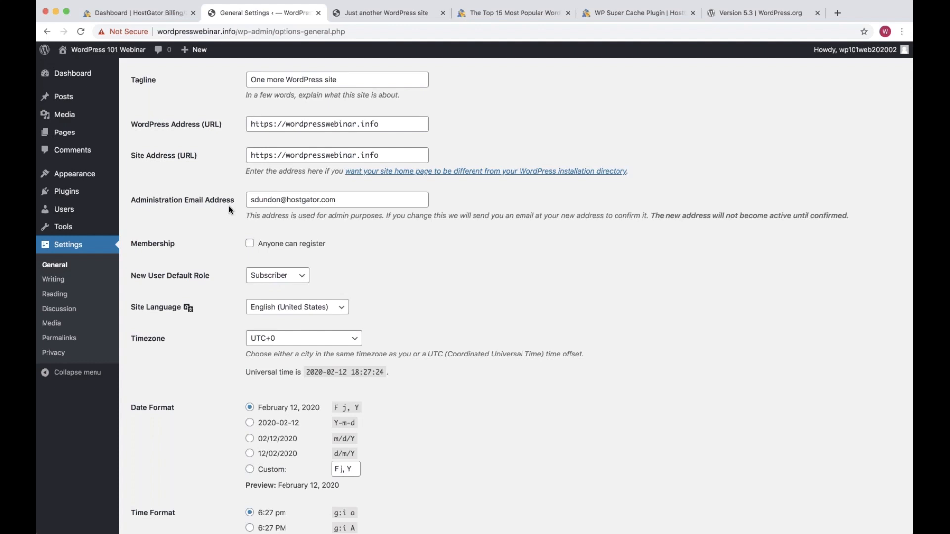
{"action": "key", "text": "ctrl+shift+Tab"}
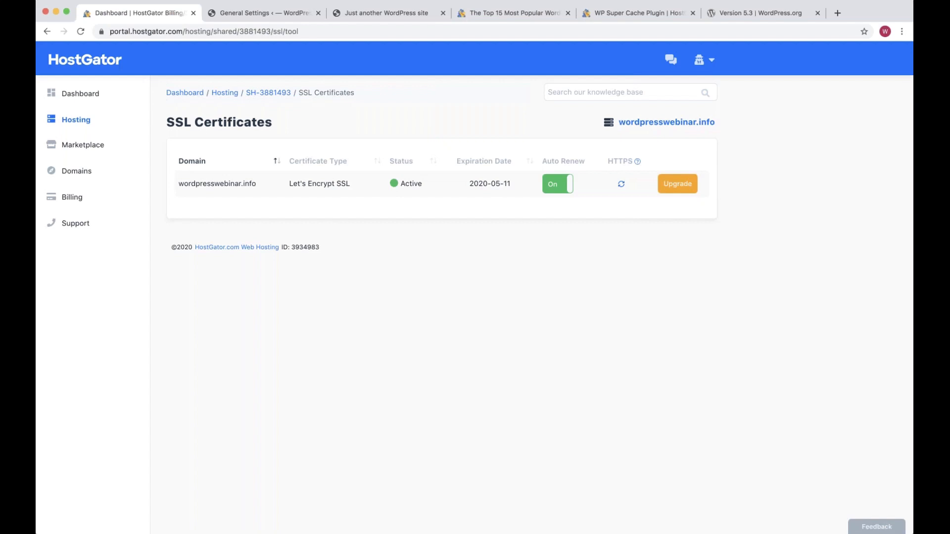
Switch back to the WordPress General Settings tab
{"action": "key", "text": "ctrl+Tab"}
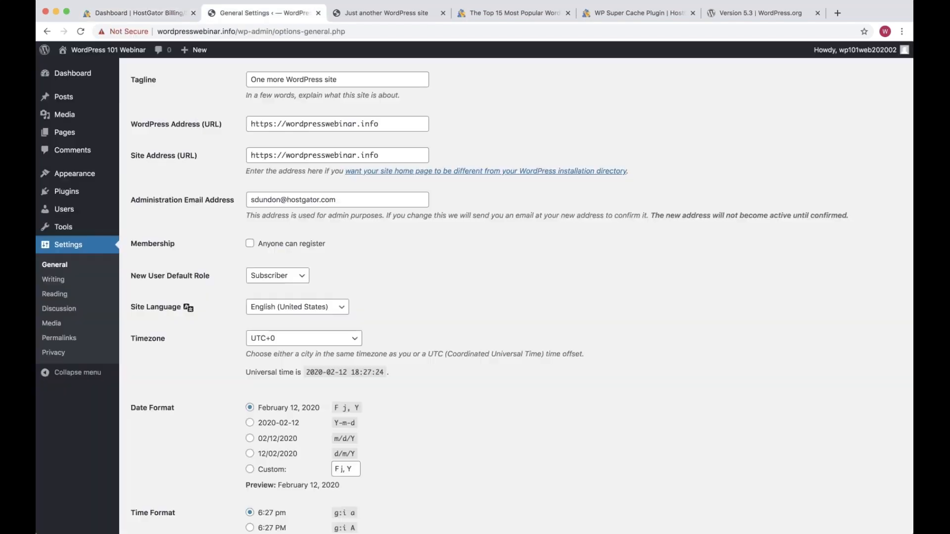
{"action": "left_click", "coordinate": [273, 125]}
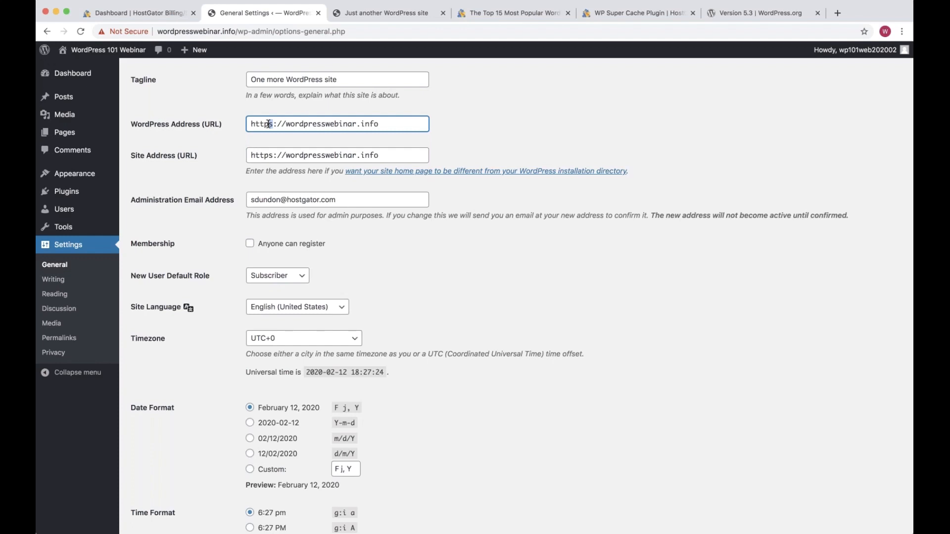
{"action": "left_click", "coordinate": [268, 124]}
{"action": "left_click", "coordinate": [441, 269]}
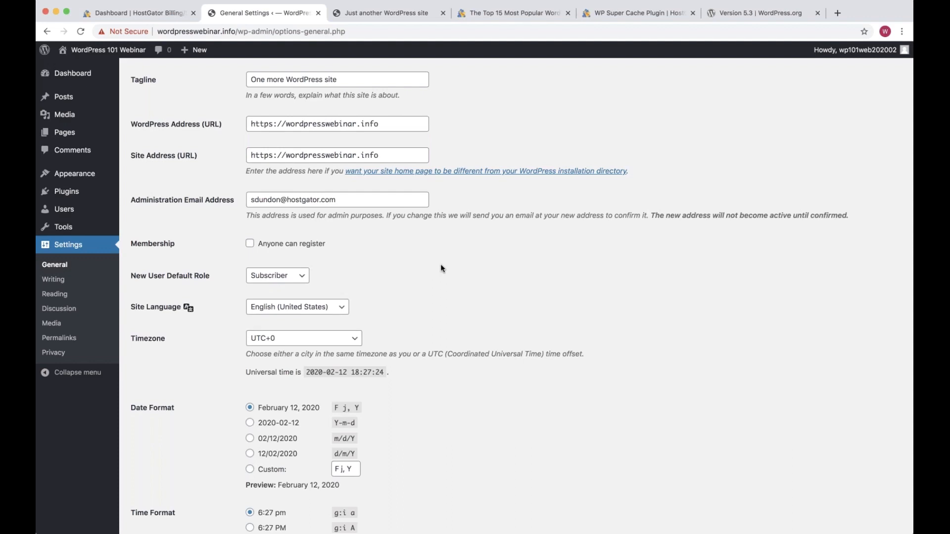
Set the timezone to Chicago and save the General Settings
{"action": "scroll", "coordinate": [428, 309], "scroll_direction": "down", "scroll_amount": 1}
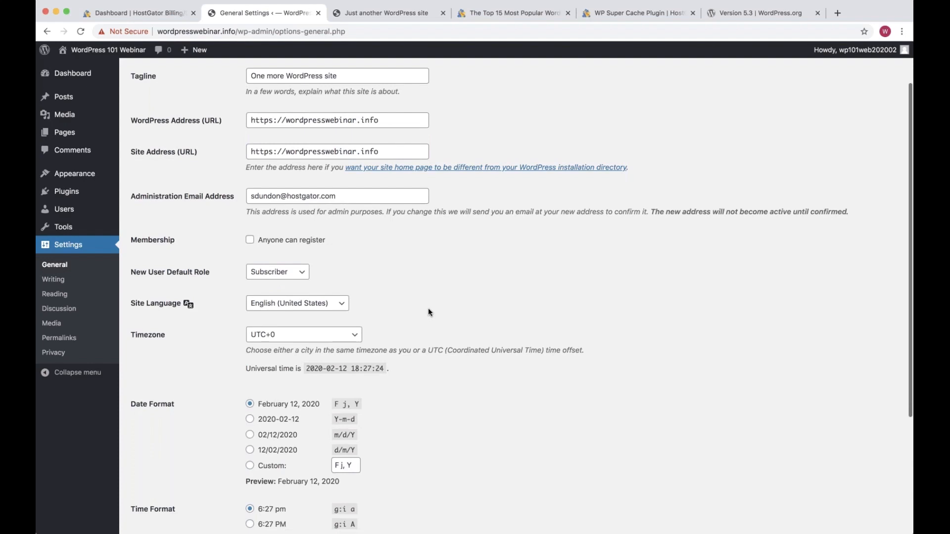
{"action": "scroll", "coordinate": [343, 169], "scroll_direction": "down", "scroll_amount": 3}
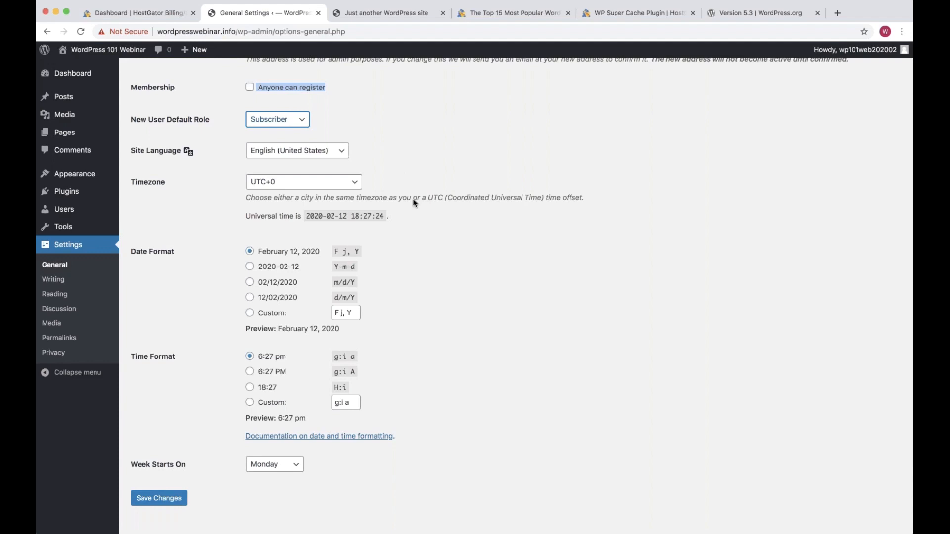
{"action": "scroll", "coordinate": [413, 197], "scroll_direction": "down", "scroll_amount": 1}
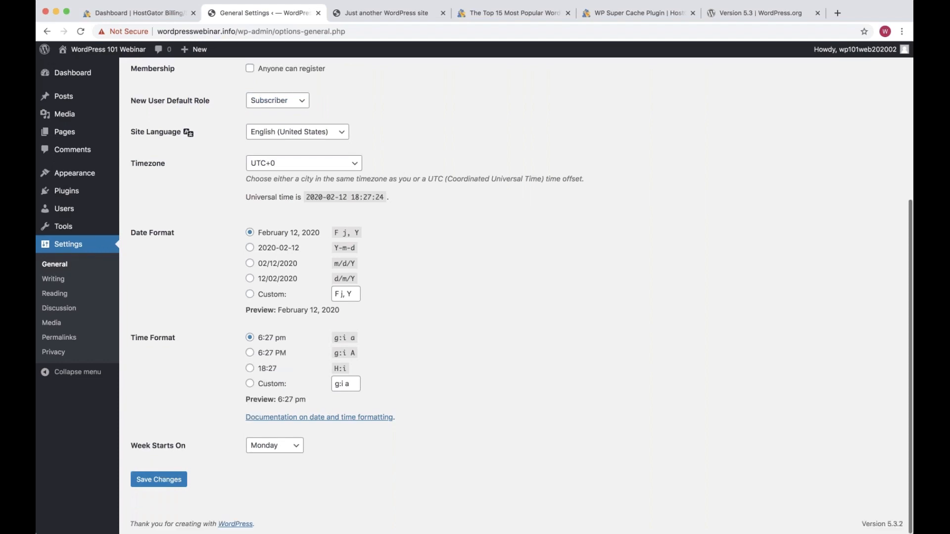
{"action": "left_click", "coordinate": [304, 163]}
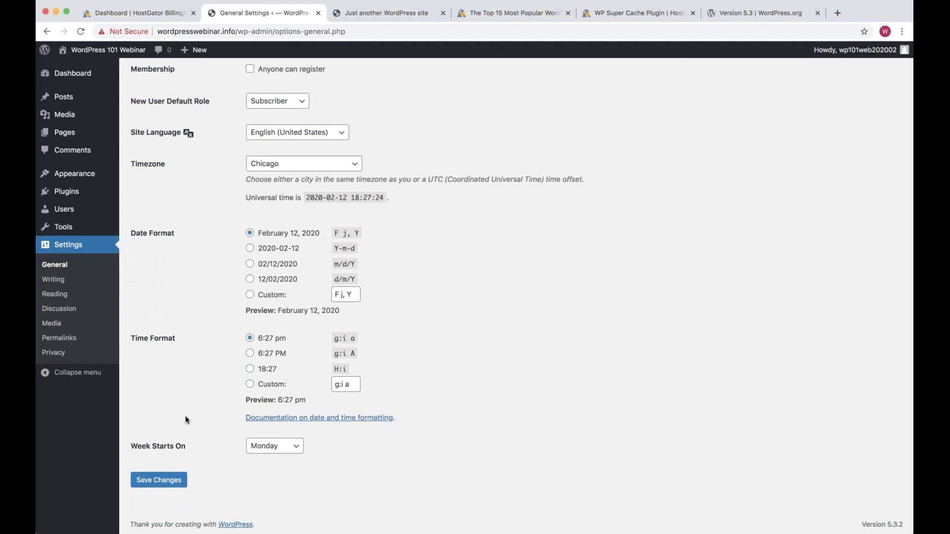
{"action": "left_click", "coordinate": [158, 481]}
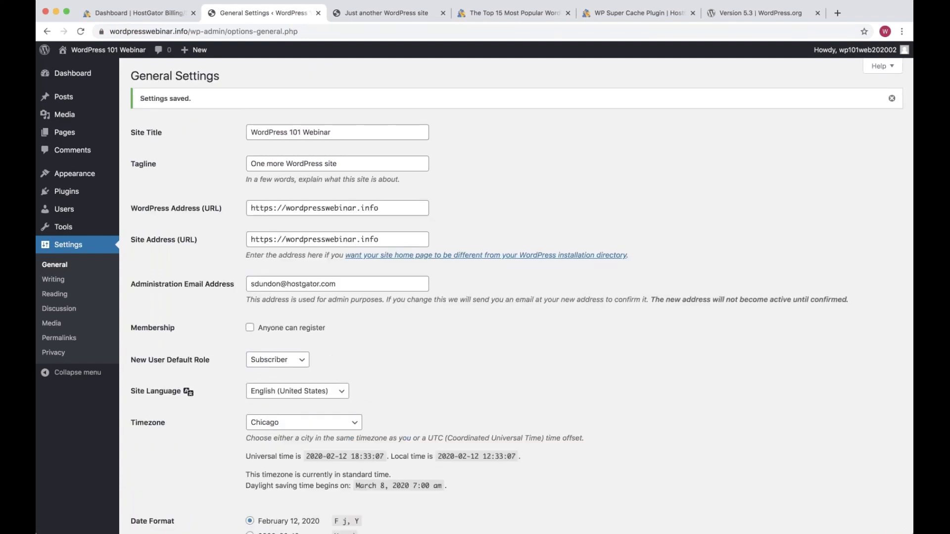
{"action": "left_click", "coordinate": [118, 33]}
{"action": "double_click", "coordinate": [117, 31]}
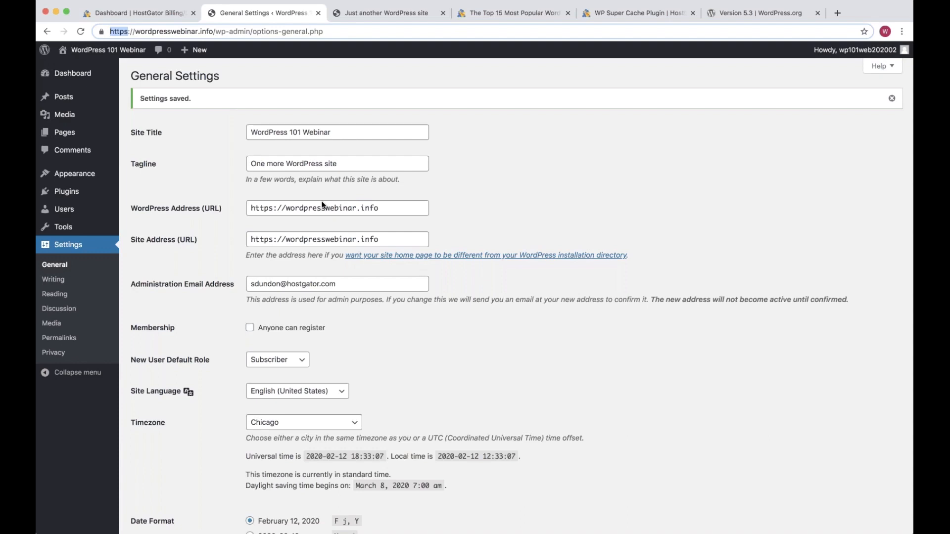
{"action": "left_click", "coordinate": [84, 284]}
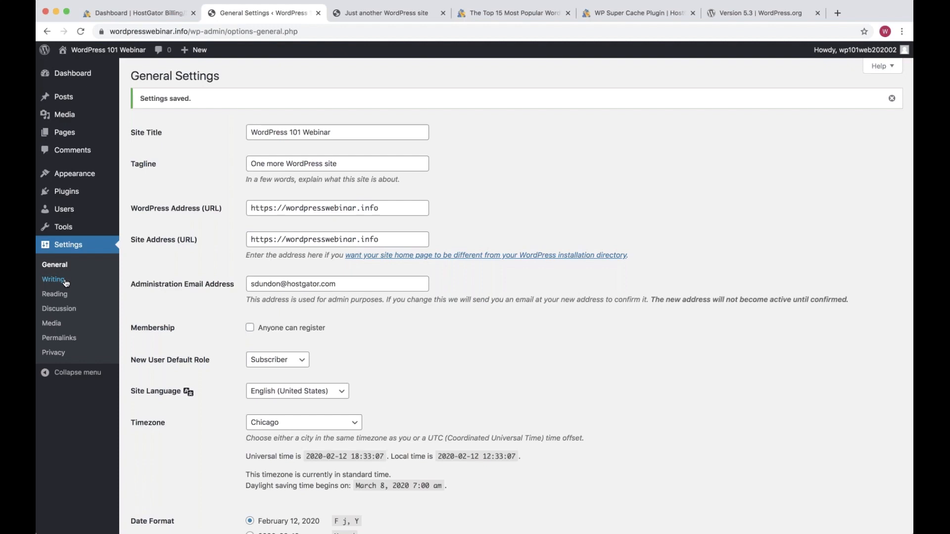
Open the Writing settings page from the Settings menu
{"action": "left_click", "coordinate": [66, 282]}
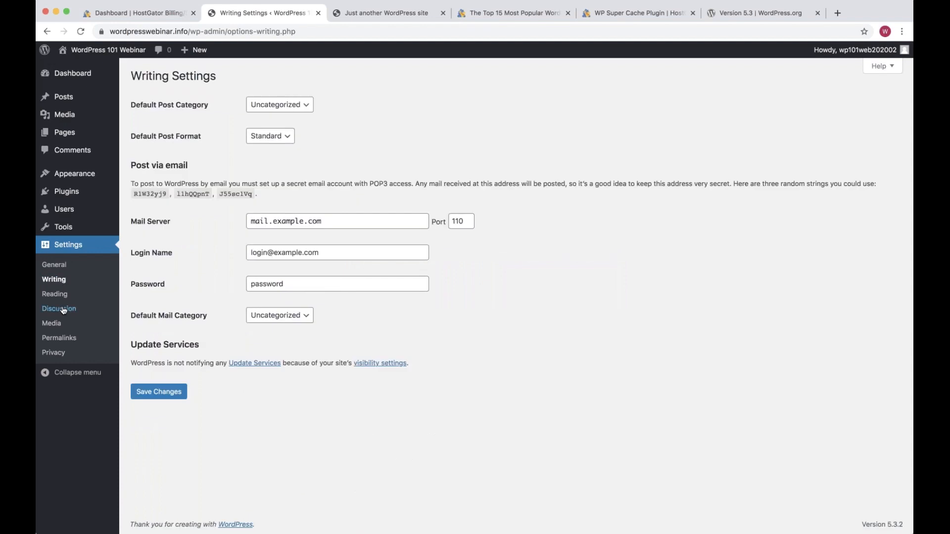
{"action": "mouse_move", "coordinate": [68, 99]}
Disallow comments on new posts in Discussion settings, then open the All Posts list
{"action": "left_click", "coordinate": [92, 309]}
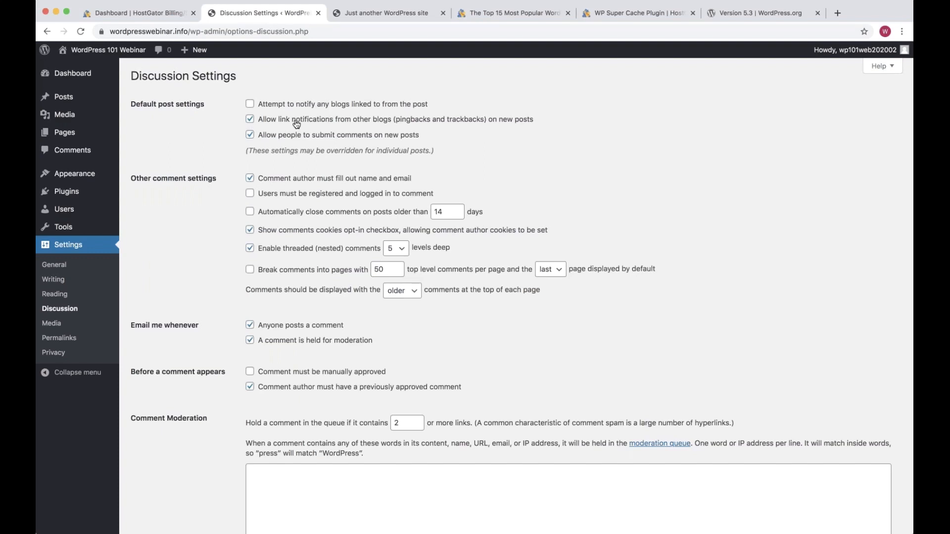
{"action": "triple_click", "coordinate": [251, 136]}
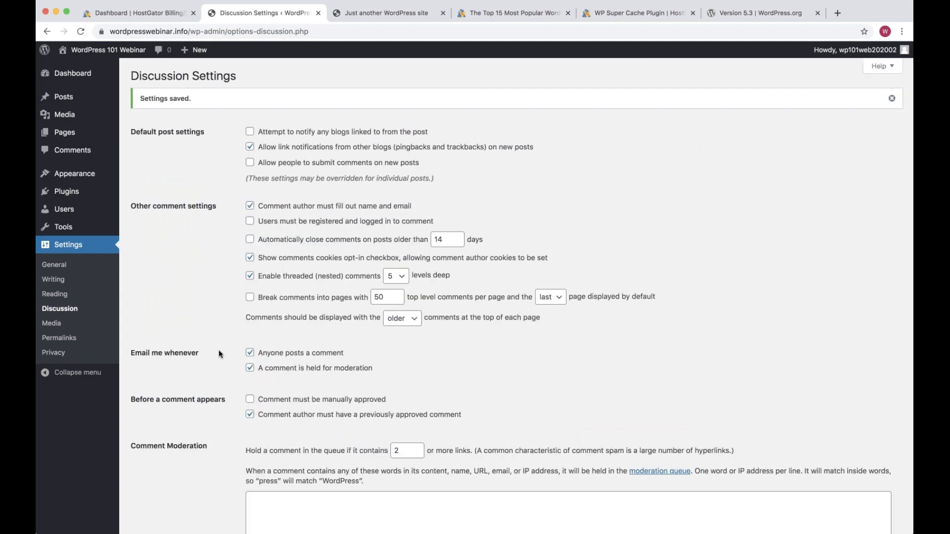
{"action": "left_click_drag", "start_coordinate": [421, 163], "coordinate": [257, 163]}
{"action": "left_click", "coordinate": [73, 99]}
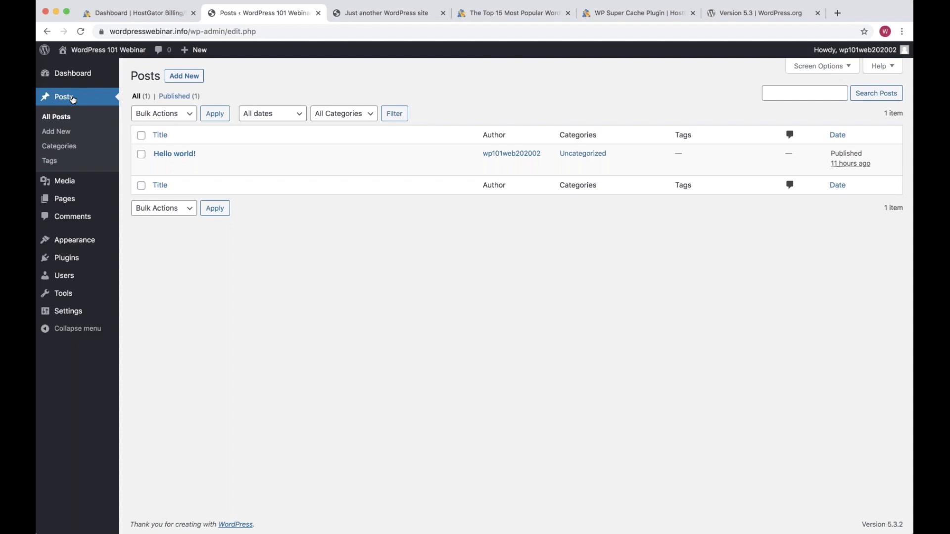
In the Pages list, point out the Privacy Policy draft, then open Sample Page for editing
{"action": "left_click", "coordinate": [72, 99]}
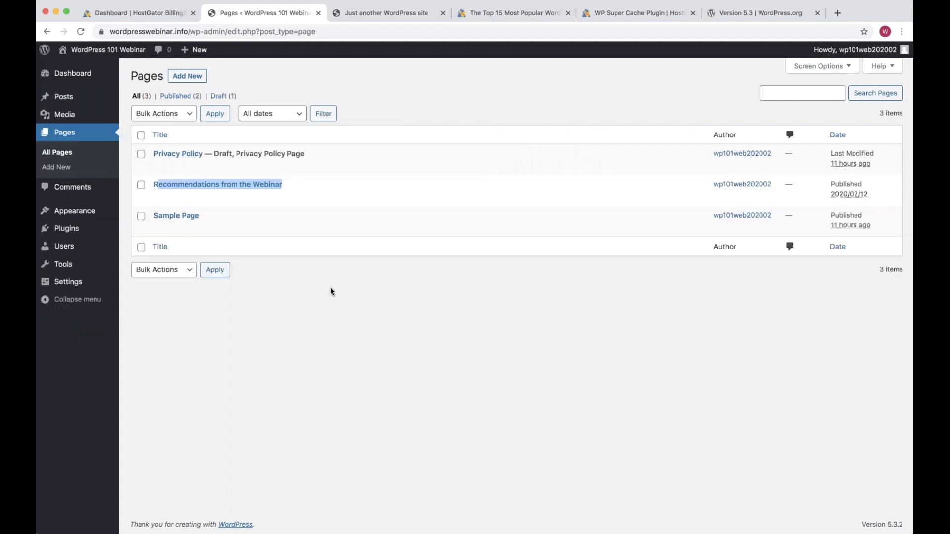
{"action": "left_click_drag", "start_coordinate": [313, 166], "coordinate": [154, 154]}
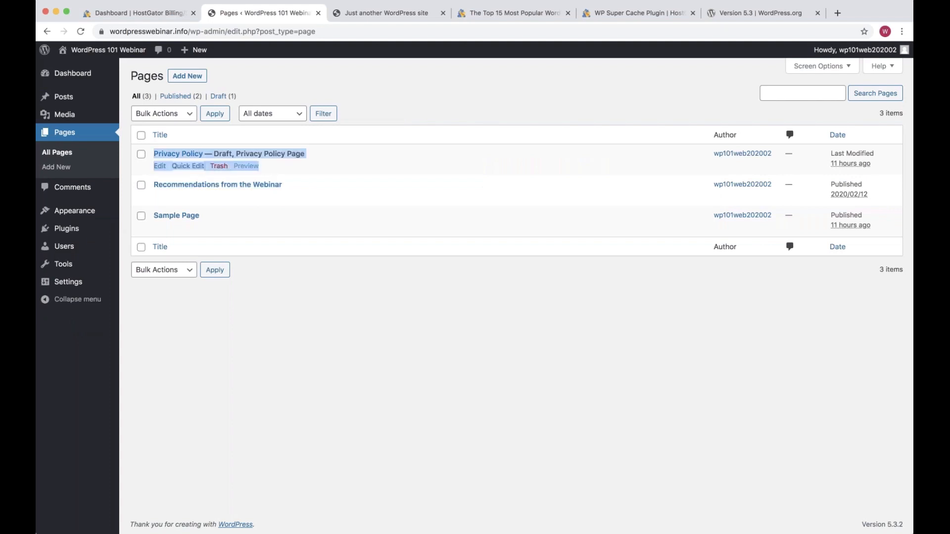
{"action": "double_click", "coordinate": [222, 154]}
{"action": "left_click", "coordinate": [267, 318]}
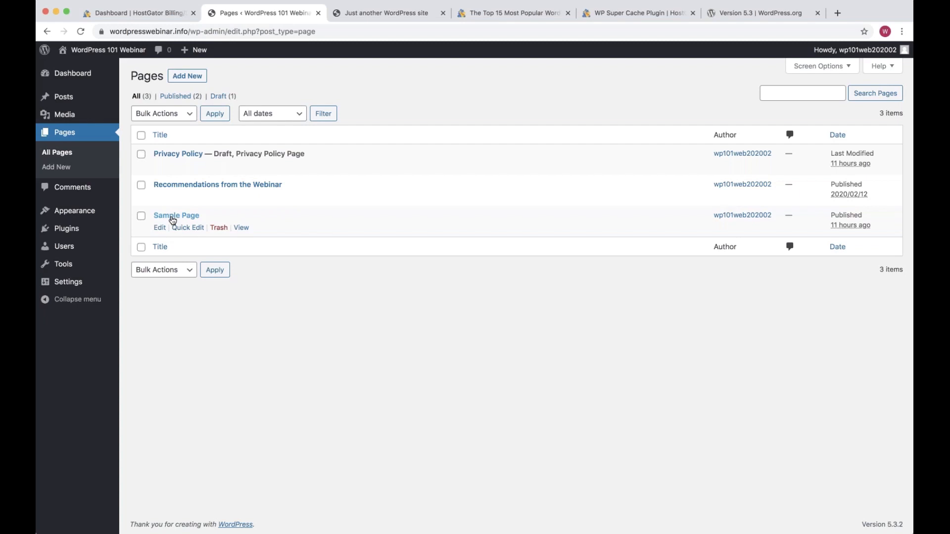
{"action": "left_click", "coordinate": [160, 227]}
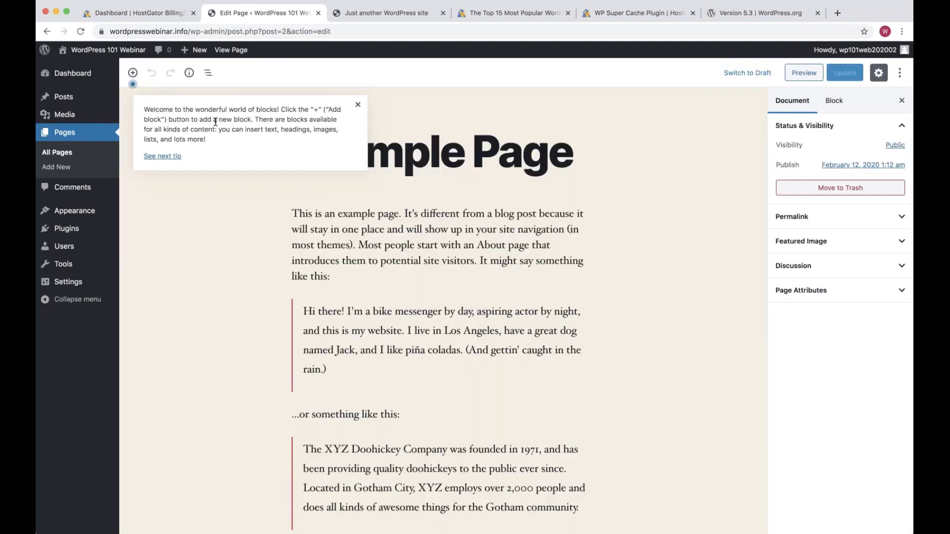
Step through the block-editor welcome tips to the final publishing tip and dismiss it
{"action": "left_click", "coordinate": [172, 162]}
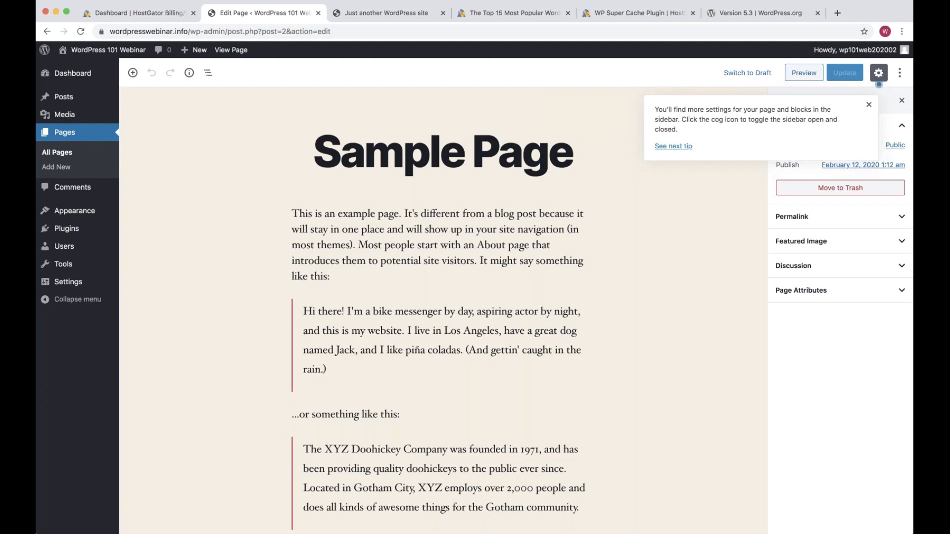
{"action": "left_click", "coordinate": [674, 146]}
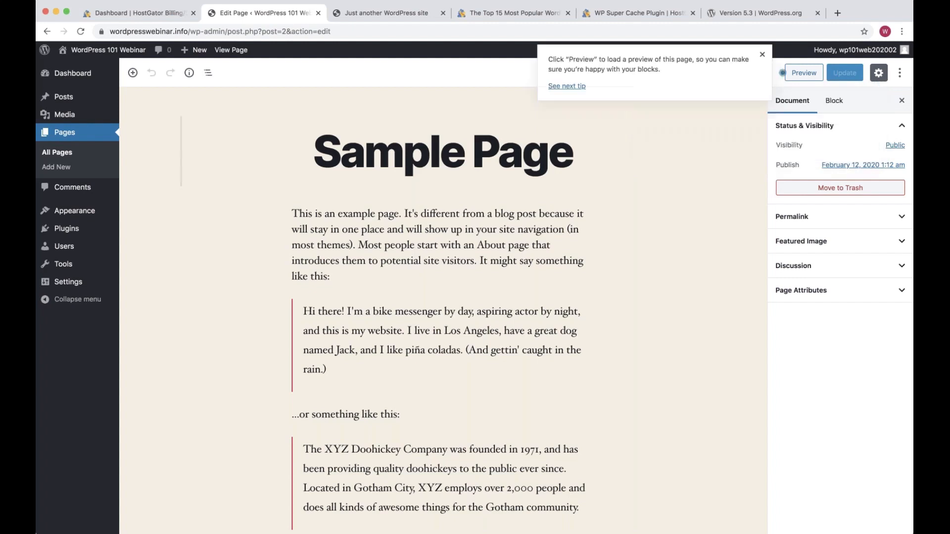
{"action": "left_click", "coordinate": [580, 89]}
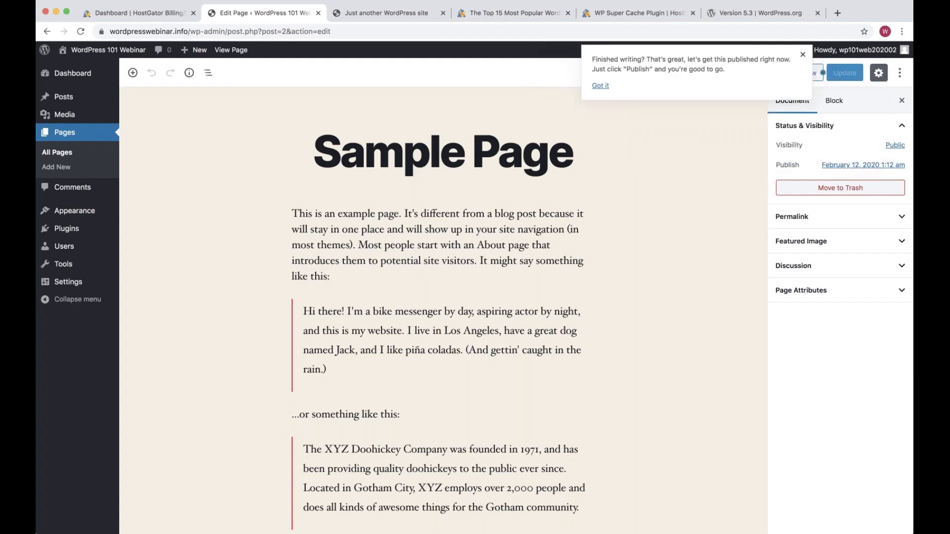
{"action": "left_click", "coordinate": [565, 99]}
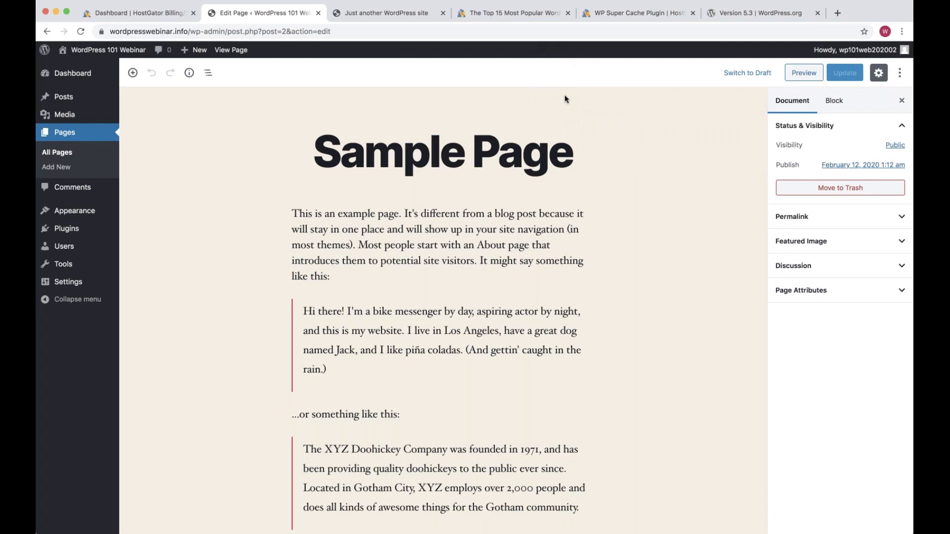
Select the whole Sample Page title text so it can be replaced
{"action": "triple_click", "coordinate": [448, 220]}
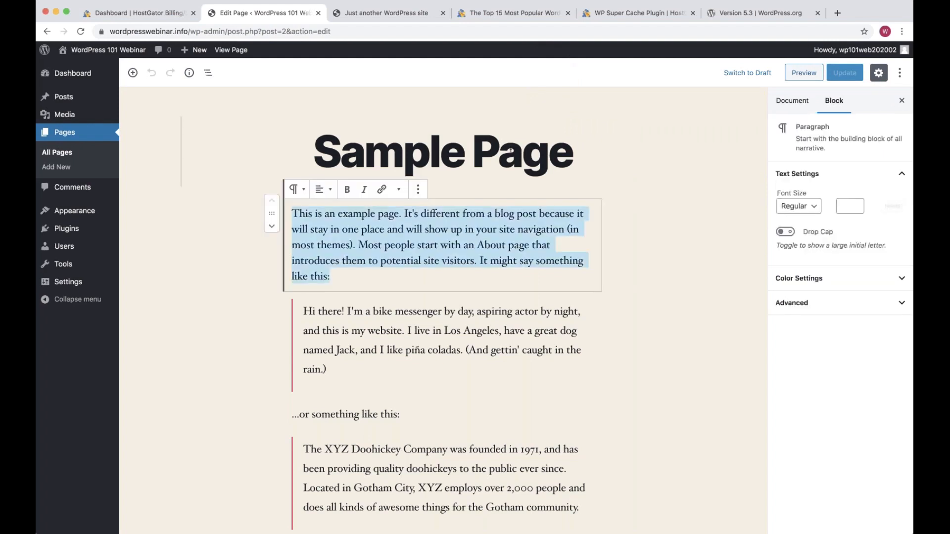
{"action": "triple_click", "coordinate": [510, 150]}
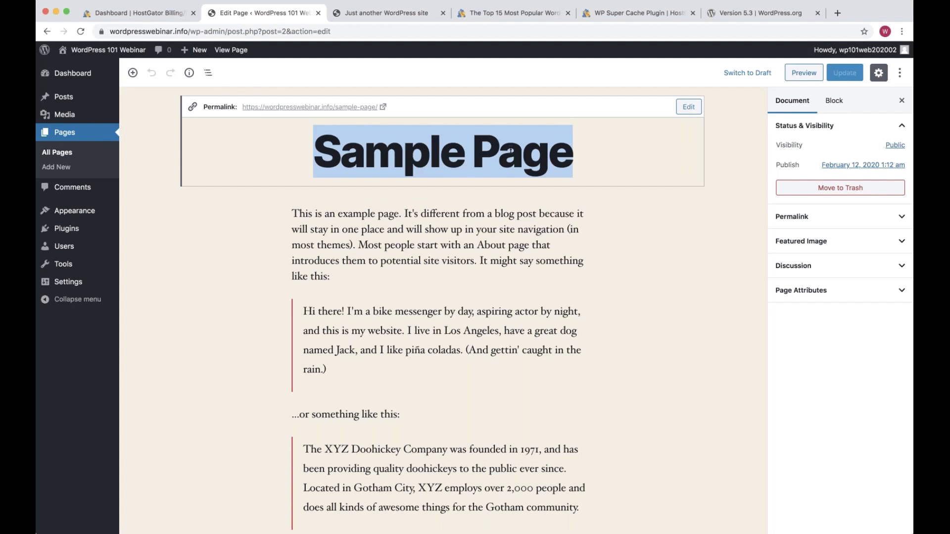
Title the page 'Why?' and add 'This blog was created to support WordPress users in getting started.'
{"action": "type", "text": "Why?"}
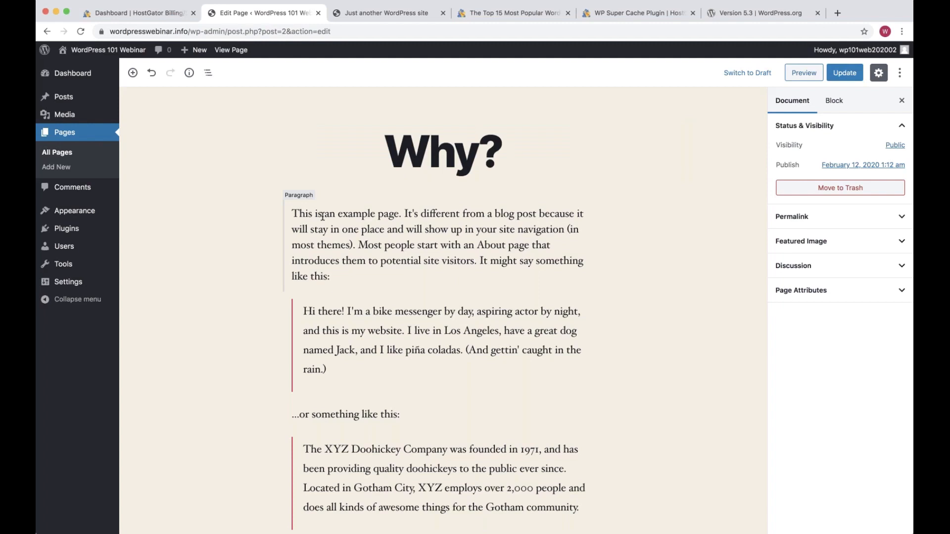
{"action": "key", "text": "Return"}
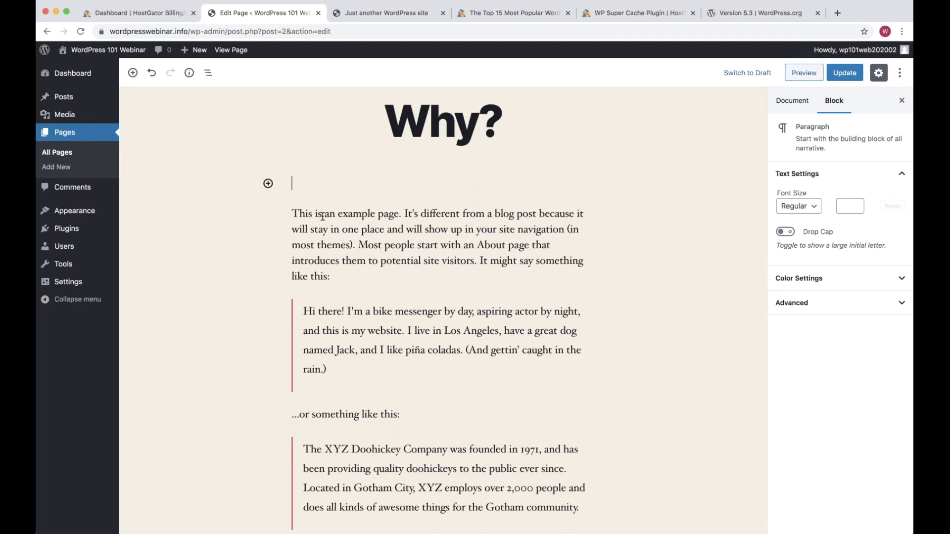
{"action": "key", "text": "Return"}
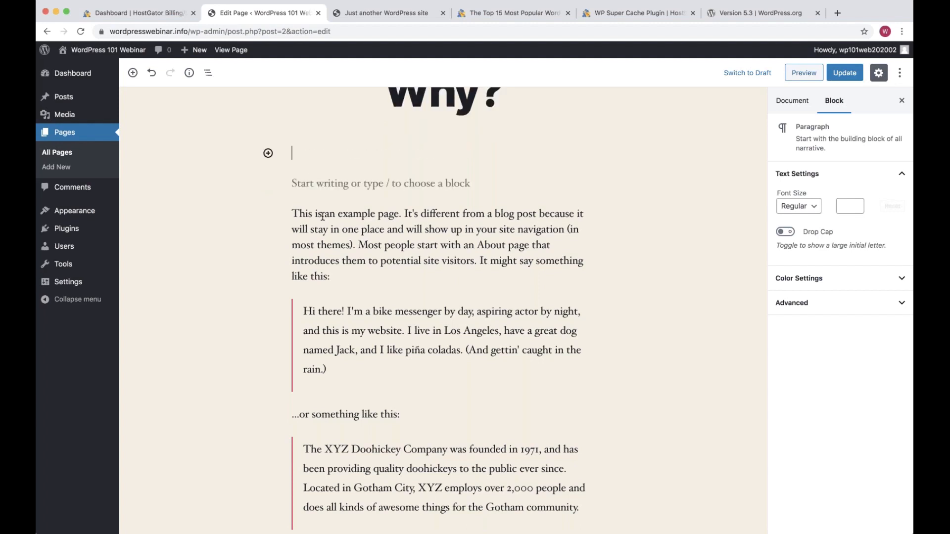
{"action": "key", "text": "BackSpace"}
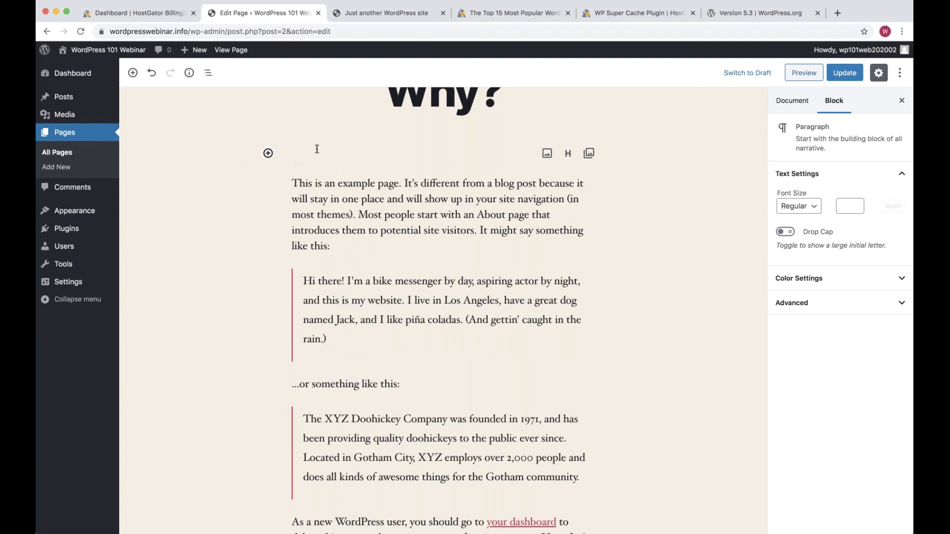
{"action": "type", "text": "This bl"}
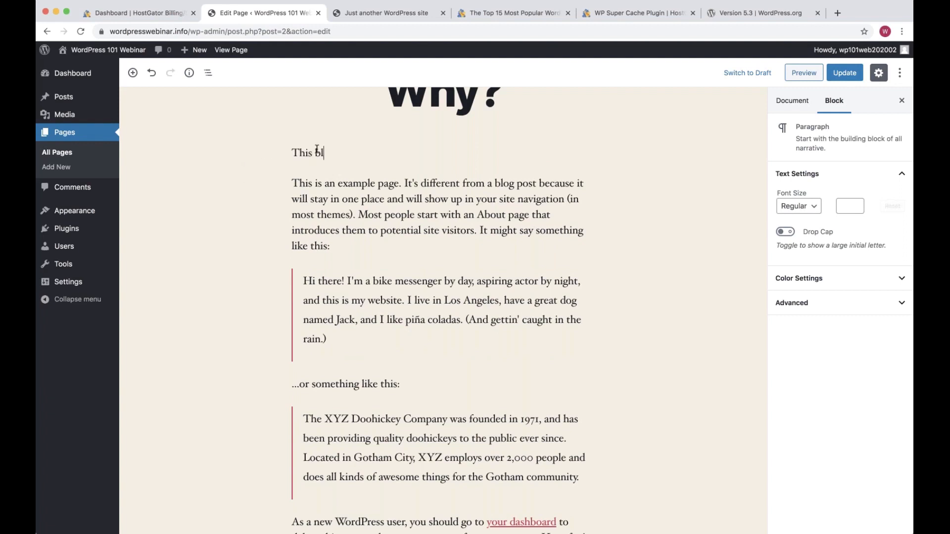
{"action": "type", "text": "og was created to support customers in"}
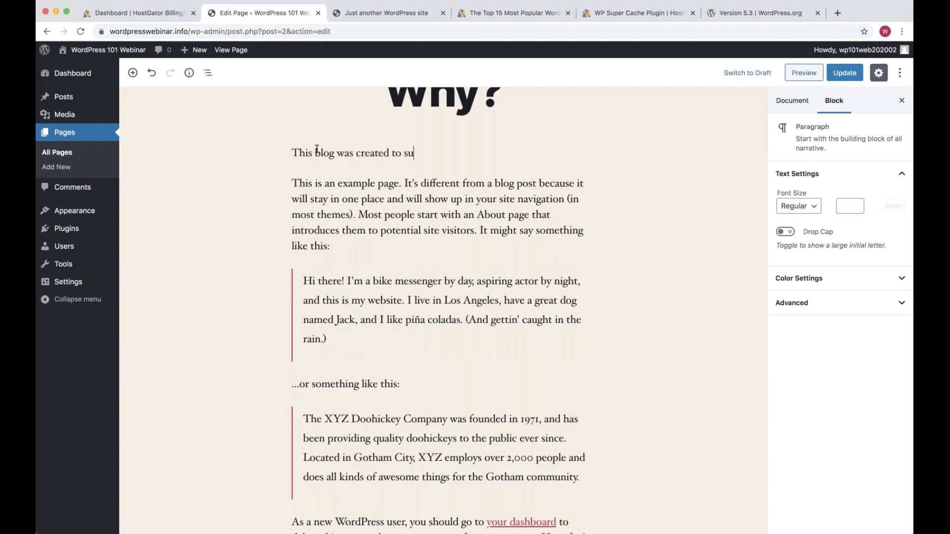
{"action": "key", "text": "alt+BackSpace"}
{"action": "key", "text": "alt+BackSpace"}
{"action": "type", "text": "WordPress users in s"}
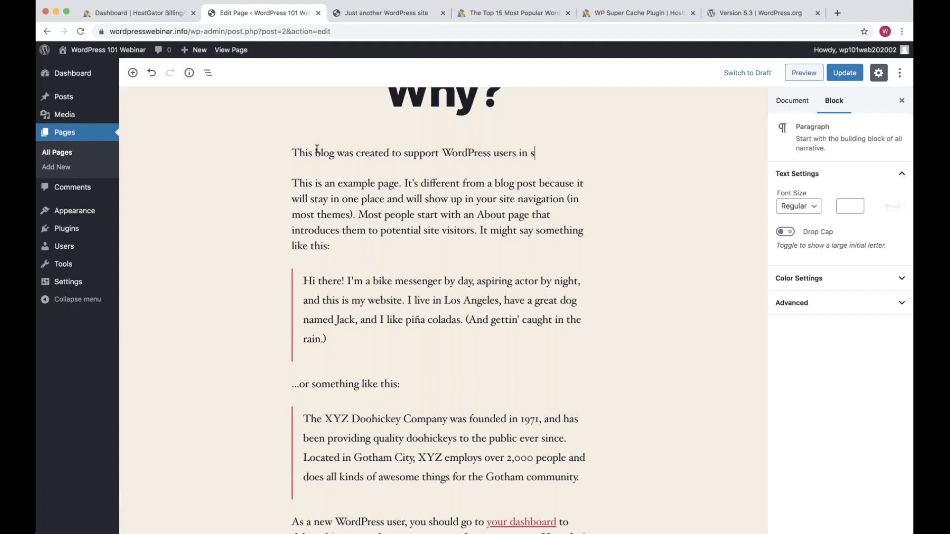
{"action": "key", "text": "BackSpace"}
{"action": "type", "text": "getting started."}
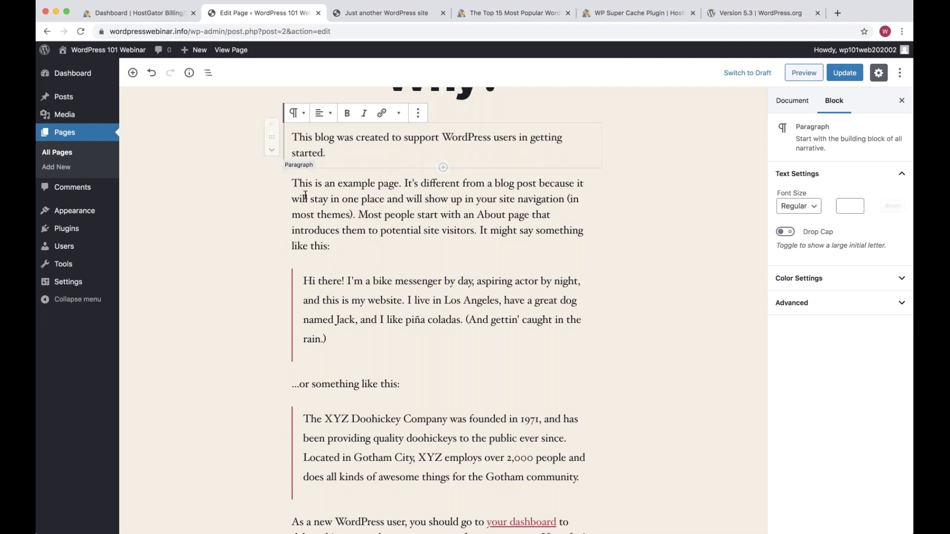
Delete all the example paragraph and quote blocks, then open a blank browser tab
{"action": "triple_click", "coordinate": [371, 197]}
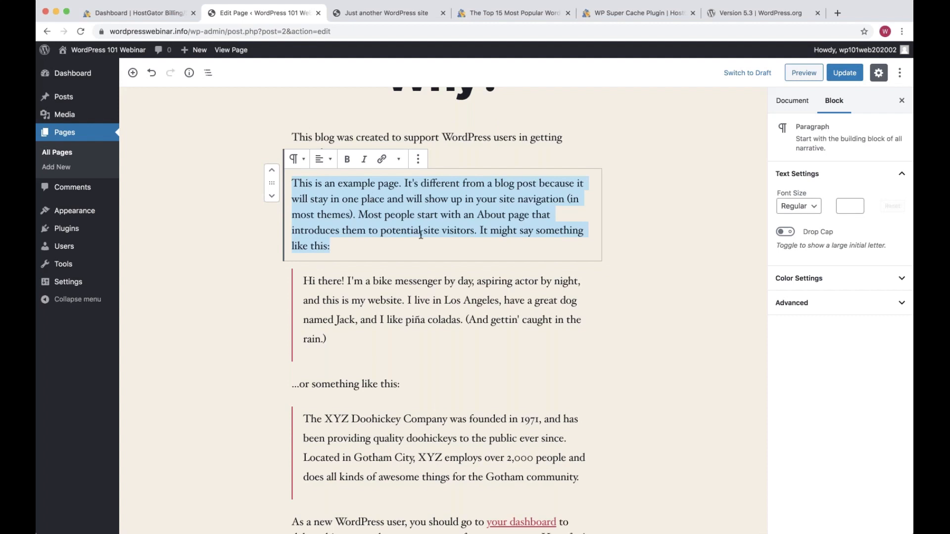
{"action": "key", "text": "BackSpace"}
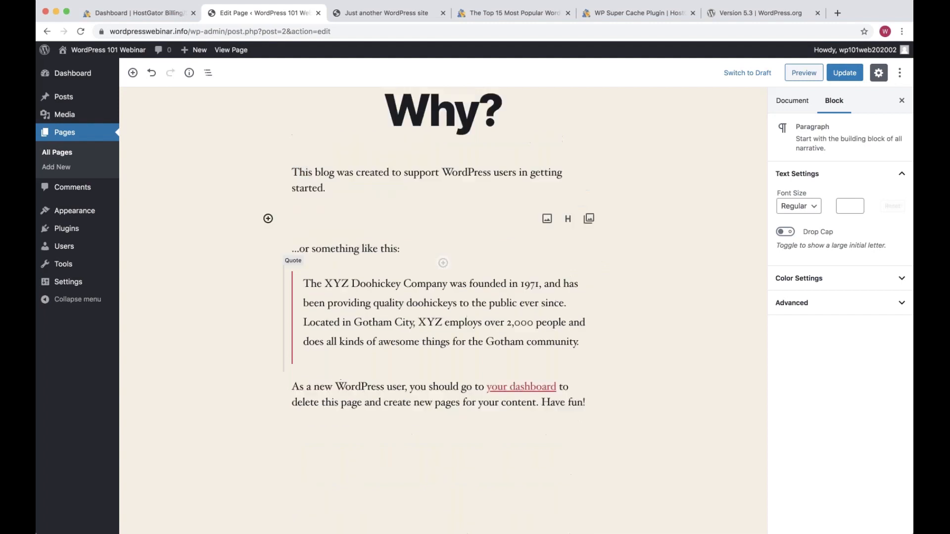
{"action": "key", "text": "BackSpace"}
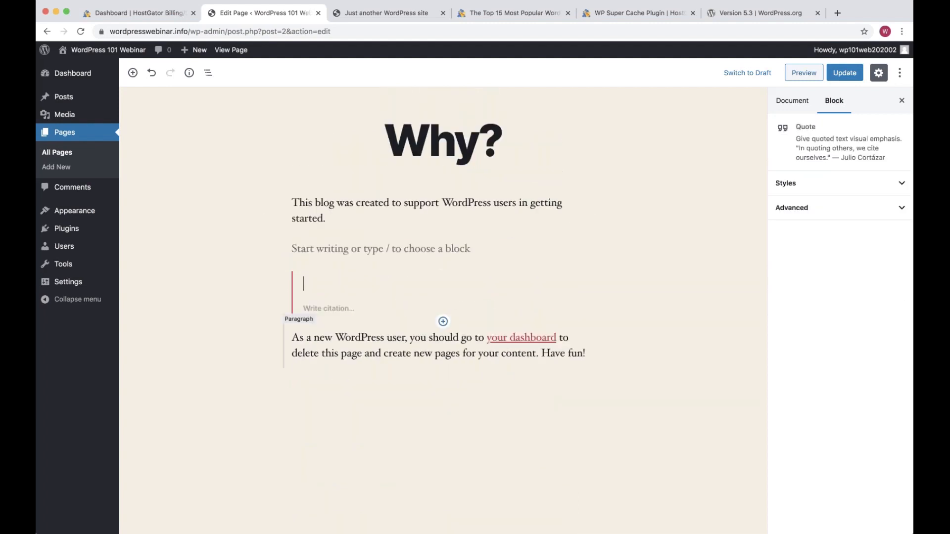
{"action": "key", "text": "BackSpace"}
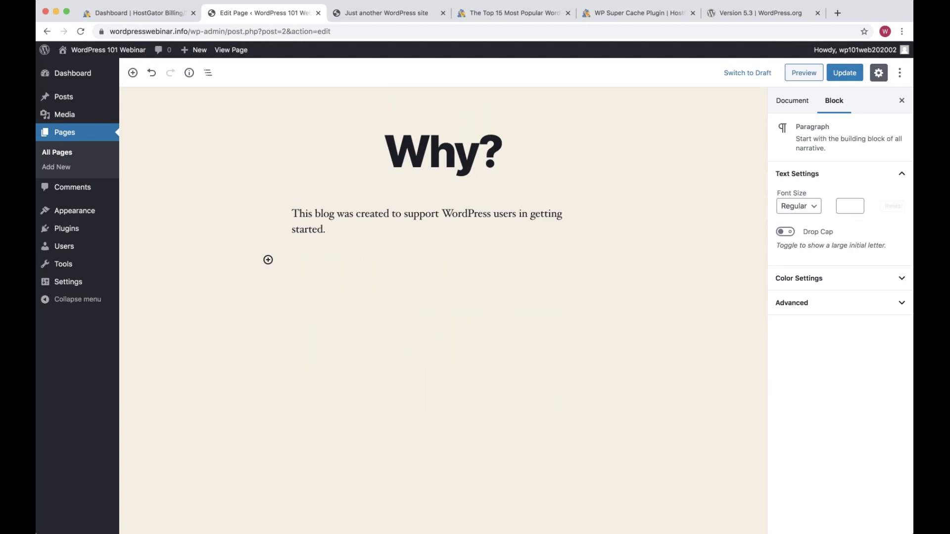
{"action": "key", "text": "super+t"}
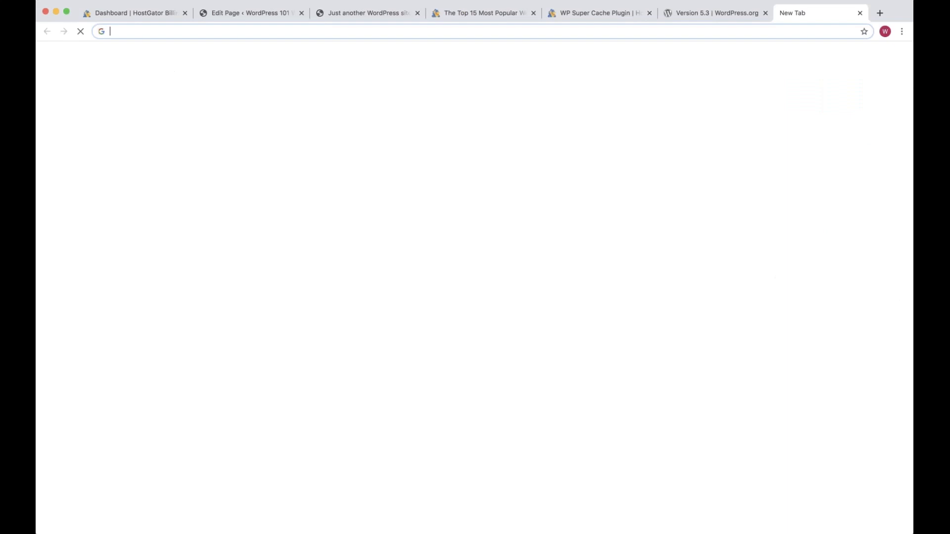
Search the web for the WordPress Codex and grab its page address
{"action": "type", "text": "codex wordpress"}
{"action": "key", "text": "Return"}
{"action": "key", "text": "super+l"}
{"action": "key", "text": "super+c"}
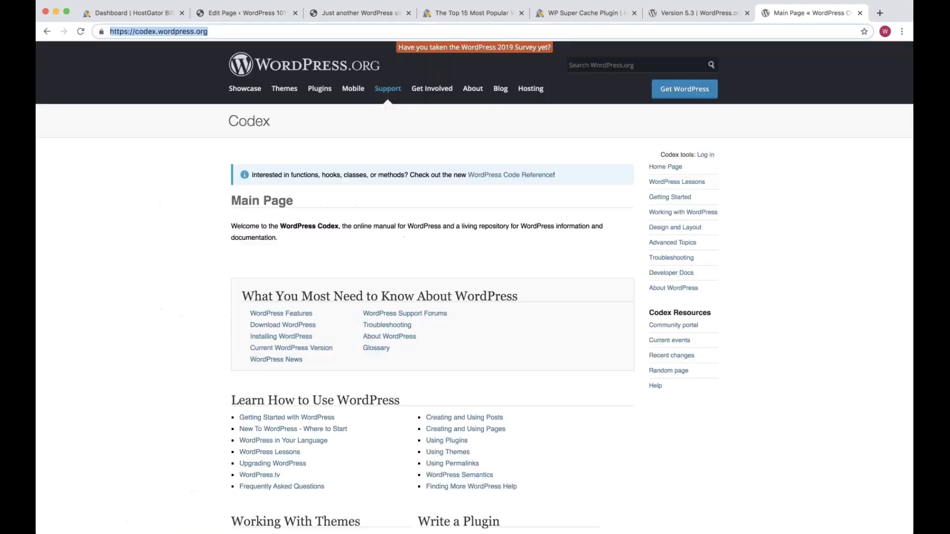
Add 'Another great resource is the WordPress Codex.' with 'WordPress Codex' linked to codex.wordpress.org
{"action": "left_click", "coordinate": [253, 13]}
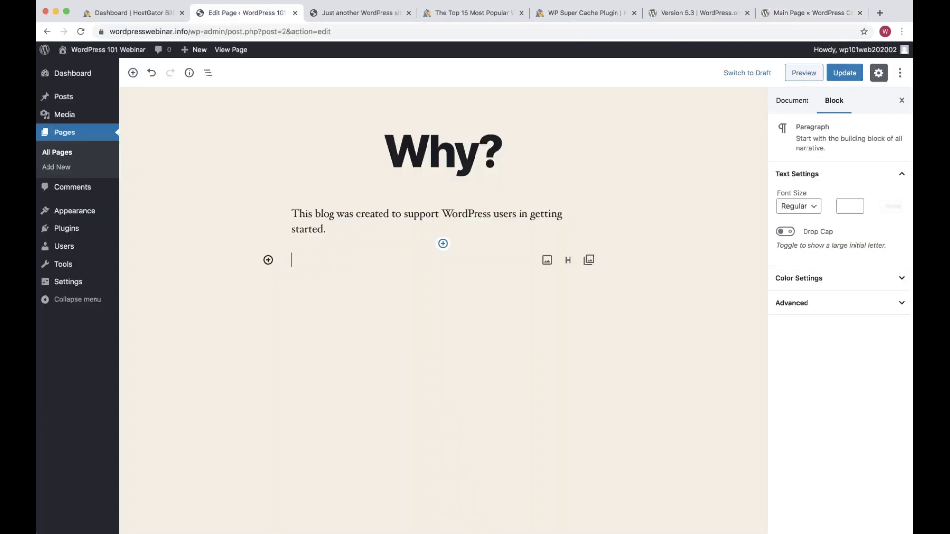
{"action": "type", "text": "Another great "}
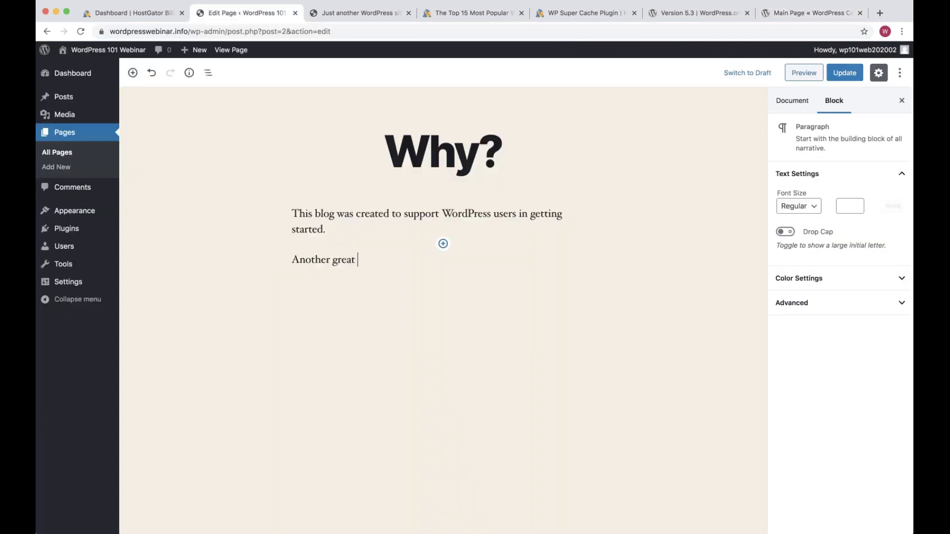
{"action": "type", "text": "resource is the WordPress"}
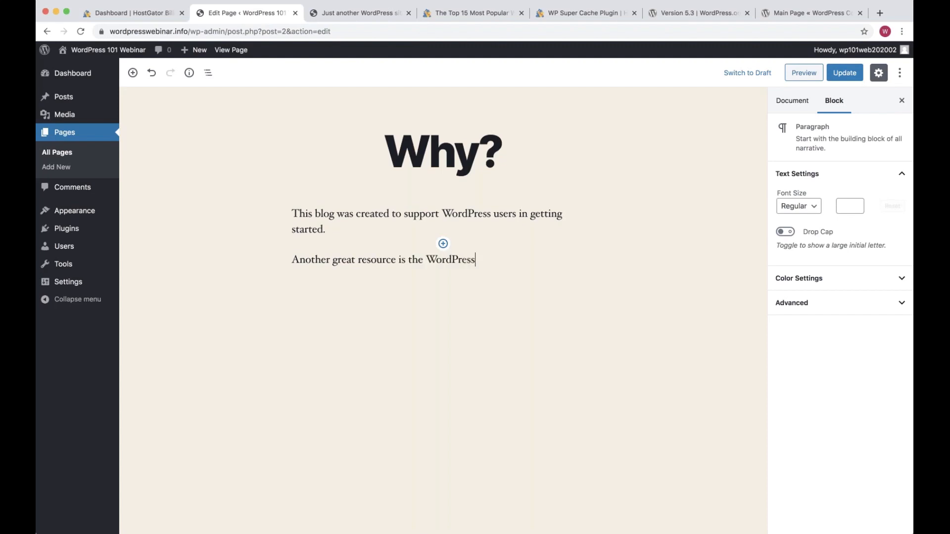
{"action": "type", "text": " Codex."}
{"action": "key", "text": "alt+shift+Left"}
{"action": "key", "text": "alt+shift+Left"}
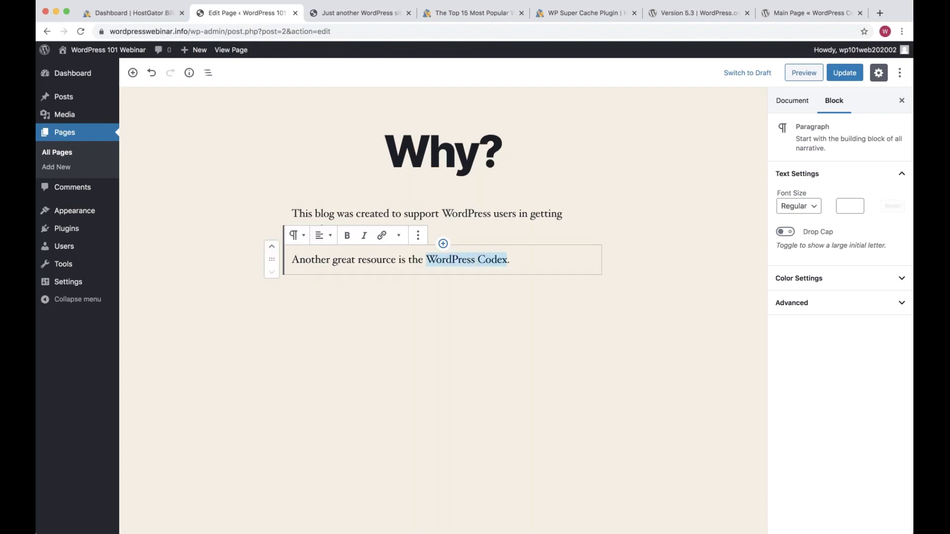
{"action": "left_click", "coordinate": [387, 236]}
{"action": "key", "text": "super+v"}
{"action": "key", "text": "Return"}
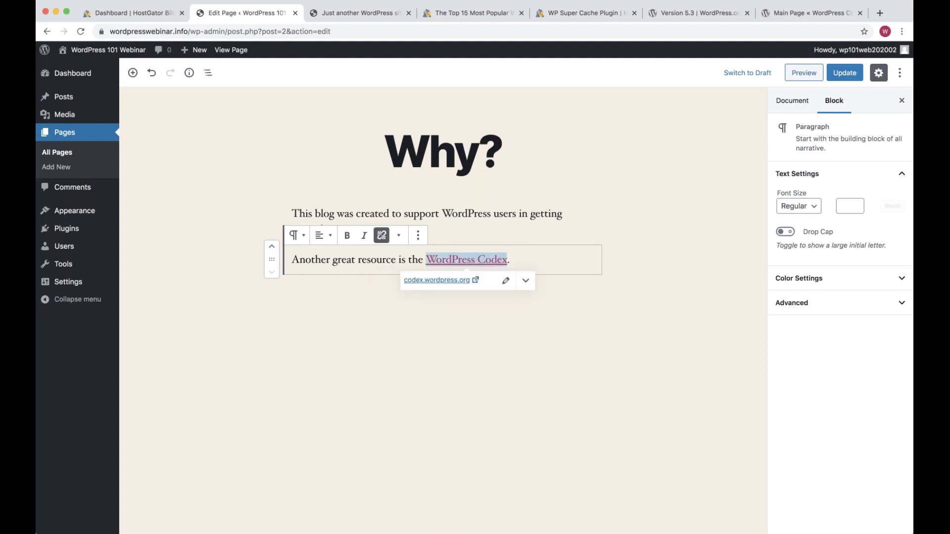
{"action": "left_click", "coordinate": [537, 258]}
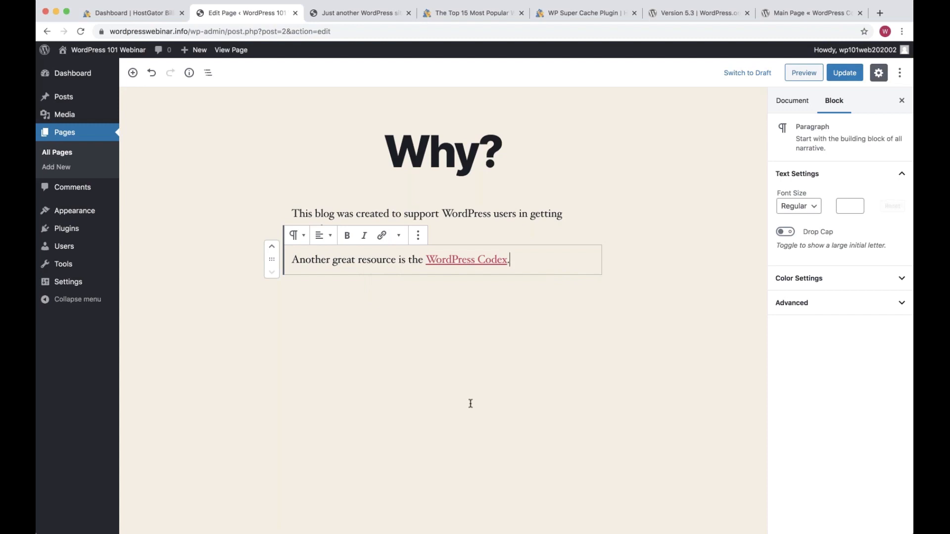
{"action": "key", "text": "Return"}
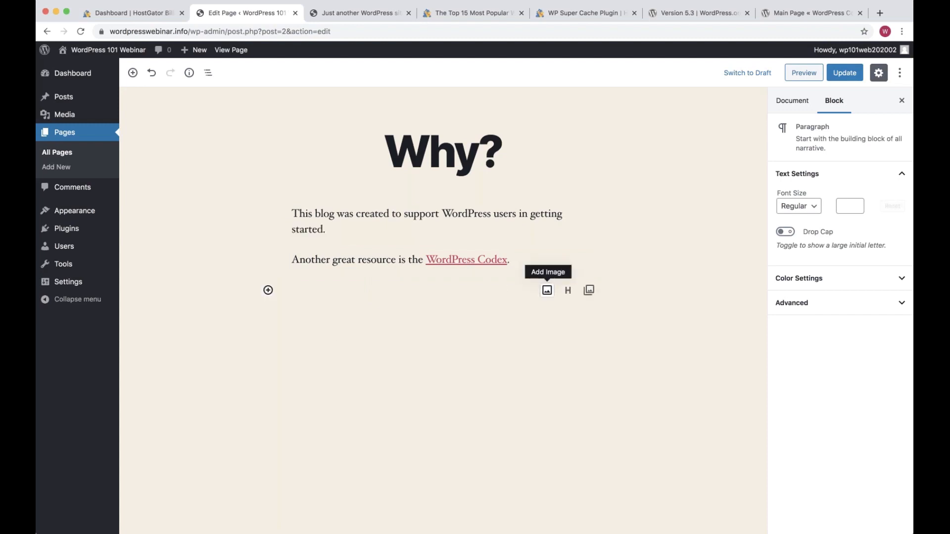
Insert the mascot image holding the WordPress sign and centre-align it
{"action": "left_click", "coordinate": [547, 290]}
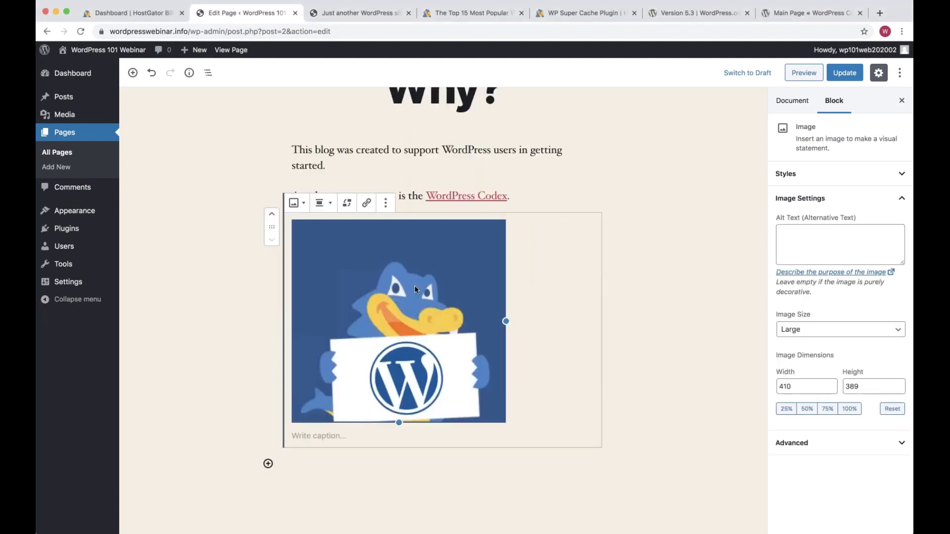
{"action": "left_click", "coordinate": [324, 203]}
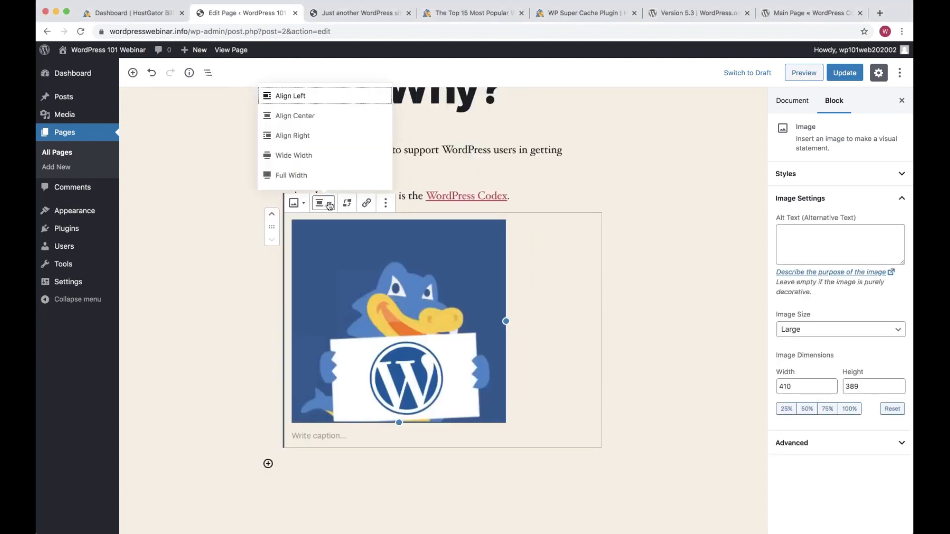
{"action": "left_click", "coordinate": [295, 116]}
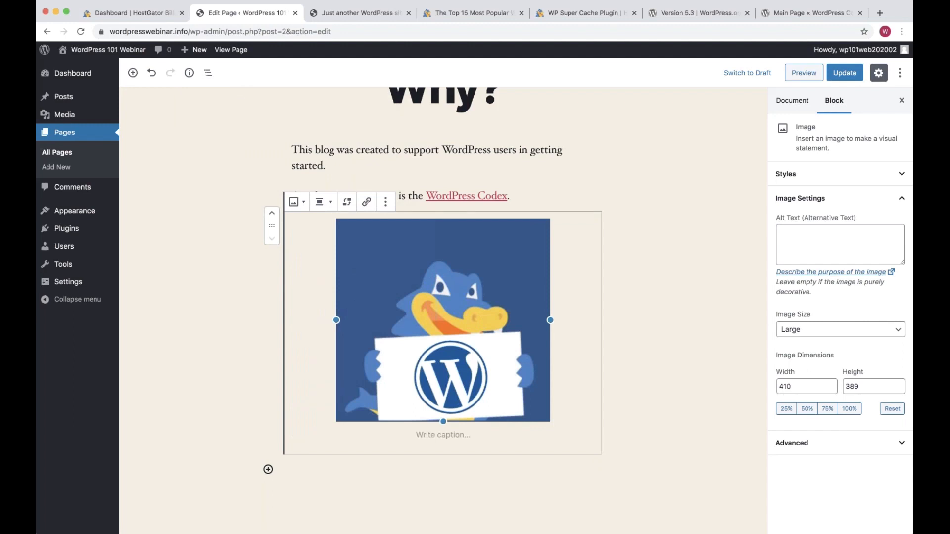
{"action": "key", "text": "Return"}
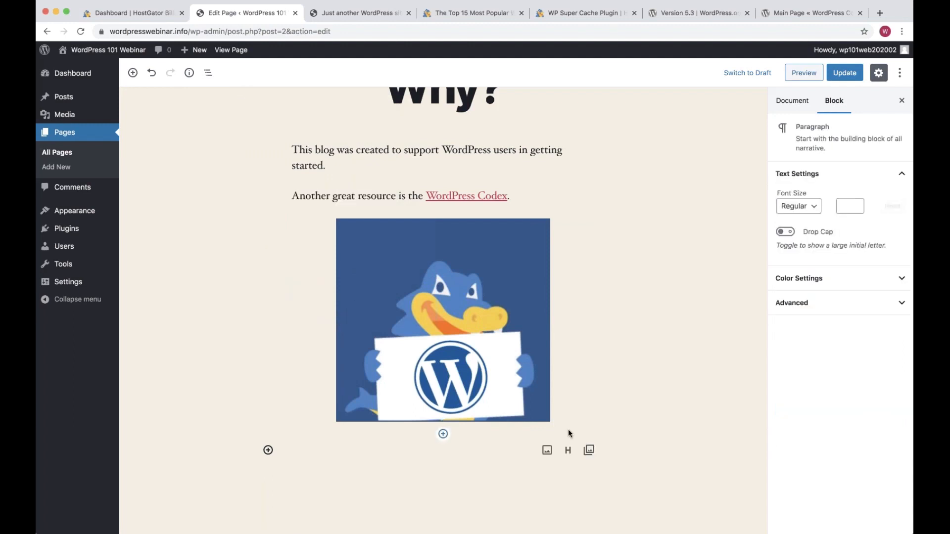
Preview the Why? page and scroll through its text, link and image
{"action": "left_click", "coordinate": [803, 73]}
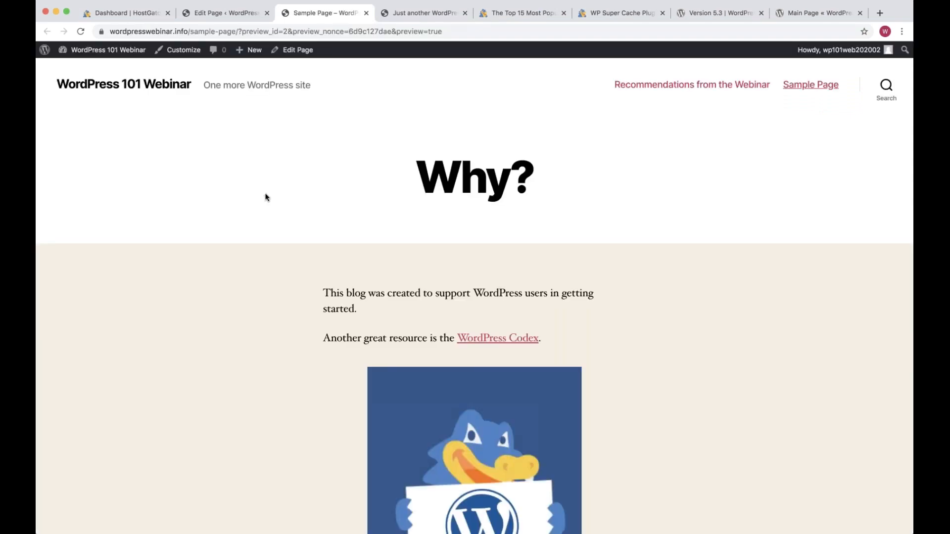
{"action": "scroll", "coordinate": [266, 197], "scroll_direction": "down", "scroll_amount": 1}
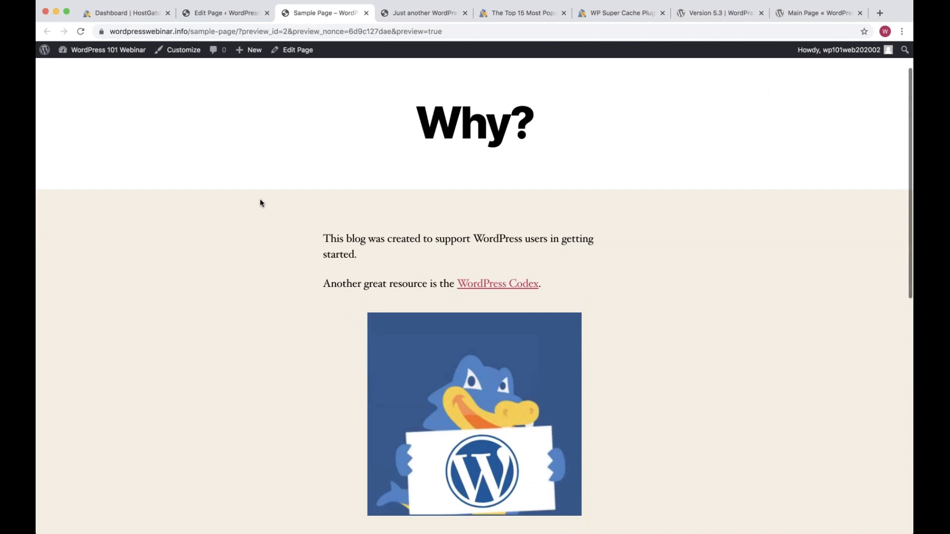
{"action": "scroll", "coordinate": [261, 203], "scroll_direction": "down", "scroll_amount": 1}
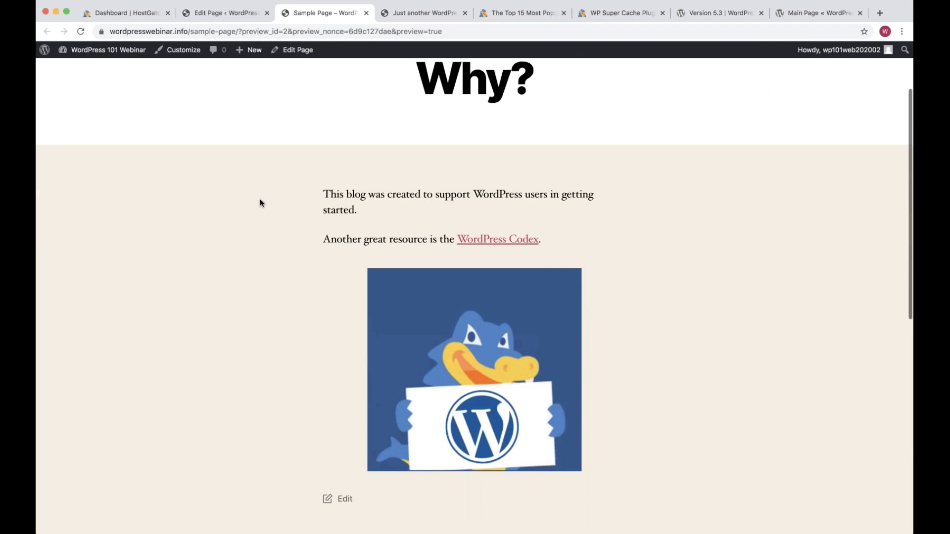
{"action": "scroll", "coordinate": [262, 203], "scroll_direction": "up", "scroll_amount": 2}
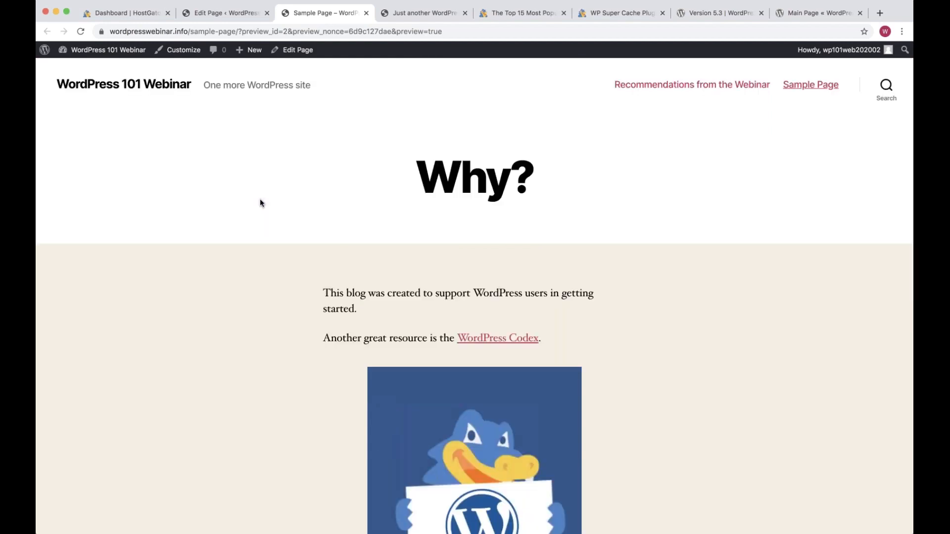
{"action": "left_click", "coordinate": [226, 13]}
Update the page, check the live Why? page, then close the preview and live tabs
{"action": "left_click", "coordinate": [845, 73]}
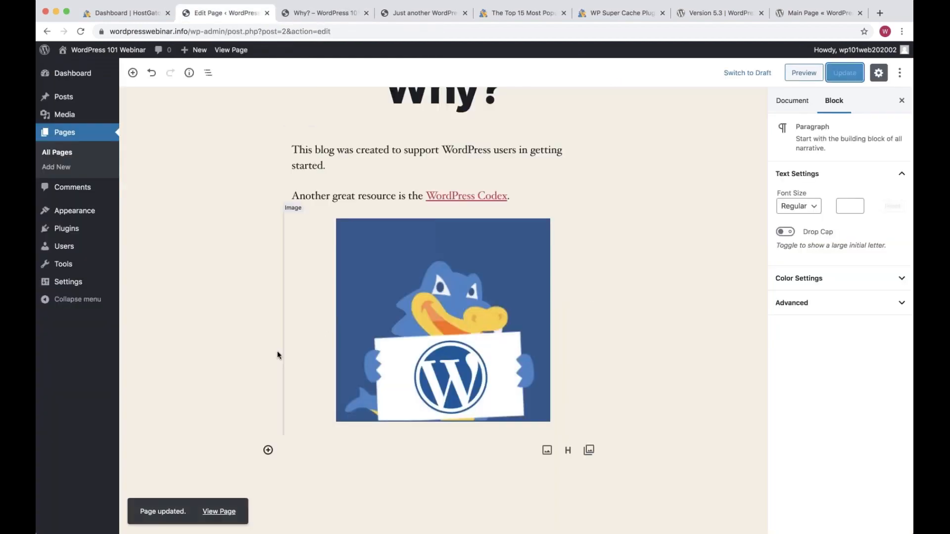
{"action": "scroll", "coordinate": [277, 355], "scroll_direction": "up", "scroll_amount": 2}
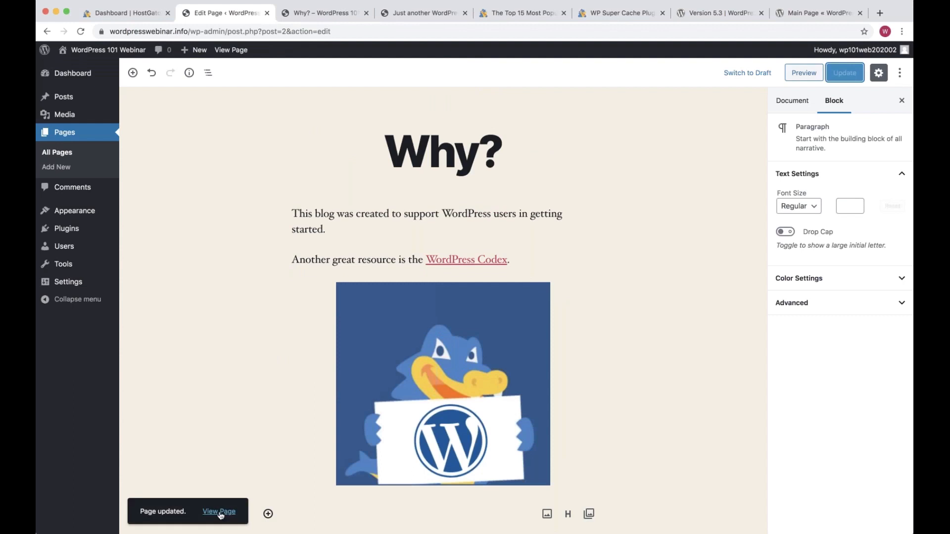
{"action": "left_click", "coordinate": [220, 513]}
{"action": "left_click", "coordinate": [221, 512], "text": "super"}
{"action": "left_click", "coordinate": [375, 15]}
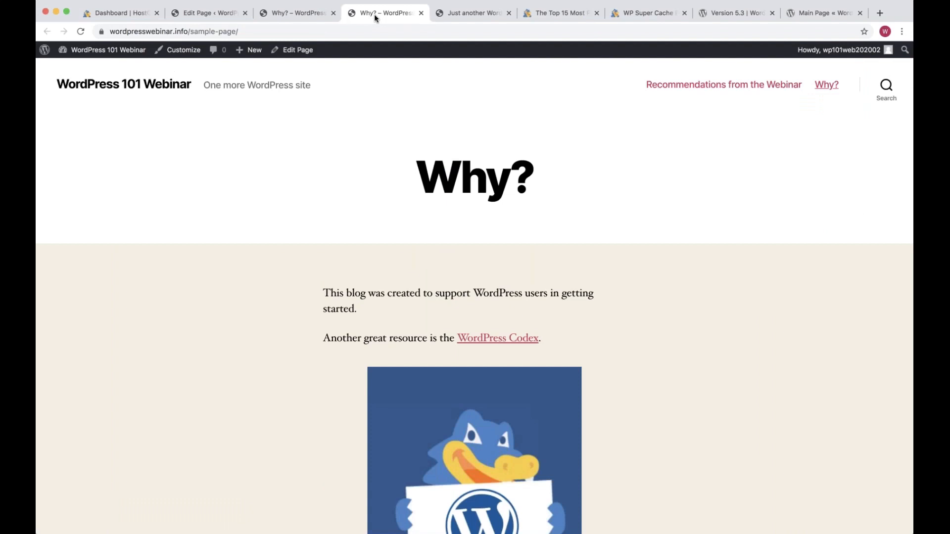
{"action": "key", "text": "ctrl+shift+Tab"}
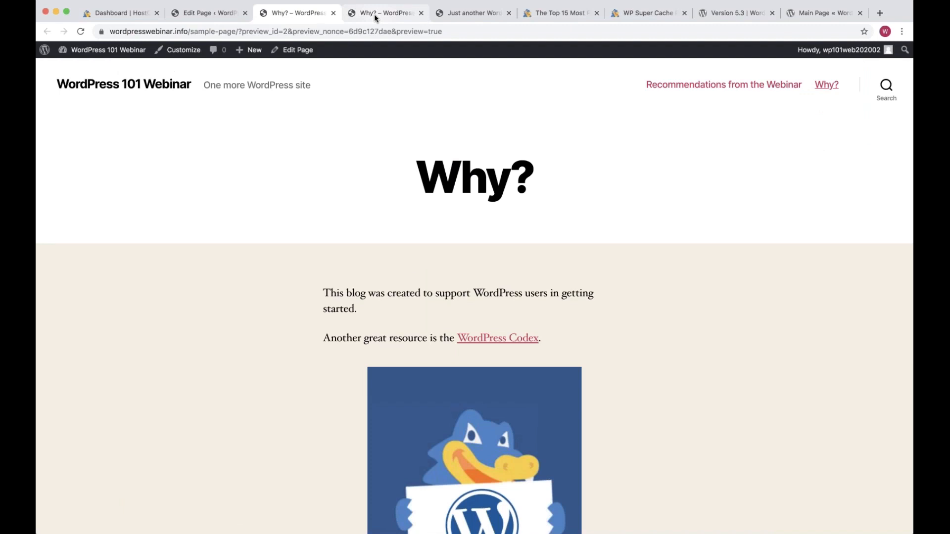
{"action": "key", "text": "super+w"}
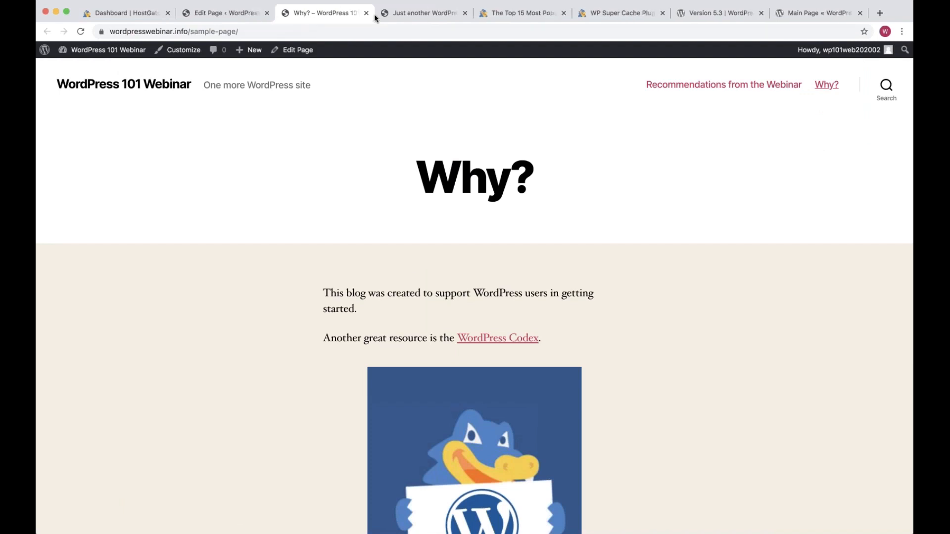
{"action": "key", "text": "super+w"}
{"action": "mouse_move", "coordinate": [68, 254]}
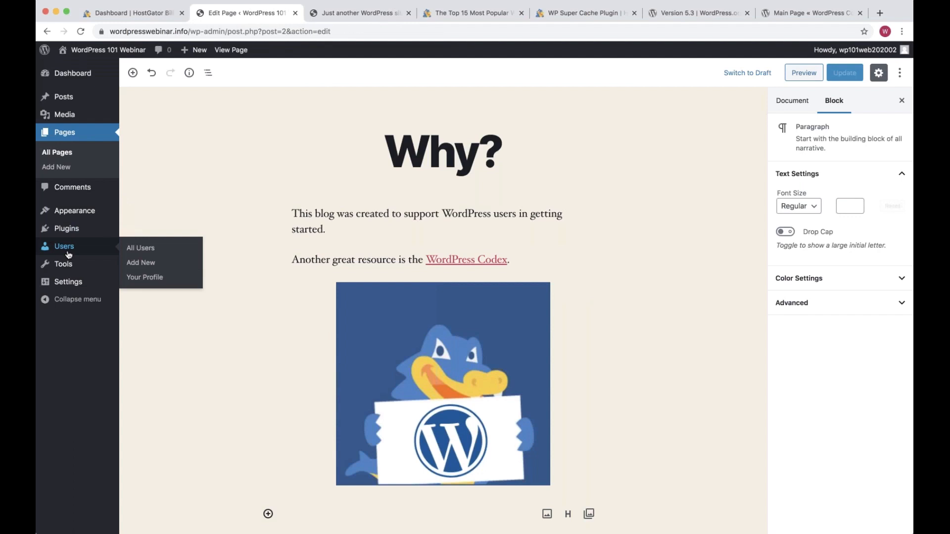
Go to All Posts and trash the Hello world! post
{"action": "left_click", "coordinate": [68, 117]}
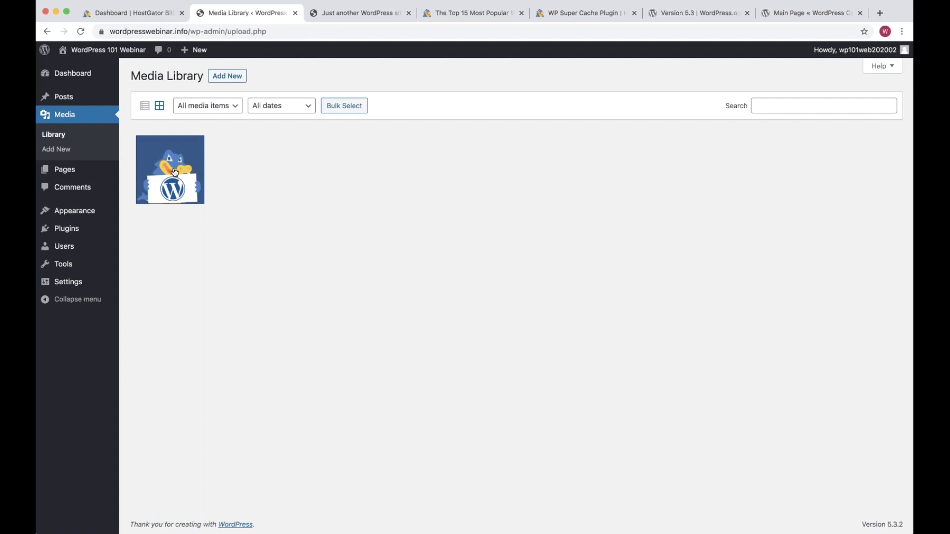
{"action": "left_click", "coordinate": [73, 99]}
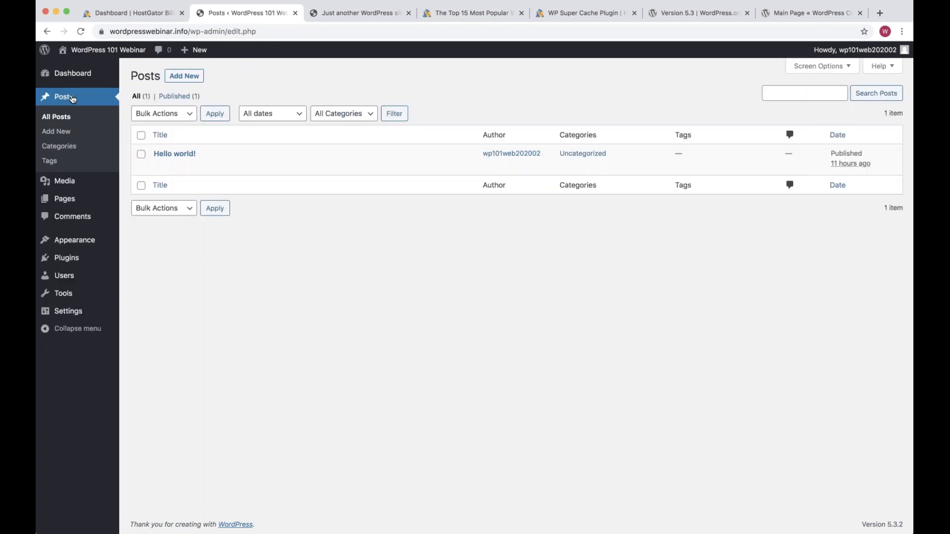
{"action": "mouse_move", "coordinate": [163, 154]}
{"action": "left_click", "coordinate": [219, 167]}
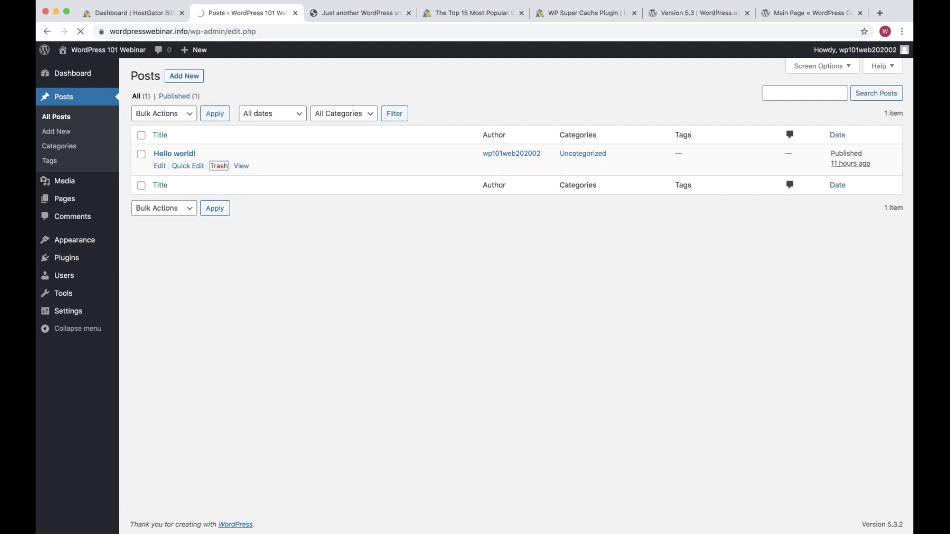
Start a post titled 'It's Alive!' with 'This is my innagural post for the WordPress 101 webinar!'
{"action": "left_click", "coordinate": [184, 76]}
{"action": "type", "text": "It's Alive!"}
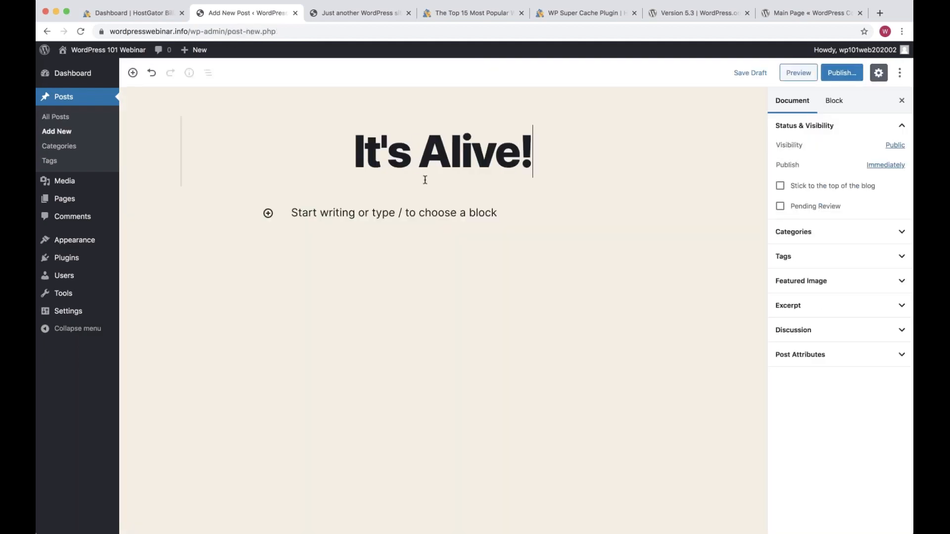
{"action": "left_click", "coordinate": [438, 213]}
{"action": "left_click", "coordinate": [438, 214]}
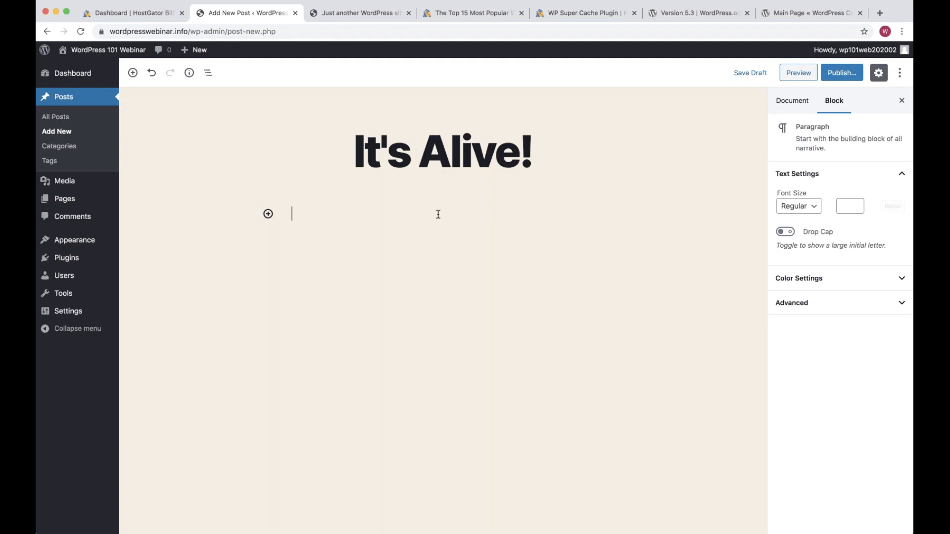
{"action": "type", "text": "This is my inna"}
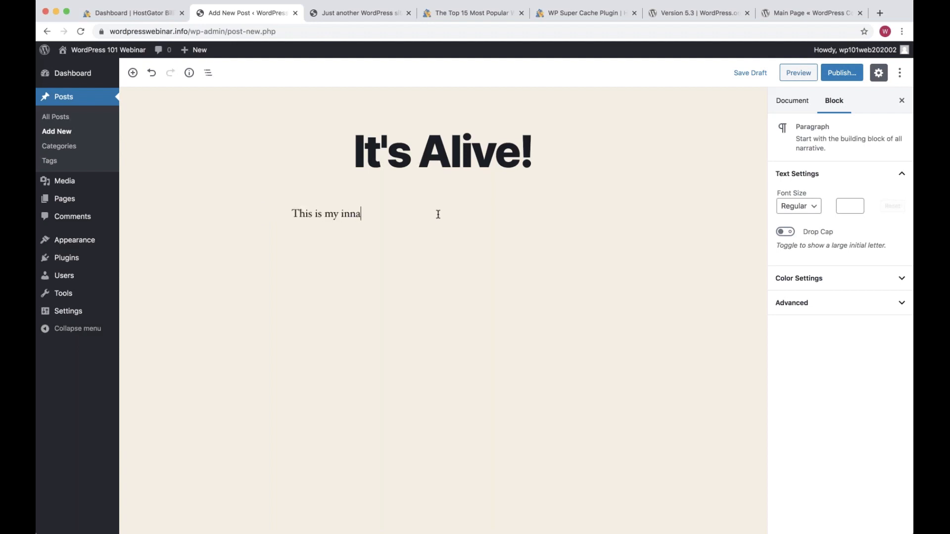
{"action": "type", "text": "gural post for the WordPress 1010"}
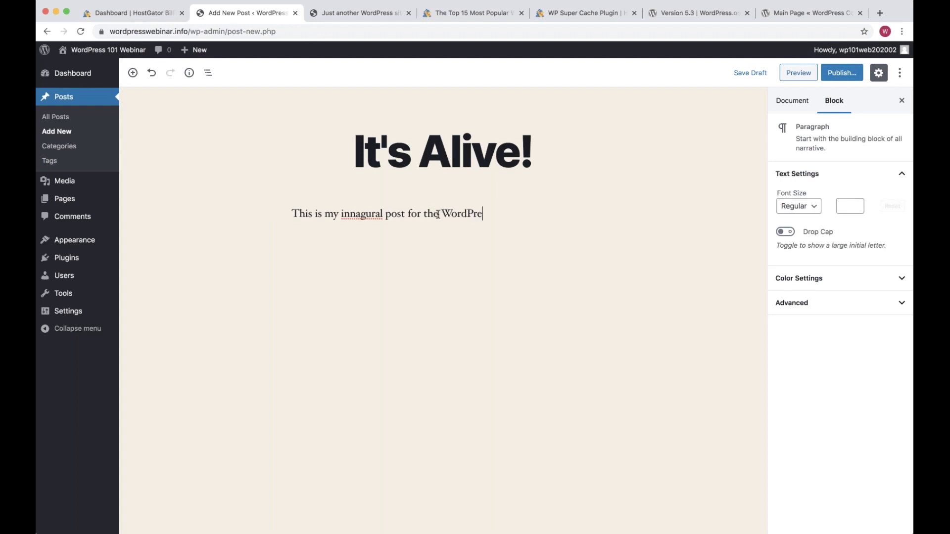
{"action": "key", "text": "BackSpace"}
{"action": "type", "text": "webinar!"}
Add paragraphs 'Please check out the other pages for more information.' and 'Thanks for joining!'
{"action": "key", "text": "Return"}
{"action": "type", "text": "PLea"}
{"action": "key", "text": "BackSpace"}
{"action": "key", "text": "BackSpace"}
{"action": "key", "text": "BackSpace"}
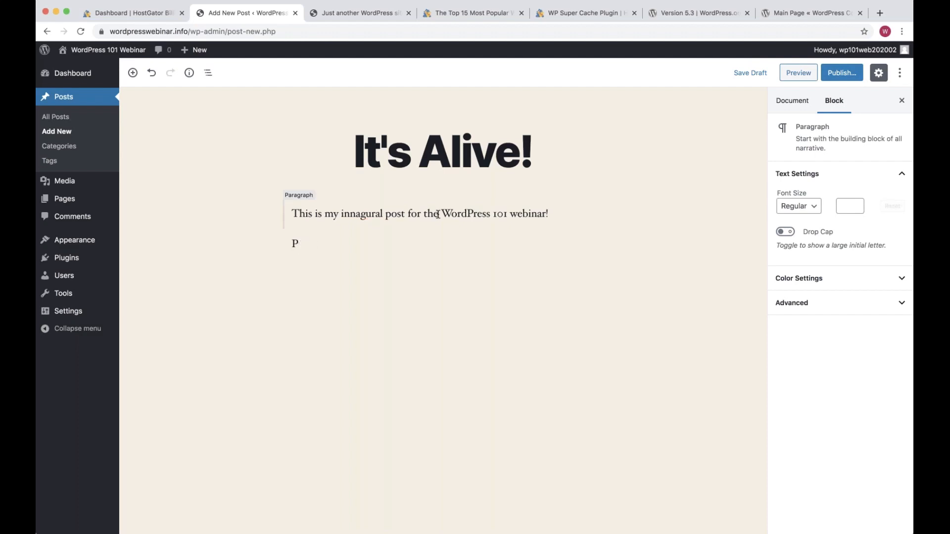
{"action": "type", "text": "lease check out the other p"}
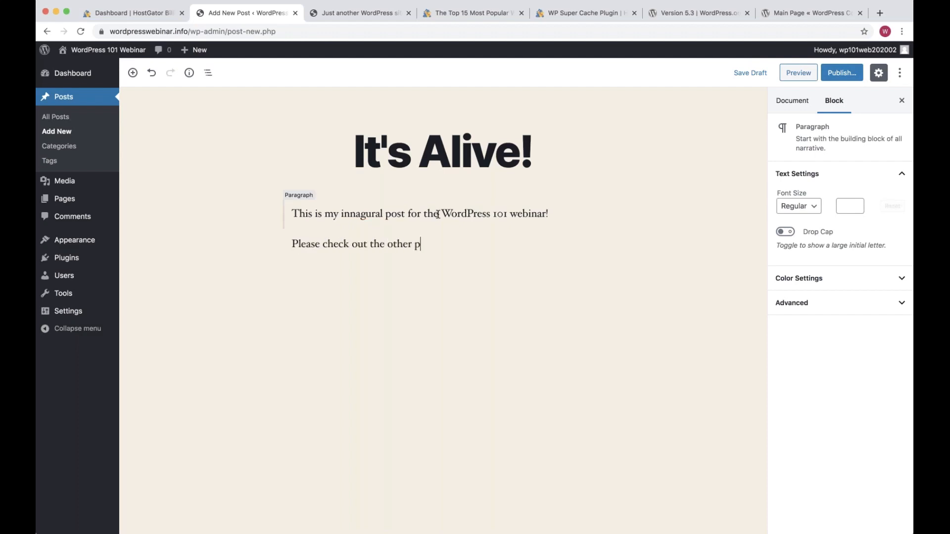
{"action": "type", "text": "ages for more information."}
{"action": "key", "text": "Return"}
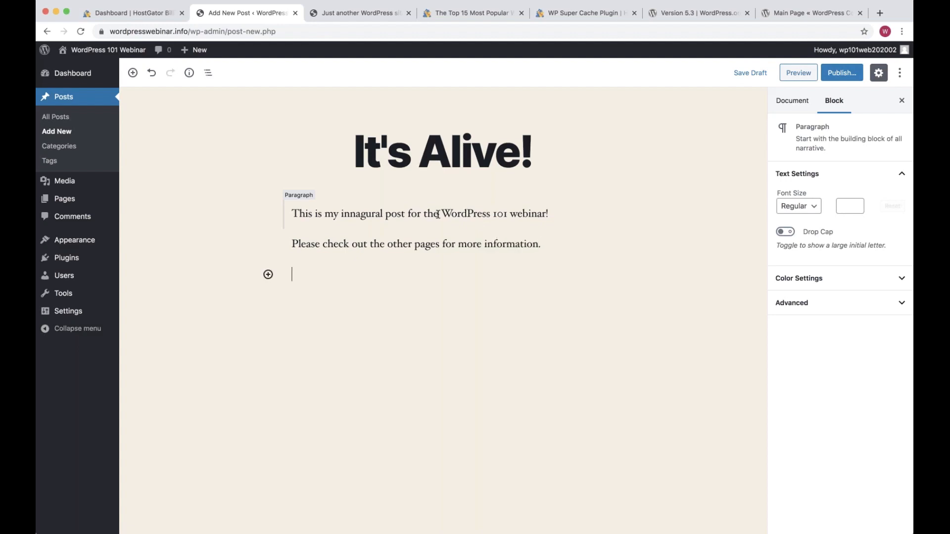
{"action": "type", "text": "Thanks for joining!"}
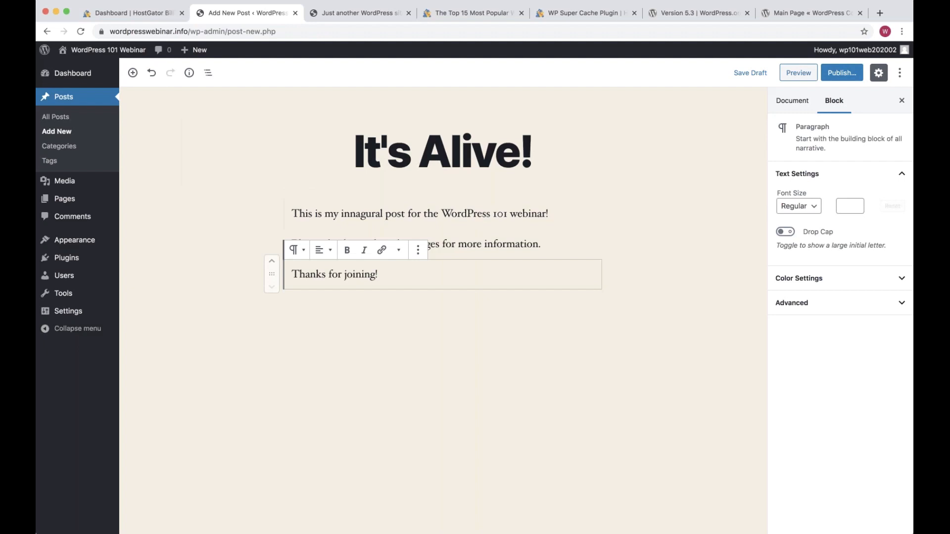
Correct 'innagural' to 'inaugural' from spelling suggestions and add an empty block at the end
{"action": "right_click", "coordinate": [366, 213]}
{"action": "left_click", "coordinate": [387, 221]}
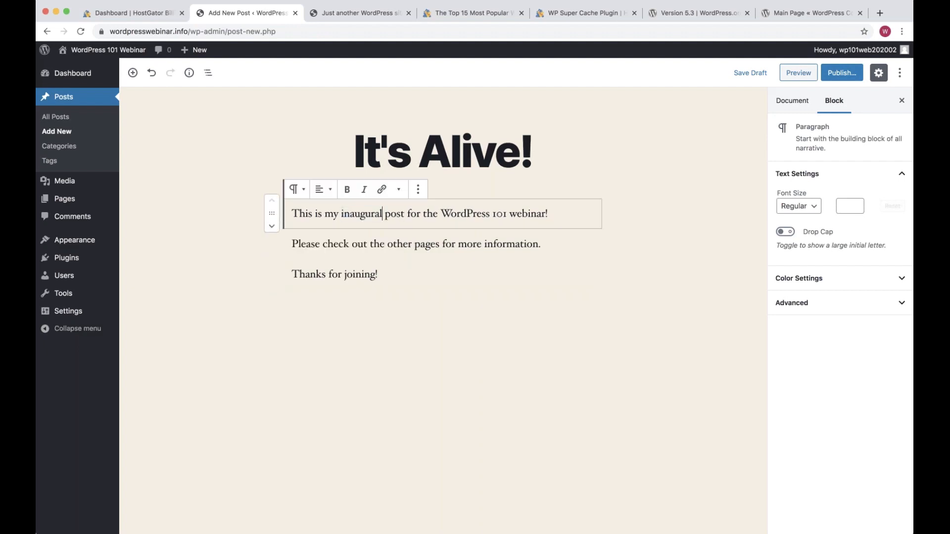
{"action": "left_click", "coordinate": [403, 290]}
{"action": "left_click", "coordinate": [457, 214]}
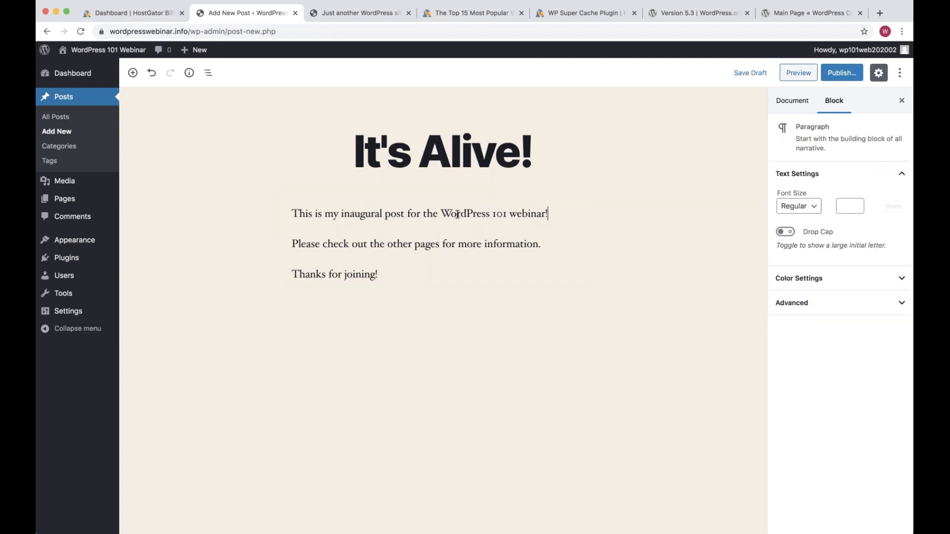
{"action": "left_click", "coordinate": [419, 274]}
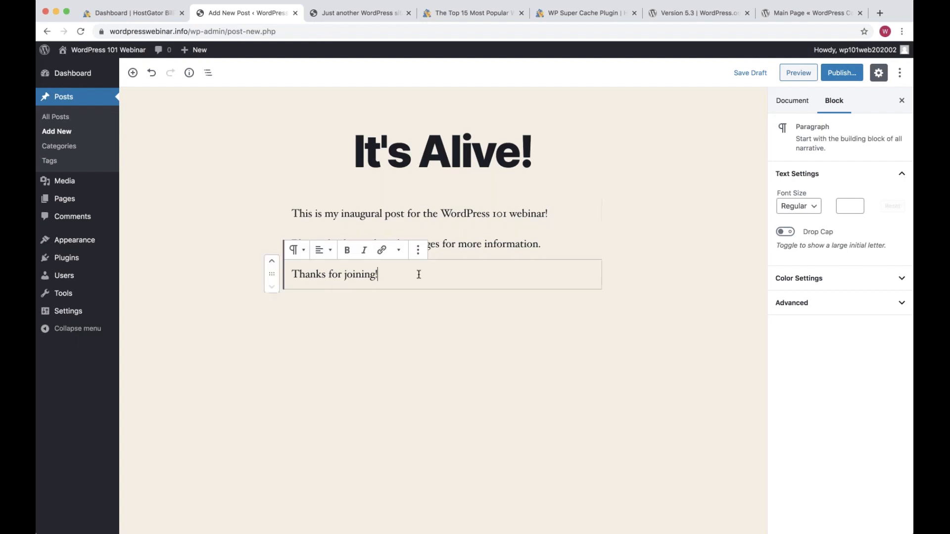
{"action": "key", "text": "Return"}
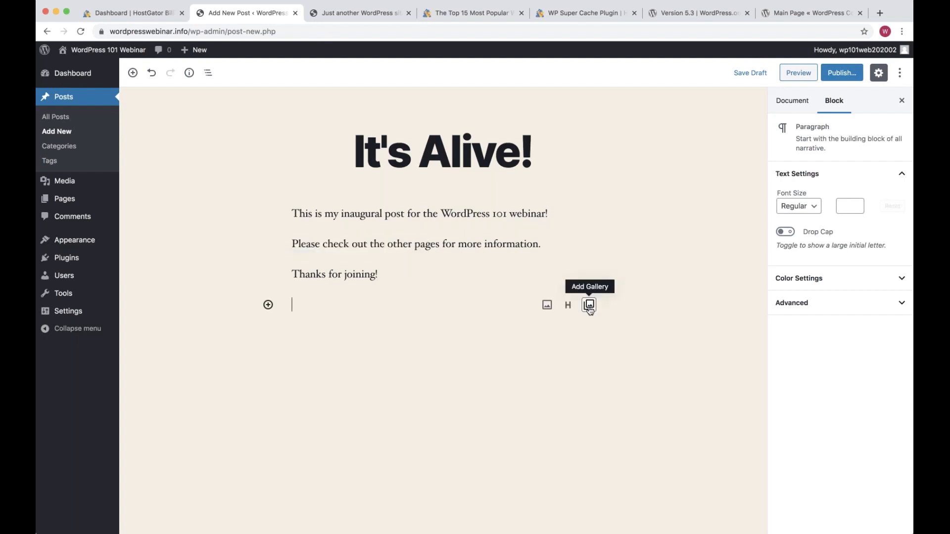
Dismiss the block inserter and empty block, then show the Document settings panel
{"action": "left_click", "coordinate": [268, 305]}
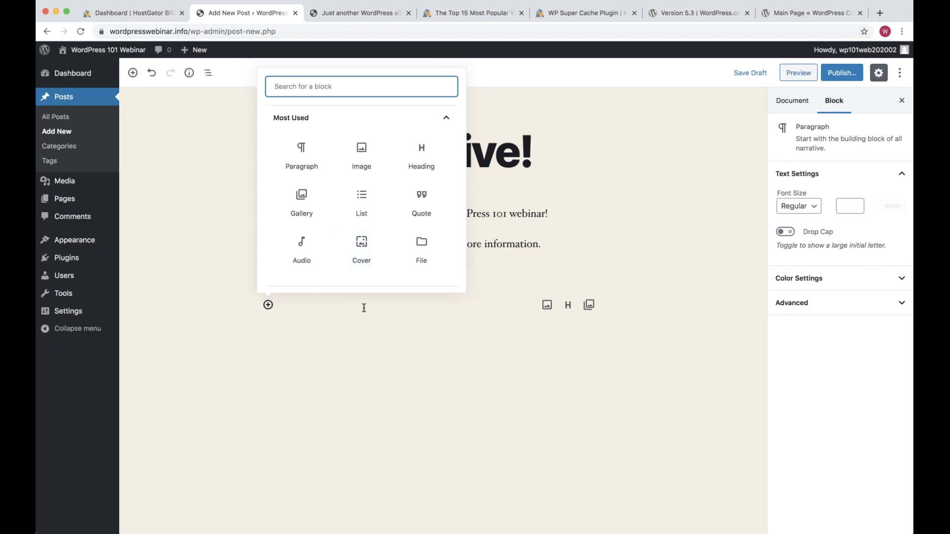
{"action": "key", "text": "Escape"}
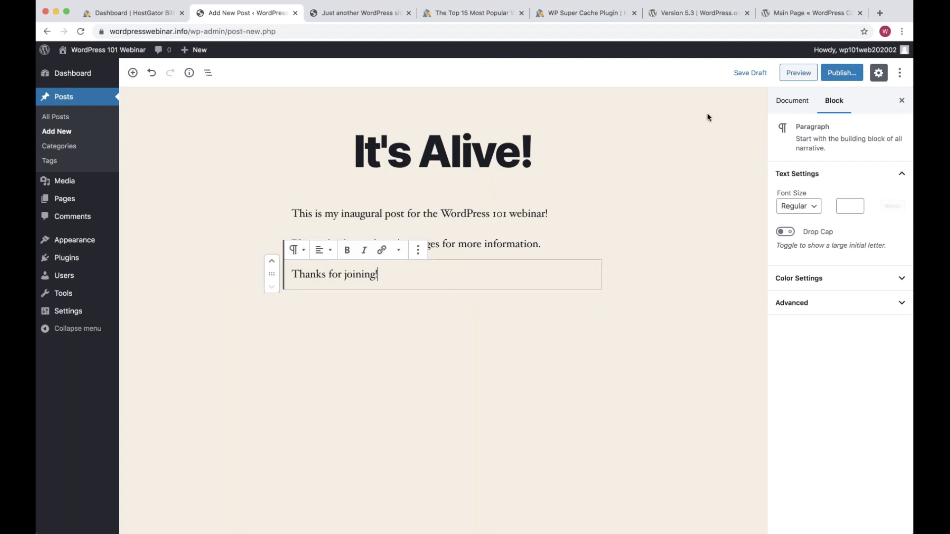
{"action": "left_click", "coordinate": [793, 102]}
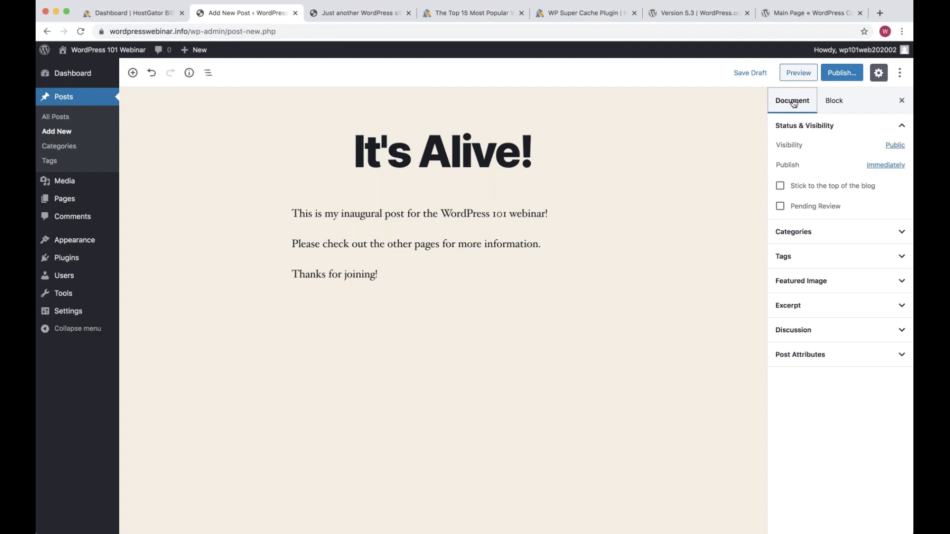
Schedule the post to publish on February 12, 2020 at 1:00 PM
{"action": "left_click", "coordinate": [883, 166]}
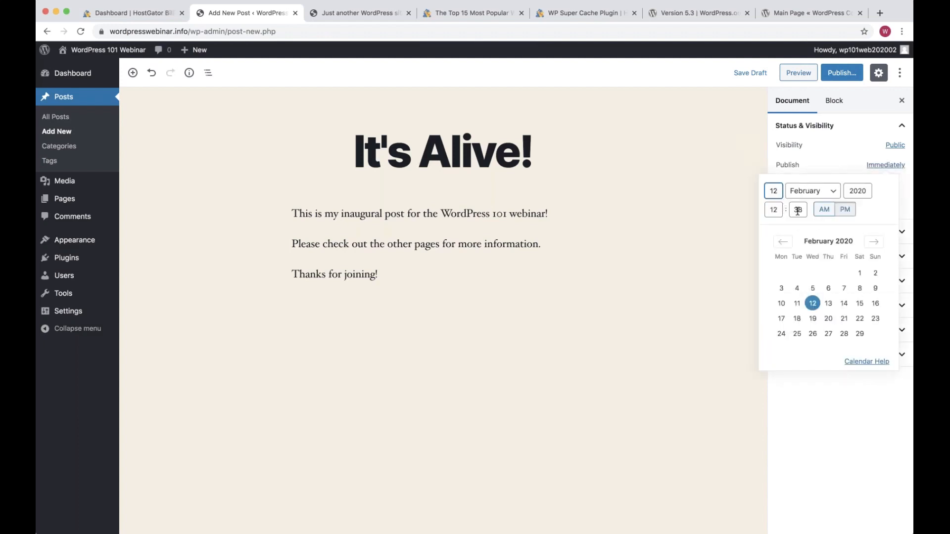
{"action": "double_click", "coordinate": [798, 211]}
{"action": "left_click", "coordinate": [774, 210]}
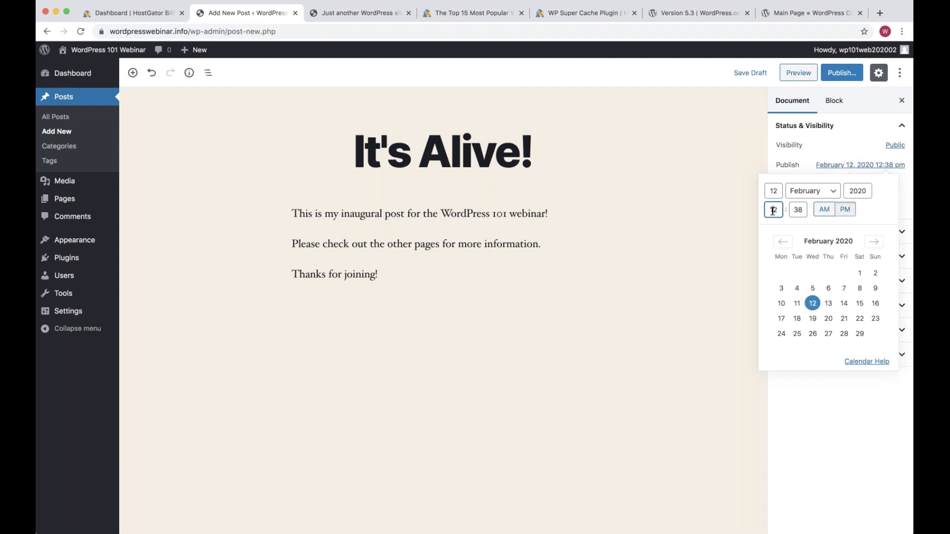
{"action": "key", "text": "shift+Left"}
{"action": "key", "text": "shift+Left"}
{"action": "type", "text": "1"}
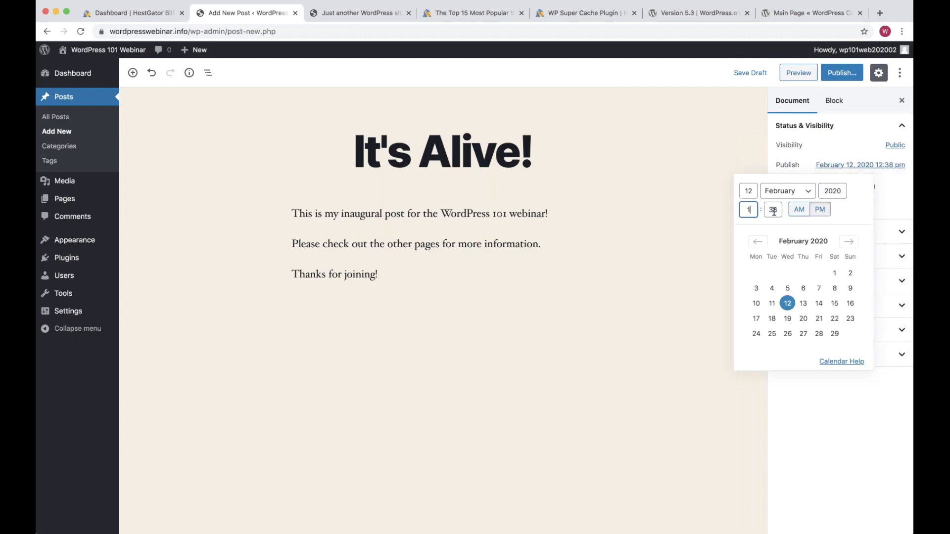
{"action": "key", "text": "Tab"}
{"action": "type", "text": "00"}
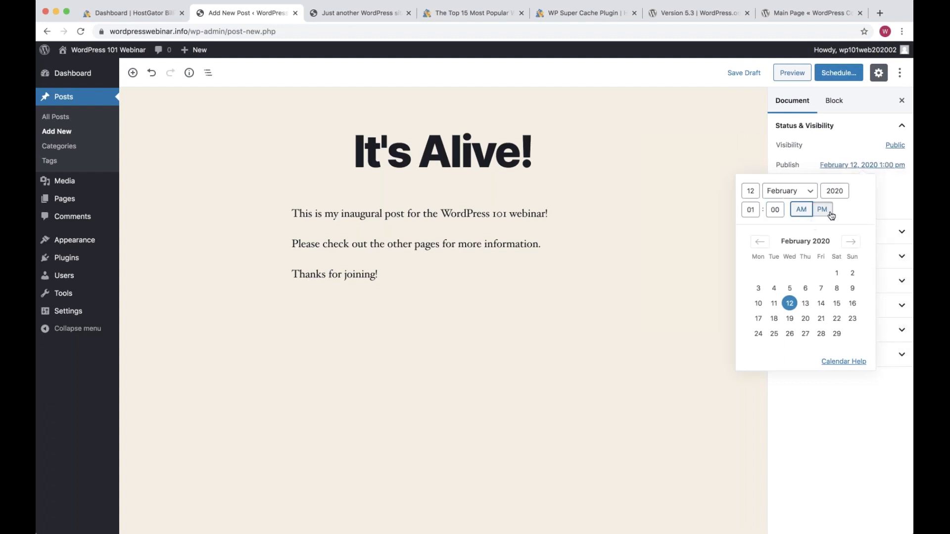
{"action": "left_click", "coordinate": [823, 209]}
{"action": "left_click_drag", "start_coordinate": [819, 165], "coordinate": [896, 165]}
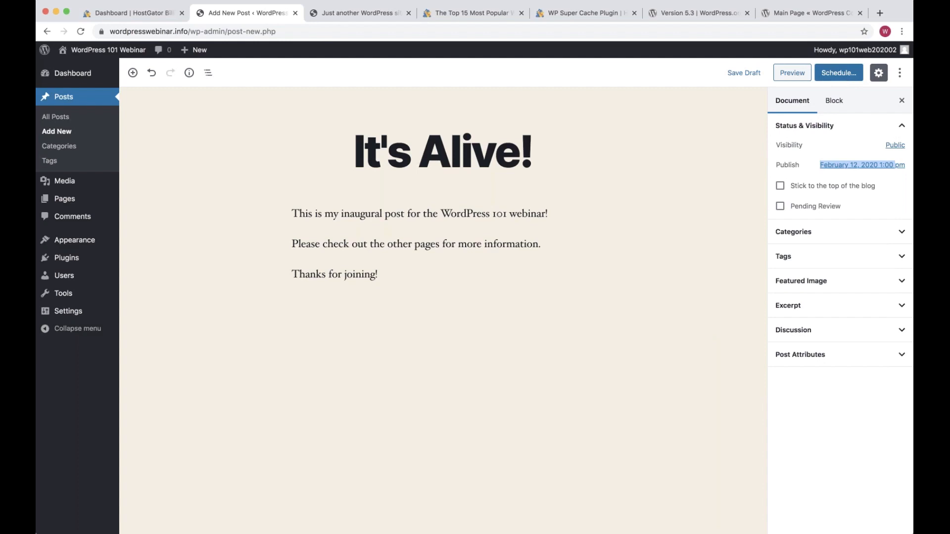
Schedule 'It's Alive!' for February 12, 2020 at 1:00 pm, then go to Appearance > Themes
{"action": "left_click", "coordinate": [841, 74]}
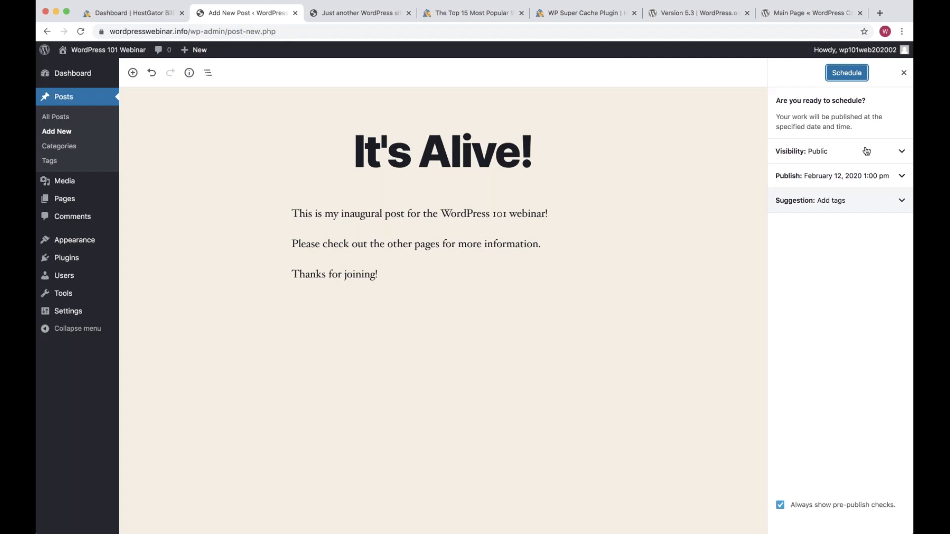
{"action": "left_click", "coordinate": [847, 73]}
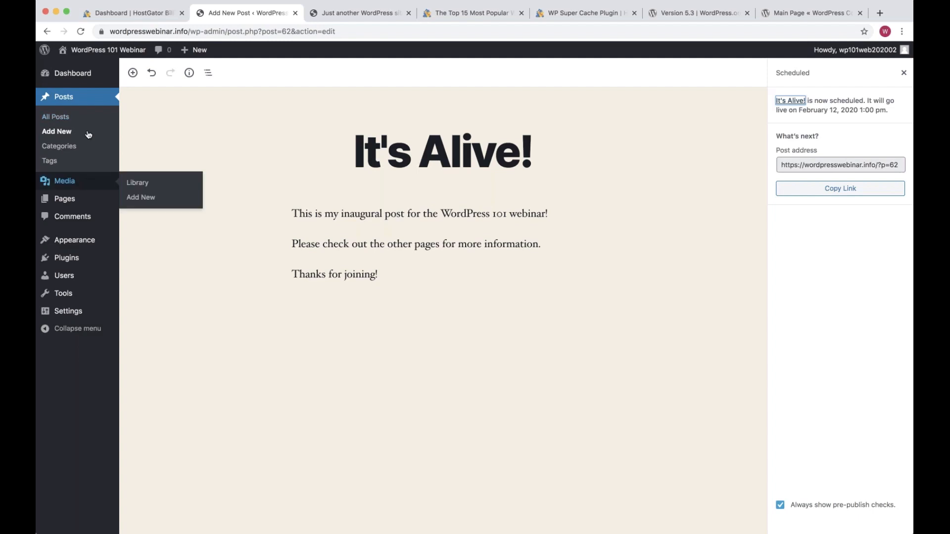
{"action": "left_click", "coordinate": [89, 240]}
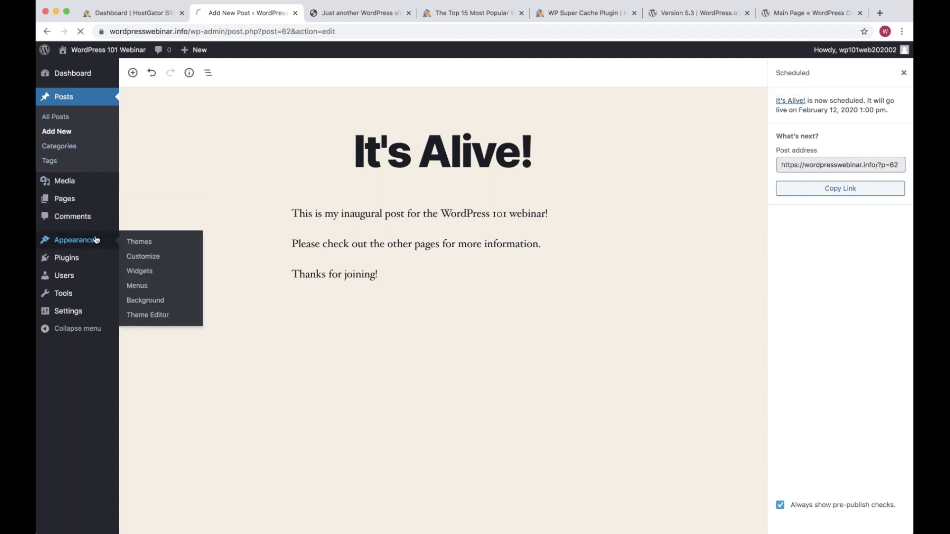
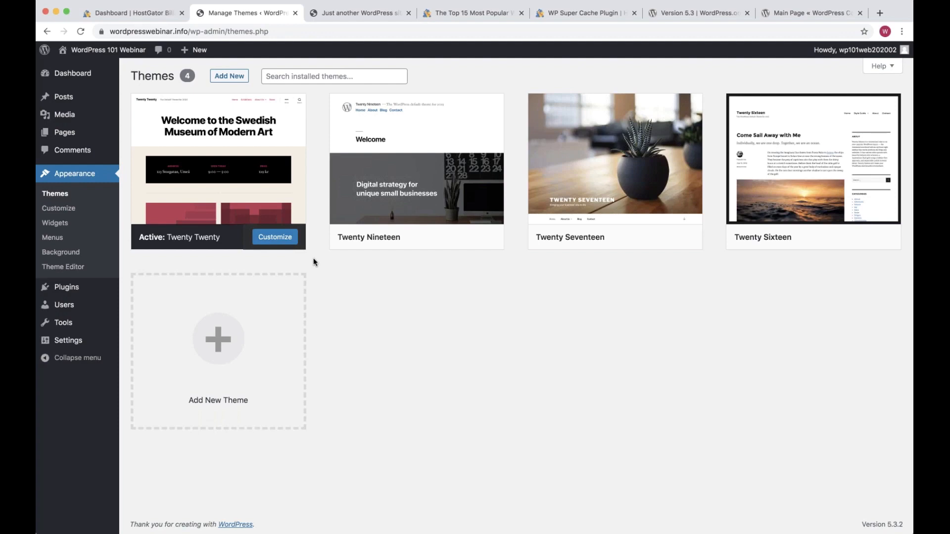
Open Add New on the Themes page and list the Popular themes
{"action": "left_click", "coordinate": [230, 80]}
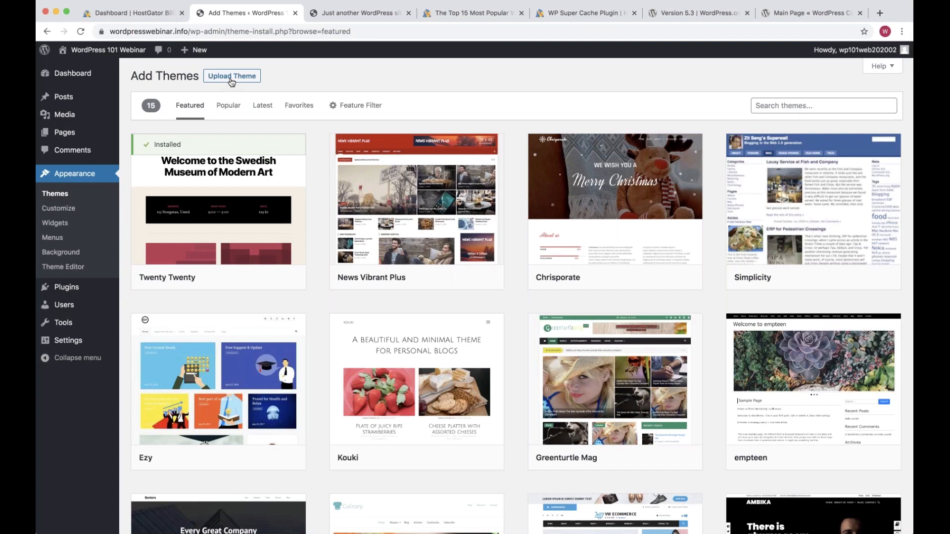
{"action": "left_click", "coordinate": [223, 107]}
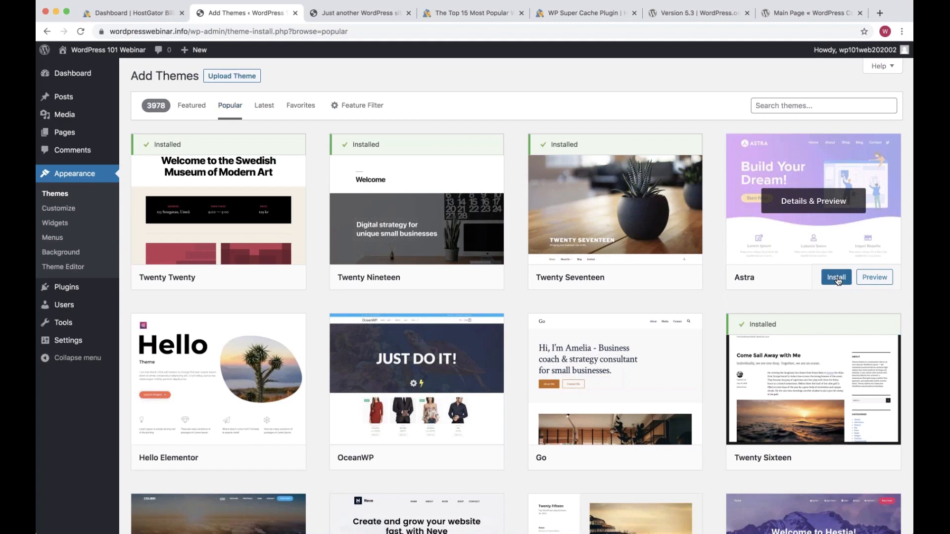
Install the Astra theme and launch its Live Preview in the Customizer
{"action": "left_click", "coordinate": [836, 278]}
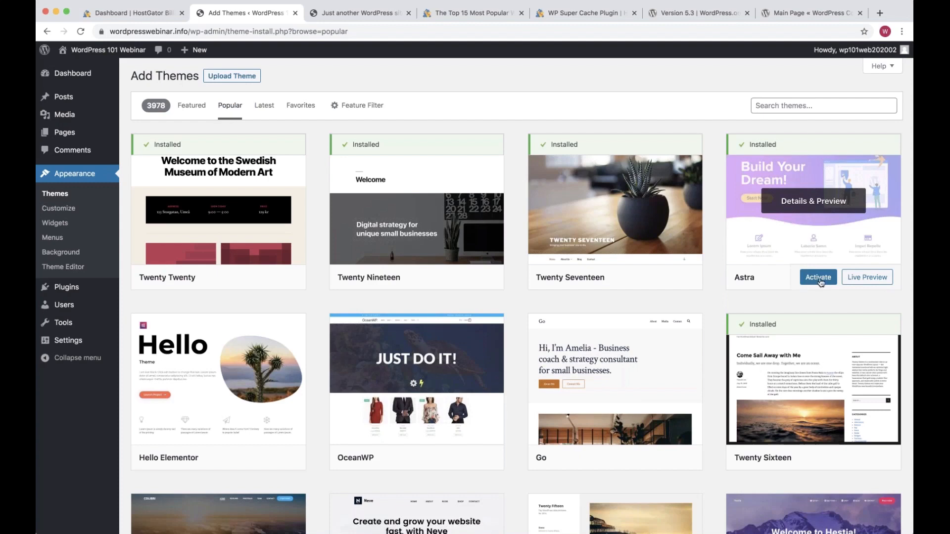
{"action": "left_click", "coordinate": [868, 280]}
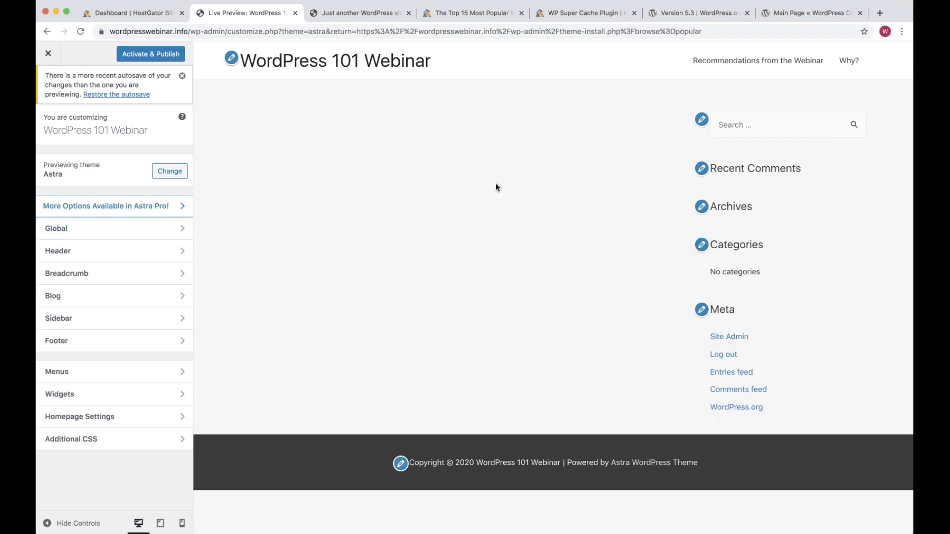
Preview the Recommendations from the Webinar, Why? and home pages in Astra
{"action": "left_click", "coordinate": [734, 62]}
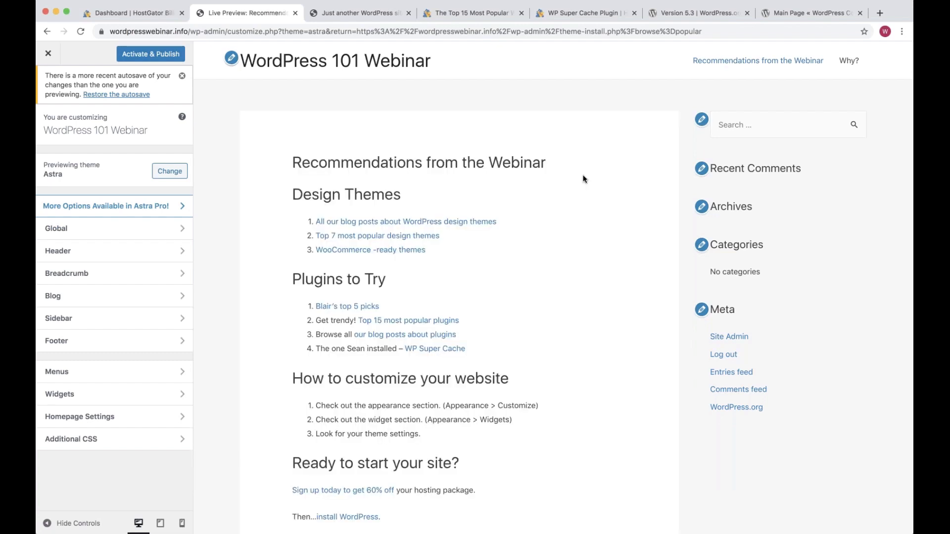
{"action": "left_click", "coordinate": [848, 69]}
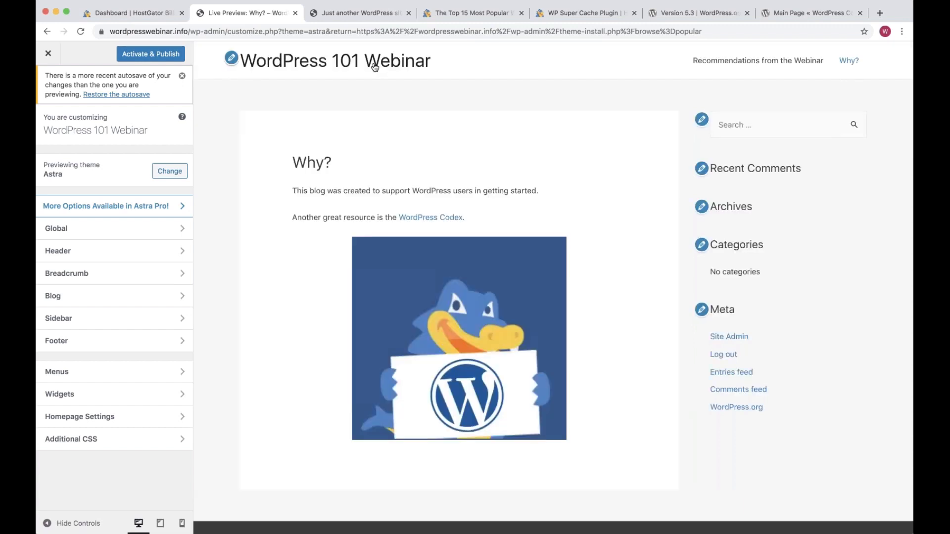
{"action": "left_click", "coordinate": [375, 67]}
{"action": "left_click_drag", "start_coordinate": [808, 416], "coordinate": [697, 100]}
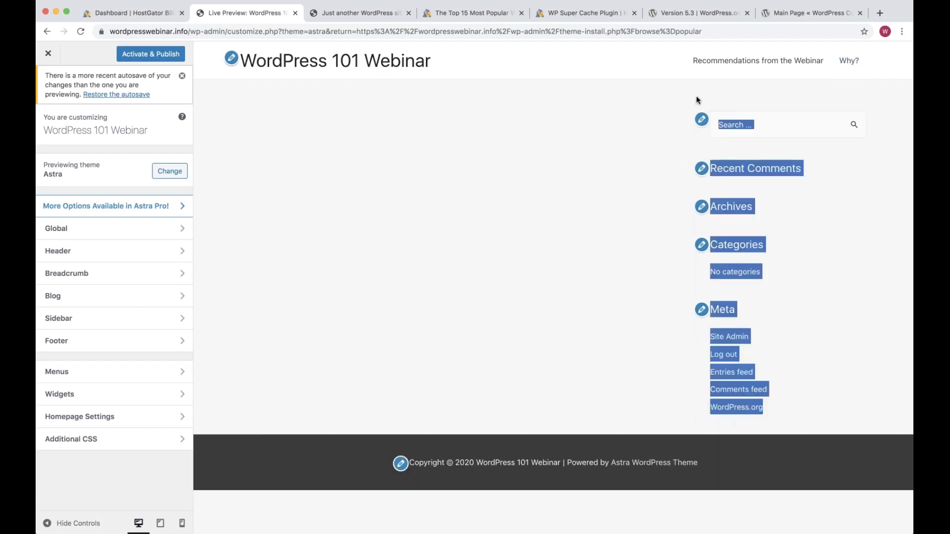
{"action": "left_click", "coordinate": [654, 116]}
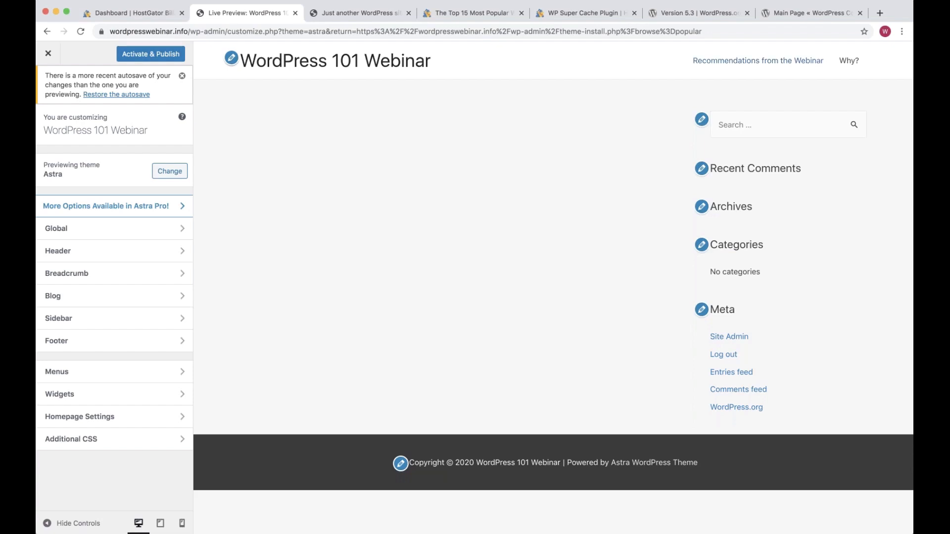
Recheck the Recommendations page, then Activate & Publish Astra and close the Customizer
{"action": "left_click", "coordinate": [758, 60]}
{"action": "scroll", "coordinate": [602, 270], "scroll_direction": "down", "scroll_amount": 2}
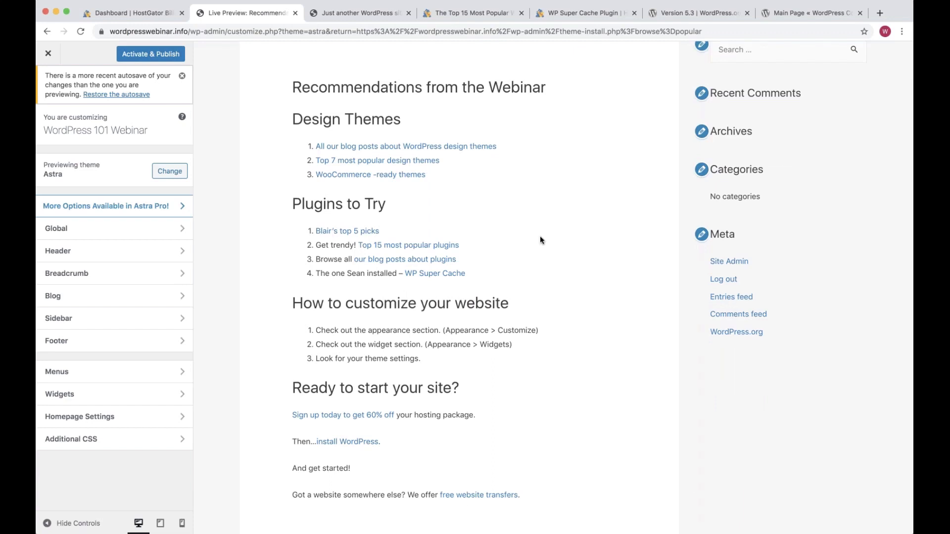
{"action": "scroll", "coordinate": [529, 235], "scroll_direction": "up", "scroll_amount": 2}
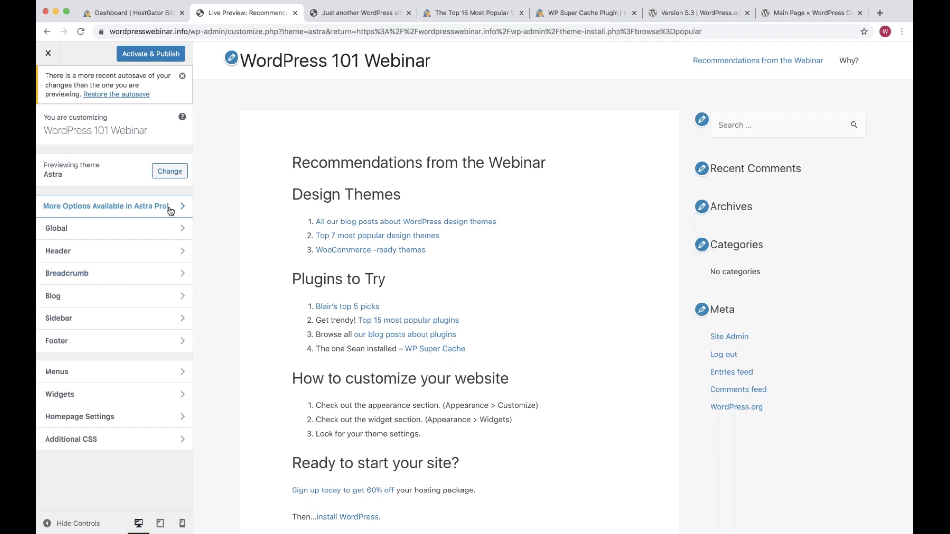
{"action": "left_click", "coordinate": [154, 55]}
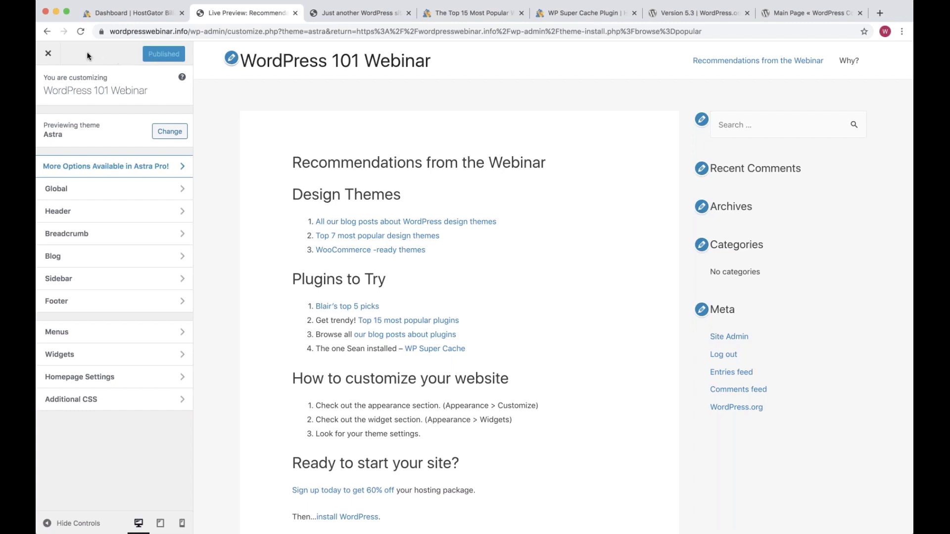
{"action": "left_click", "coordinate": [48, 56]}
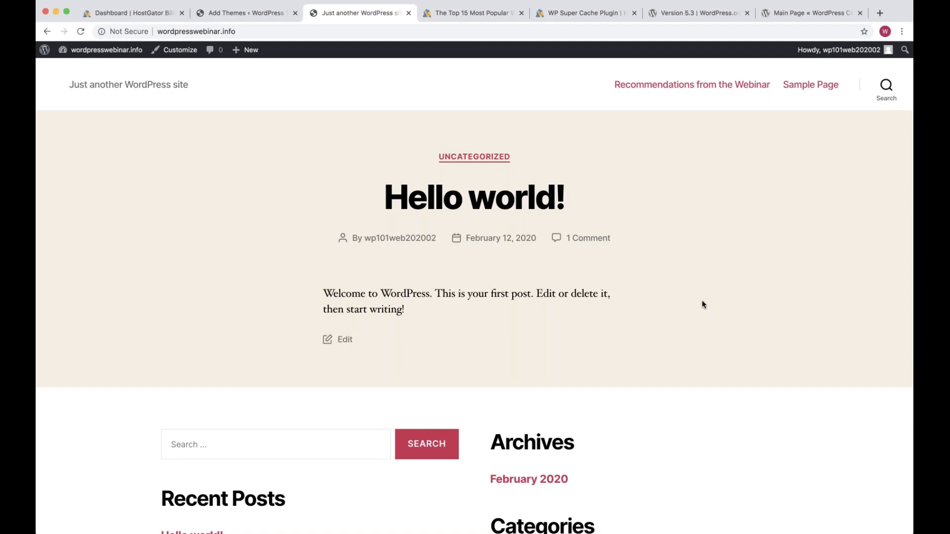
View the live site and its Recommendations from the Webinar page in Astra, then return to Add Themes
{"action": "scroll", "coordinate": [702, 303], "scroll_direction": "down", "scroll_amount": 1}
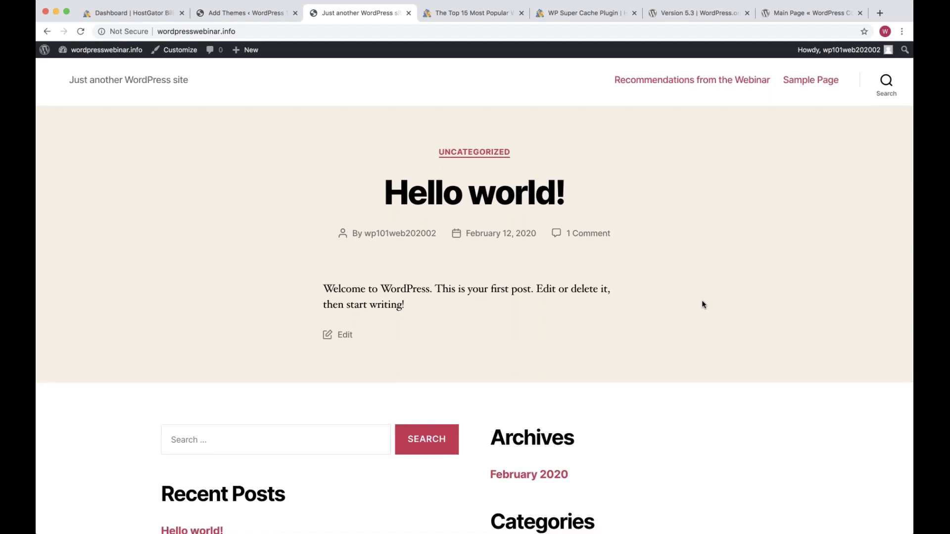
{"action": "scroll", "coordinate": [703, 303], "scroll_direction": "up", "scroll_amount": 1}
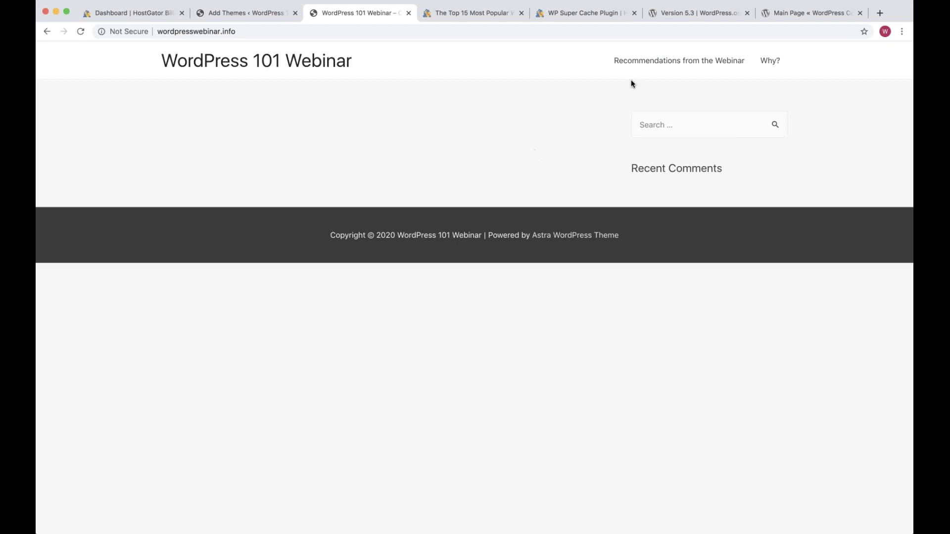
{"action": "left_click", "coordinate": [670, 66]}
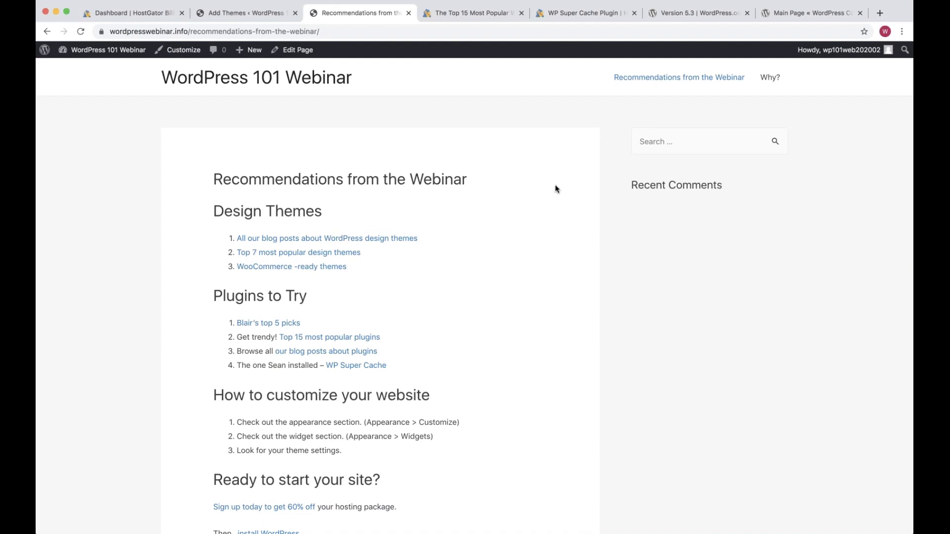
{"action": "scroll", "coordinate": [555, 189], "scroll_direction": "down", "scroll_amount": 1}
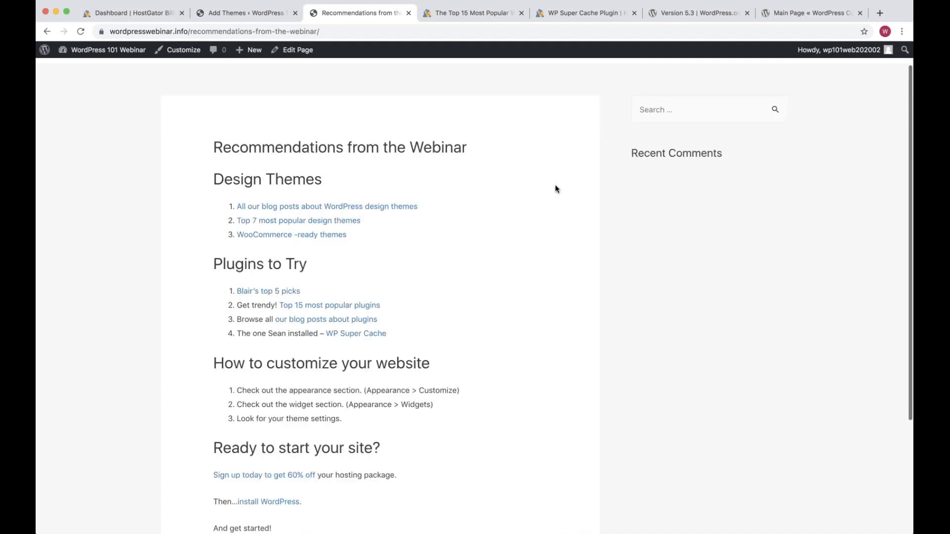
{"action": "scroll", "coordinate": [495, 203], "scroll_direction": "up", "scroll_amount": 1}
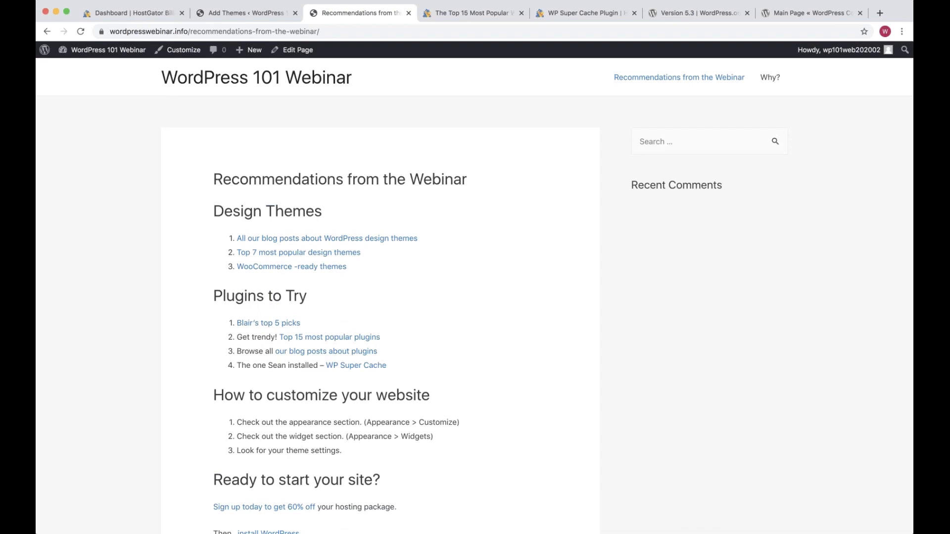
{"action": "key", "text": "ctrl+shift+Tab"}
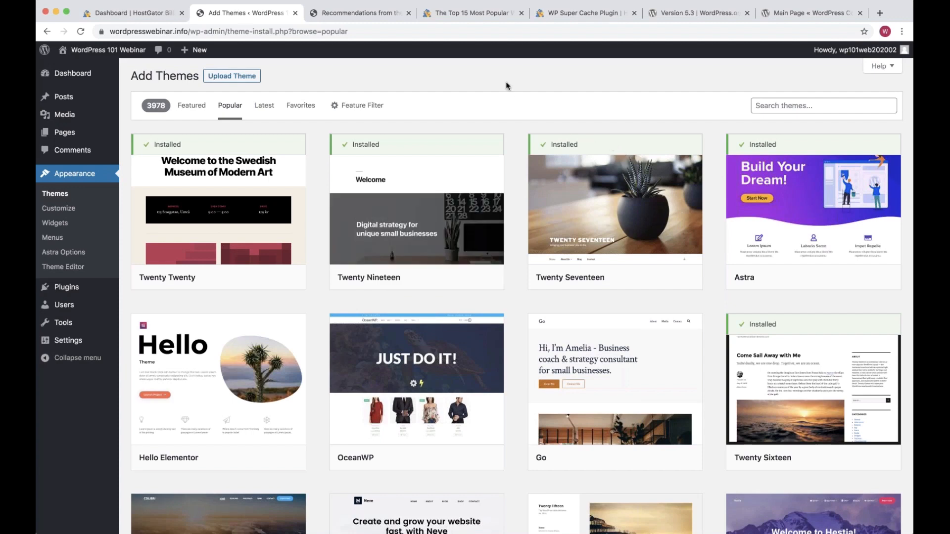
Move to the Time for Q&A! slide of the Feb 2020 WordPress 101 presentation
{"action": "mouse_move", "coordinate": [814, 223]}
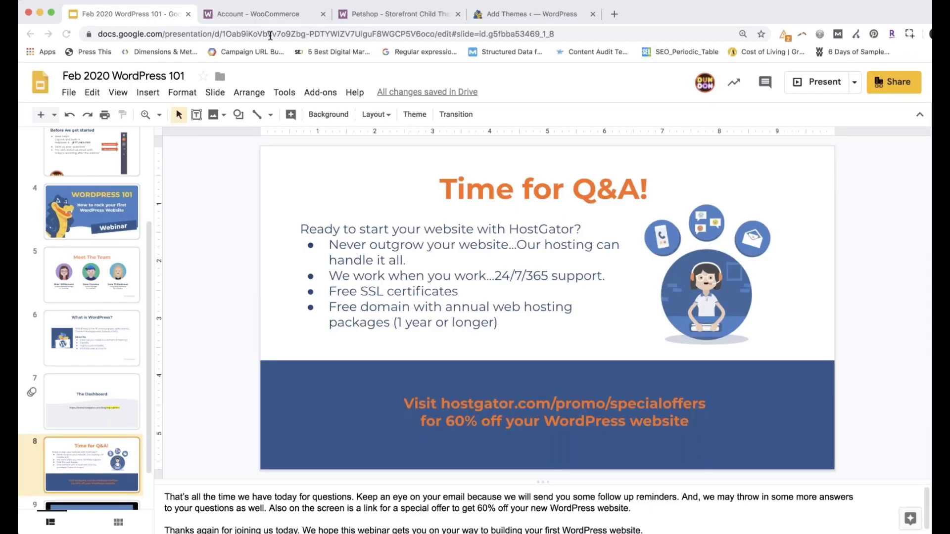
From the account Downloads page, open the WooCommerce home page in a new tab
{"action": "left_click", "coordinate": [267, 16]}
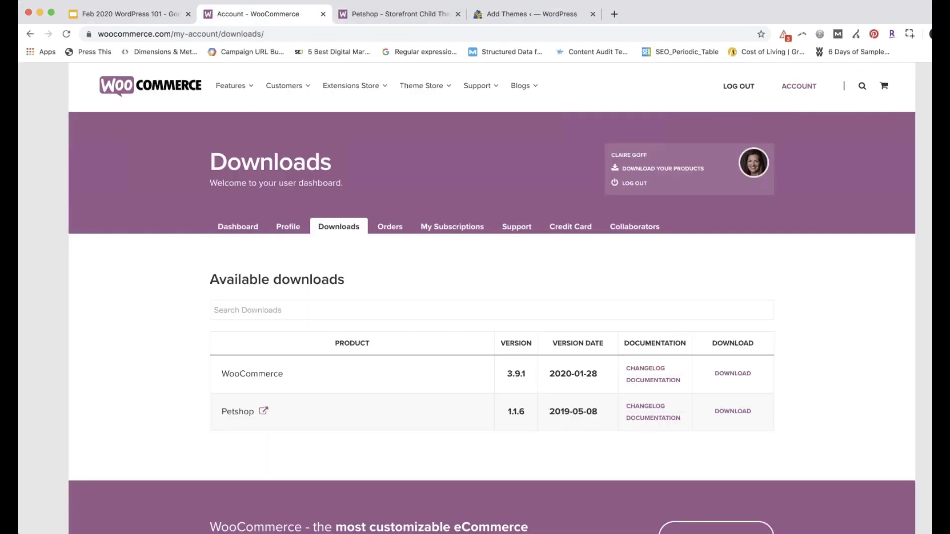
{"action": "left_click", "coordinate": [400, 15]}
{"action": "left_click", "coordinate": [247, 15]}
{"action": "left_click", "coordinate": [174, 94], "text": "super"}
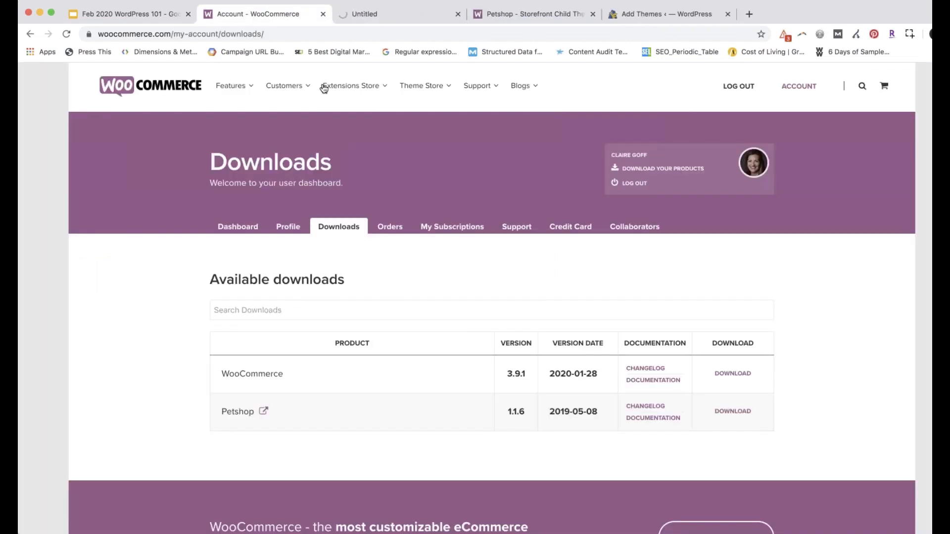
{"action": "left_click", "coordinate": [374, 18]}
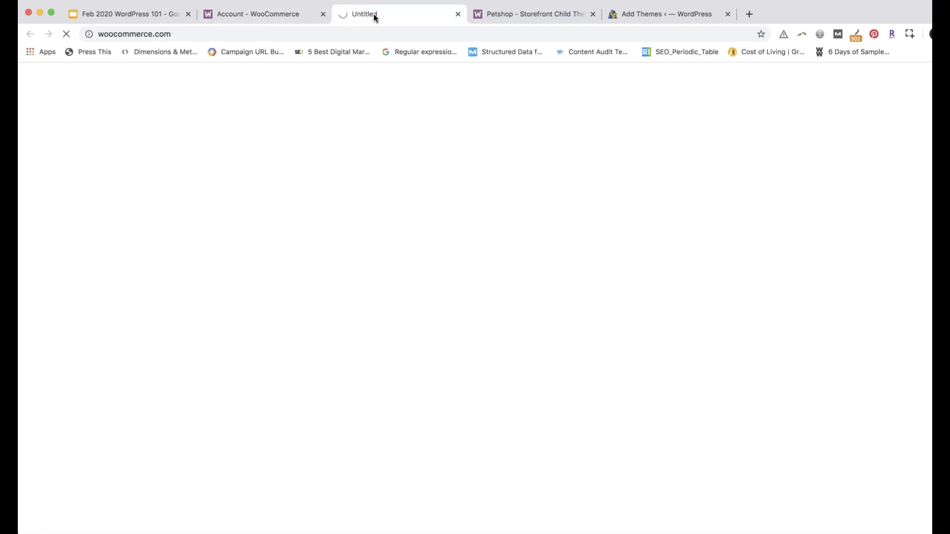
Look over the account Dashboard and Downloads, then show the Petshop – Storefront Child Theme docs
{"action": "left_click", "coordinate": [267, 14]}
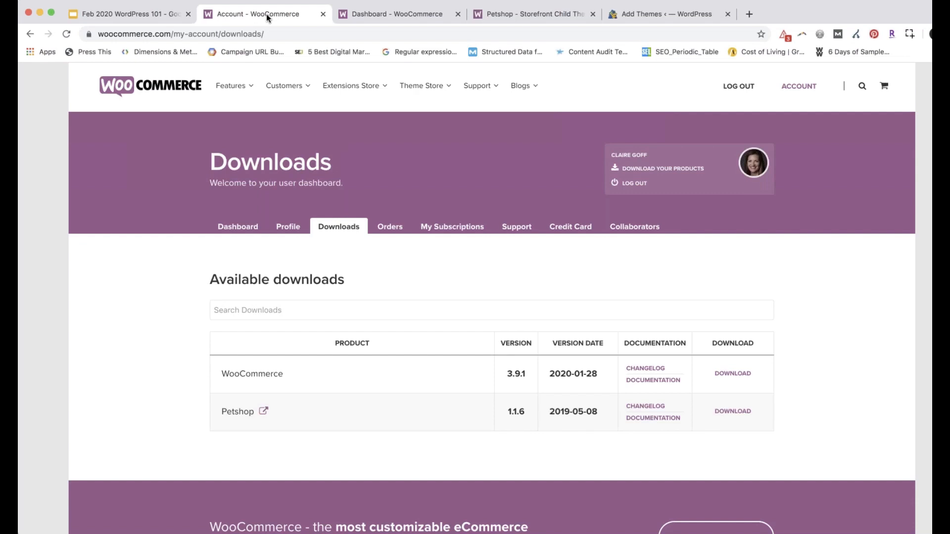
{"action": "left_click", "coordinate": [390, 14]}
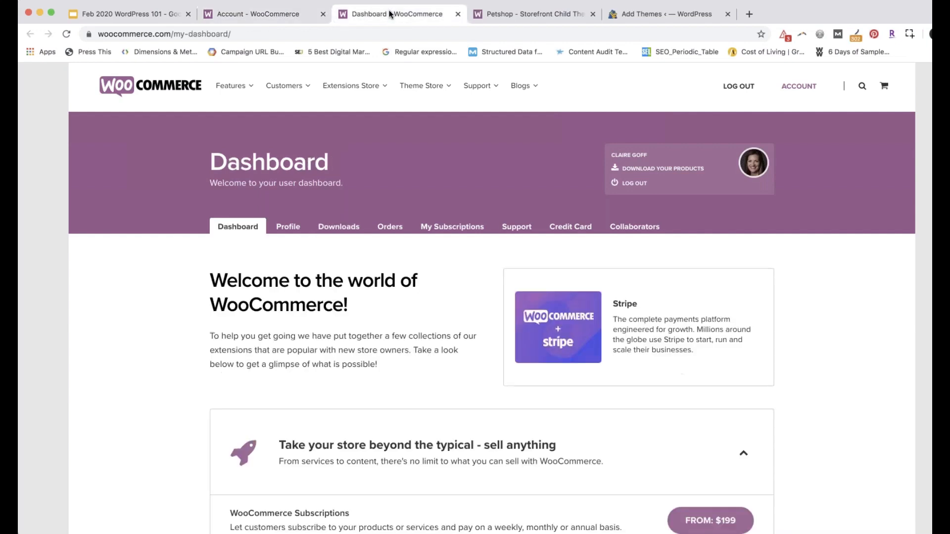
{"action": "left_click", "coordinate": [257, 17]}
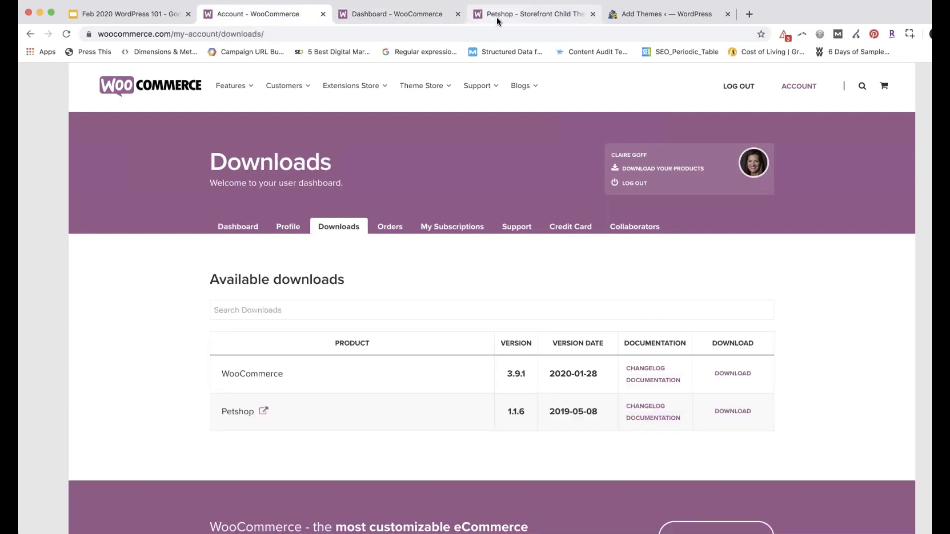
{"action": "left_click", "coordinate": [498, 20]}
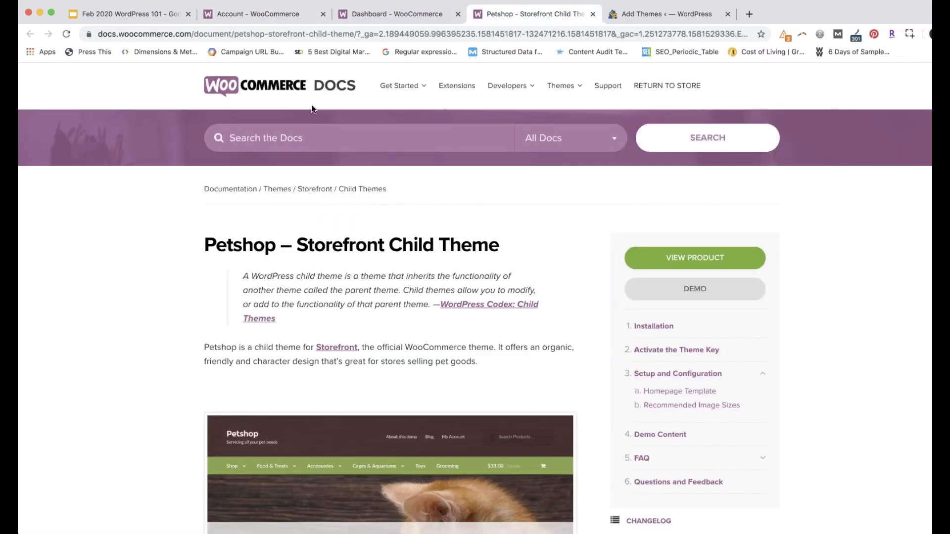
Strip my-dashboard/ from the Dashboard tab's address to load the woocommerce.com home page
{"action": "left_click", "coordinate": [366, 15]}
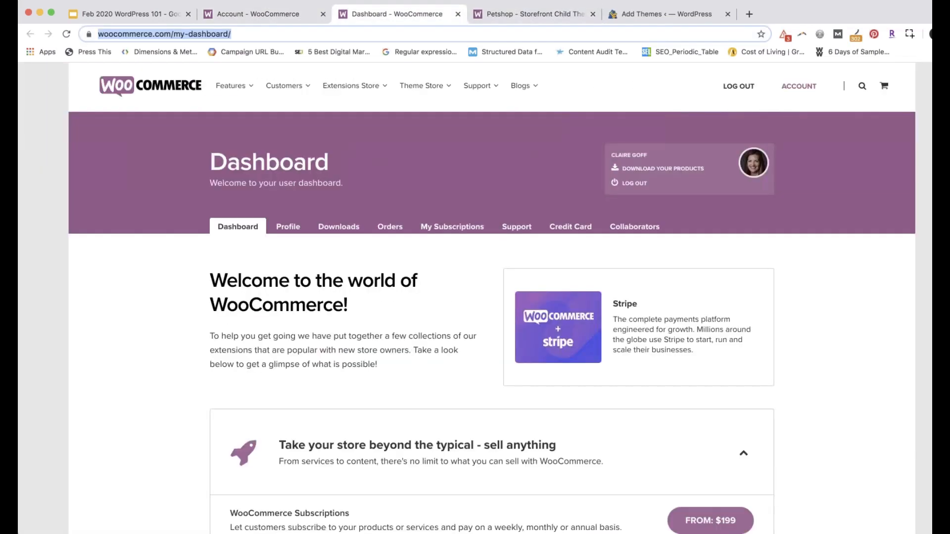
{"action": "key", "text": "Right"}
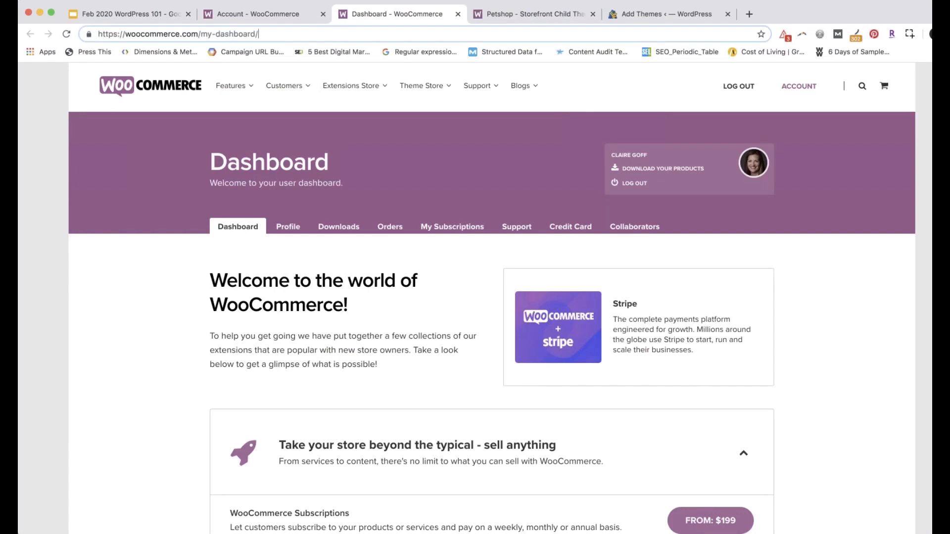
{"action": "key", "text": "BackSpace"}
{"action": "key", "text": "BackSpace"}
{"action": "key", "text": "BackSpace"}
{"action": "key", "text": "BackSpace"}
{"action": "key", "text": "BackSpace"}
{"action": "key", "text": "BackSpace"}
{"action": "key", "text": "BackSpace"}
{"action": "key", "text": "BackSpace"}
{"action": "key", "text": "BackSpace"}
{"action": "key", "text": "BackSpace"}
{"action": "key", "text": "BackSpace"}
{"action": "key", "text": "BackSpace"}
{"action": "key", "text": "BackSpace"}
{"action": "key", "text": "Return"}
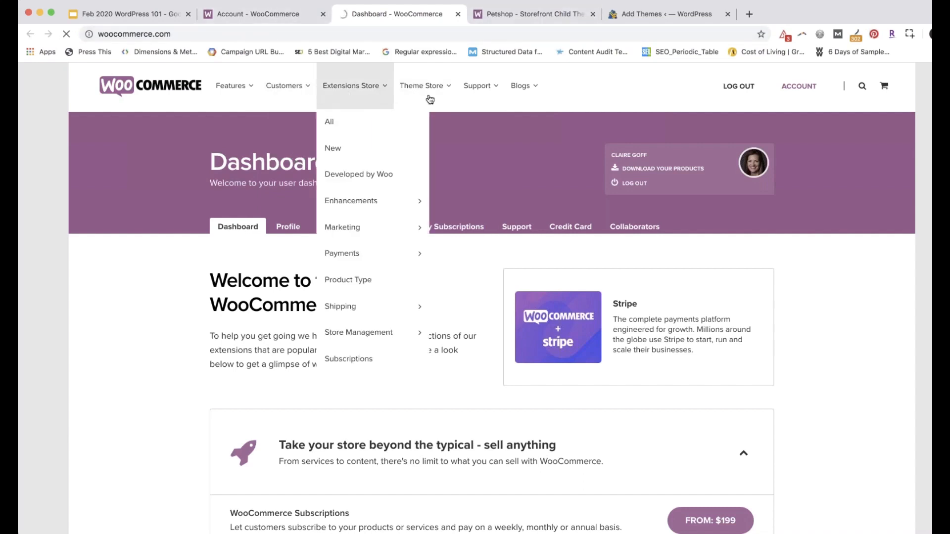
{"action": "mouse_move", "coordinate": [485, 154]}
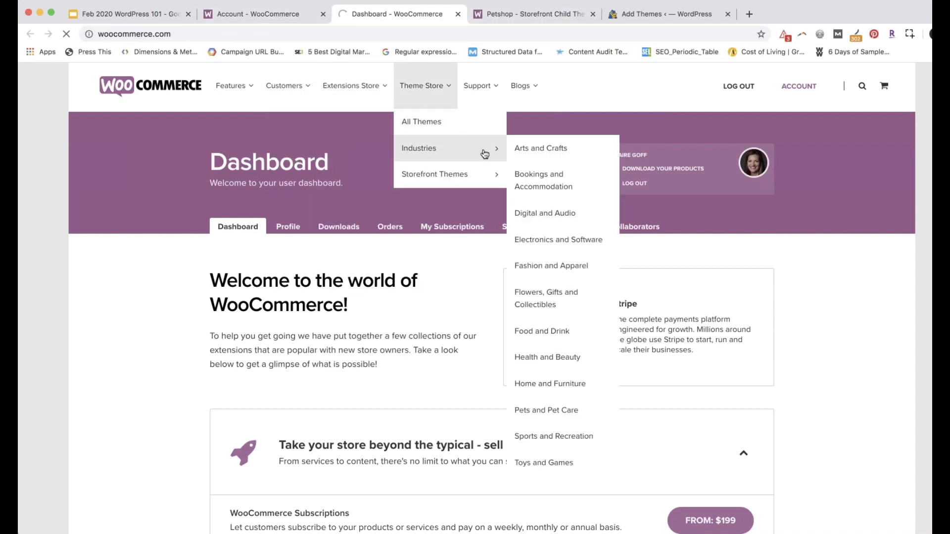
{"action": "mouse_move", "coordinate": [463, 174]}
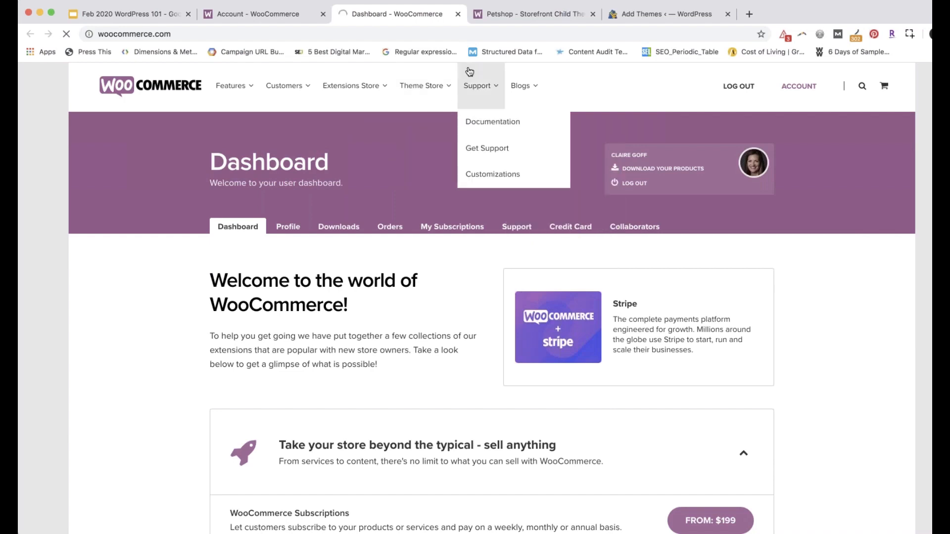
{"action": "left_click", "coordinate": [550, 14]}
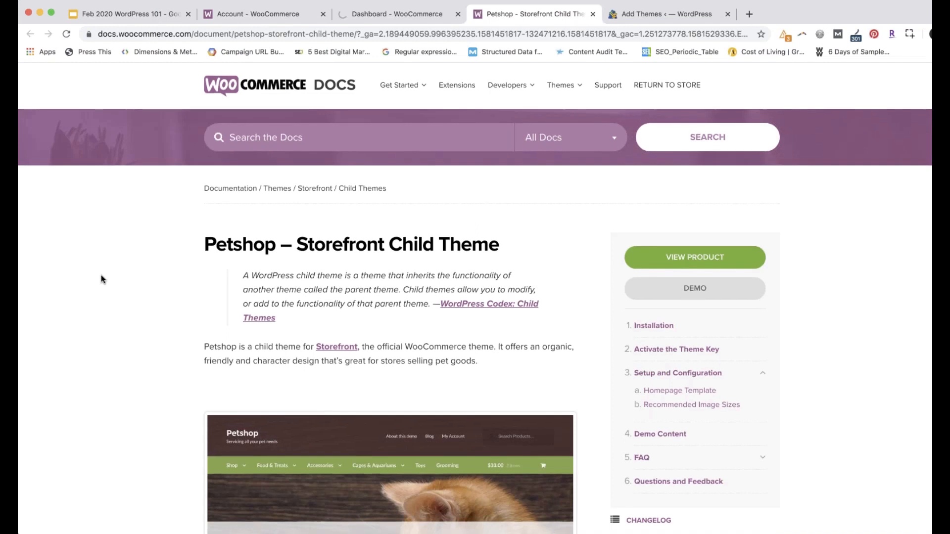
{"action": "scroll", "coordinate": [182, 293], "scroll_direction": "down", "scroll_amount": 4}
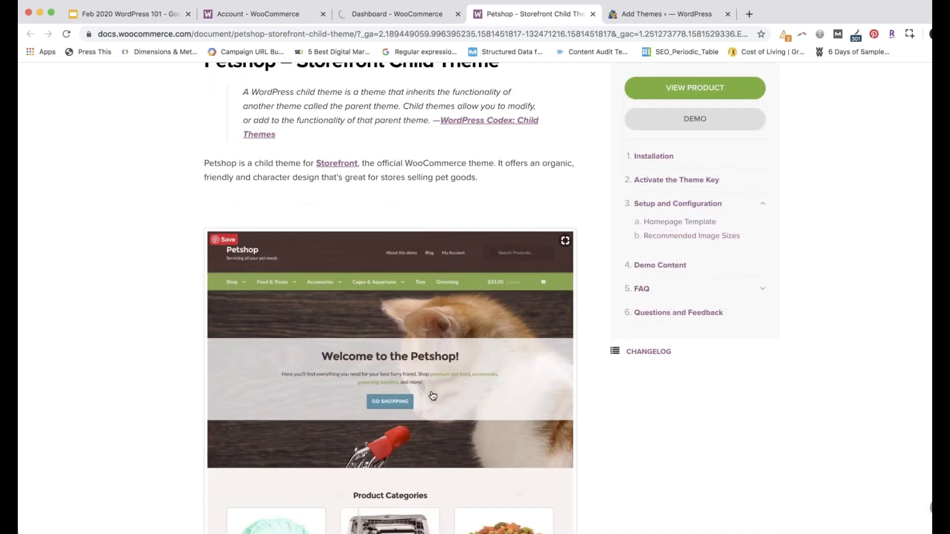
{"action": "scroll", "coordinate": [433, 396], "scroll_direction": "down", "scroll_amount": 1}
{"action": "scroll", "coordinate": [432, 396], "scroll_direction": "down", "scroll_amount": 3}
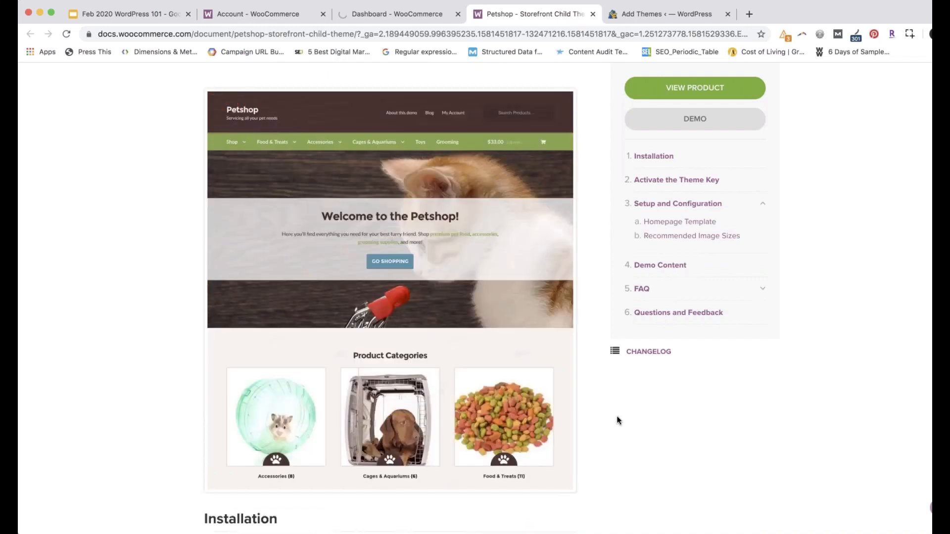
{"action": "scroll", "coordinate": [618, 420], "scroll_direction": "down", "scroll_amount": 1}
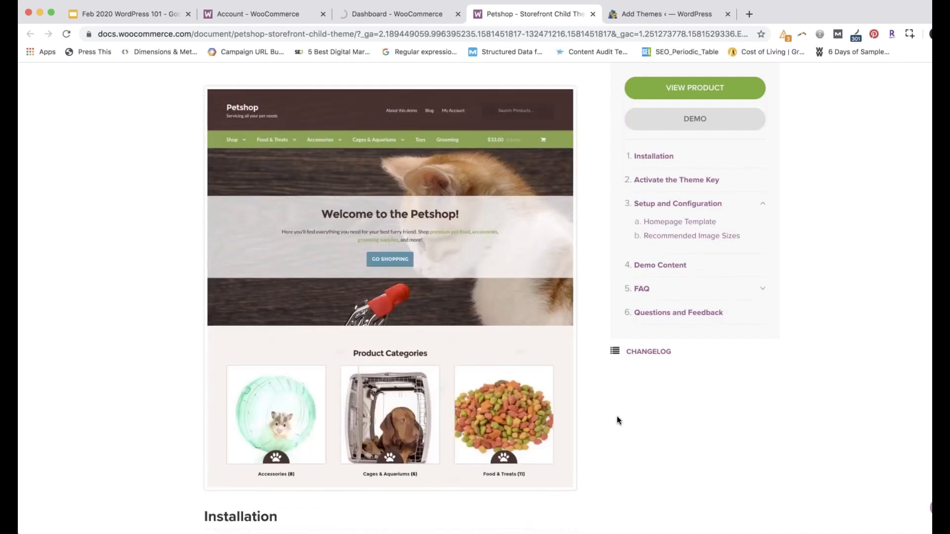
{"action": "scroll", "coordinate": [617, 420], "scroll_direction": "up", "scroll_amount": 2}
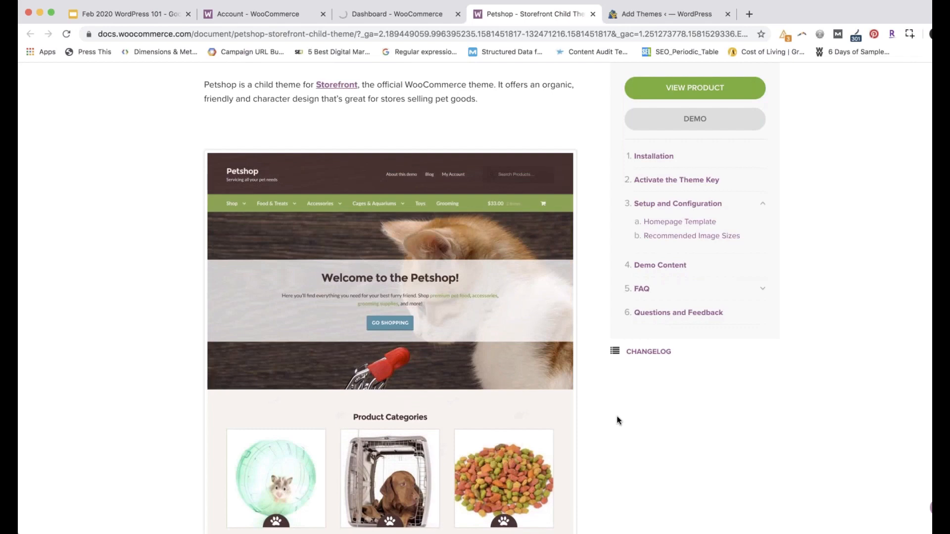
{"action": "scroll", "coordinate": [618, 420], "scroll_direction": "up", "scroll_amount": 1}
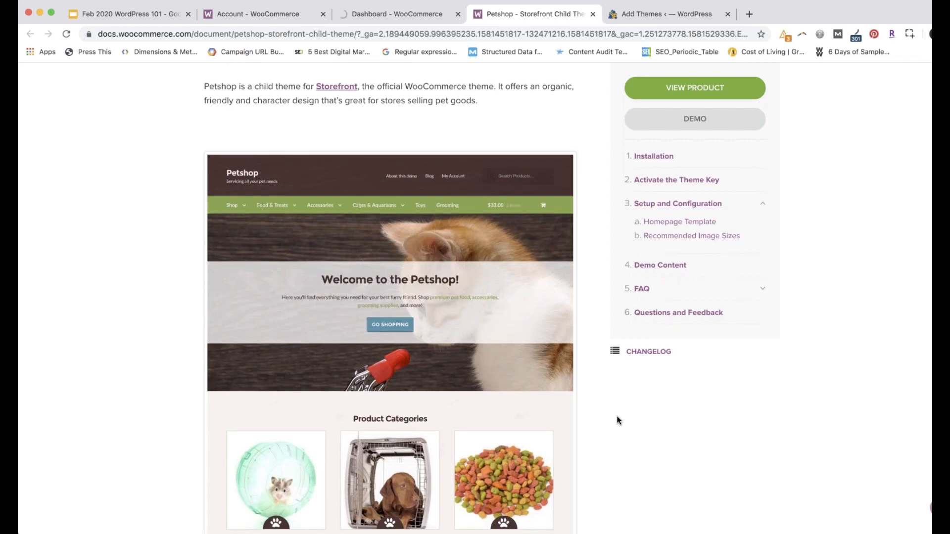
{"action": "scroll", "coordinate": [618, 420], "scroll_direction": "up", "scroll_amount": 2}
{"action": "scroll", "coordinate": [618, 420], "scroll_direction": "up", "scroll_amount": 1}
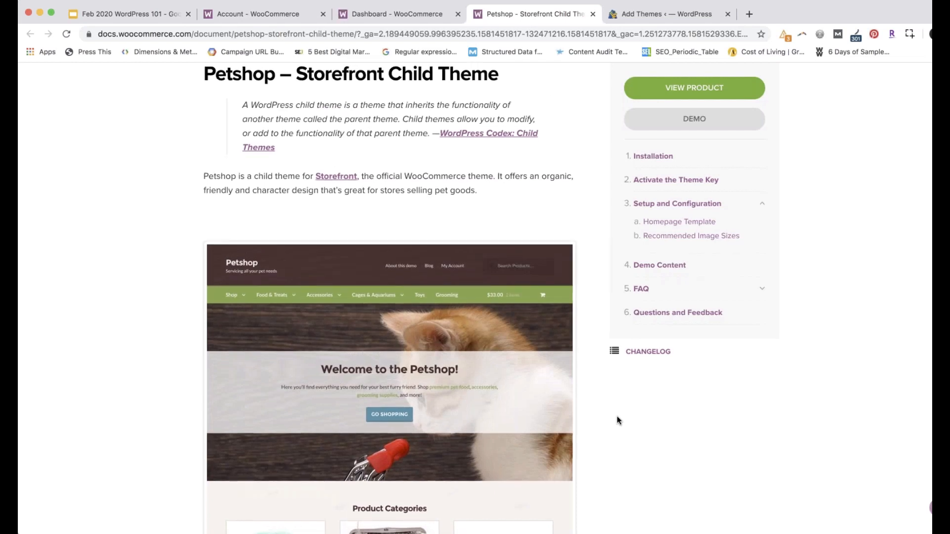
{"action": "scroll", "coordinate": [618, 420], "scroll_direction": "up", "scroll_amount": 2}
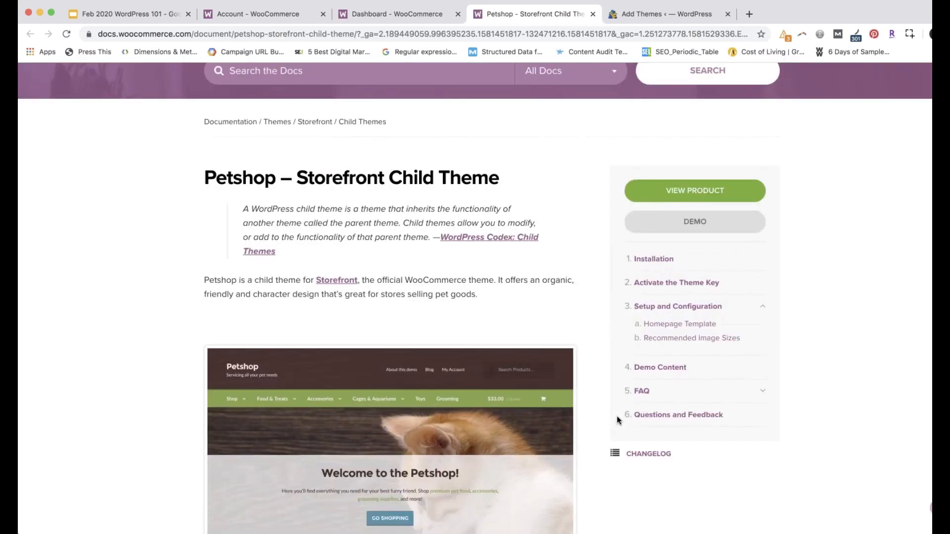
{"action": "scroll", "coordinate": [617, 420], "scroll_direction": "down", "scroll_amount": 1}
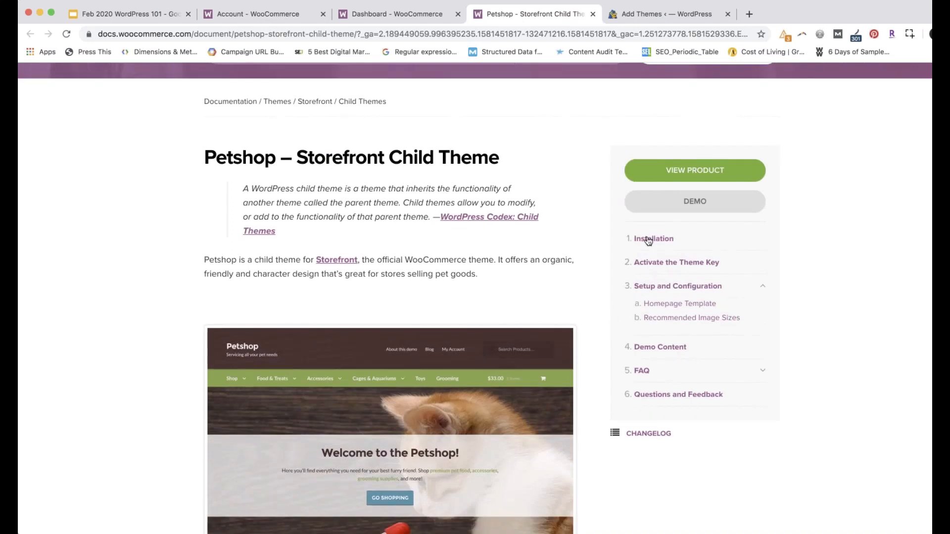
{"action": "scroll", "coordinate": [648, 241], "scroll_direction": "down", "scroll_amount": 1}
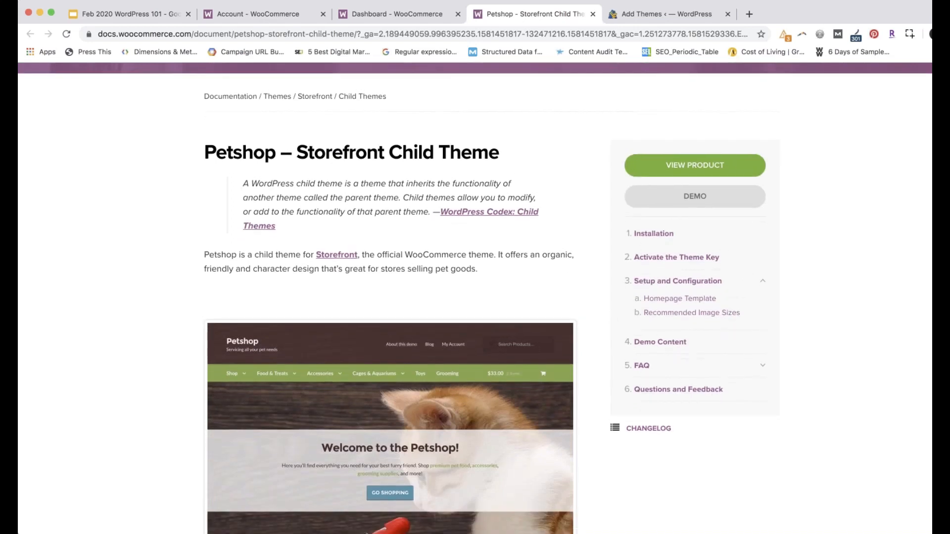
{"action": "scroll", "coordinate": [308, 397], "scroll_direction": "down", "scroll_amount": 12}
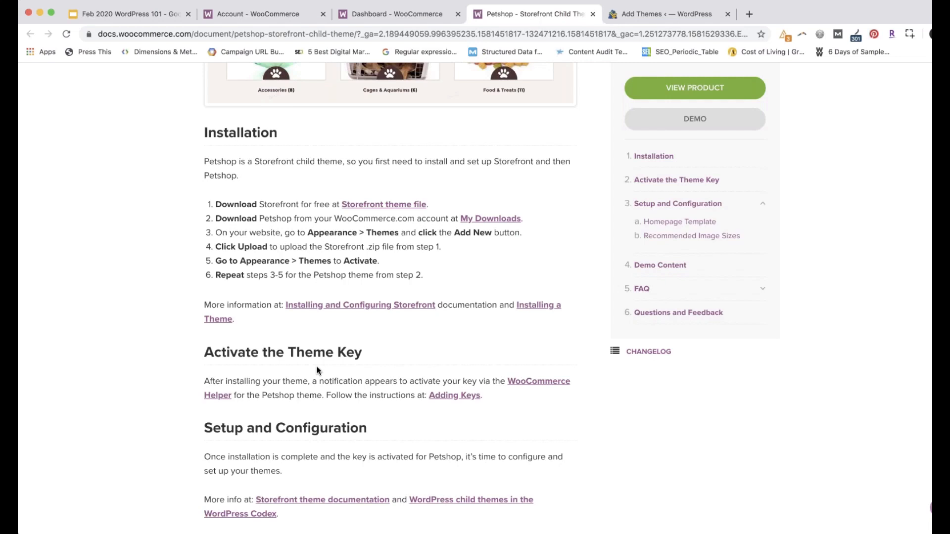
{"action": "scroll", "coordinate": [318, 371], "scroll_direction": "down", "scroll_amount": 1}
{"action": "scroll", "coordinate": [318, 371], "scroll_direction": "down", "scroll_amount": 1}
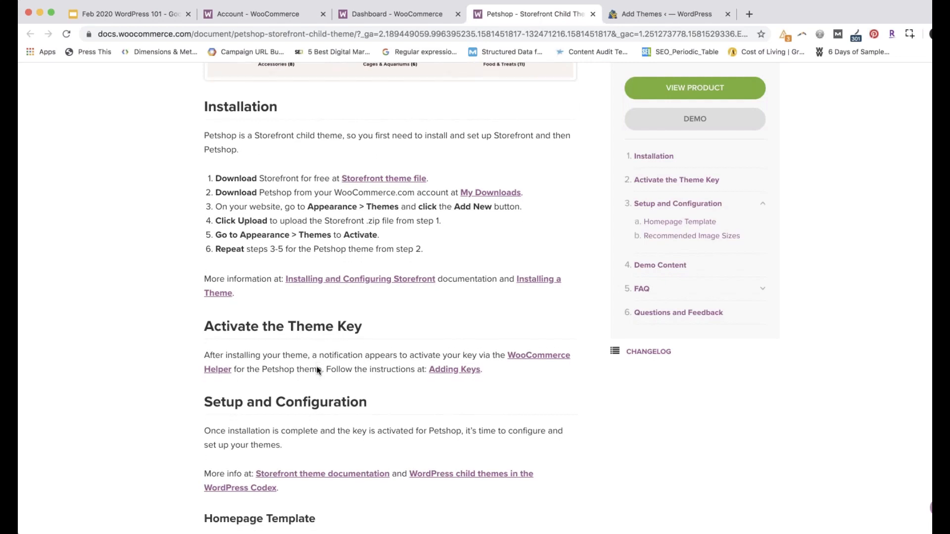
{"action": "scroll", "coordinate": [318, 370], "scroll_direction": "down", "scroll_amount": 1}
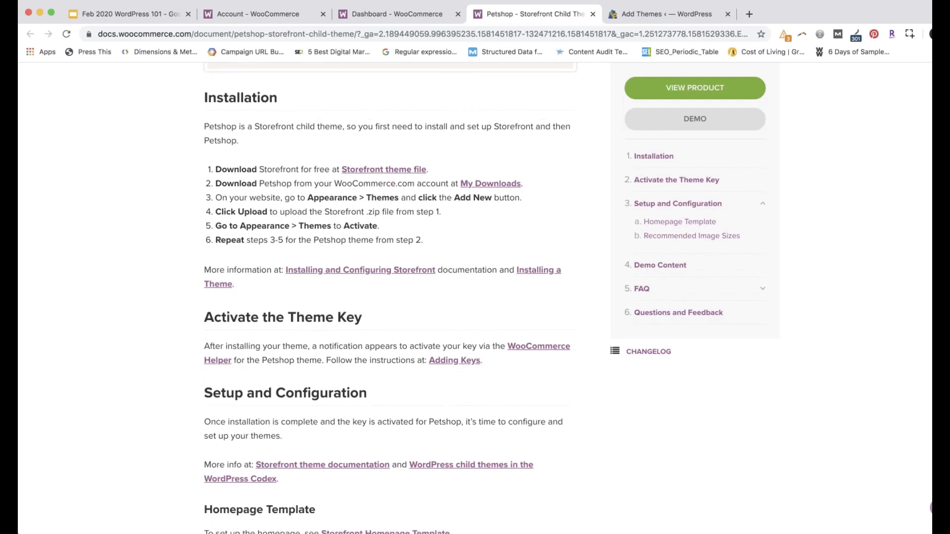
{"action": "scroll", "coordinate": [331, 362], "scroll_direction": "down", "scroll_amount": 5}
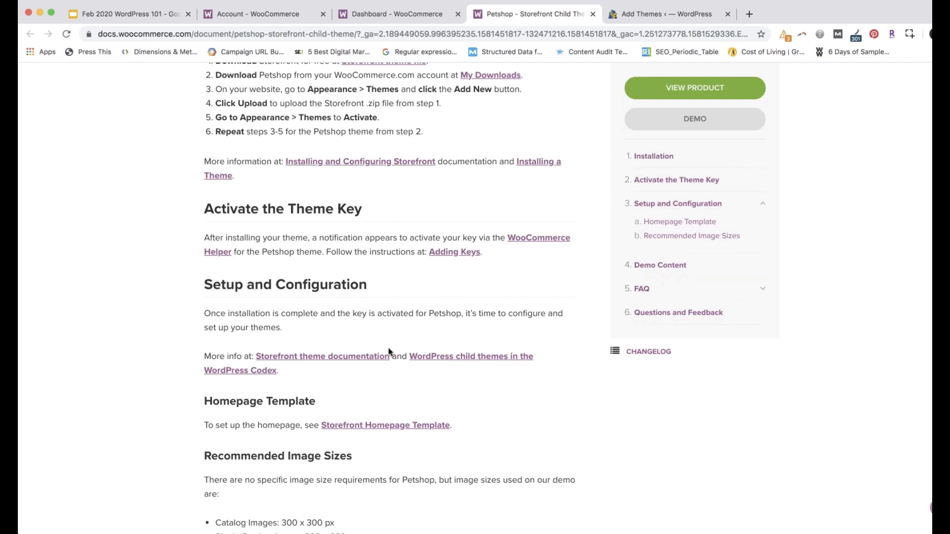
{"action": "scroll", "coordinate": [390, 354], "scroll_direction": "down", "scroll_amount": 2}
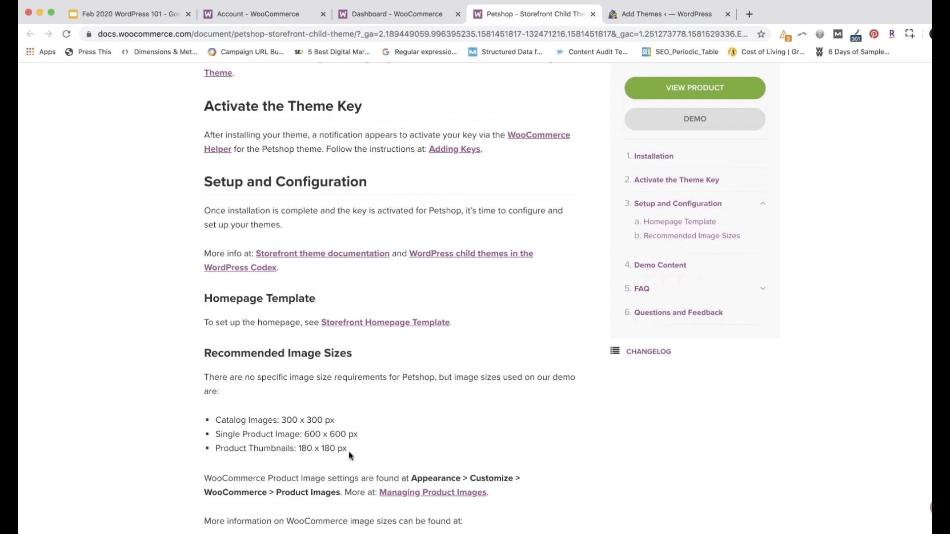
{"action": "scroll", "coordinate": [376, 455], "scroll_direction": "up", "scroll_amount": 1}
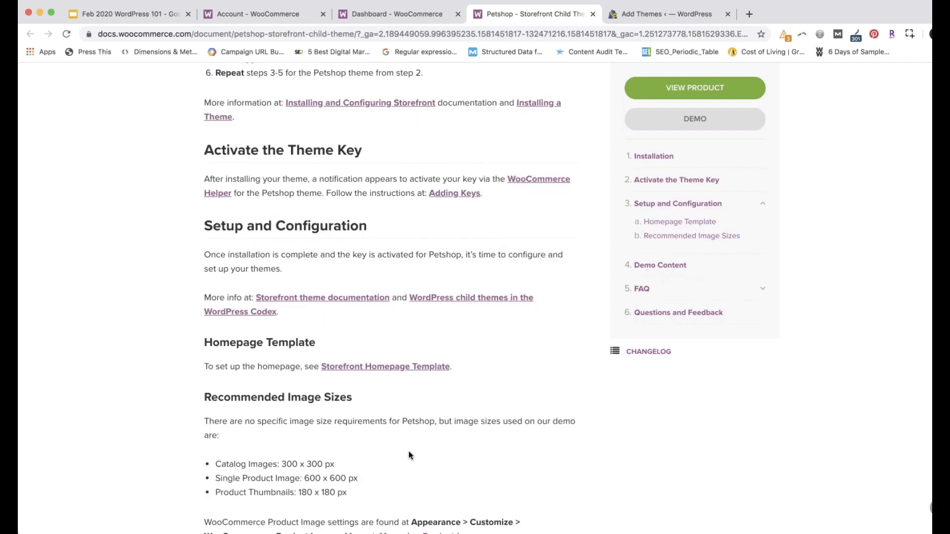
{"action": "scroll", "coordinate": [411, 455], "scroll_direction": "up", "scroll_amount": 1}
{"action": "scroll", "coordinate": [410, 455], "scroll_direction": "up", "scroll_amount": 6}
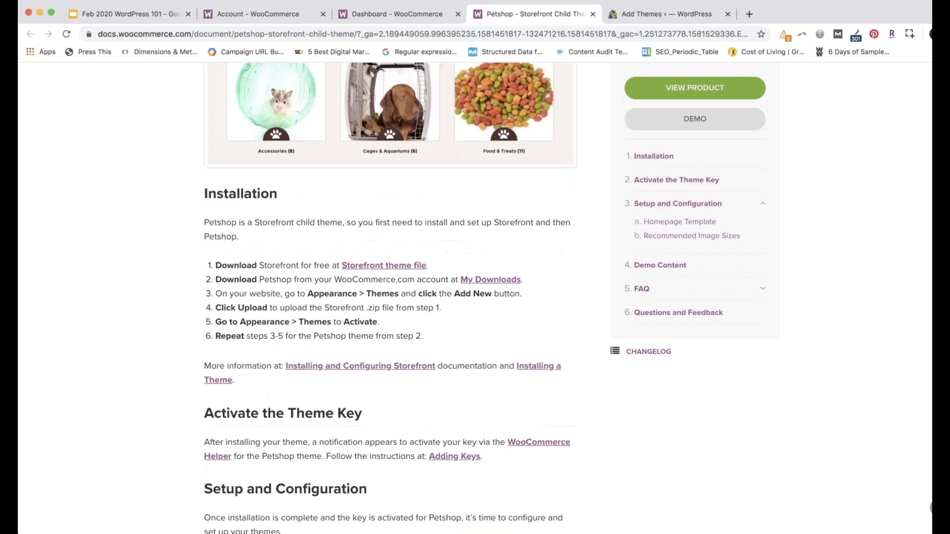
Show the Downloads list with WooCommerce 3.9.1 and Petshop 1.1.6 in the Account tab
{"action": "left_click", "coordinate": [270, 15]}
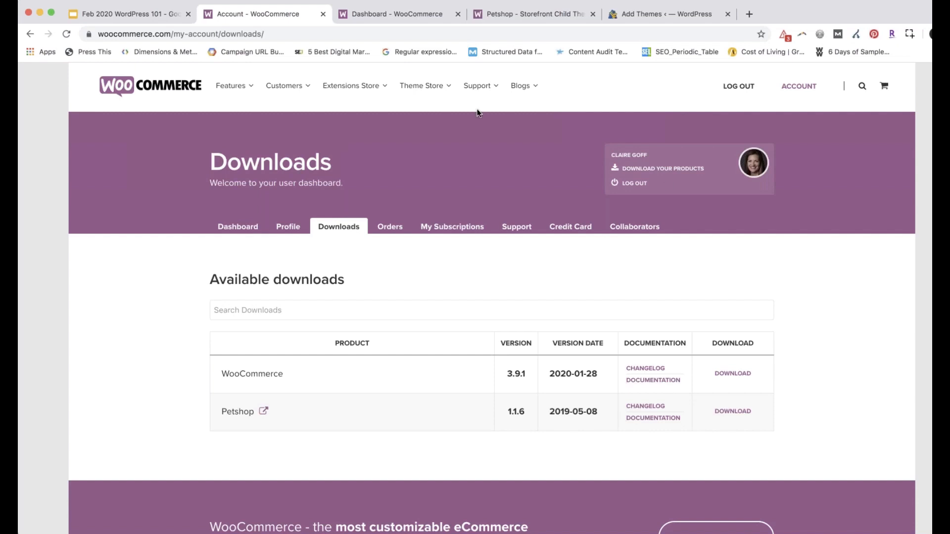
Return to the Add Themes tab and log in again after the expired session
{"action": "left_click", "coordinate": [642, 20]}
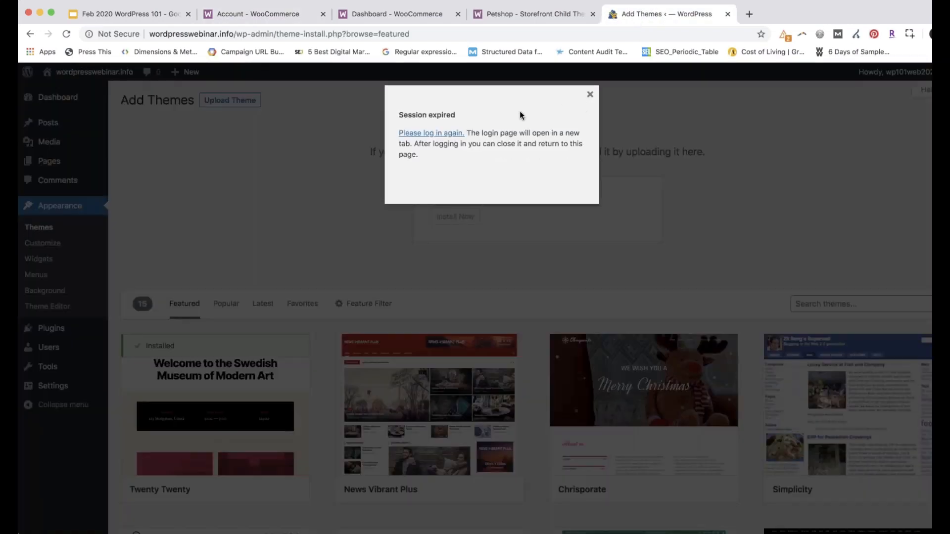
{"action": "left_click", "coordinate": [447, 133]}
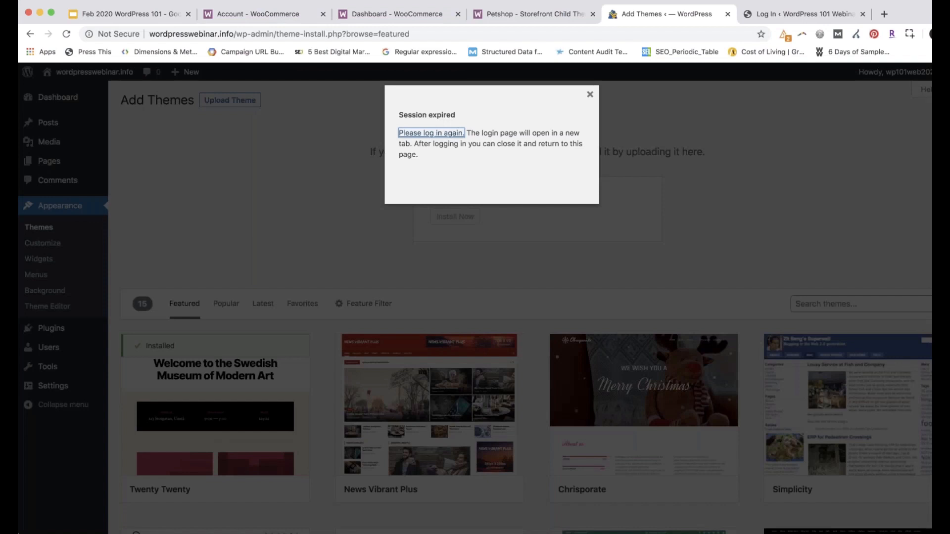
{"action": "left_click", "coordinate": [431, 133]}
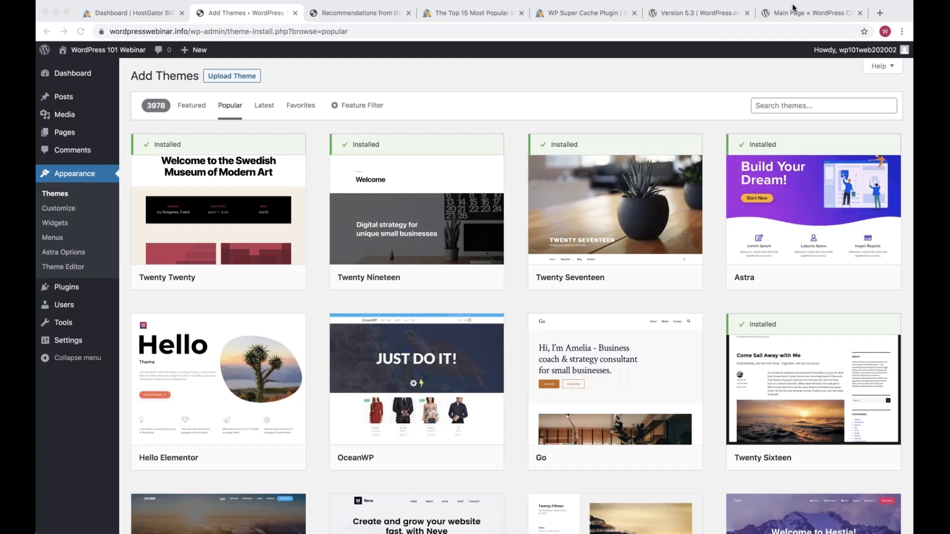
Open the Upload Theme form and cancel the file picker without choosing a .zip
{"action": "left_click", "coordinate": [233, 79]}
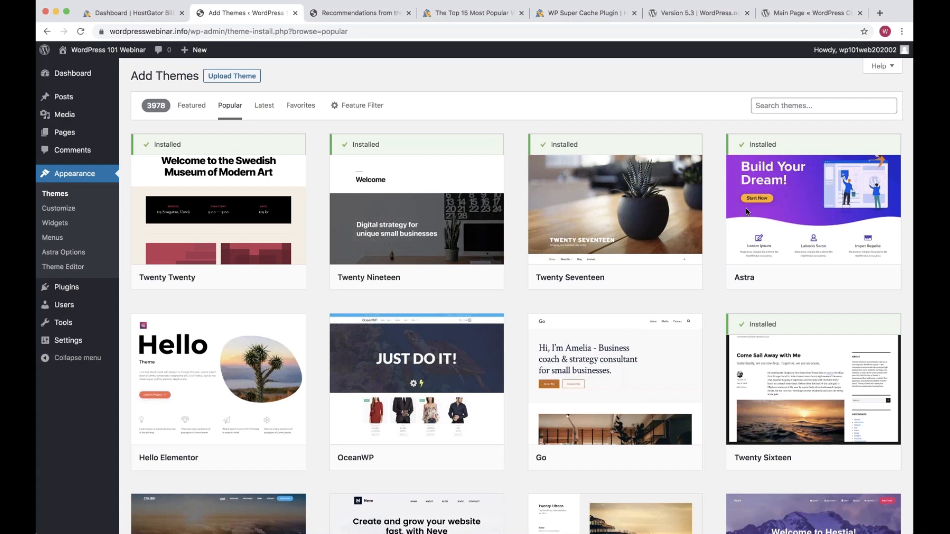
{"action": "left_click", "coordinate": [227, 78]}
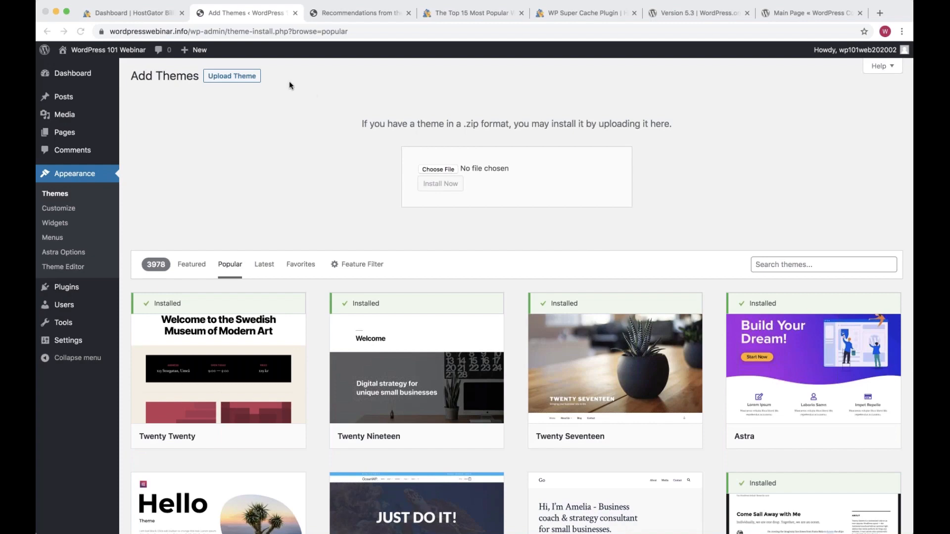
{"action": "left_click_drag", "start_coordinate": [289, 82], "coordinate": [206, 79]}
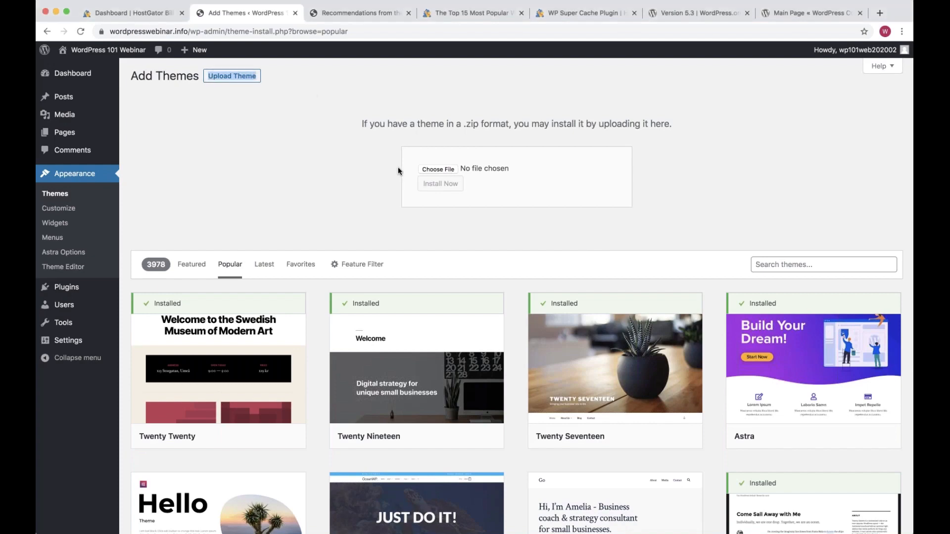
{"action": "left_click", "coordinate": [423, 159]}
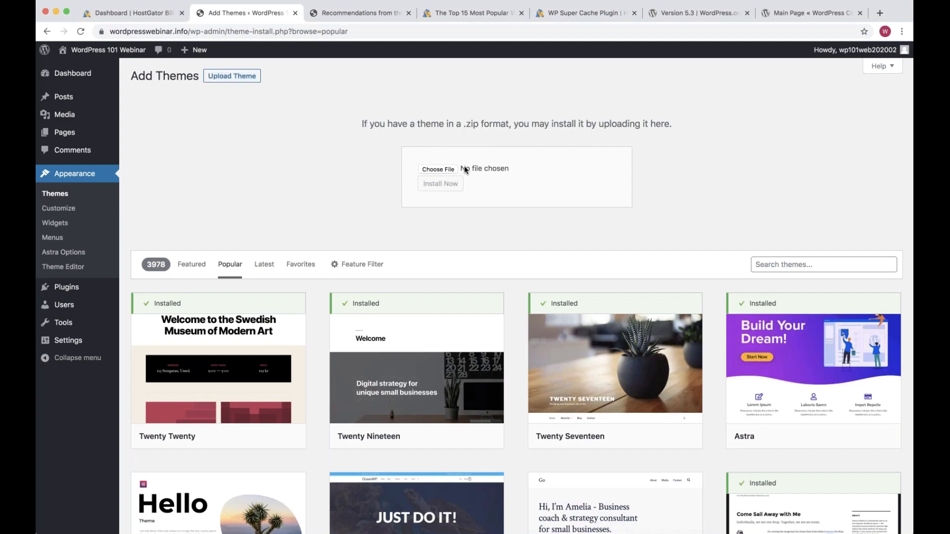
{"action": "left_click", "coordinate": [502, 173]}
{"action": "key", "text": "Escape"}
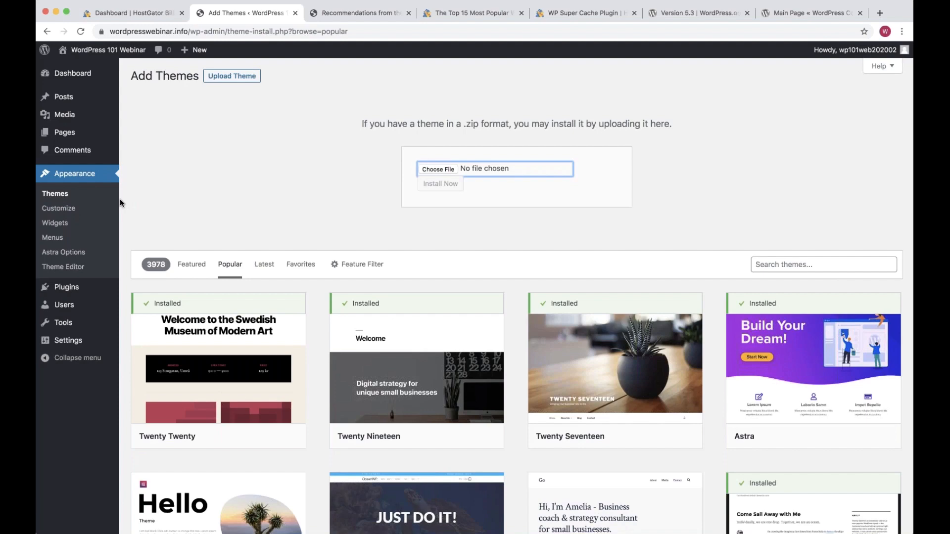
{"action": "scroll", "coordinate": [120, 199], "scroll_direction": "down", "scroll_amount": 1}
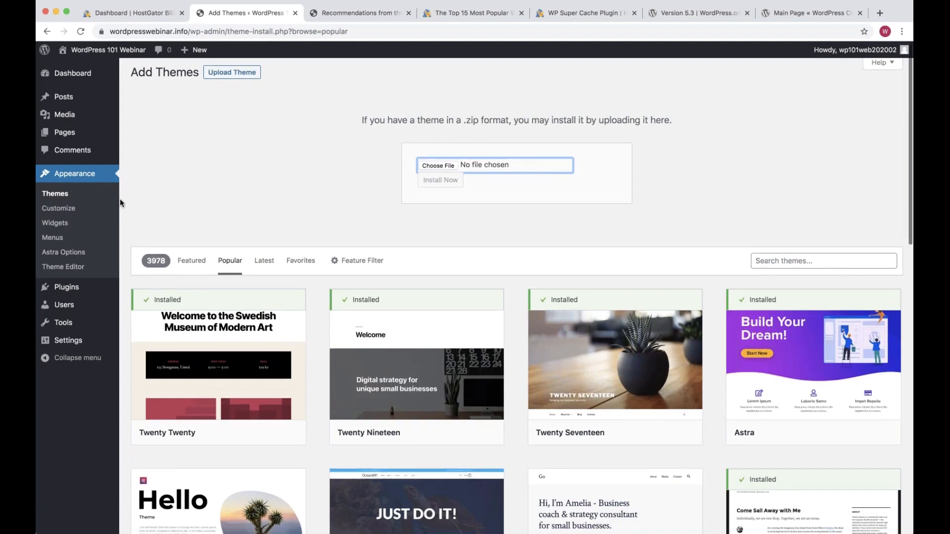
{"action": "scroll", "coordinate": [120, 200], "scroll_direction": "down", "scroll_amount": 3}
{"action": "scroll", "coordinate": [266, 258], "scroll_direction": "down", "scroll_amount": 1}
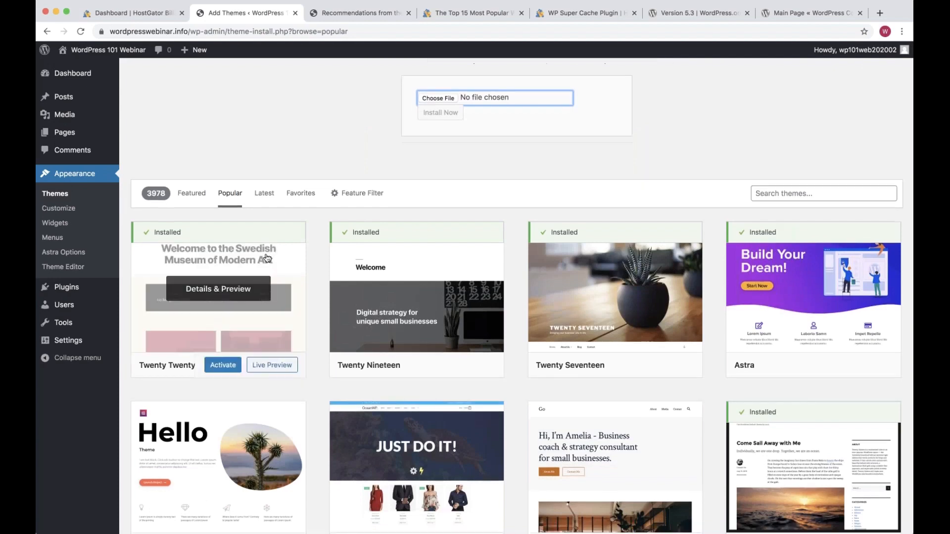
{"action": "scroll", "coordinate": [266, 258], "scroll_direction": "down", "scroll_amount": 4}
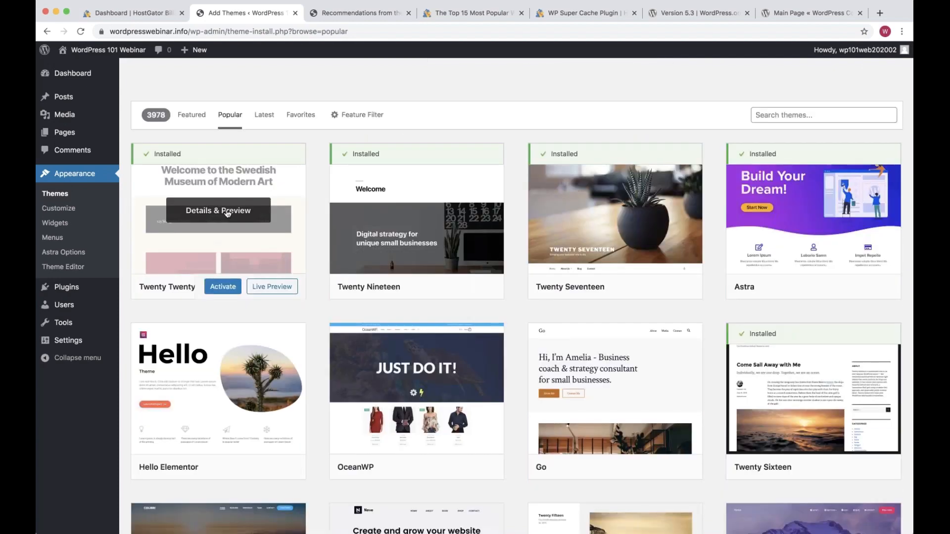
Briefly open and close the Customizer, then go to Appearance > Widgets
{"action": "left_click", "coordinate": [67, 210]}
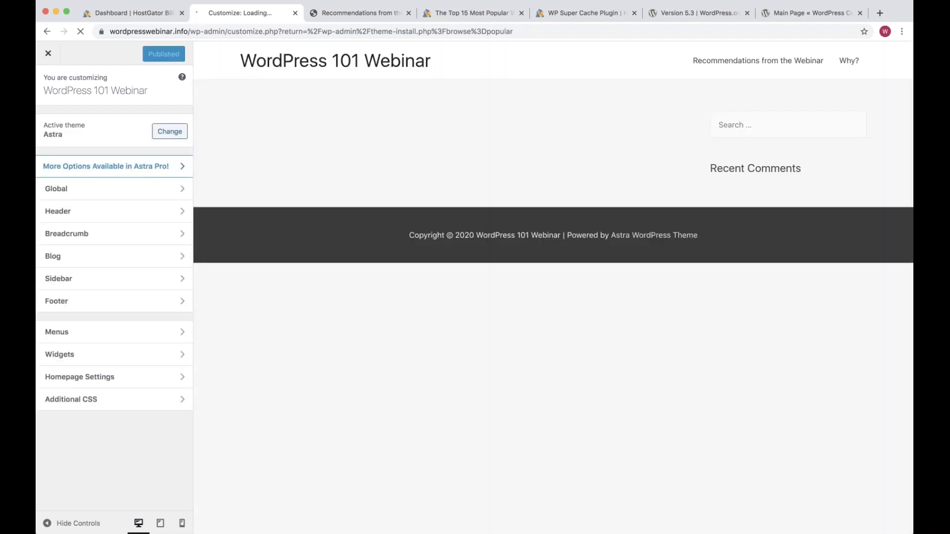
{"action": "left_click", "coordinate": [49, 54]}
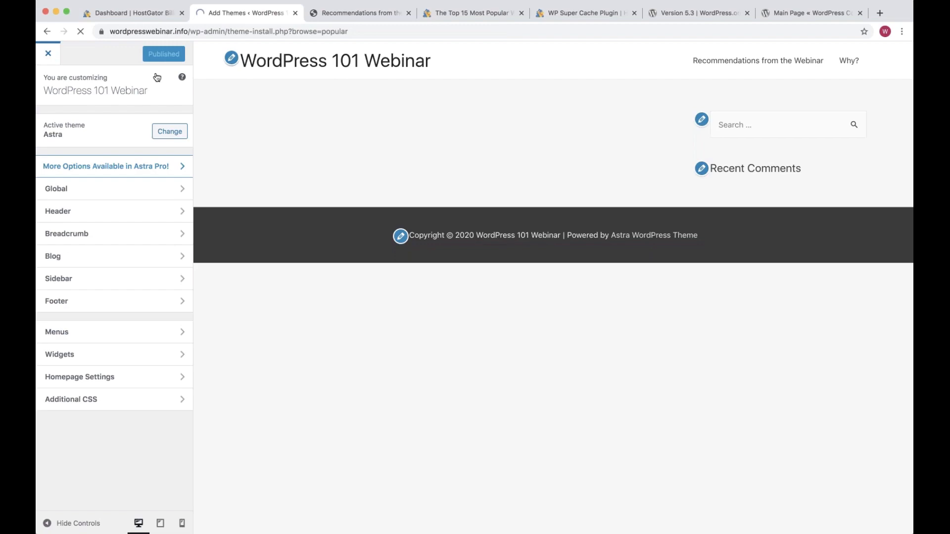
{"action": "left_click", "coordinate": [72, 225]}
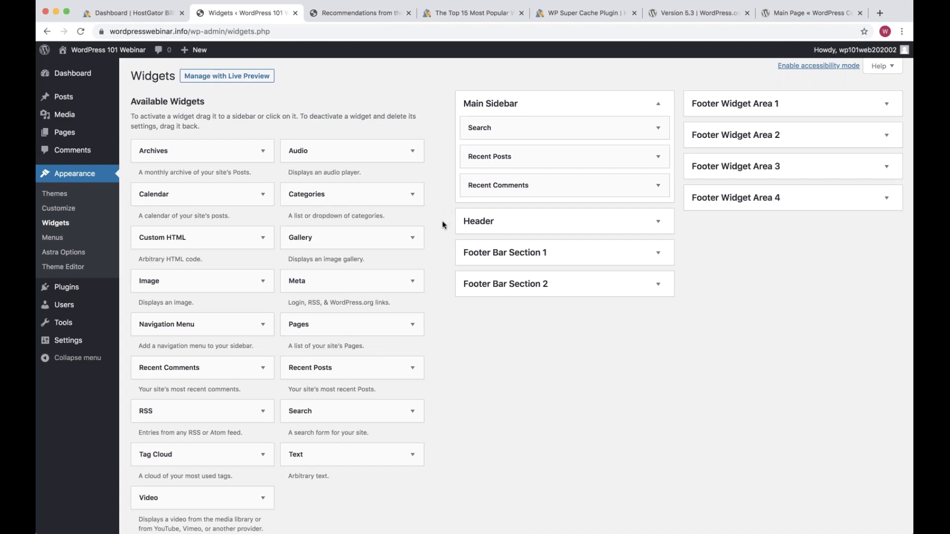
{"action": "scroll", "coordinate": [443, 225], "scroll_direction": "down", "scroll_amount": 1}
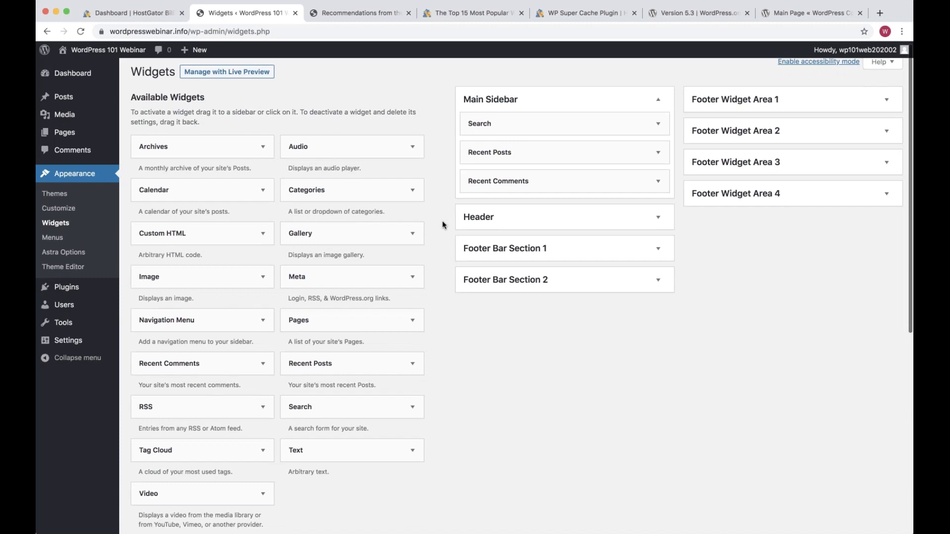
{"action": "scroll", "coordinate": [444, 225], "scroll_direction": "down", "scroll_amount": 1}
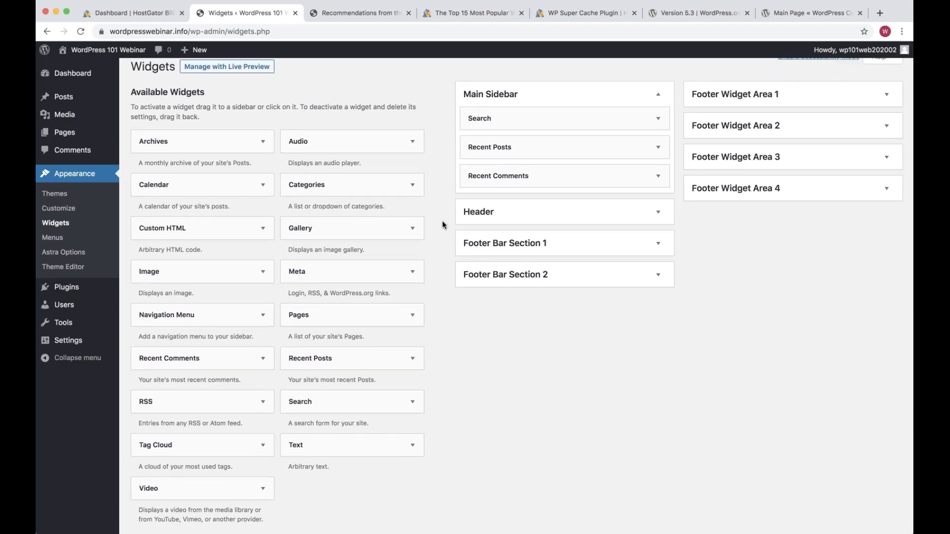
{"action": "scroll", "coordinate": [444, 225], "scroll_direction": "down", "scroll_amount": 1}
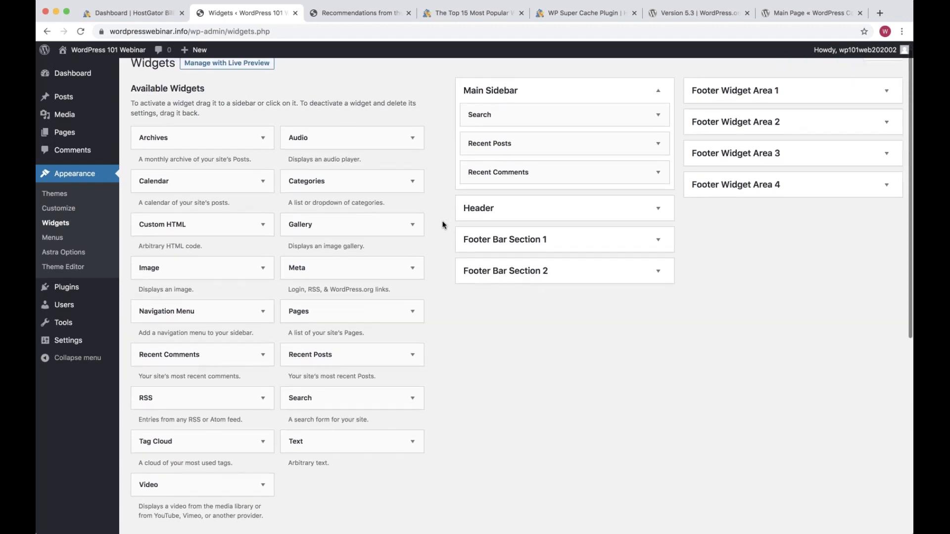
{"action": "scroll", "coordinate": [444, 225], "scroll_direction": "up", "scroll_amount": 1}
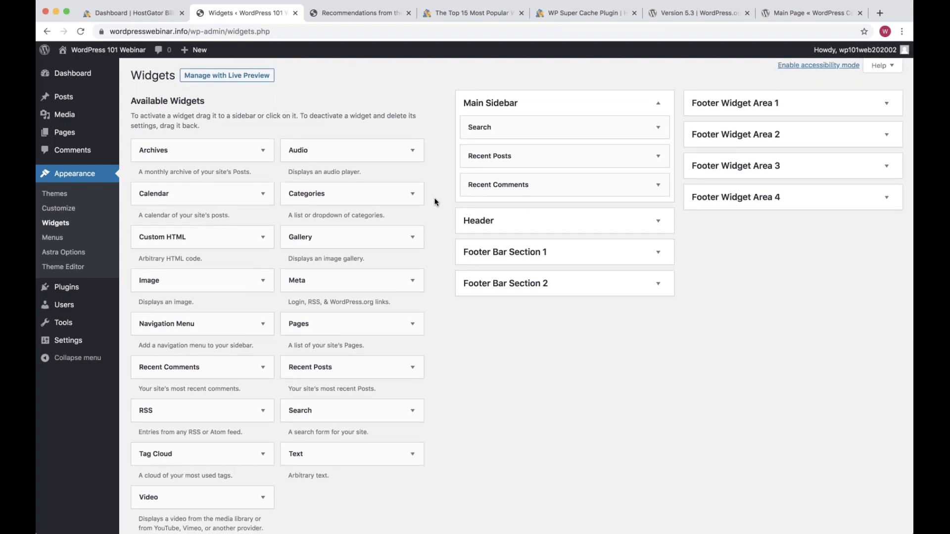
{"action": "scroll", "coordinate": [436, 202], "scroll_direction": "up", "scroll_amount": 1}
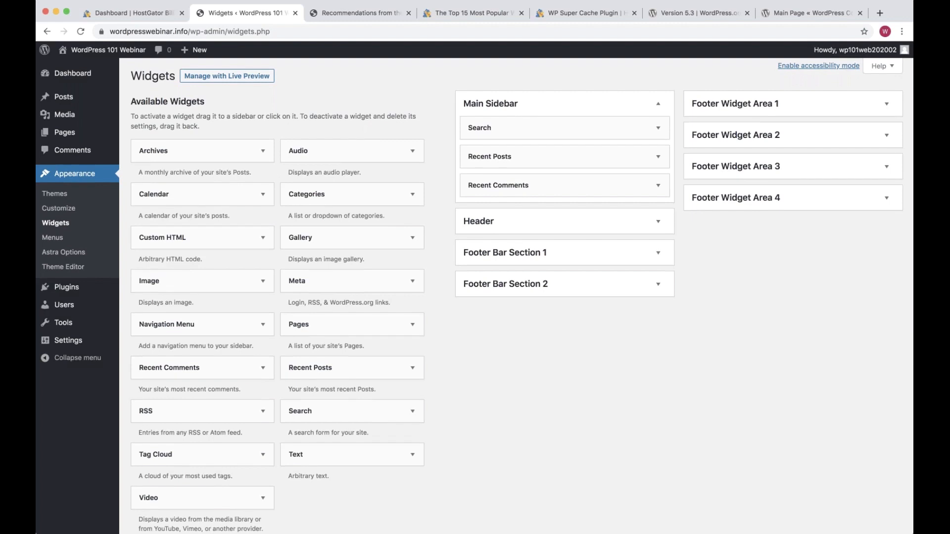
On the Recommendations from the Webinar page, highlight the sidebar Search and Recent Comments widgets and page content
{"action": "left_click", "coordinate": [351, 18]}
{"action": "left_click_drag", "start_coordinate": [759, 209], "coordinate": [628, 133]}
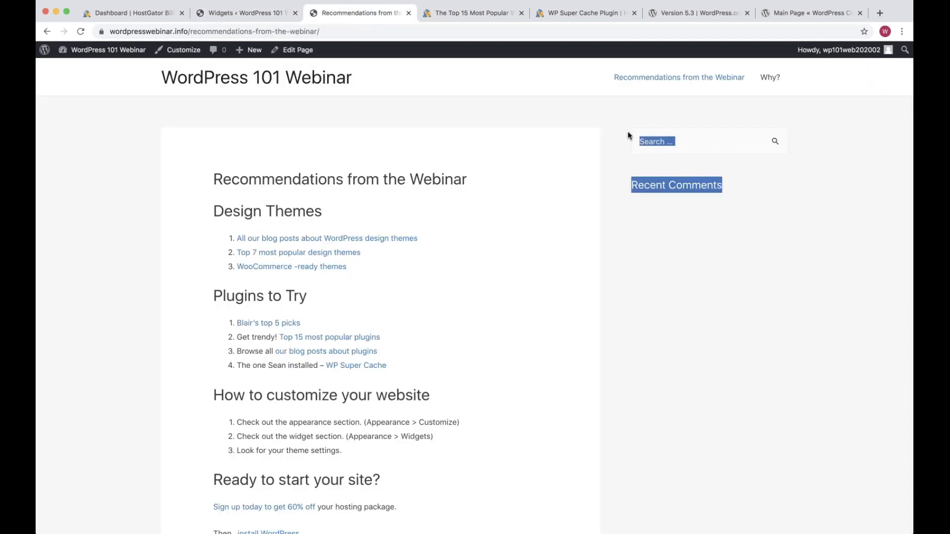
{"action": "left_click", "coordinate": [668, 314]}
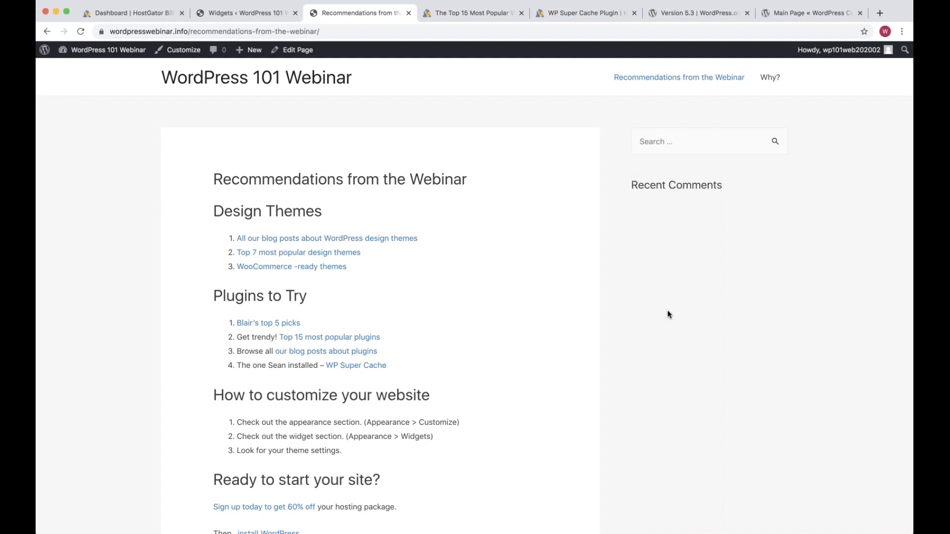
{"action": "left_click_drag", "start_coordinate": [213, 178], "coordinate": [379, 253]}
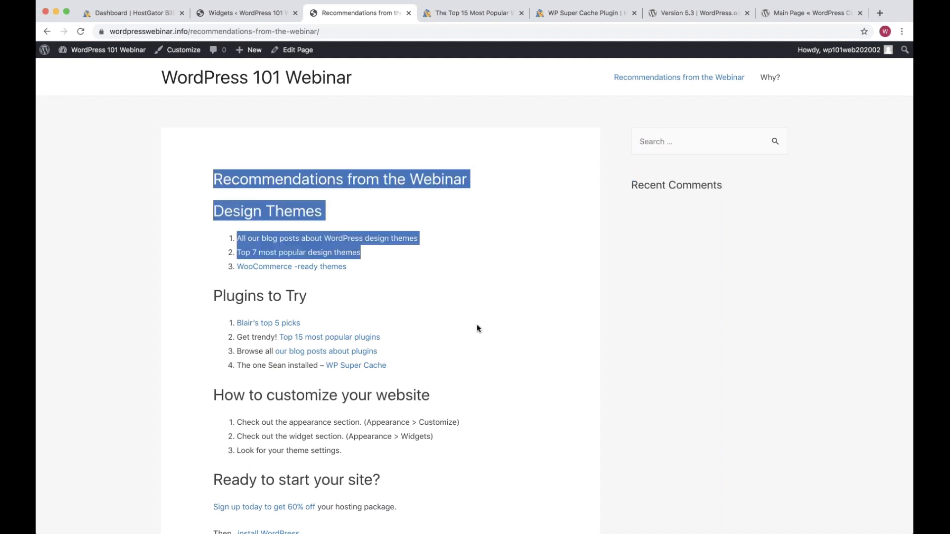
{"action": "left_click", "coordinate": [477, 325]}
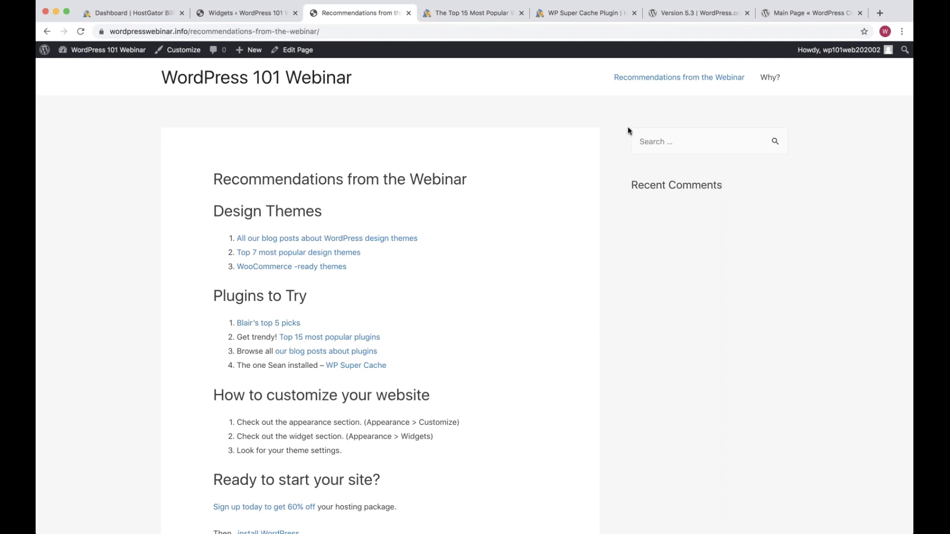
{"action": "left_click_drag", "start_coordinate": [627, 129], "coordinate": [802, 207]}
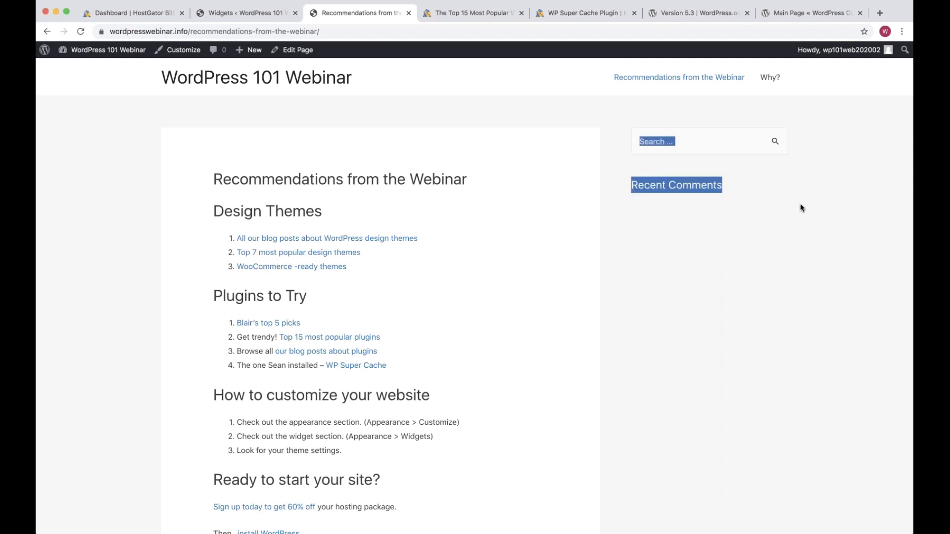
{"action": "left_click", "coordinate": [800, 205]}
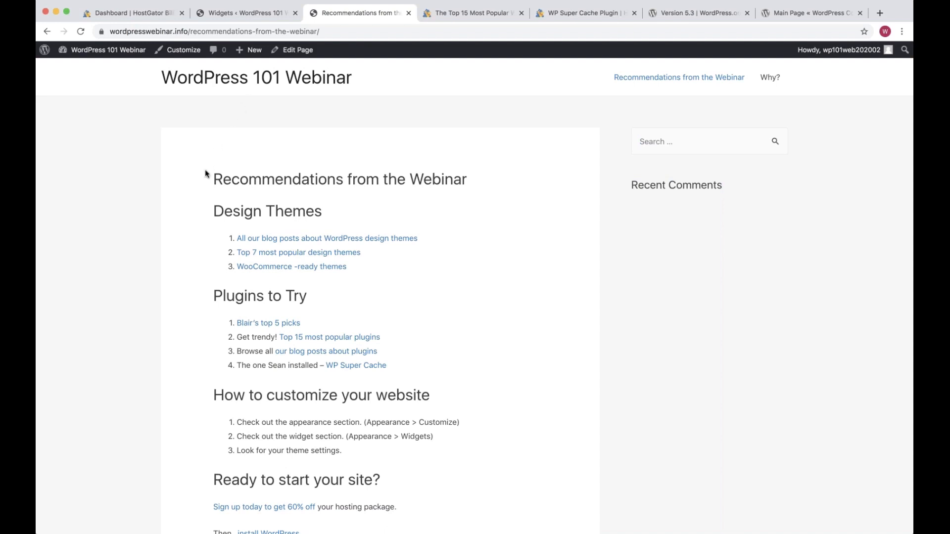
{"action": "left_click_drag", "start_coordinate": [207, 173], "coordinate": [431, 396]}
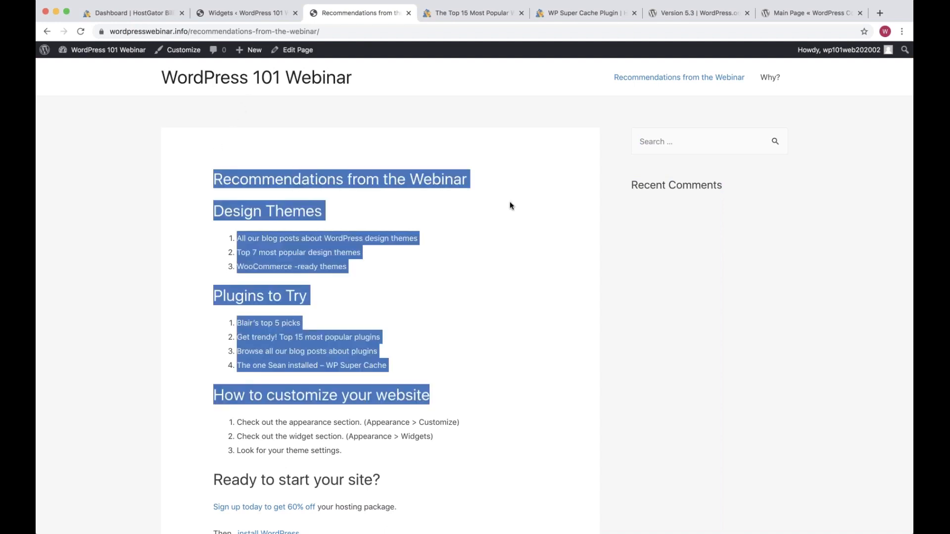
{"action": "left_click", "coordinate": [509, 202]}
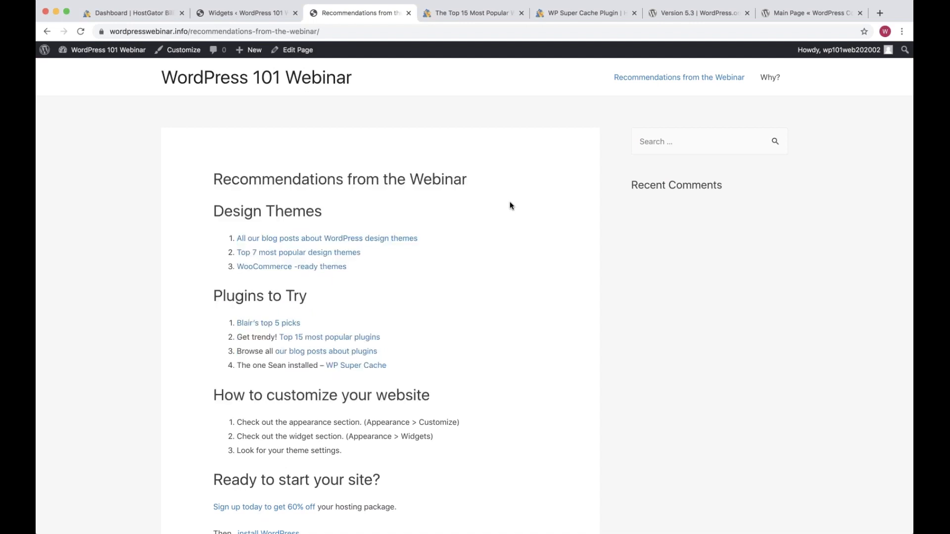
Highlight the site title and header menu links, then return to the Widgets page
{"action": "left_click_drag", "start_coordinate": [788, 80], "coordinate": [611, 80]}
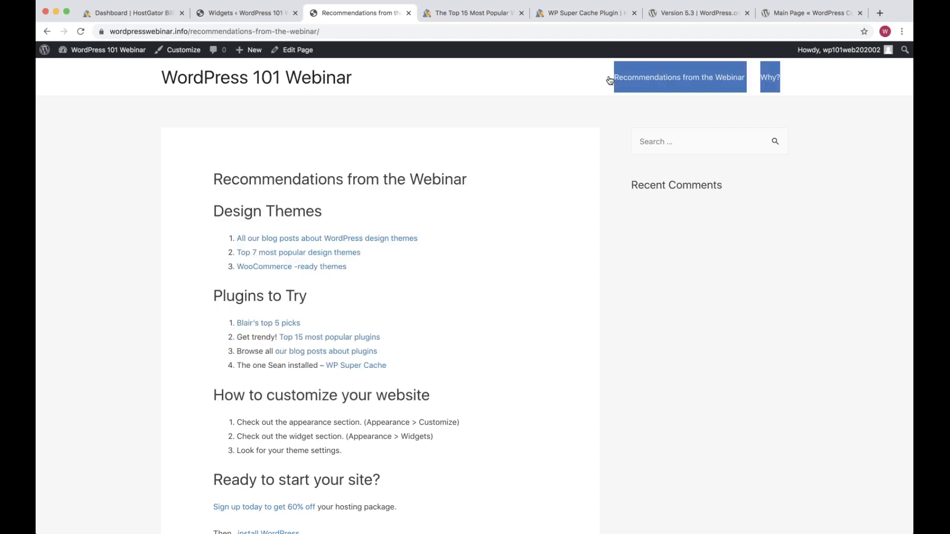
{"action": "left_click", "coordinate": [585, 109]}
{"action": "left_click_drag", "start_coordinate": [378, 87], "coordinate": [327, 79]}
{"action": "left_click", "coordinate": [418, 115]}
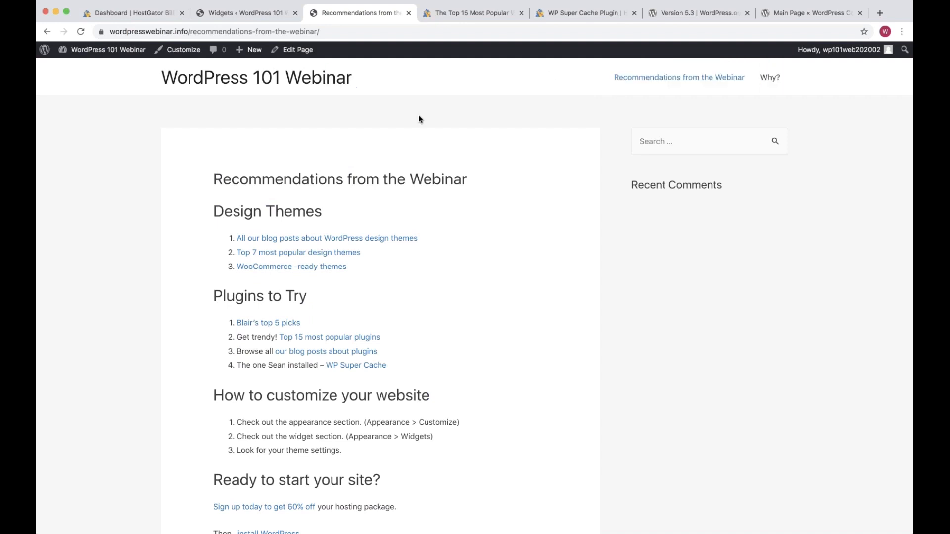
{"action": "left_click_drag", "start_coordinate": [801, 77], "coordinate": [716, 78]}
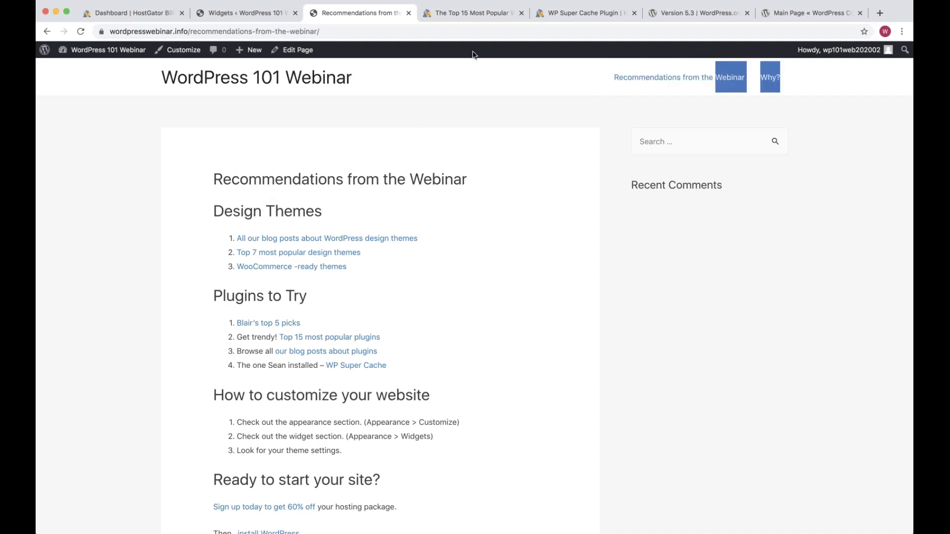
{"action": "key", "text": "super+a"}
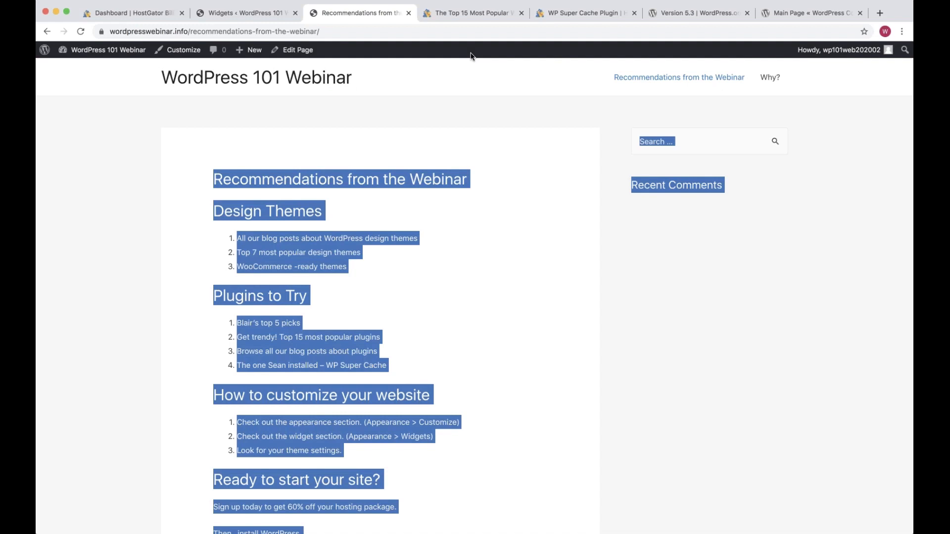
{"action": "left_click_drag", "start_coordinate": [470, 62], "coordinate": [163, 74]}
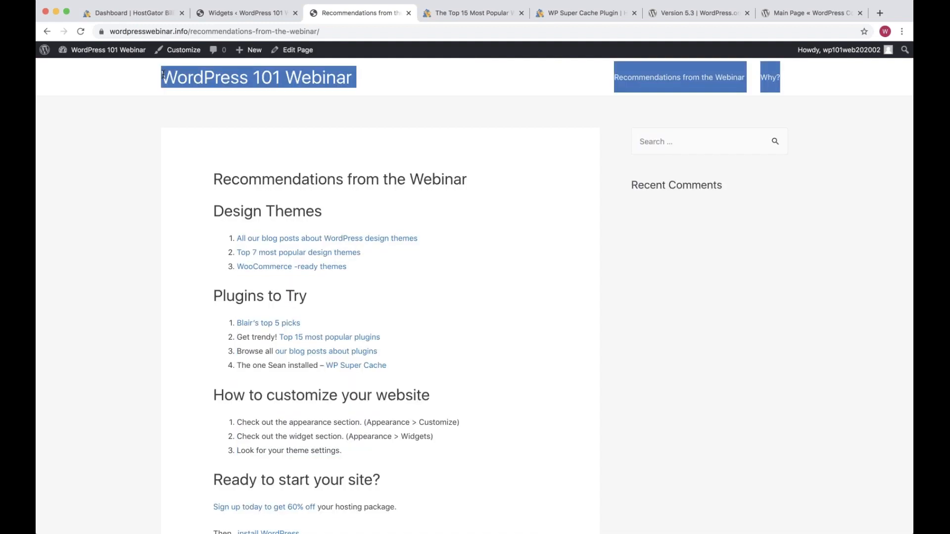
{"action": "left_click", "coordinate": [318, 117]}
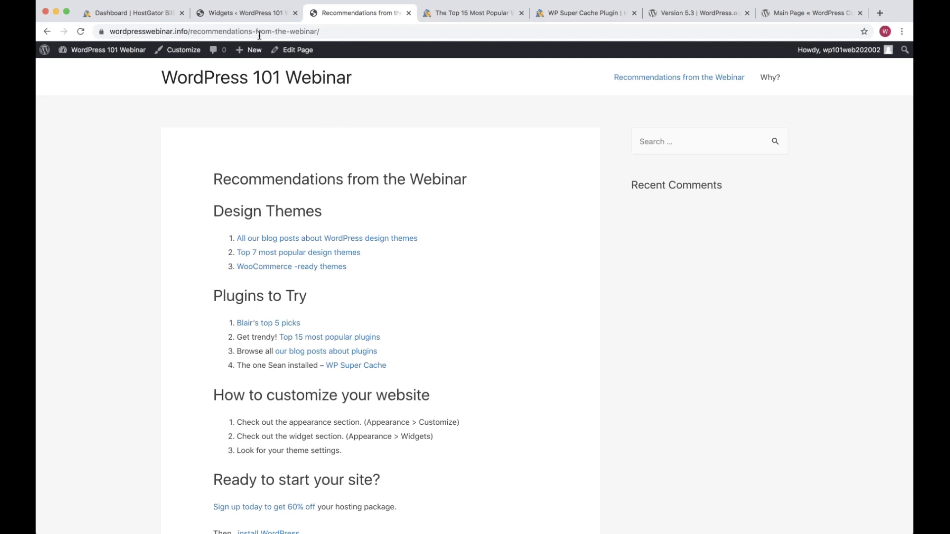
{"action": "left_click", "coordinate": [247, 13]}
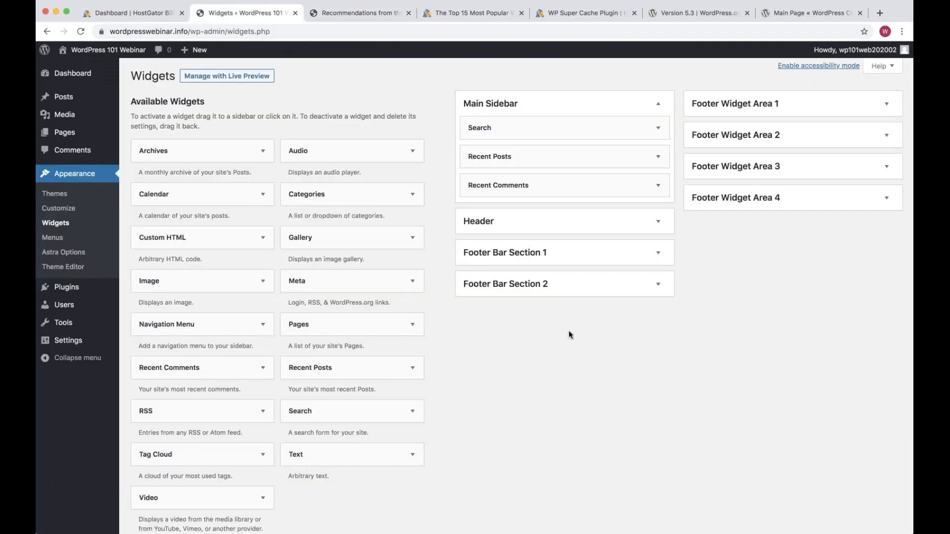
Browse the available widgets and try moving Archives into Main Sidebar
{"action": "left_click", "coordinate": [659, 223]}
{"action": "scroll", "coordinate": [616, 350], "scroll_direction": "down", "scroll_amount": 1}
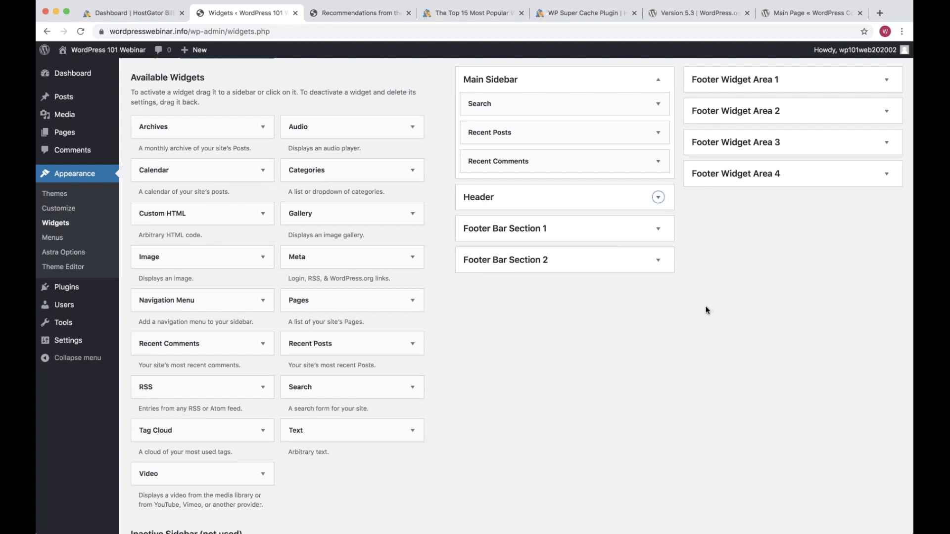
{"action": "left_click", "coordinate": [646, 323]}
{"action": "scroll", "coordinate": [689, 280], "scroll_direction": "up", "scroll_amount": 1}
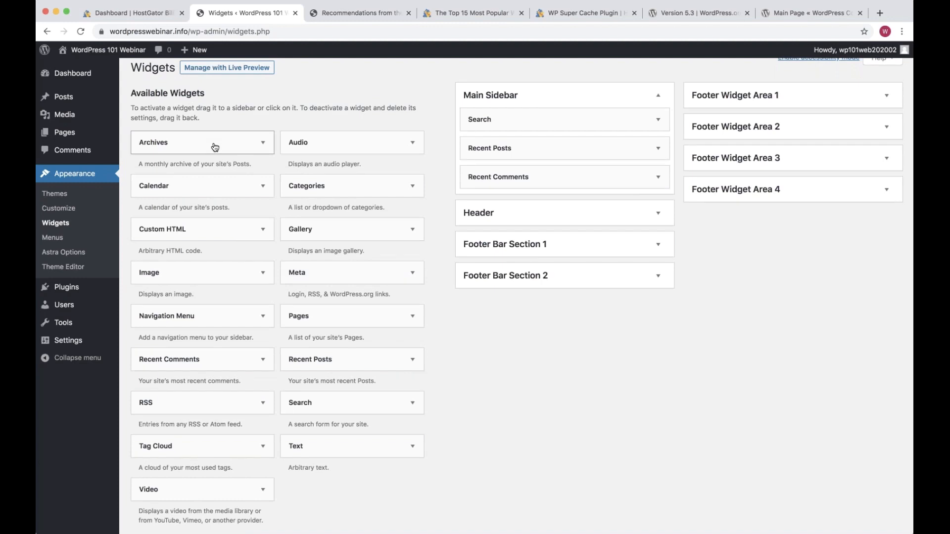
{"action": "mouse_move", "coordinate": [214, 147]}
{"action": "left_mouse_down"}
{"action": "mouse_move", "coordinate": [600, 173]}
{"action": "mouse_move", "coordinate": [564, 195]}
{"action": "mouse_move", "coordinate": [549, 310]}
{"action": "mouse_move", "coordinate": [279, 214]}
{"action": "mouse_move", "coordinate": [223, 151]}
{"action": "left_mouse_up"}
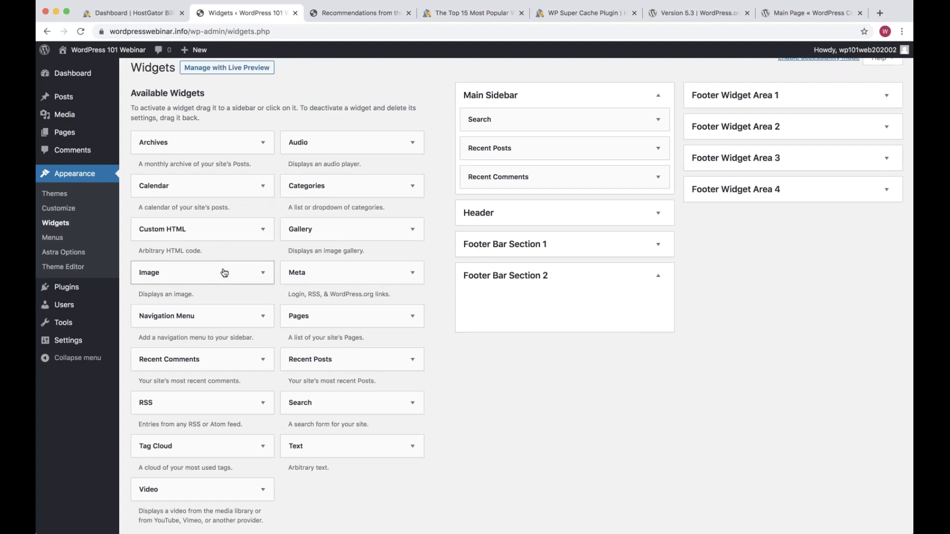
Add an Image widget to Footer Bar Section 1, delete it, then drop in a Text widget
{"action": "left_click_drag", "start_coordinate": [224, 273], "coordinate": [553, 257]}
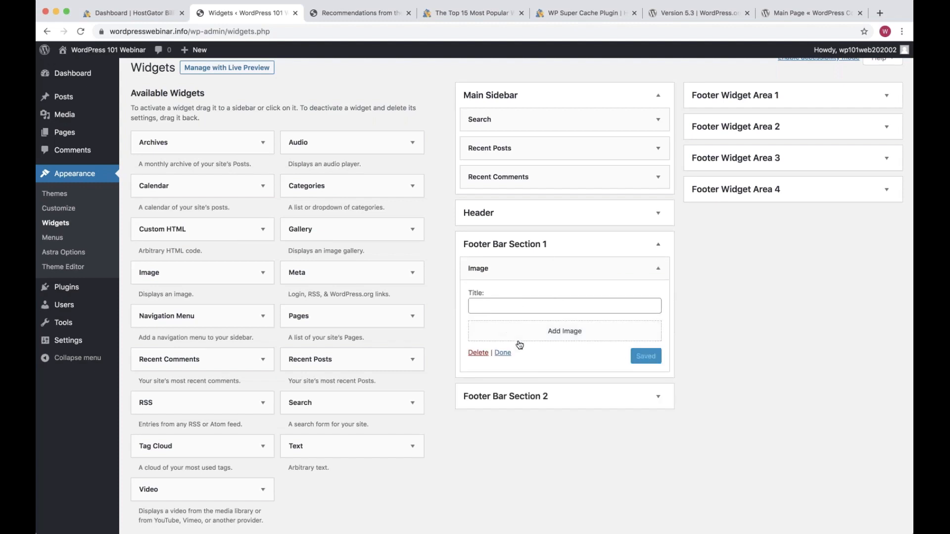
{"action": "left_click", "coordinate": [476, 353]}
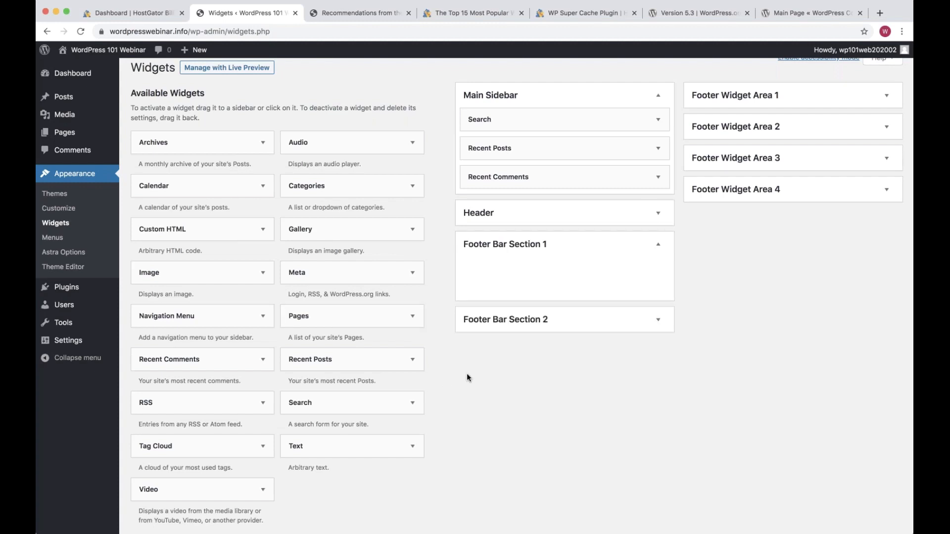
{"action": "left_click_drag", "start_coordinate": [346, 446], "coordinate": [547, 271]}
Give the Text widget the title 'Good afternoon!' and body 'Hi!', and save it
{"action": "left_click", "coordinate": [504, 306]}
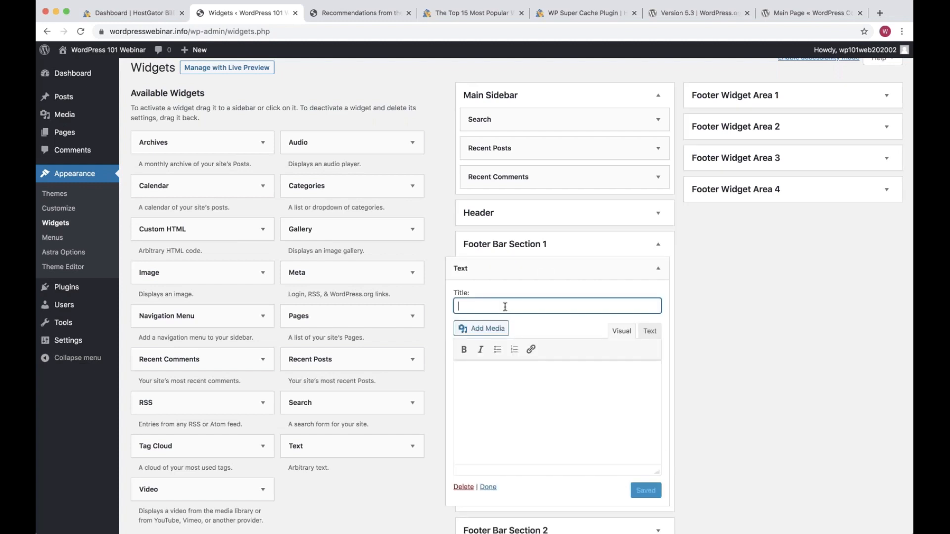
{"action": "type", "text": "Good afternoon!"}
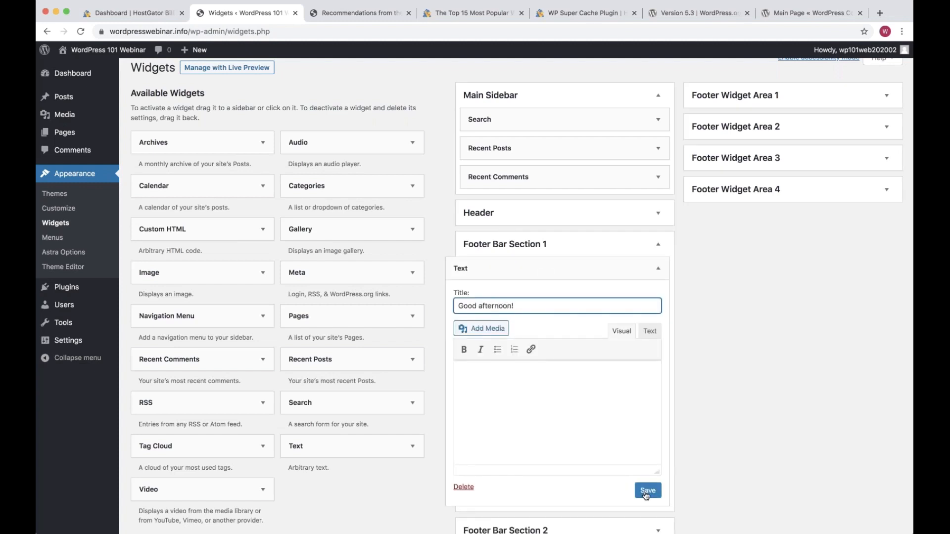
{"action": "left_click", "coordinate": [596, 431]}
{"action": "type", "text": "Hi!"}
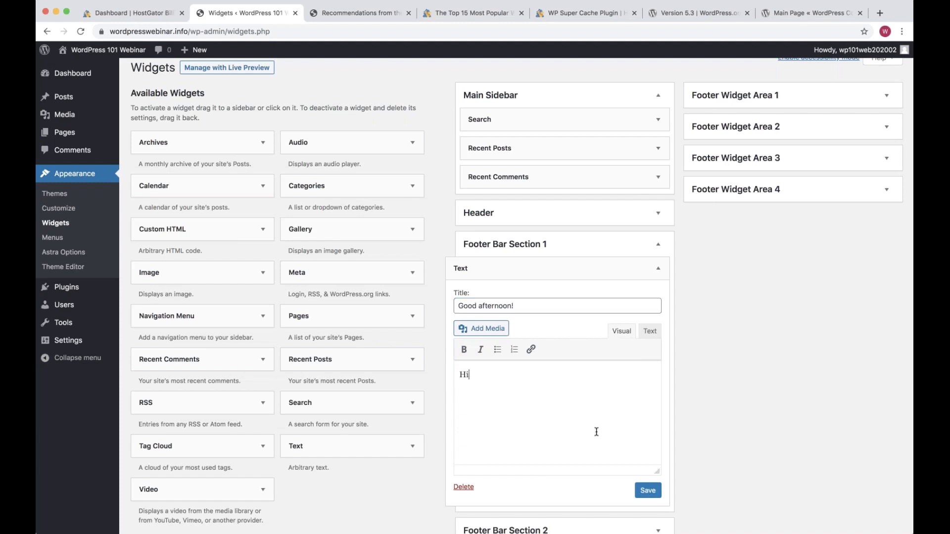
{"action": "left_click", "coordinate": [639, 489]}
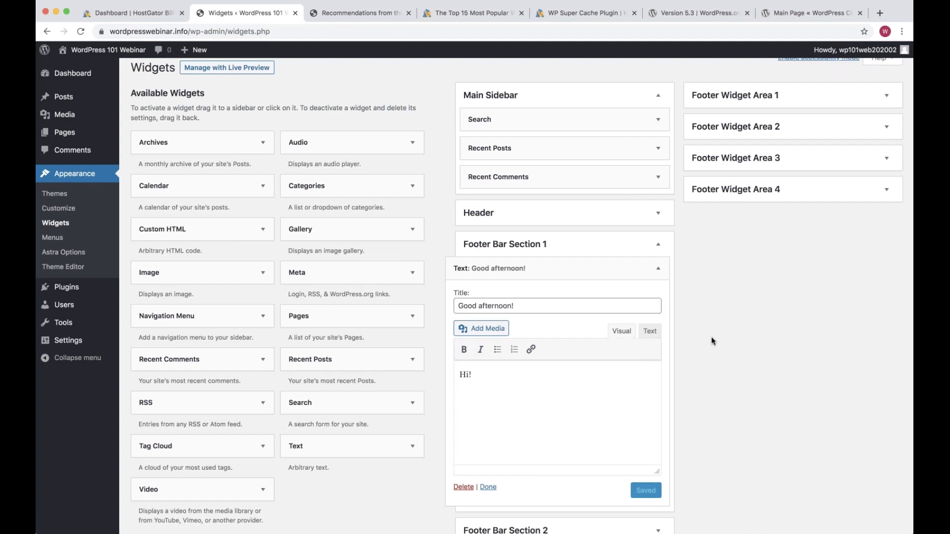
Delete the Good afternoon! widget and collapse Footer Bar Section 1
{"action": "left_click", "coordinate": [658, 268]}
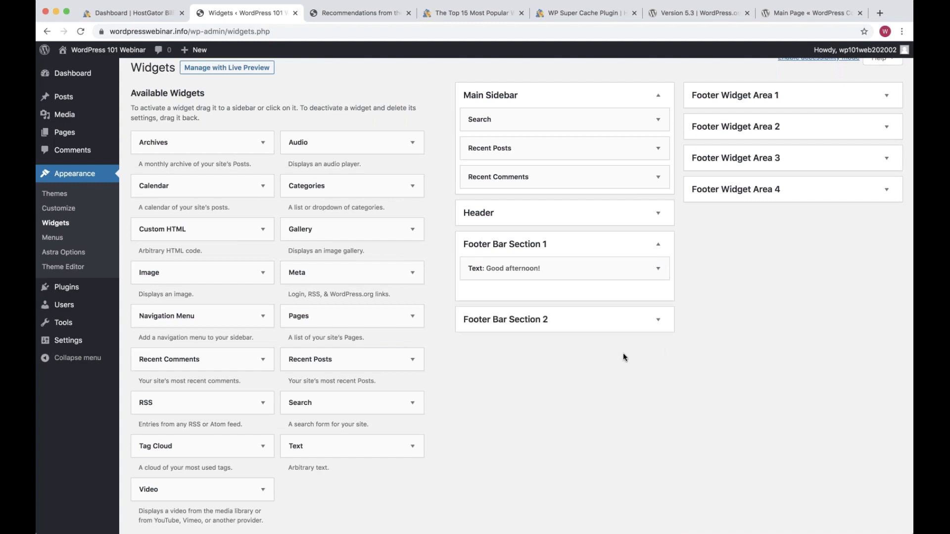
{"action": "left_click", "coordinate": [658, 268]}
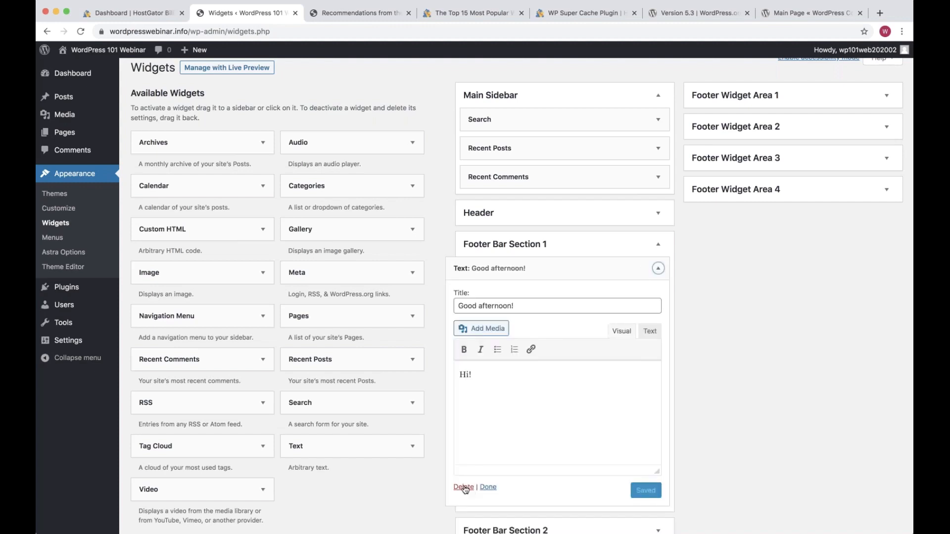
{"action": "left_click", "coordinate": [464, 488]}
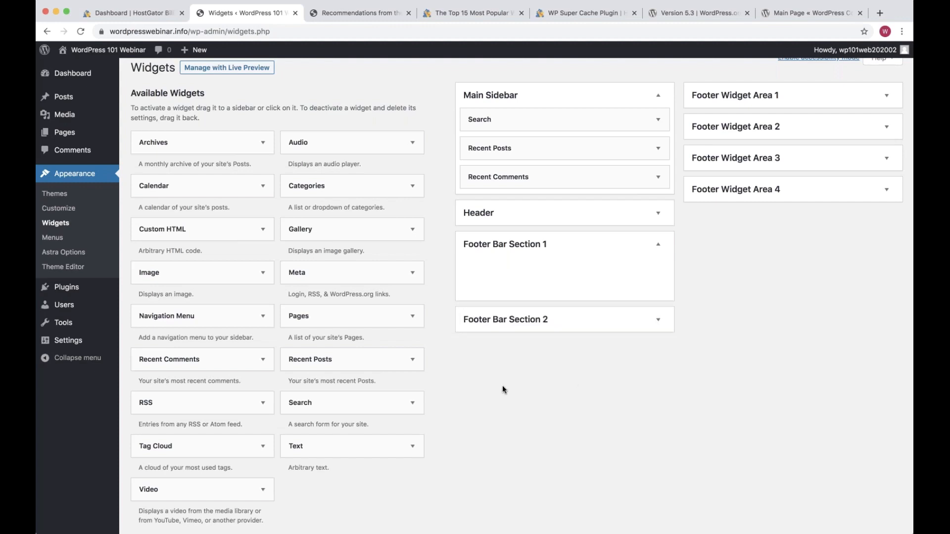
{"action": "left_click", "coordinate": [627, 249]}
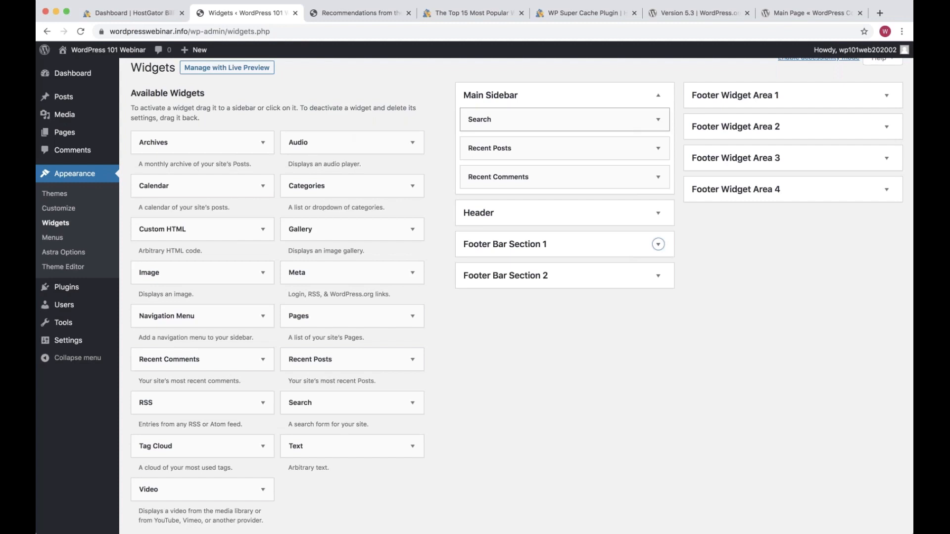
Rearrange the sidebar widgets, moving Search into the Header, then view the Recommendations page
{"action": "left_click_drag", "start_coordinate": [500, 146], "coordinate": [501, 124]}
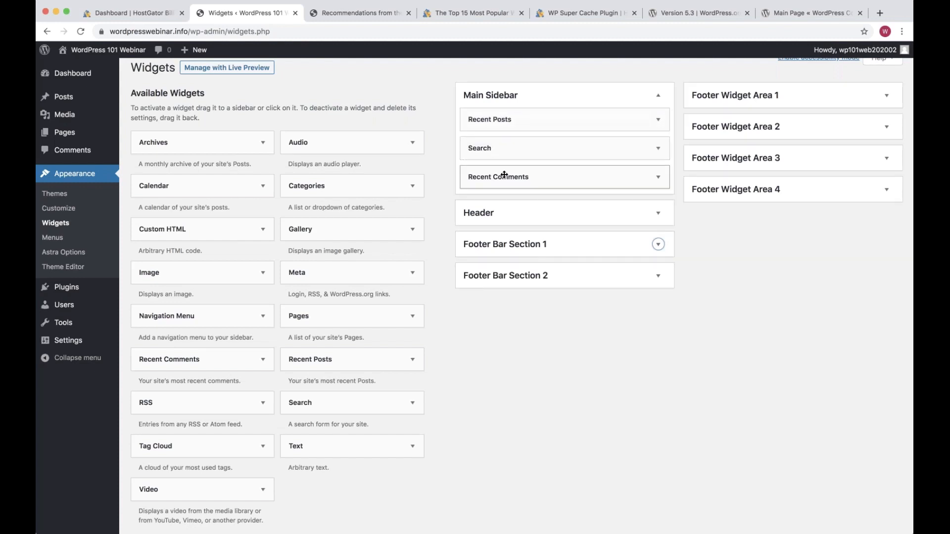
{"action": "left_click_drag", "start_coordinate": [503, 175], "coordinate": [509, 256]}
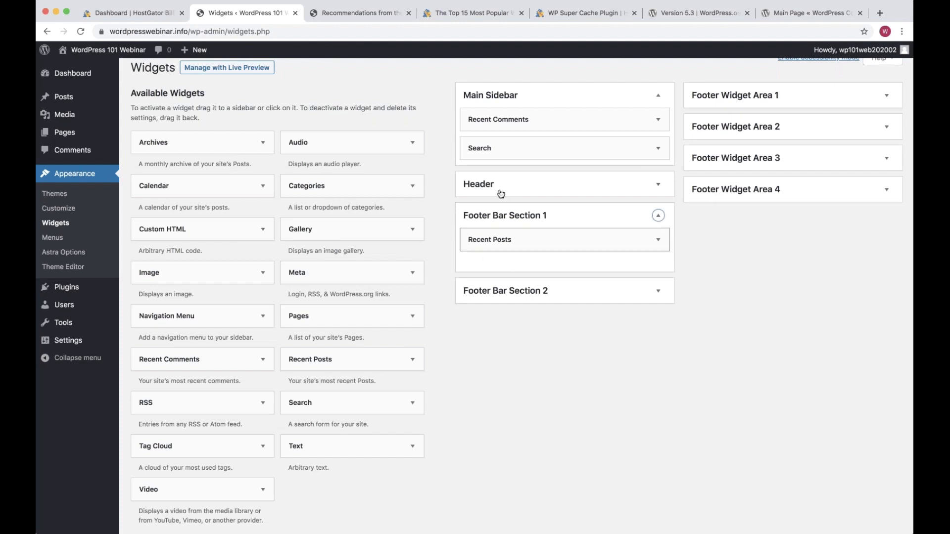
{"action": "left_click_drag", "start_coordinate": [511, 147], "coordinate": [511, 195]}
{"action": "left_click_drag", "start_coordinate": [511, 195], "coordinate": [511, 194]}
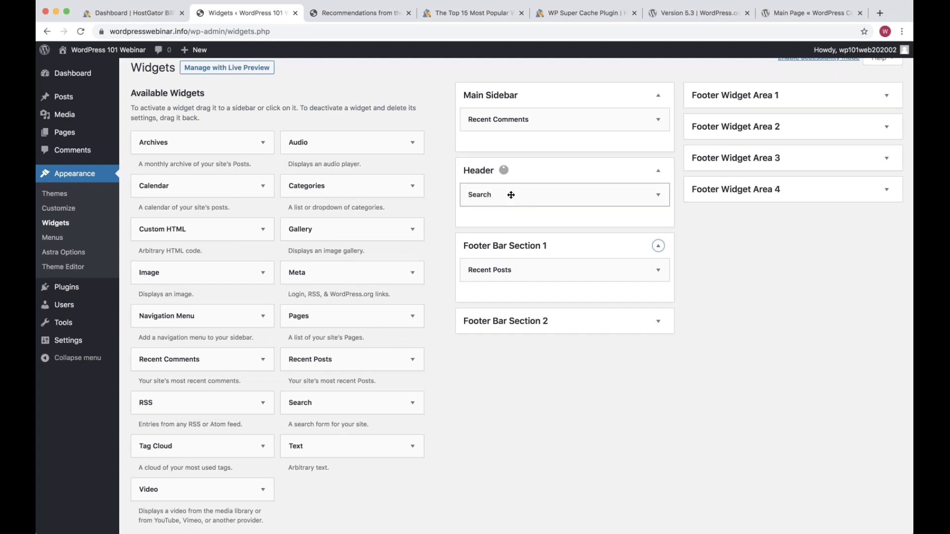
{"action": "scroll", "coordinate": [445, 244], "scroll_direction": "up", "scroll_amount": 1}
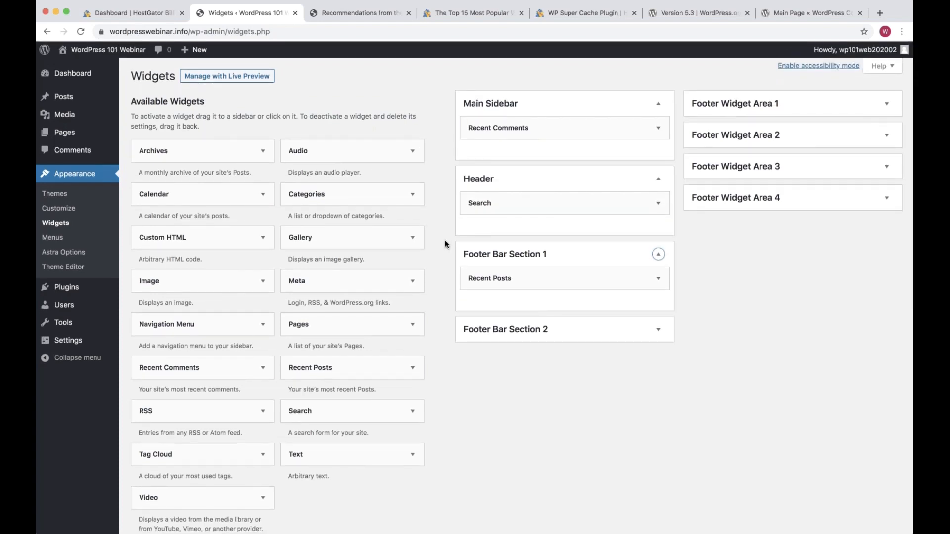
{"action": "key", "text": "ctrl+Tab"}
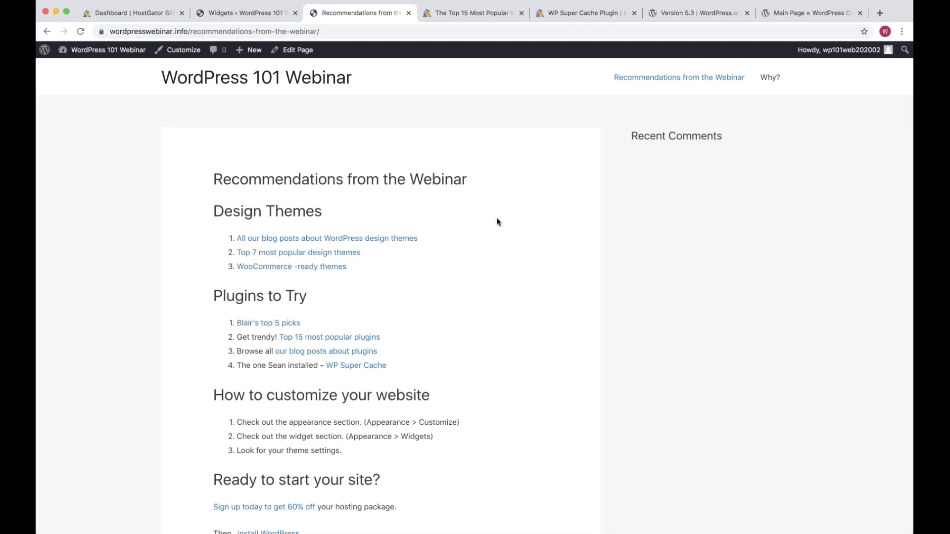
Drag Search and Recent Posts back into Main Sidebar and collapse Available Widgets to reveal Inactive Widgets
{"action": "scroll", "coordinate": [497, 219], "scroll_direction": "down", "scroll_amount": 5}
{"action": "scroll", "coordinate": [497, 219], "scroll_direction": "up", "scroll_amount": 5}
{"action": "key", "text": "ctrl+shift+Tab"}
{"action": "left_click_drag", "start_coordinate": [497, 213], "coordinate": [520, 130]}
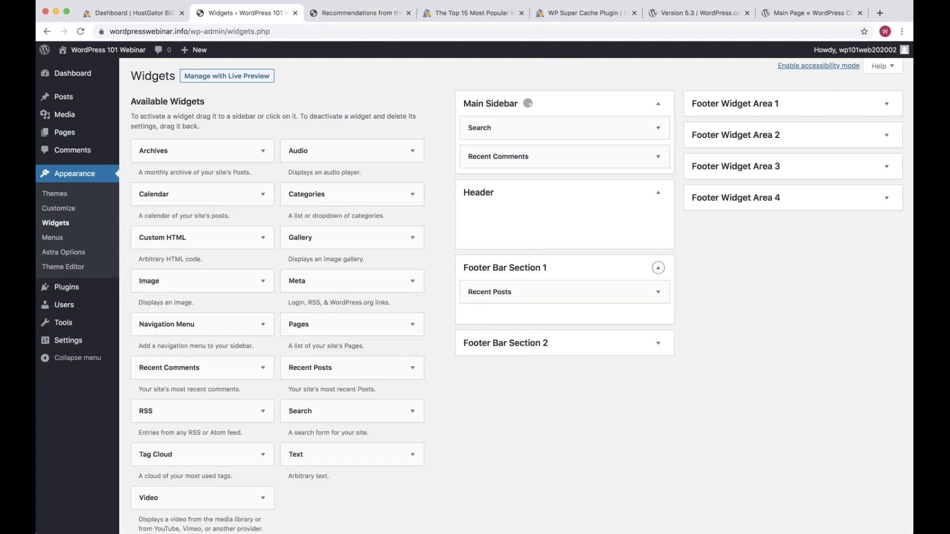
{"action": "left_click_drag", "start_coordinate": [515, 292], "coordinate": [514, 183]}
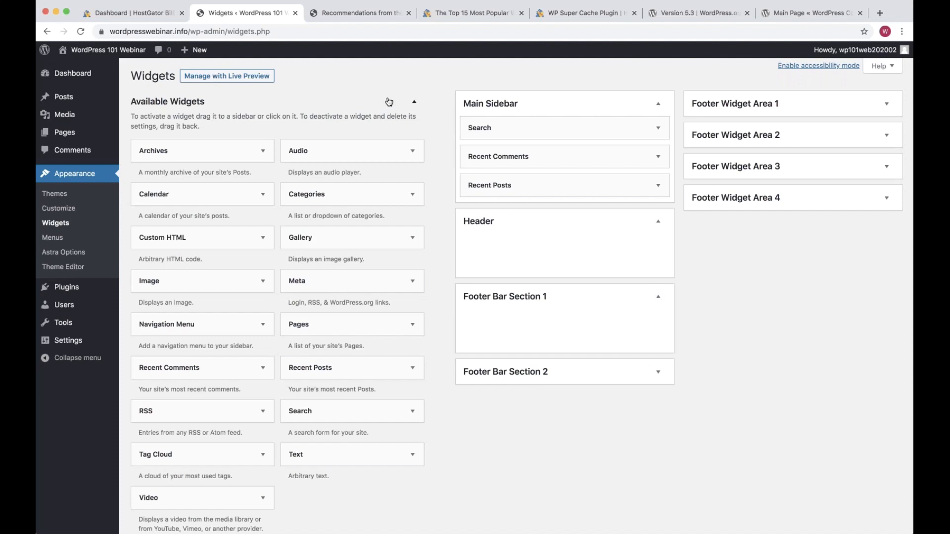
{"action": "left_click", "coordinate": [389, 102]}
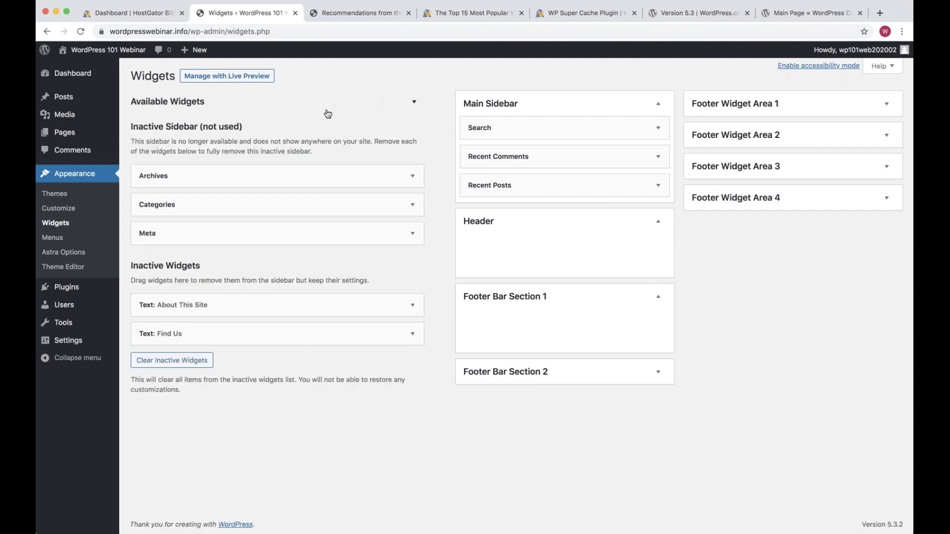
{"action": "mouse_move", "coordinate": [92, 290]}
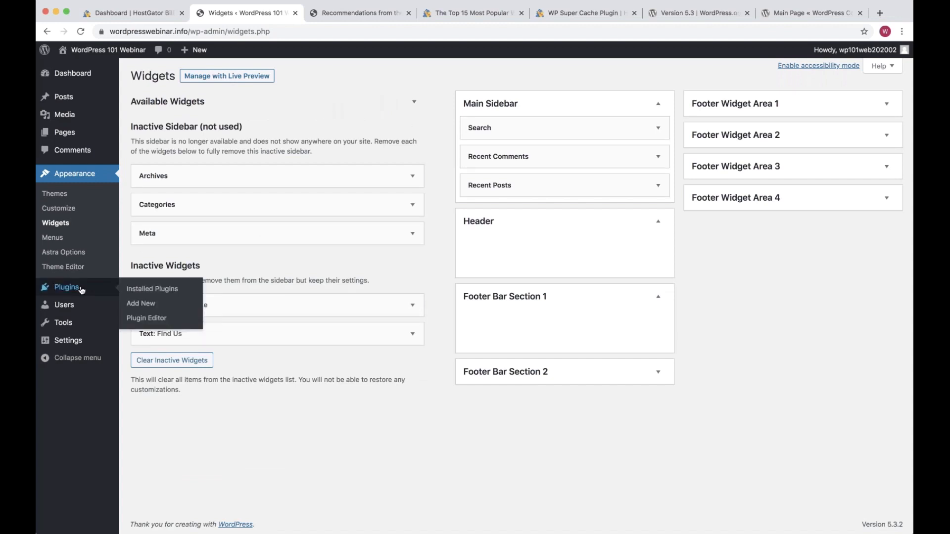
Check Installed Plugins (only inactive Akismet Anti-Spam), then go to Add New plugins
{"action": "left_click", "coordinate": [82, 291]}
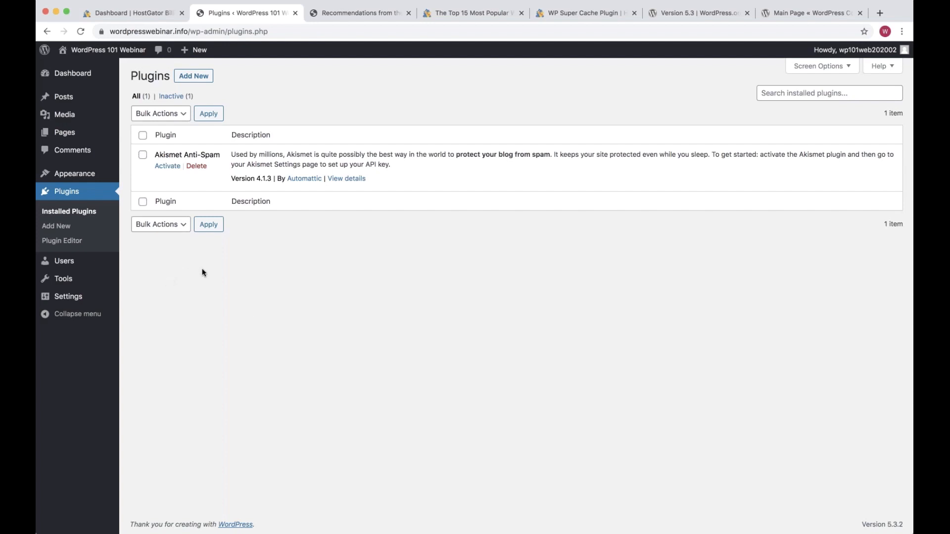
{"action": "left_click", "coordinate": [197, 76]}
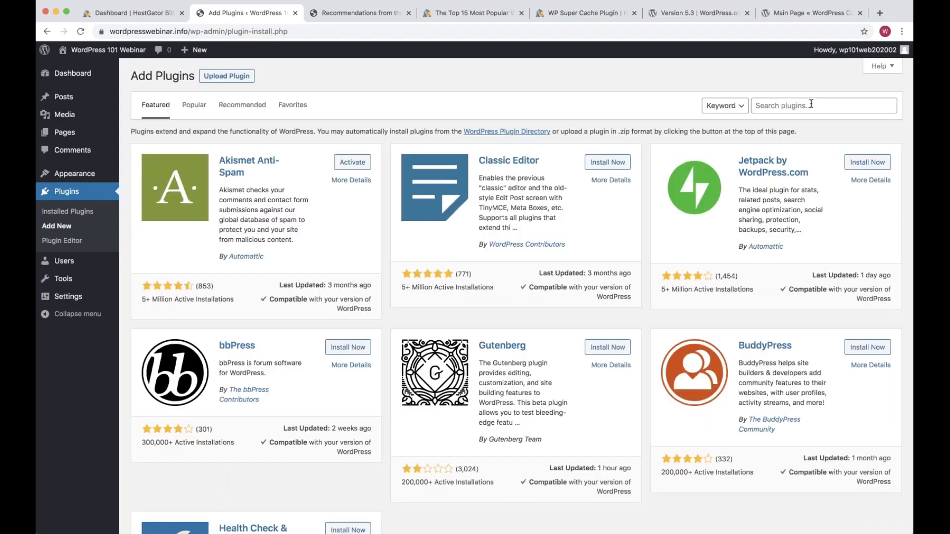
Search plugins for woocommerce, then cache (3,468 results), and switch to the Top 15 article
{"action": "left_click", "coordinate": [811, 104]}
{"action": "type", "text": "woocommerce"}
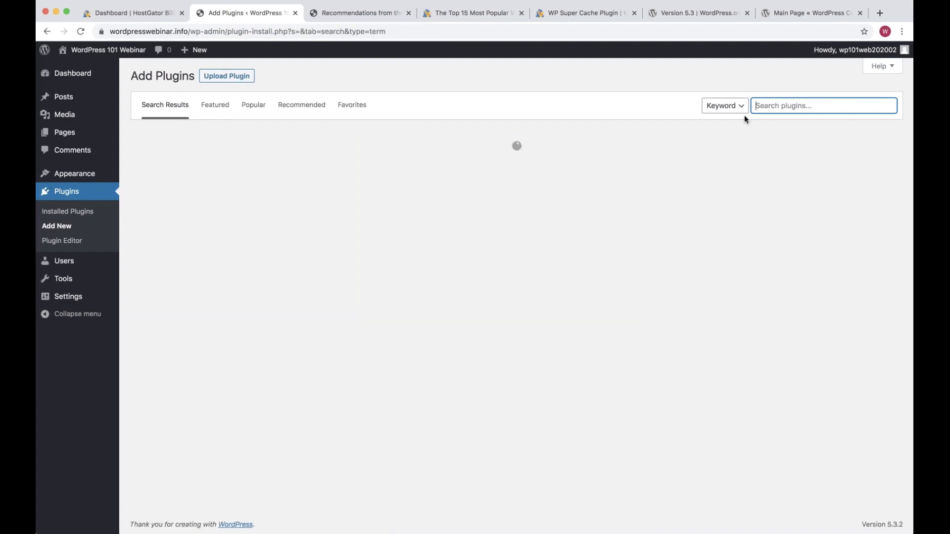
{"action": "type", "text": "woocommerce"}
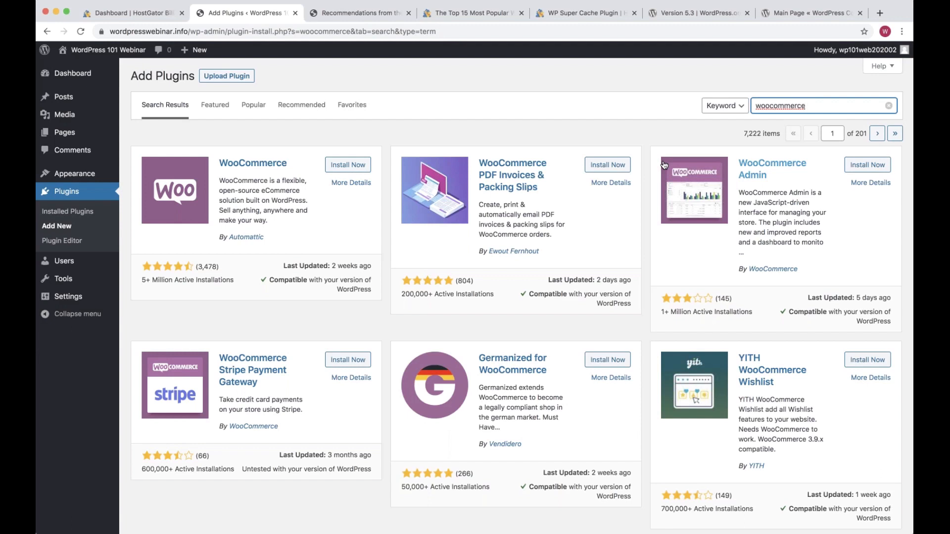
{"action": "key", "text": "super+a"}
{"action": "type", "text": "cache"}
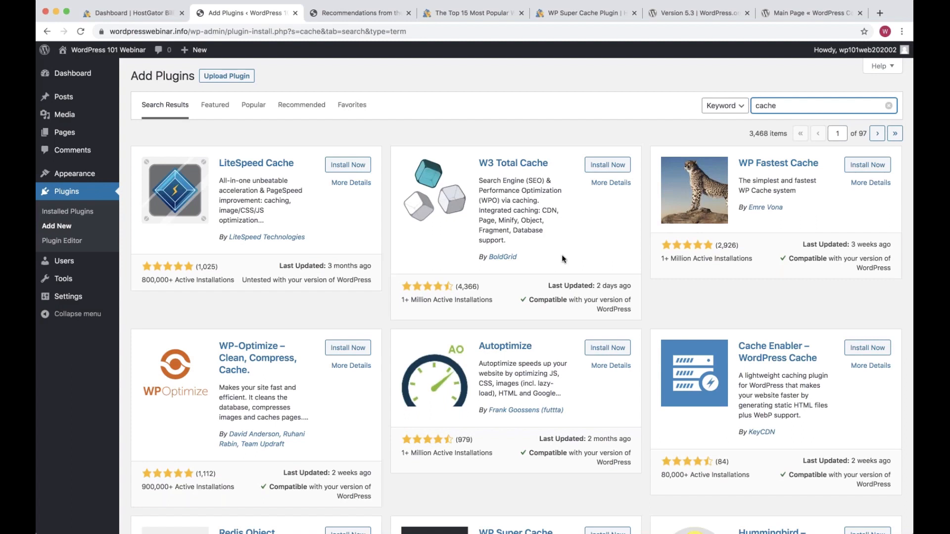
{"action": "scroll", "coordinate": [562, 255], "scroll_direction": "down", "scroll_amount": 1}
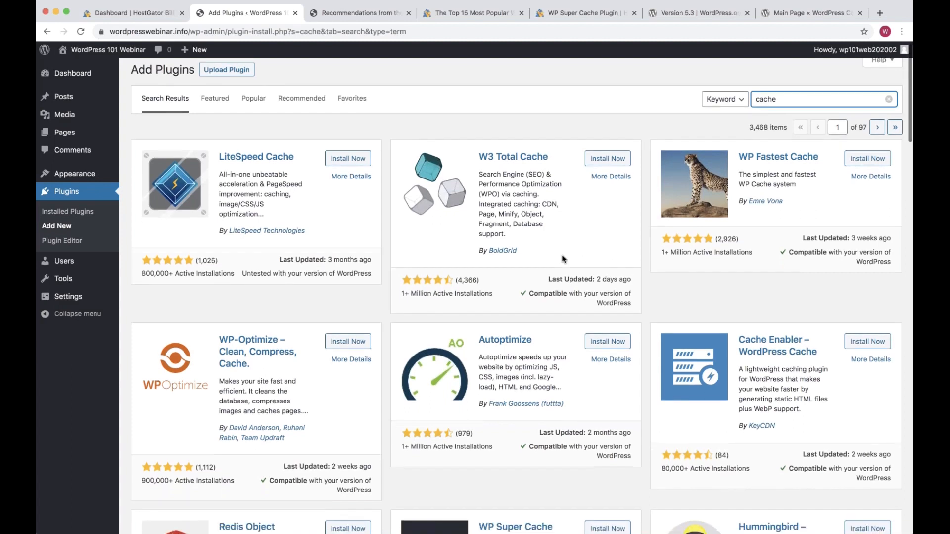
{"action": "scroll", "coordinate": [865, 132], "scroll_direction": "up", "scroll_amount": 1}
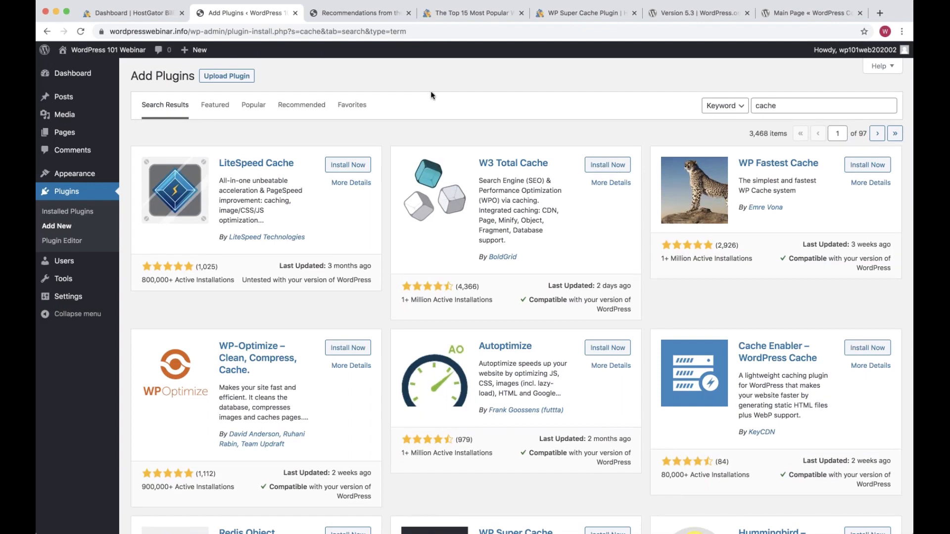
{"action": "left_click", "coordinate": [465, 14]}
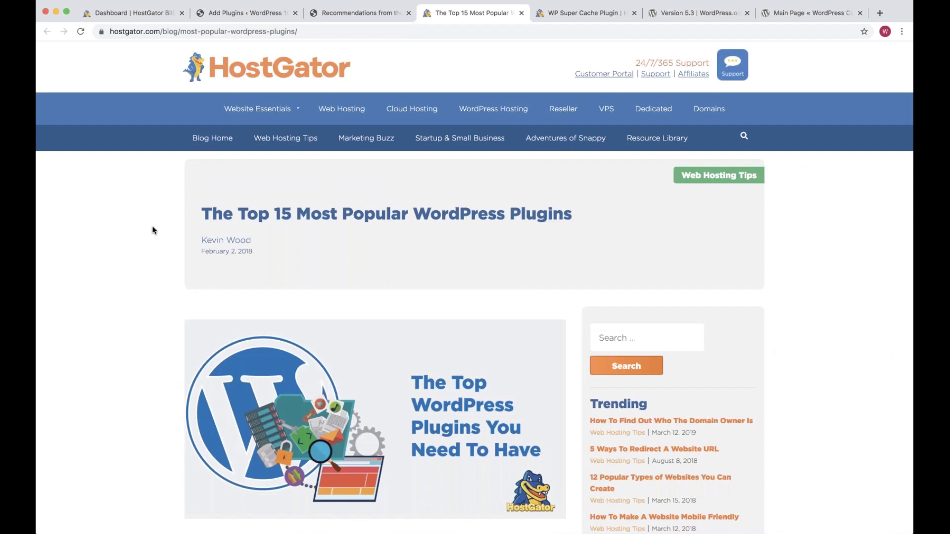
Scroll the Top 15 plugins article down to Yoast SEO, then switch to the WP Super Cache tab
{"action": "scroll", "coordinate": [153, 227], "scroll_direction": "down", "scroll_amount": 1}
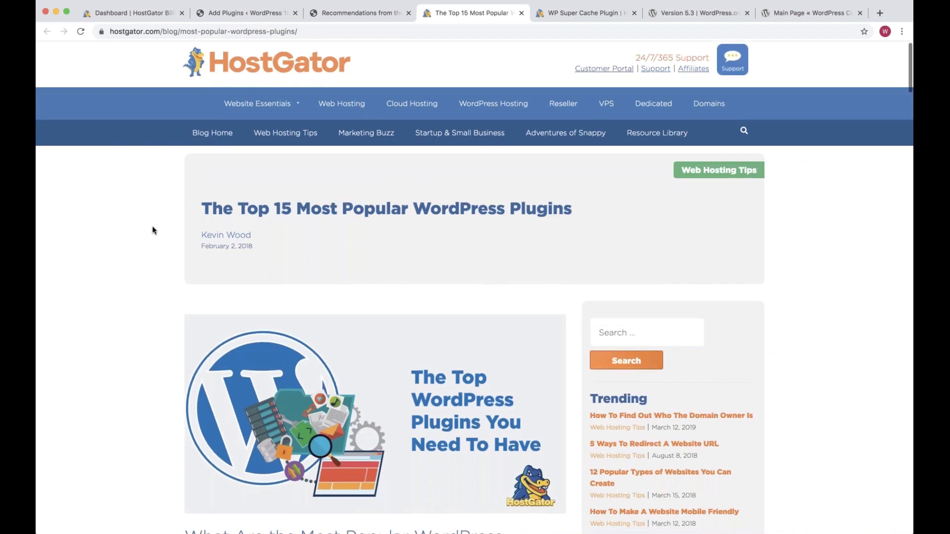
{"action": "scroll", "coordinate": [152, 230], "scroll_direction": "down", "scroll_amount": 5}
{"action": "scroll", "coordinate": [152, 230], "scroll_direction": "down", "scroll_amount": 3}
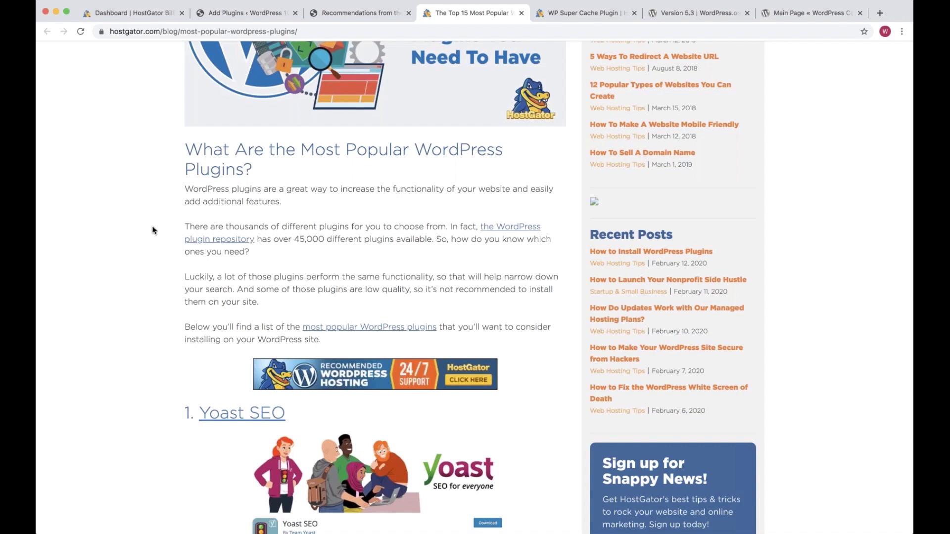
{"action": "key", "text": "ctrl+Tab"}
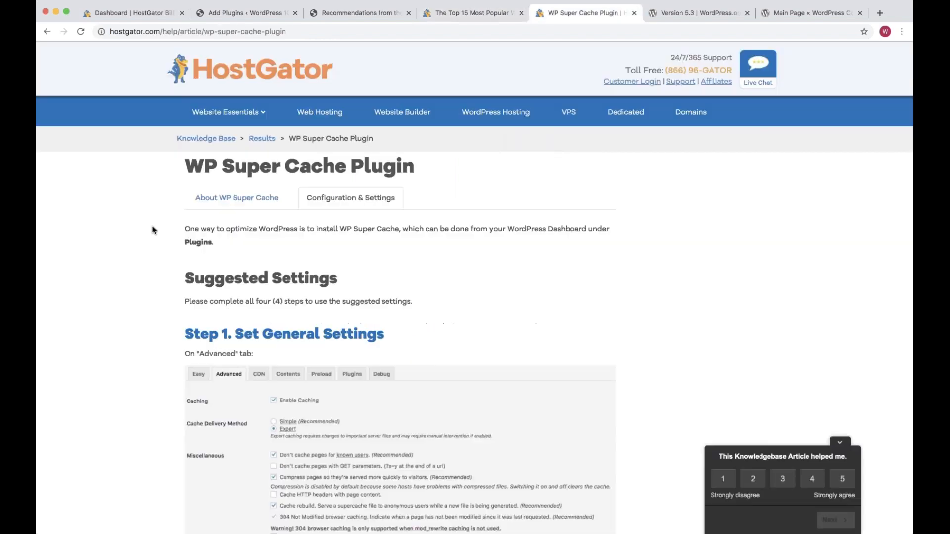
{"action": "left_click", "coordinate": [244, 205]}
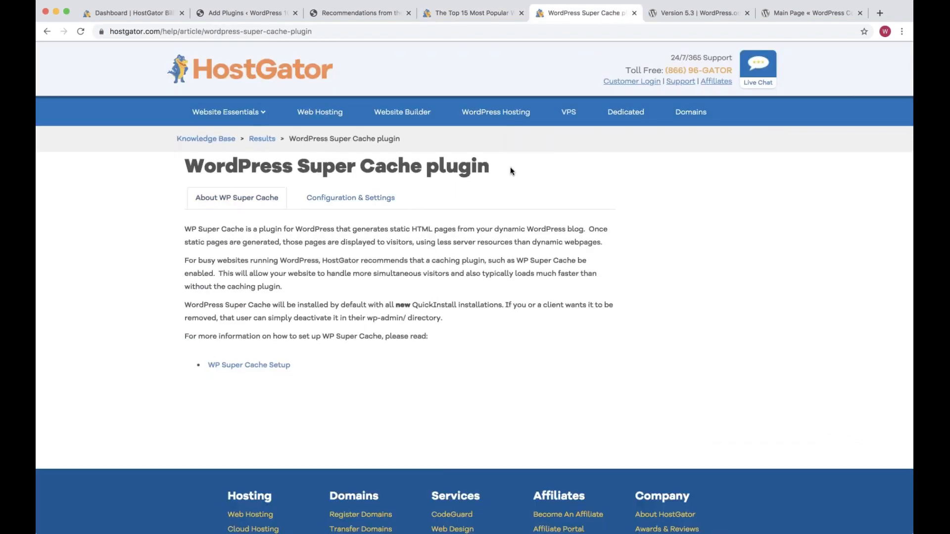
{"action": "left_click_drag", "start_coordinate": [489, 167], "coordinate": [299, 158]}
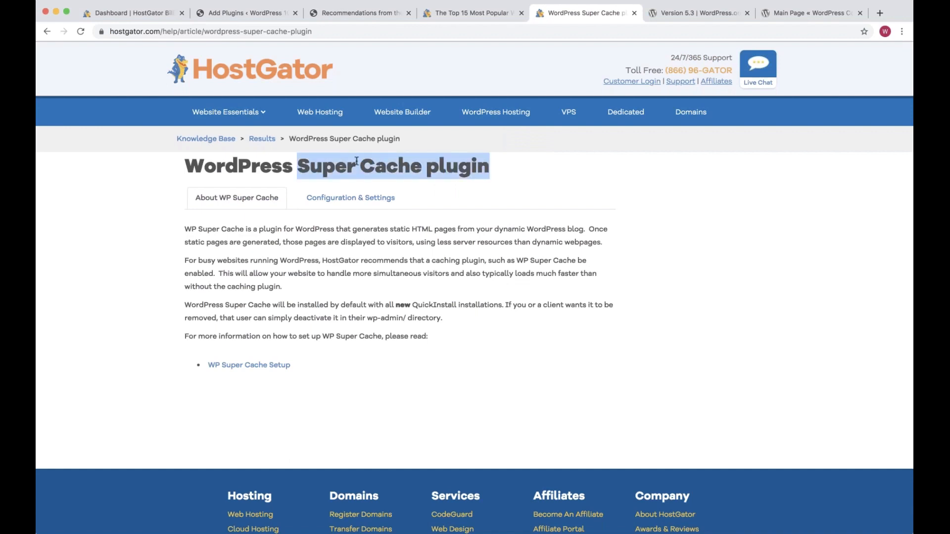
{"action": "left_click", "coordinate": [370, 202]}
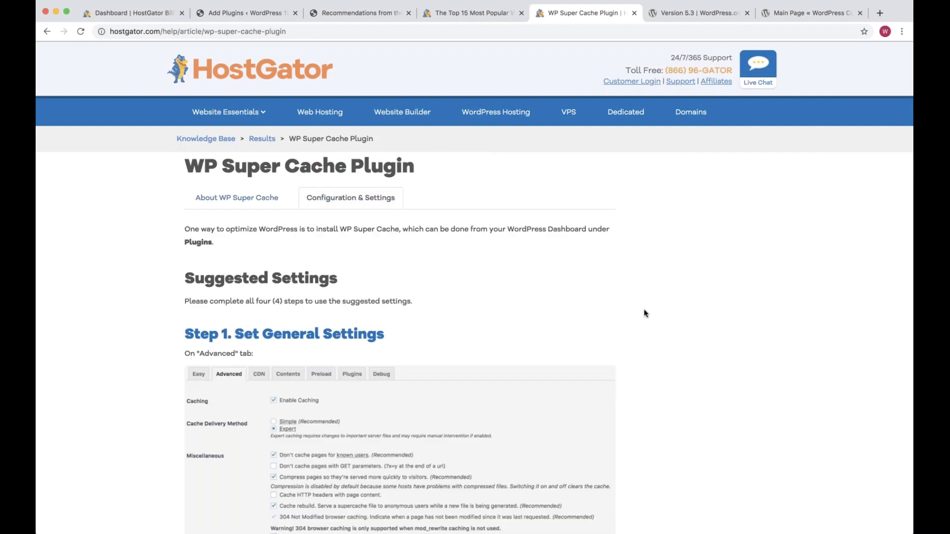
{"action": "scroll", "coordinate": [644, 312], "scroll_direction": "down", "scroll_amount": 3}
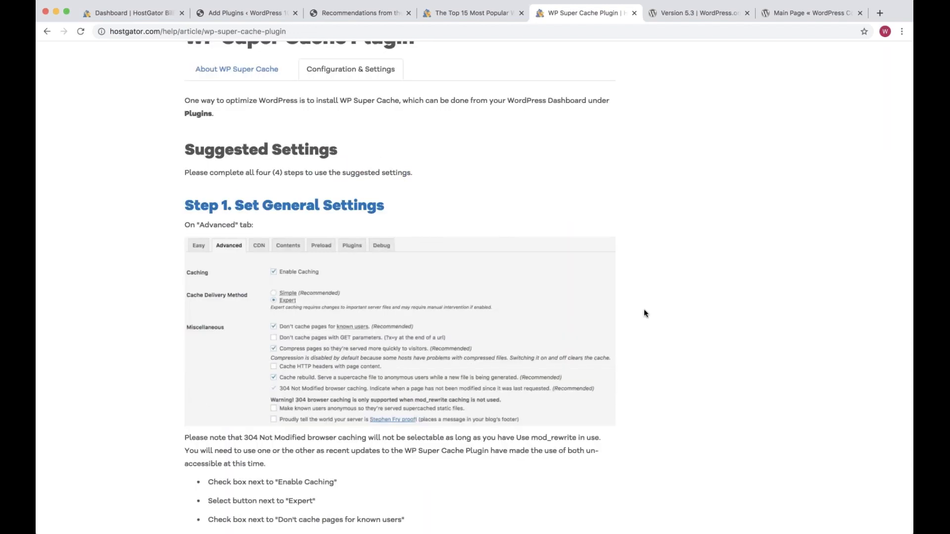
{"action": "scroll", "coordinate": [644, 313], "scroll_direction": "down", "scroll_amount": 1}
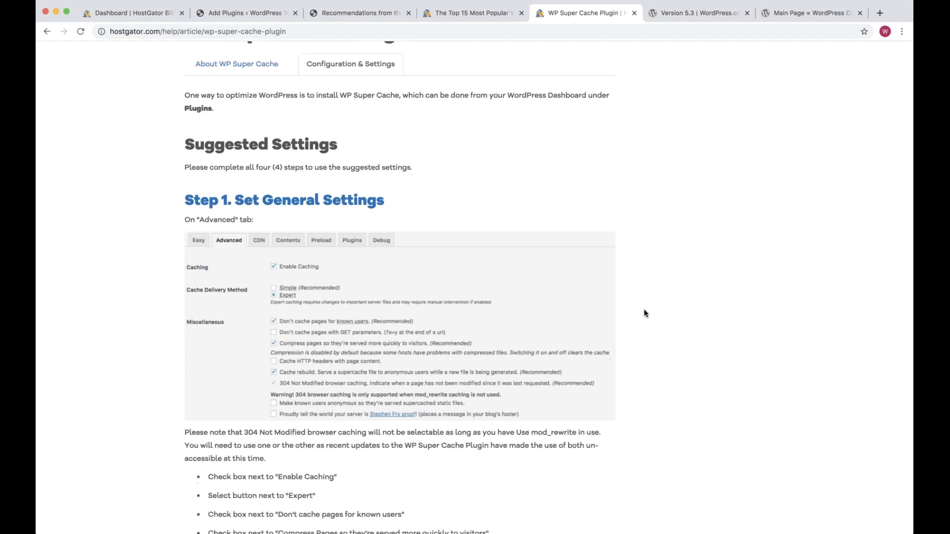
{"action": "scroll", "coordinate": [371, 157], "scroll_direction": "up", "scroll_amount": 1}
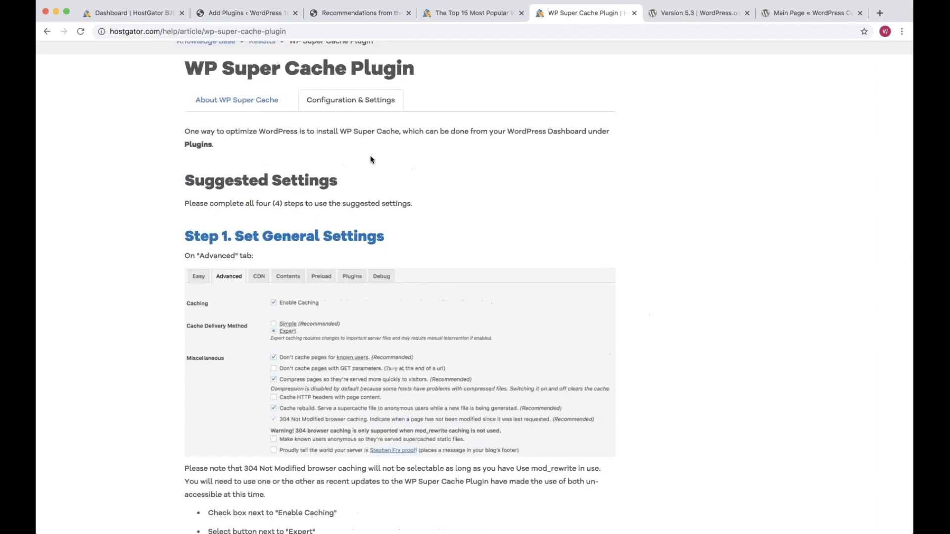
Search plugins for 'super cache', review WP Super Cache (Automattic, 2+ million installs, rating) and install it
{"action": "left_click", "coordinate": [468, 16]}
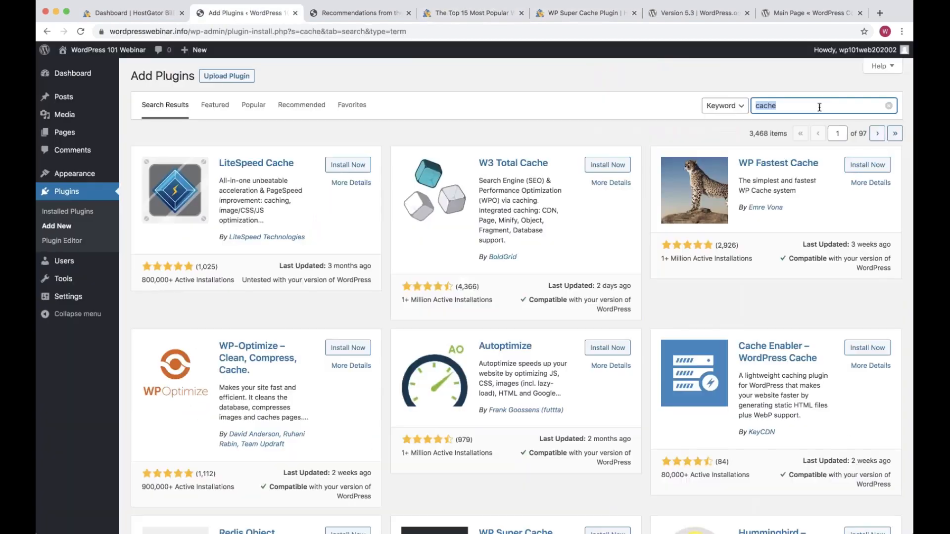
{"action": "type", "text": "super cache"}
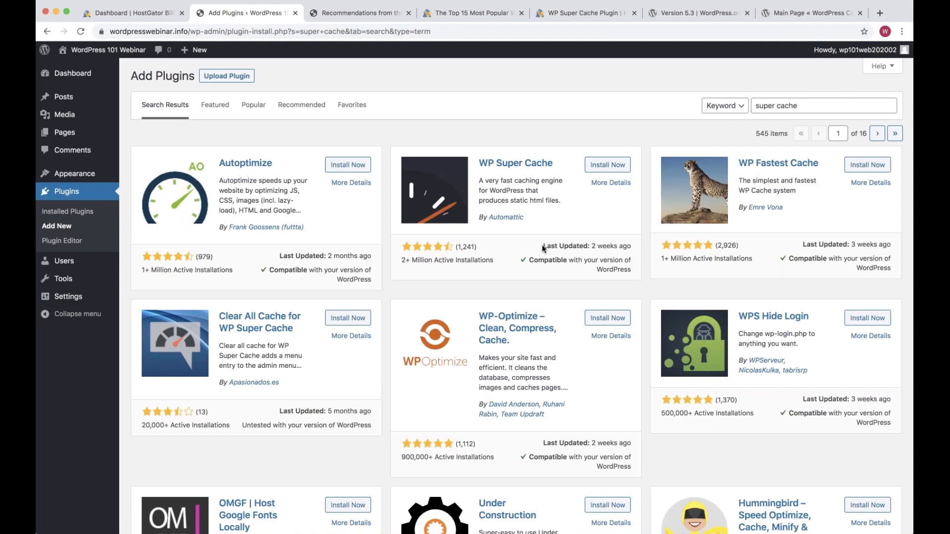
{"action": "left_click_drag", "start_coordinate": [542, 246], "coordinate": [630, 249]}
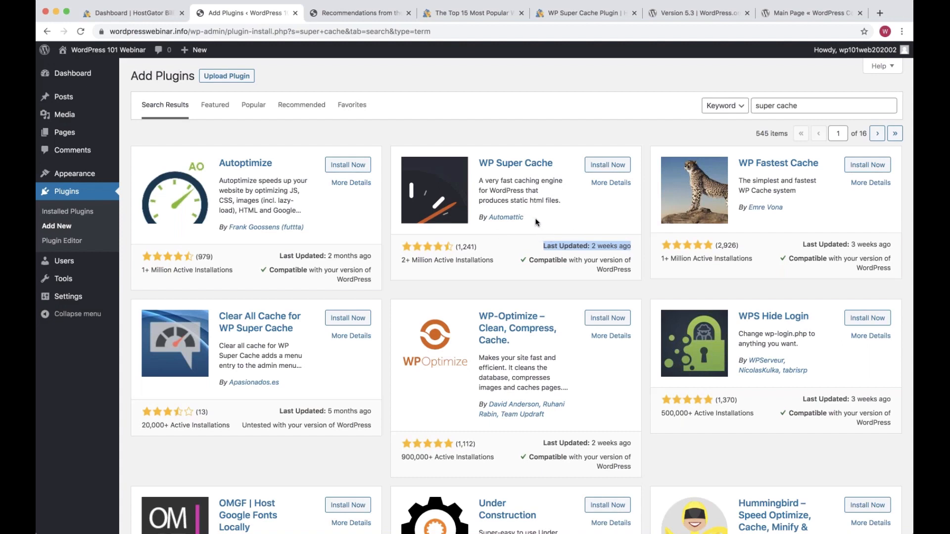
{"action": "left_click_drag", "start_coordinate": [536, 222], "coordinate": [479, 216]}
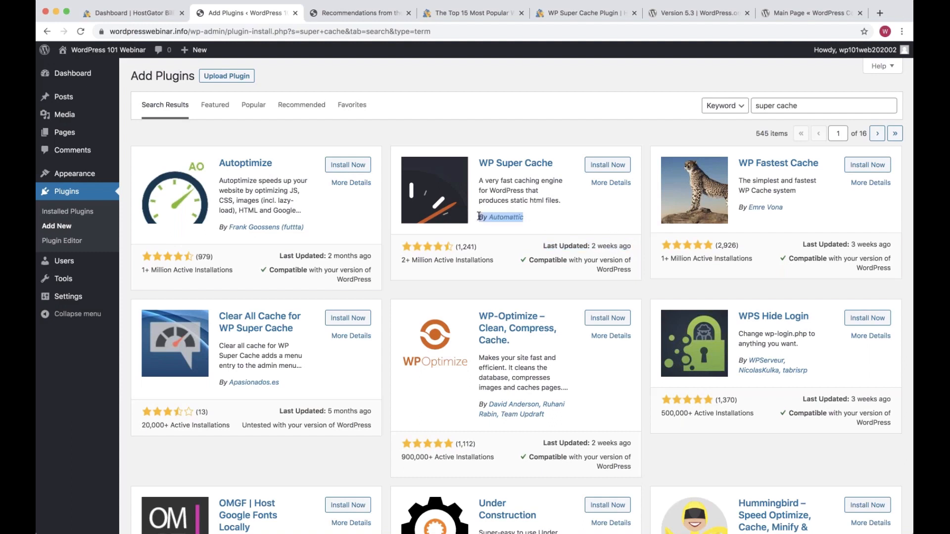
{"action": "left_click", "coordinate": [495, 246]}
{"action": "left_click_drag", "start_coordinate": [401, 260], "coordinate": [492, 260]}
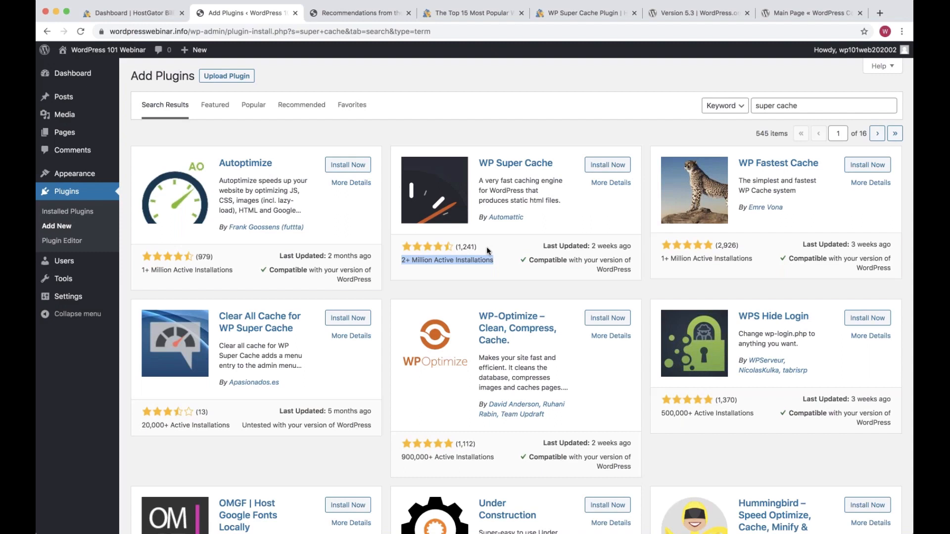
{"action": "left_click_drag", "start_coordinate": [454, 246], "coordinate": [629, 245]}
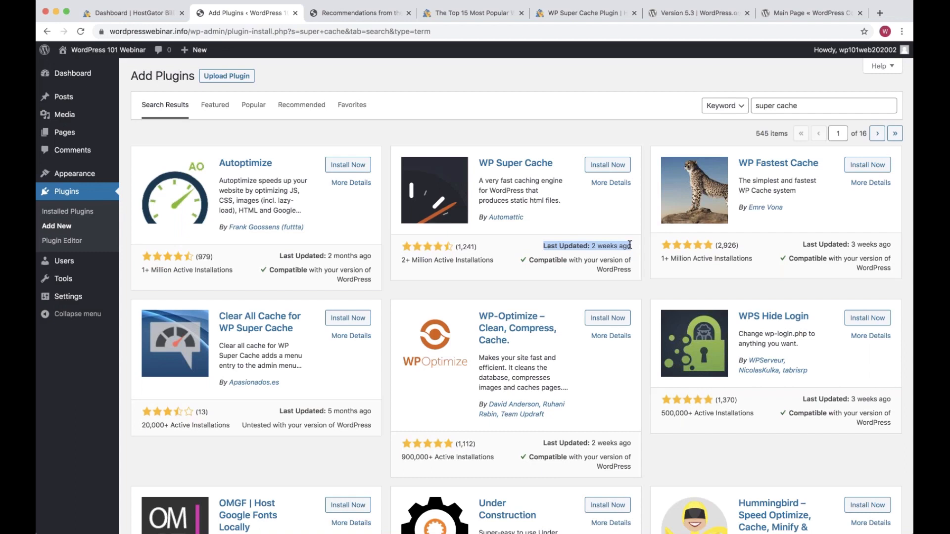
{"action": "left_click", "coordinate": [609, 166]}
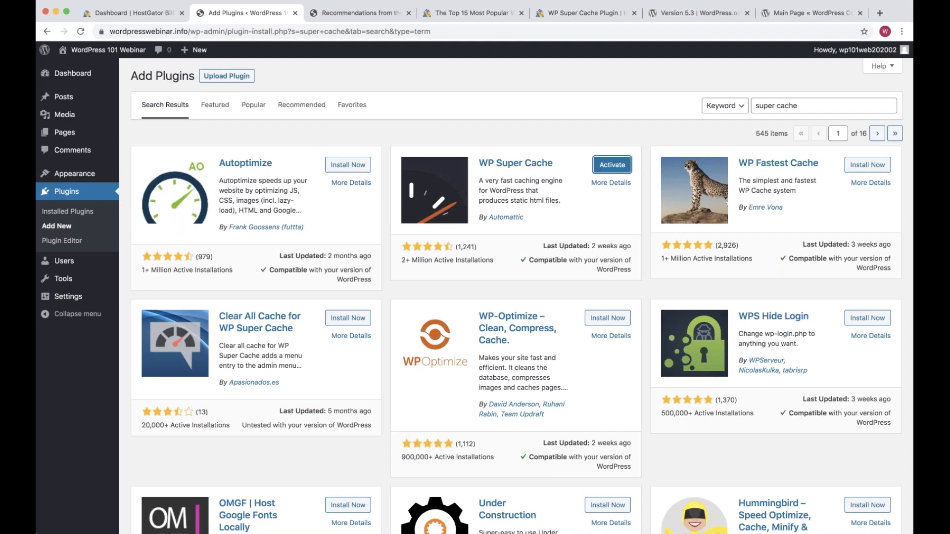
Activate WP Super Cache and follow its notice link to the plugin admin page, with the HostGator article alongside
{"action": "left_click", "coordinate": [612, 167]}
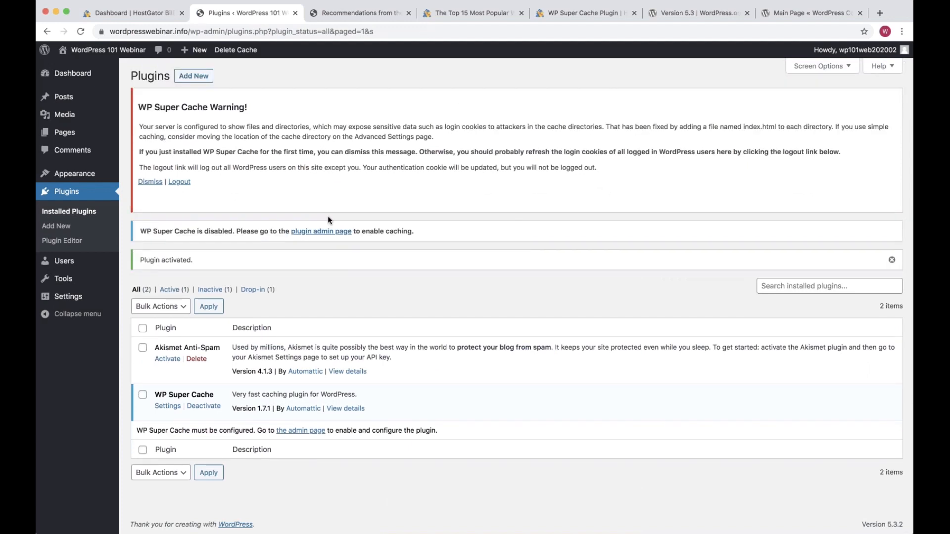
{"action": "left_click_drag", "start_coordinate": [328, 217], "coordinate": [139, 126]}
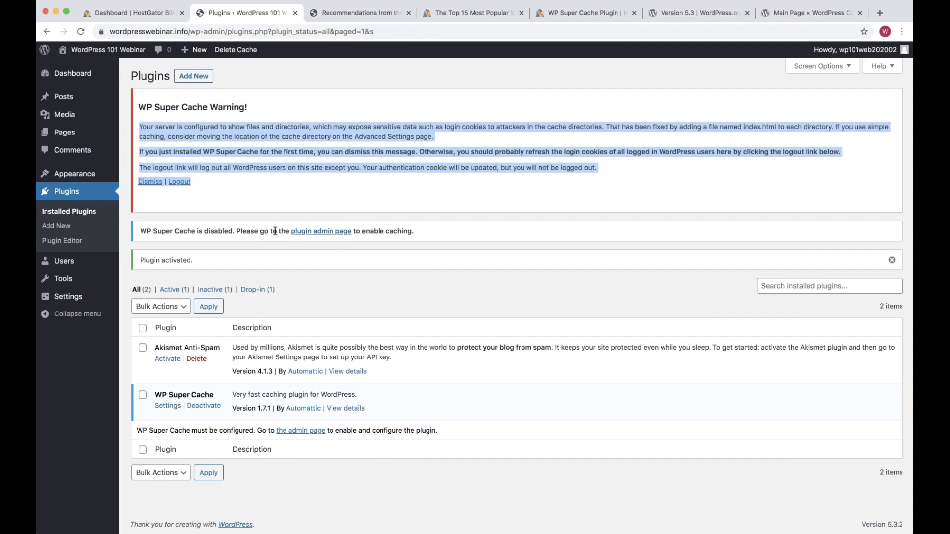
{"action": "left_click", "coordinate": [329, 234]}
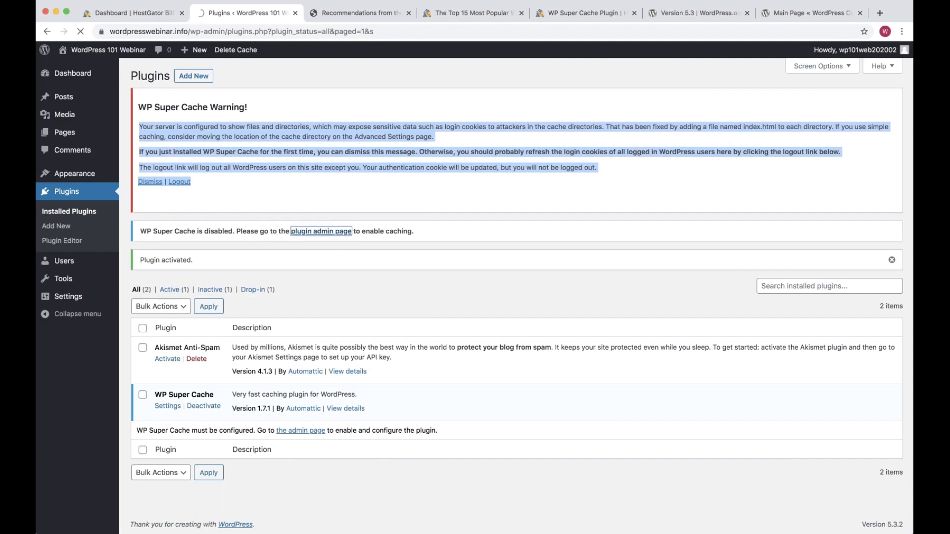
{"action": "left_click_drag", "start_coordinate": [583, 17], "coordinate": [346, 17]}
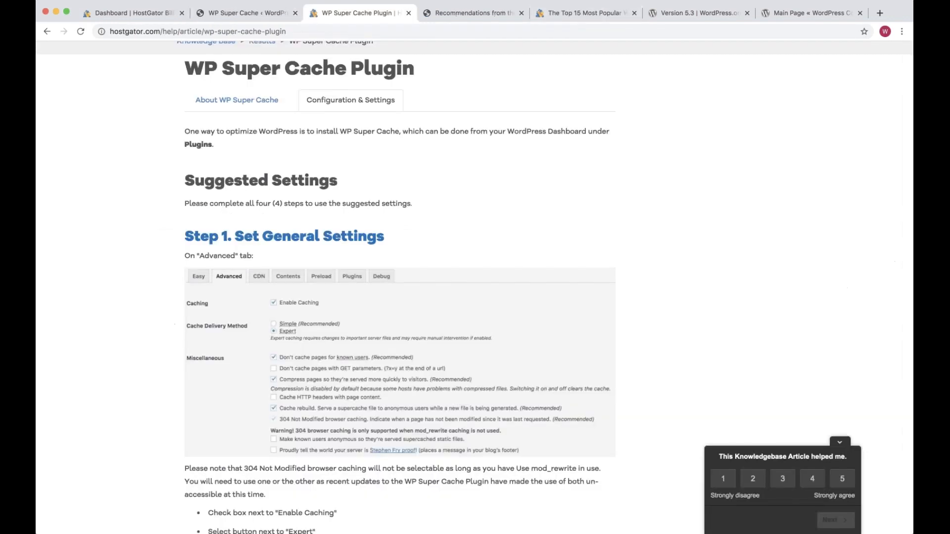
Check the article's Step 1 general settings, then turn on Enable Caching in WP Super Cache's Advanced tab
{"action": "scroll", "coordinate": [474, 287], "scroll_direction": "down", "scroll_amount": 1}
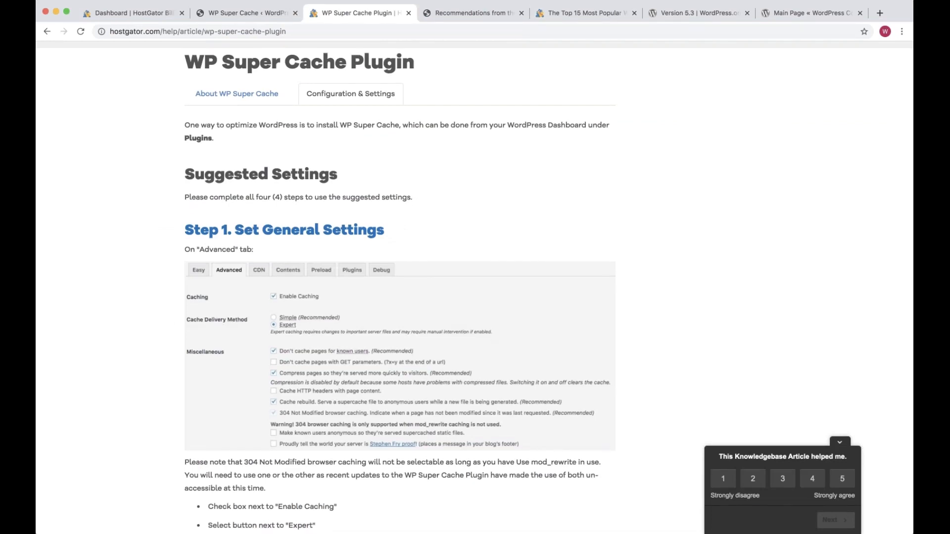
{"action": "scroll", "coordinate": [285, 168], "scroll_direction": "down", "scroll_amount": 2}
{"action": "triple_click", "coordinate": [284, 154]}
{"action": "key", "text": "ctrl+shift+Tab"}
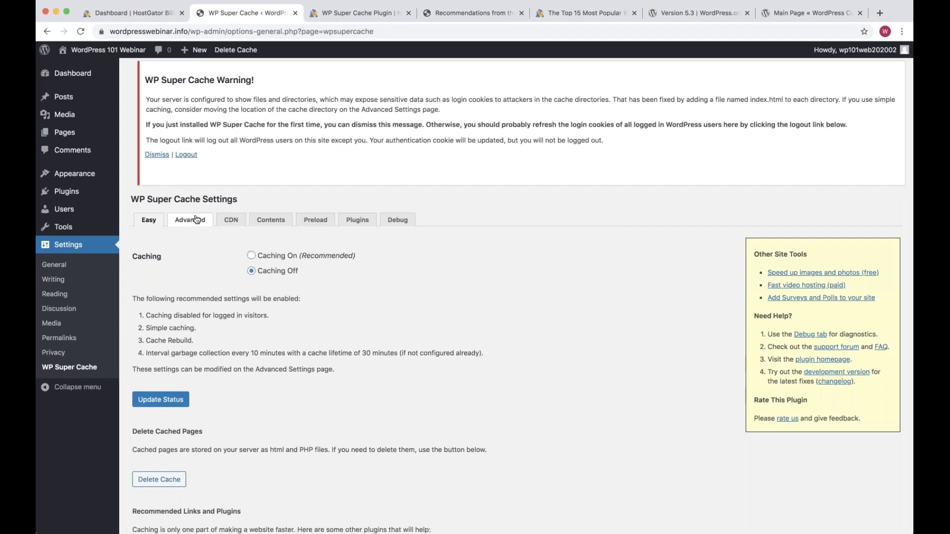
{"action": "left_click", "coordinate": [197, 219]}
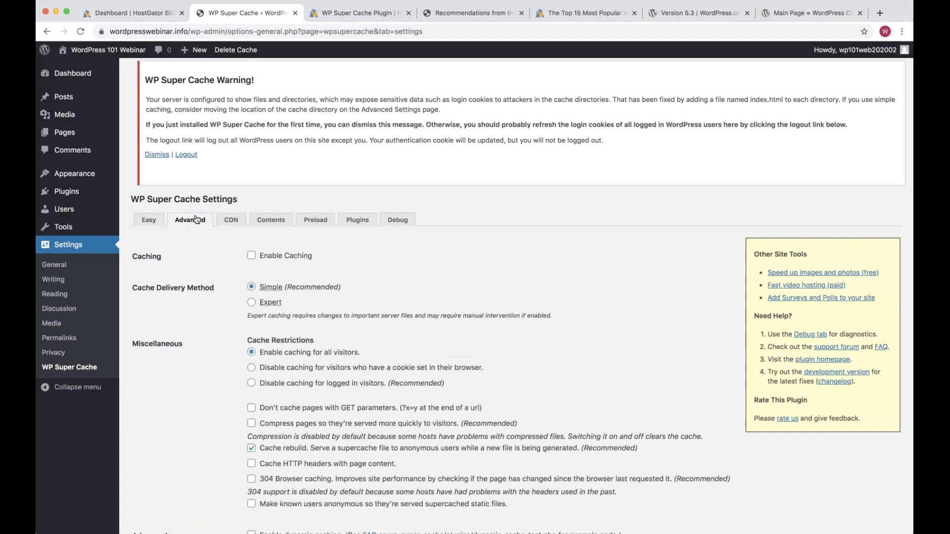
{"action": "left_click", "coordinate": [251, 255]}
Compare the Advanced settings against the HostGator article and the Recommendations from the Webinar page
{"action": "key", "text": "ctrl+Tab"}
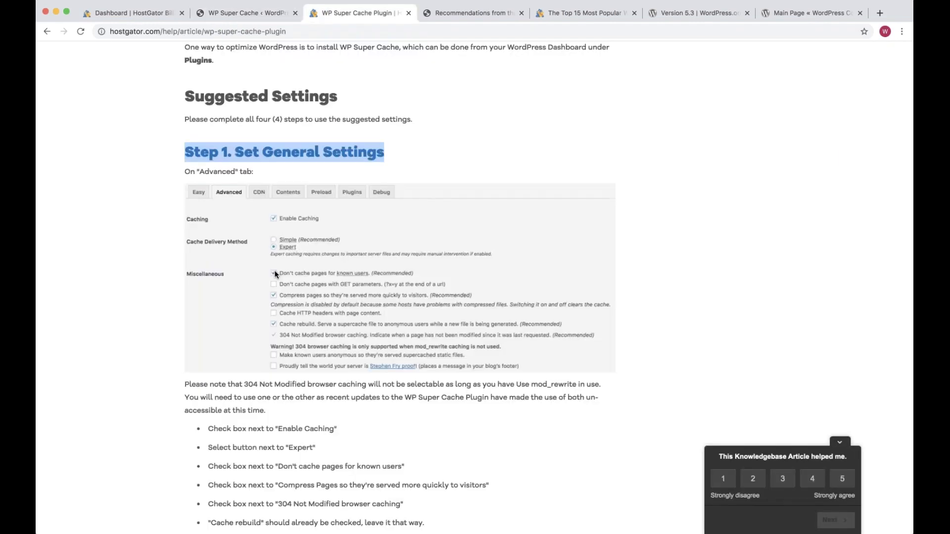
{"action": "key", "text": "ctrl+shift+Tab"}
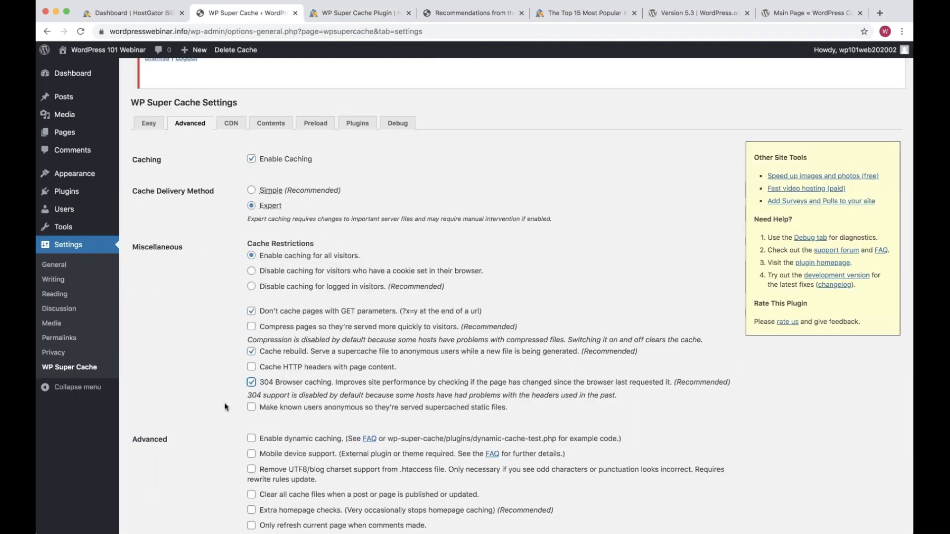
{"action": "scroll", "coordinate": [225, 407], "scroll_direction": "down", "scroll_amount": 1}
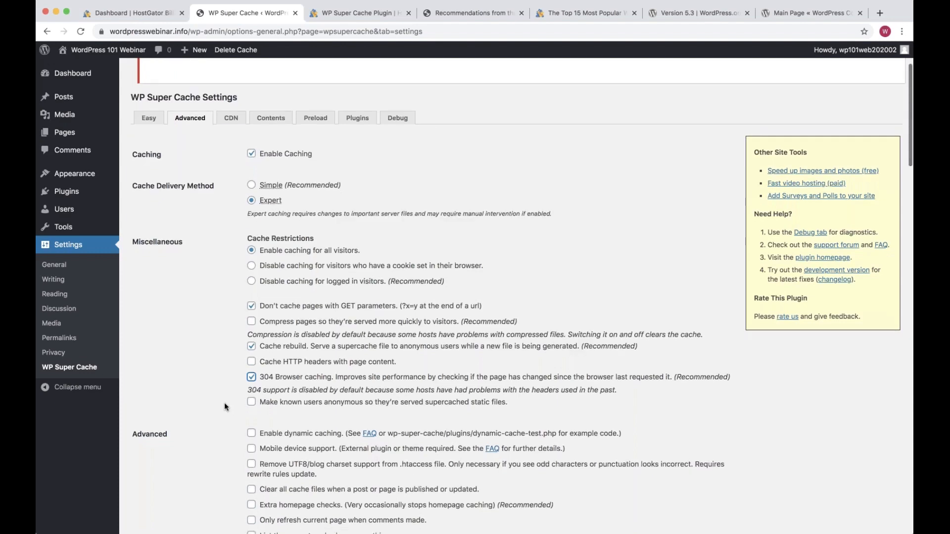
{"action": "key", "text": "ctrl+Tab"}
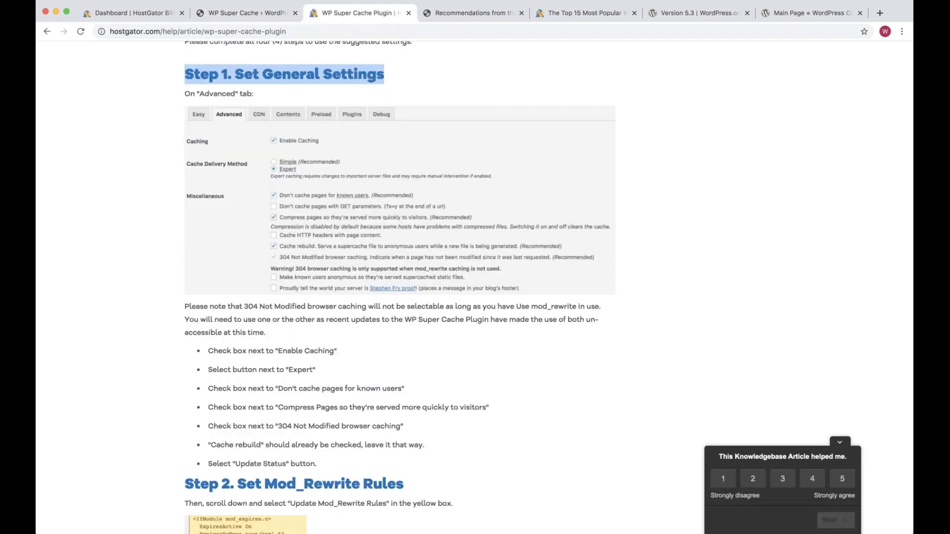
{"action": "key", "text": "ctrl+Tab"}
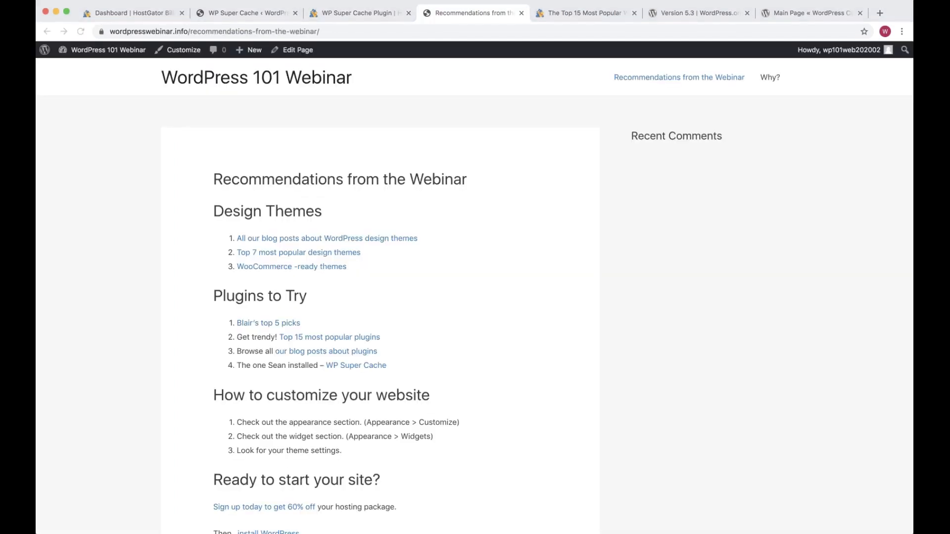
{"action": "key", "text": "ctrl+shift+Tab"}
{"action": "key", "text": "ctrl+shift+Tab"}
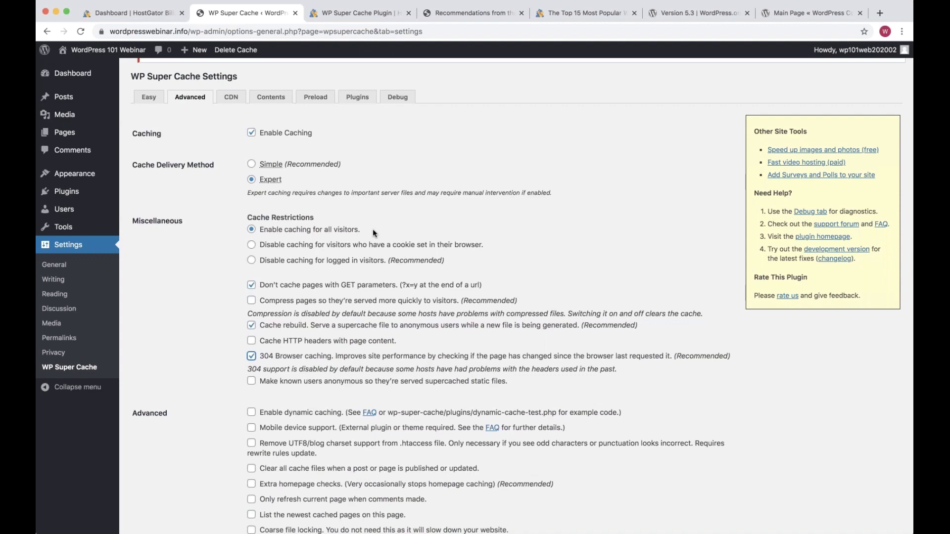
Review the caching options against the article's checklist and save them with Update Status
{"action": "left_click_drag", "start_coordinate": [373, 229], "coordinate": [287, 231]}
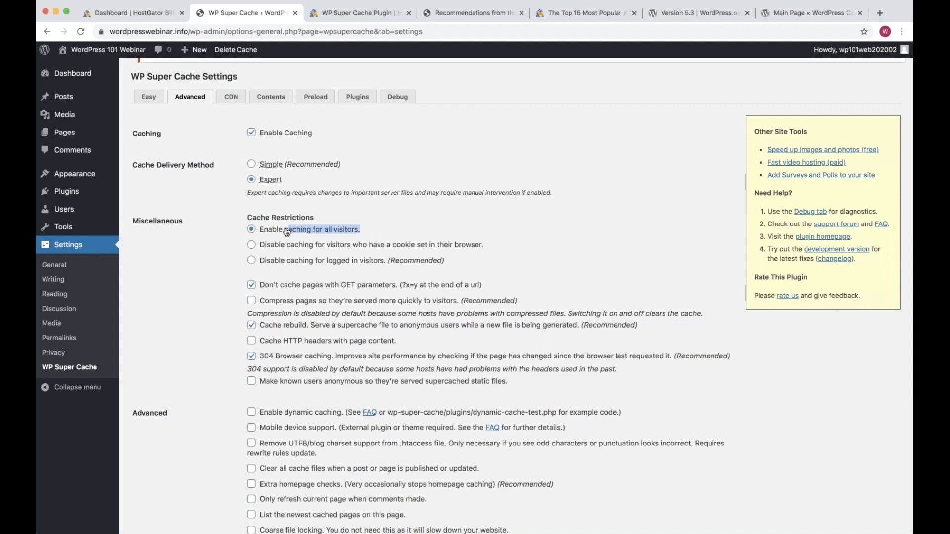
{"action": "scroll", "coordinate": [211, 296], "scroll_direction": "down", "scroll_amount": 3}
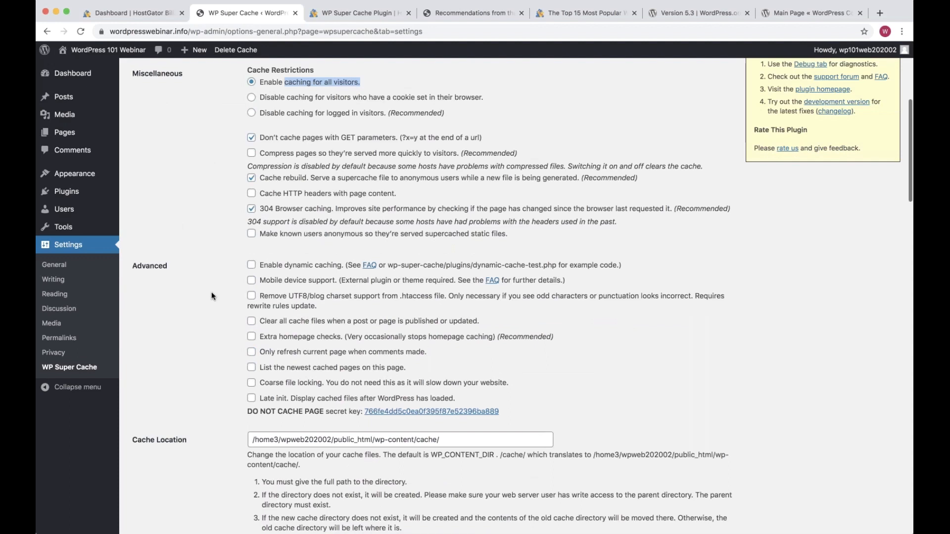
{"action": "scroll", "coordinate": [211, 295], "scroll_direction": "down", "scroll_amount": 1}
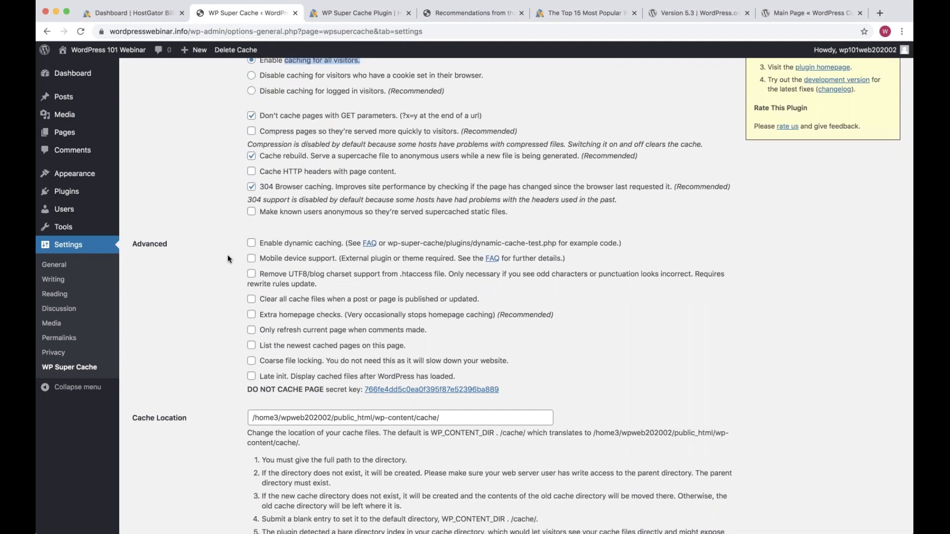
{"action": "scroll", "coordinate": [228, 259], "scroll_direction": "down", "scroll_amount": 2}
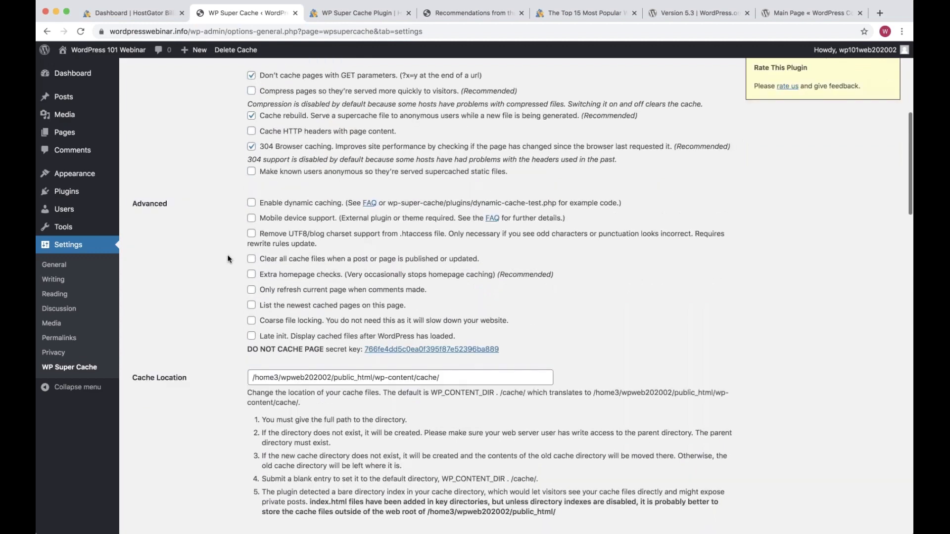
{"action": "key", "text": "ctrl+Tab"}
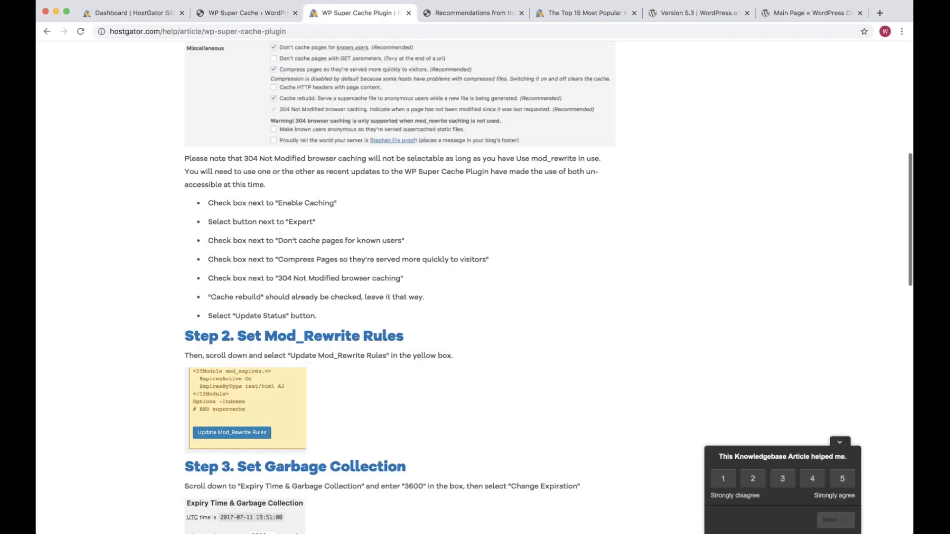
{"action": "key", "text": "ctrl+shift+Tab"}
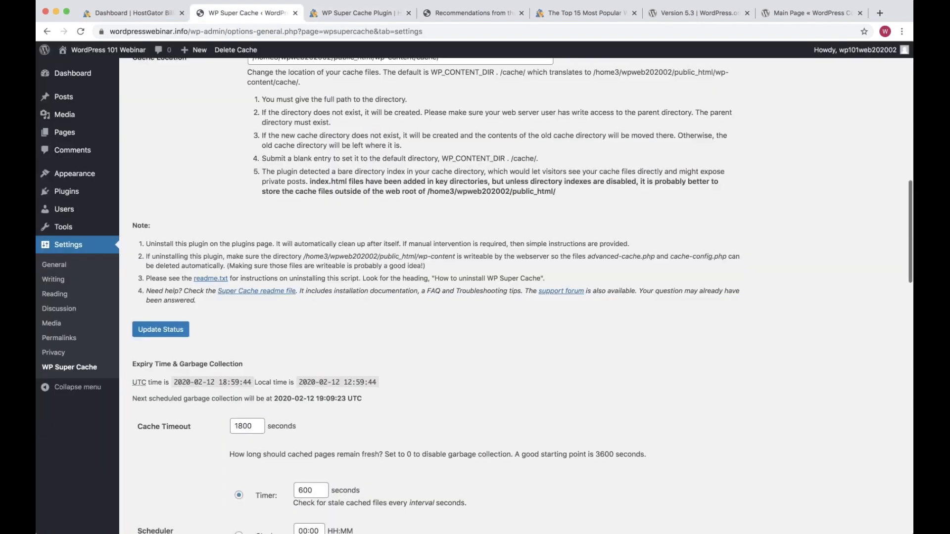
{"action": "scroll", "coordinate": [474, 297], "scroll_direction": "down", "scroll_amount": 15}
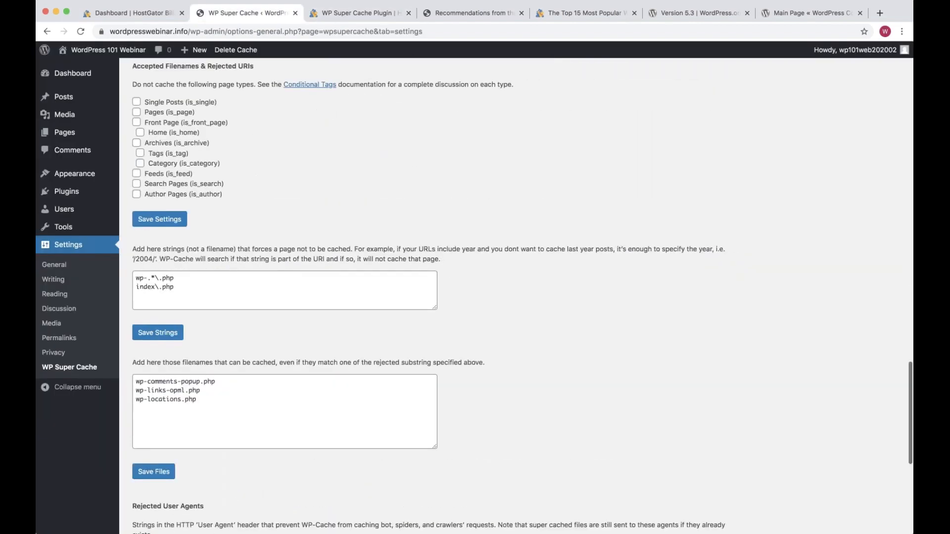
{"action": "scroll", "coordinate": [192, 290], "scroll_direction": "down", "scroll_amount": 7}
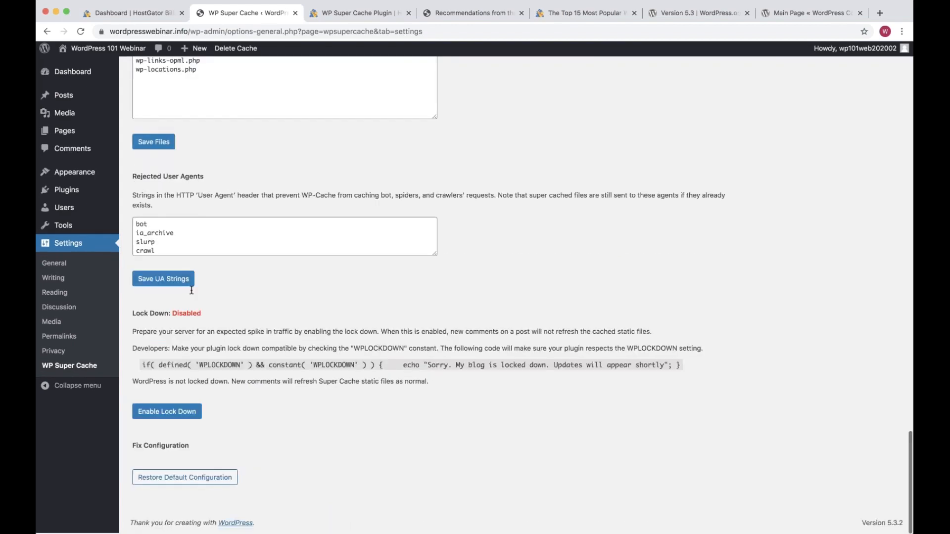
{"action": "scroll", "coordinate": [191, 290], "scroll_direction": "up", "scroll_amount": 8}
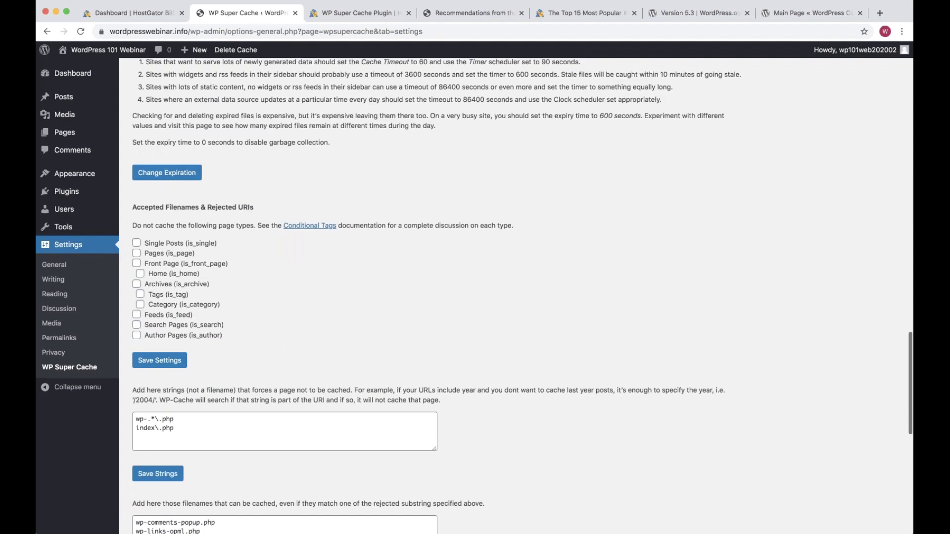
{"action": "scroll", "coordinate": [199, 308], "scroll_direction": "up", "scroll_amount": 10}
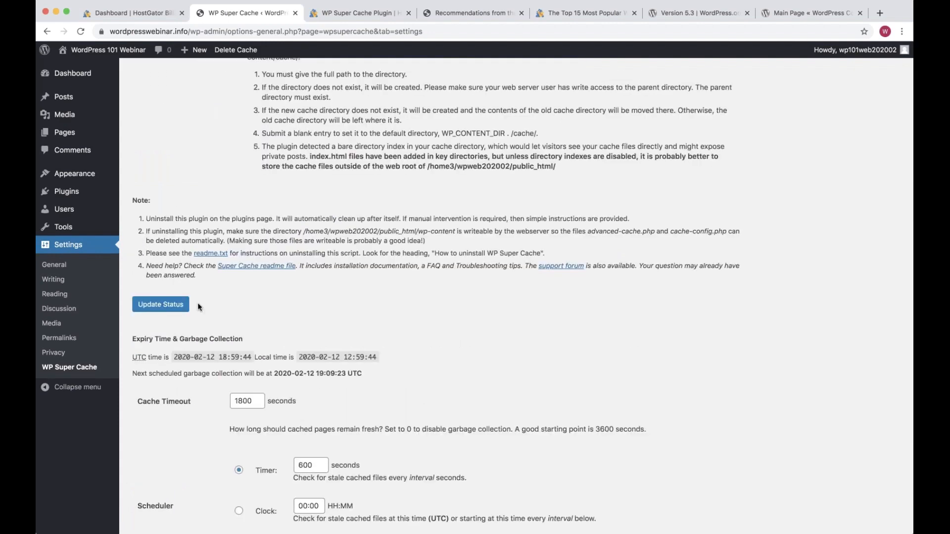
{"action": "left_click", "coordinate": [178, 304]}
Find 'files' on the settings page, then go to the Installed Plugins list
{"action": "scroll", "coordinate": [251, 195], "scroll_direction": "up", "scroll_amount": 1}
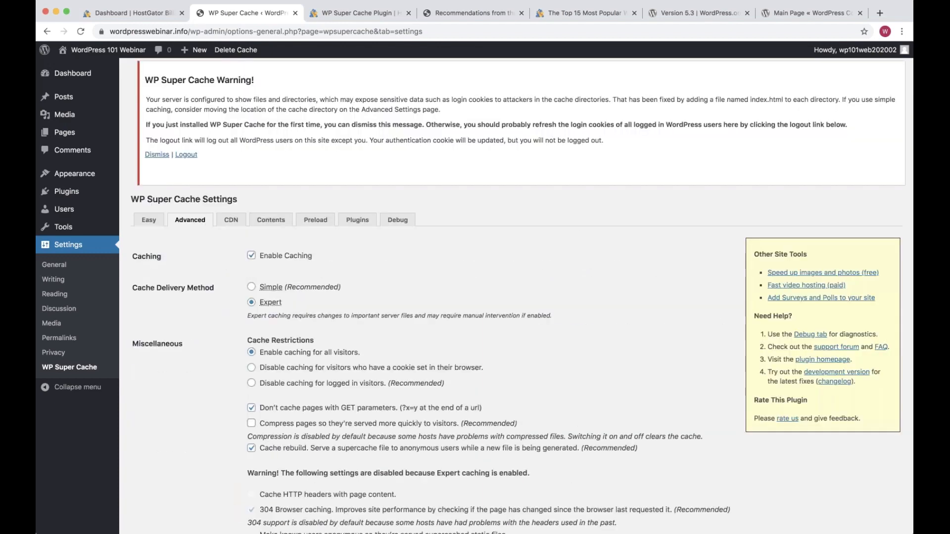
{"action": "key", "text": "super+f"}
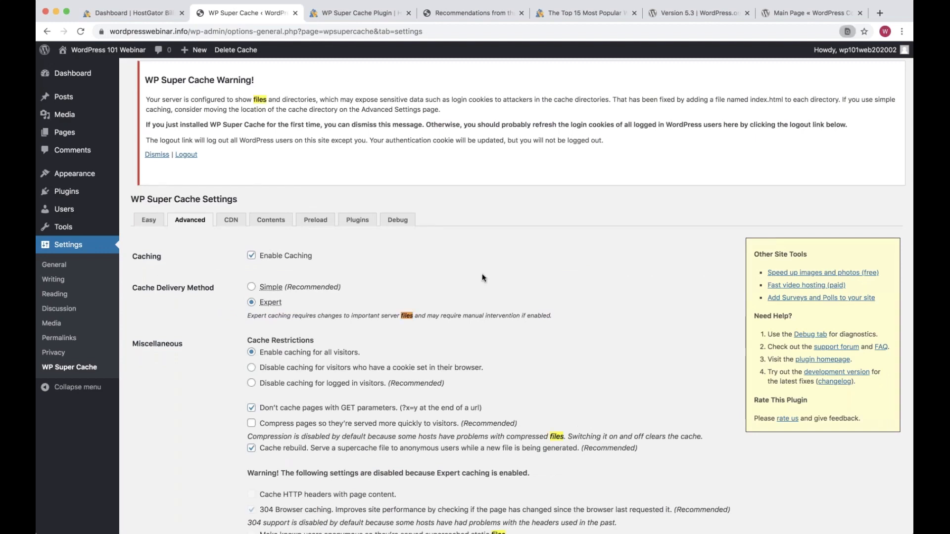
{"action": "key", "text": "Return"}
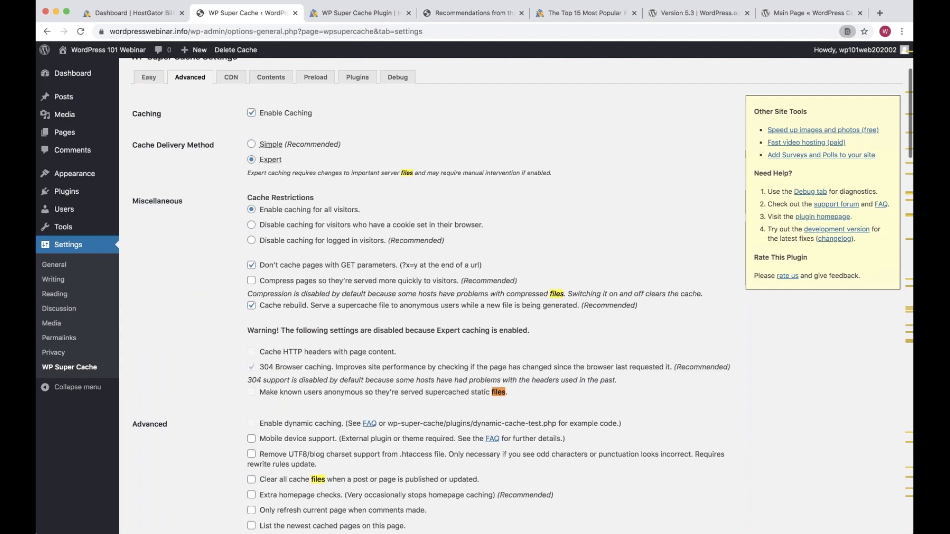
{"action": "scroll", "coordinate": [879, 53], "scroll_direction": "up", "scroll_amount": 3}
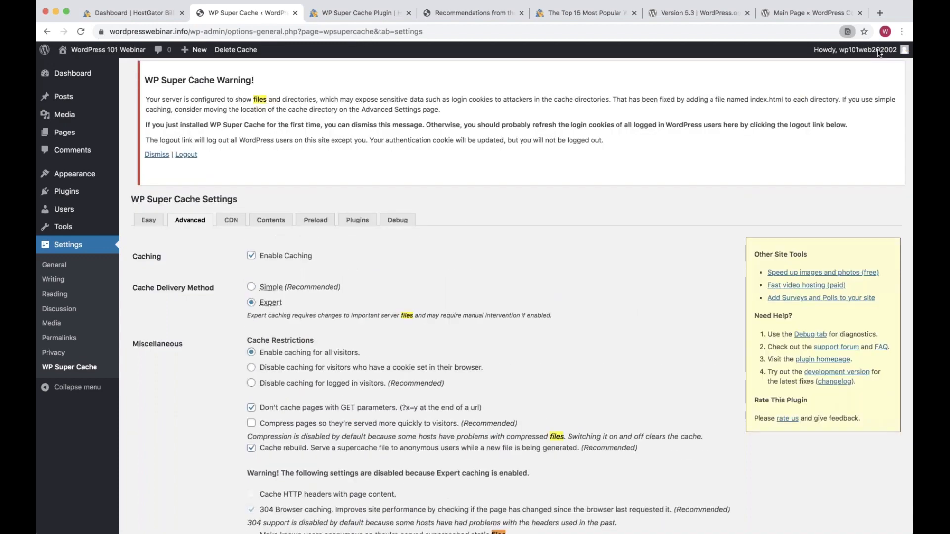
{"action": "left_click", "coordinate": [75, 193]}
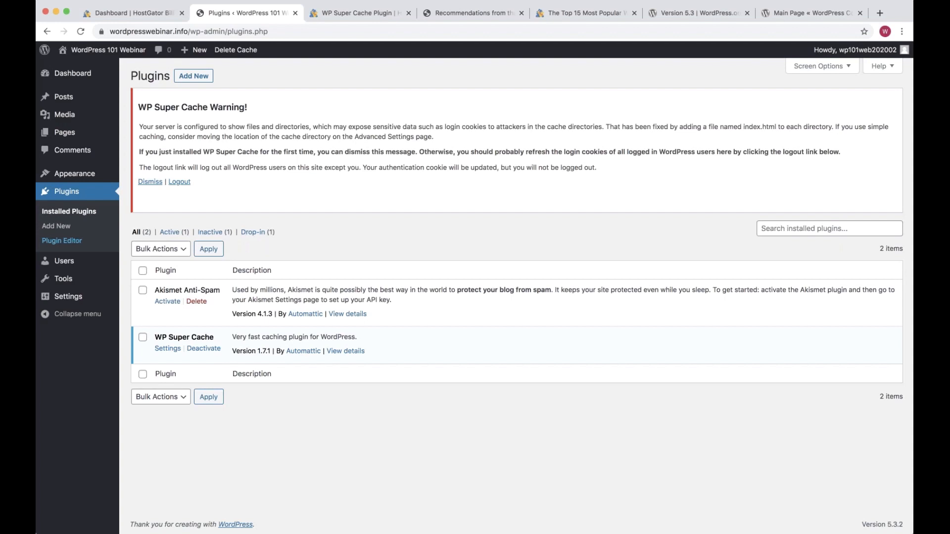
Open WP Super Cache's settings page from the plugins list and scroll through its options
{"action": "left_click", "coordinate": [168, 349]}
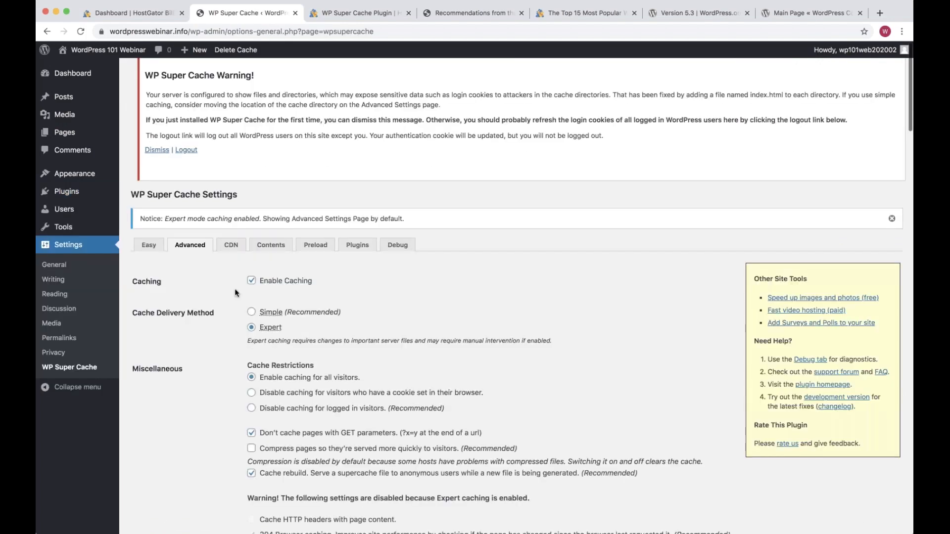
{"action": "scroll", "coordinate": [234, 289], "scroll_direction": "down", "scroll_amount": 3}
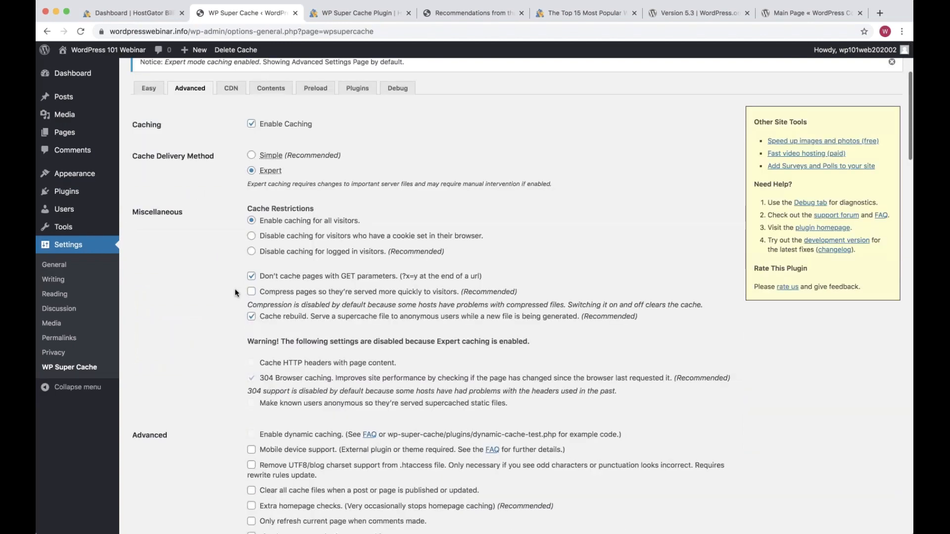
{"action": "scroll", "coordinate": [235, 292], "scroll_direction": "down", "scroll_amount": 1}
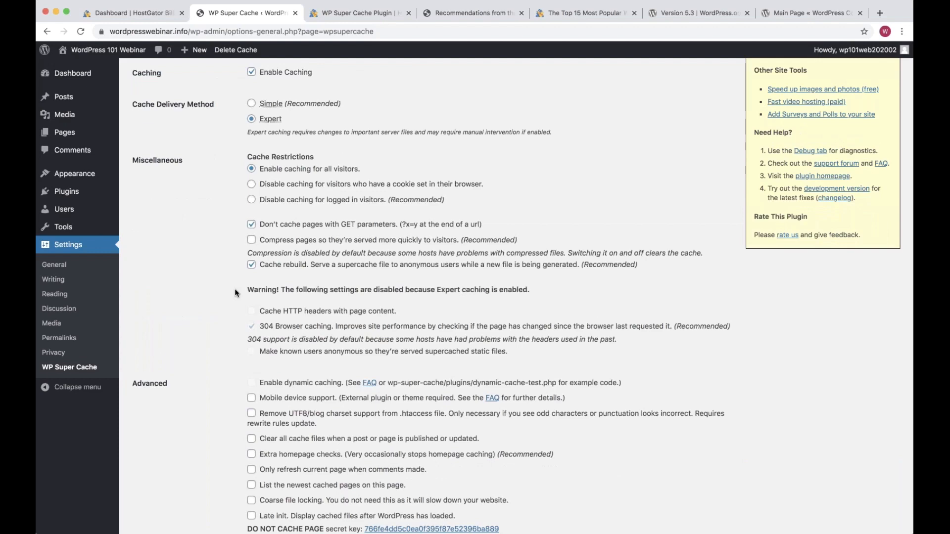
{"action": "scroll", "coordinate": [235, 293], "scroll_direction": "up", "scroll_amount": 1}
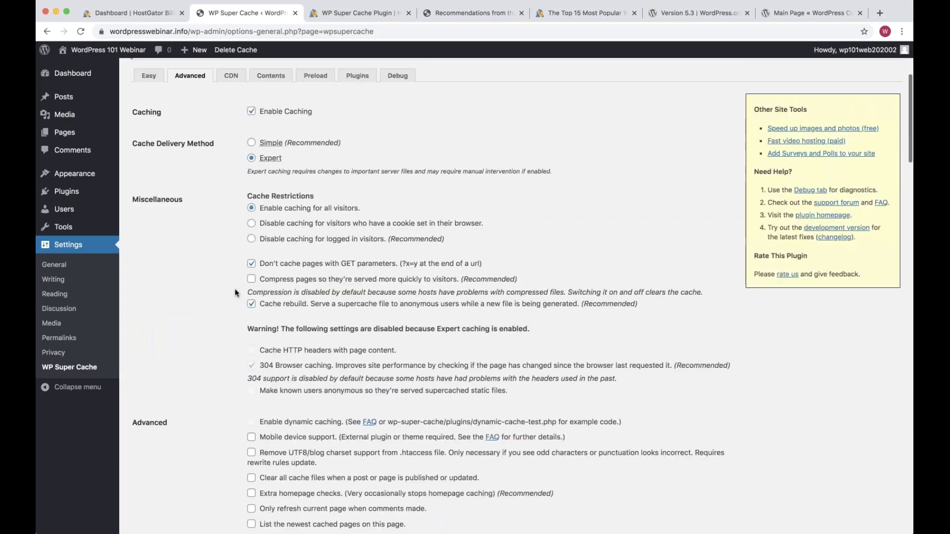
{"action": "scroll", "coordinate": [234, 289], "scroll_direction": "up", "scroll_amount": 4}
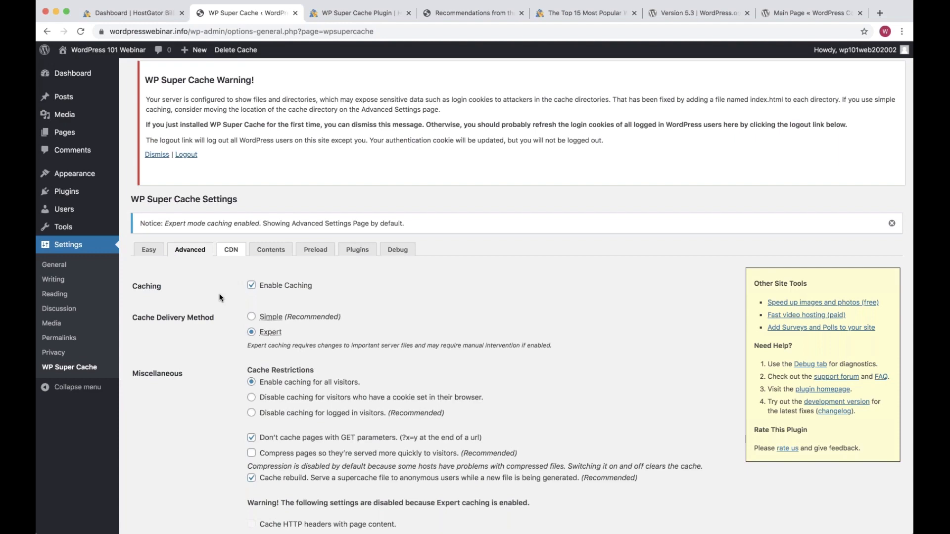
{"action": "scroll", "coordinate": [219, 296], "scroll_direction": "down", "scroll_amount": 1}
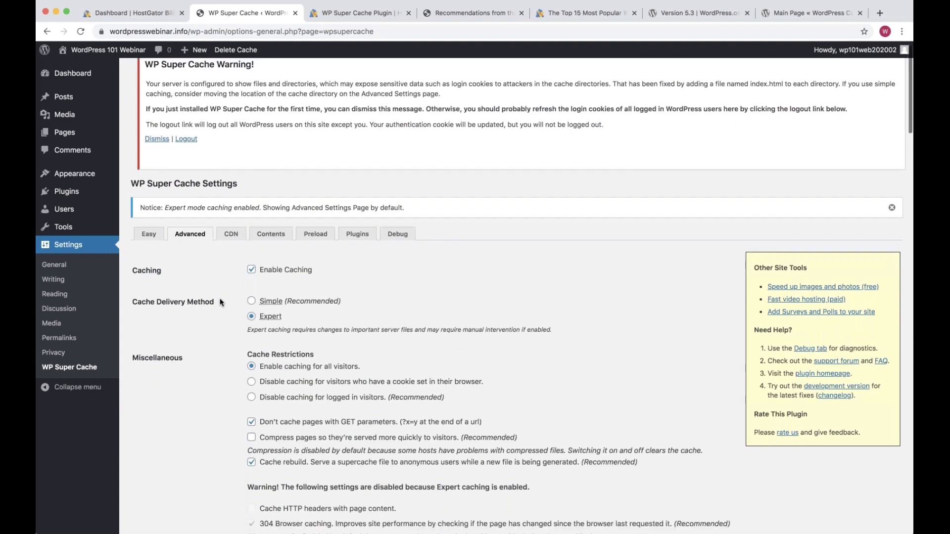
{"action": "scroll", "coordinate": [221, 303], "scroll_direction": "down", "scroll_amount": 3}
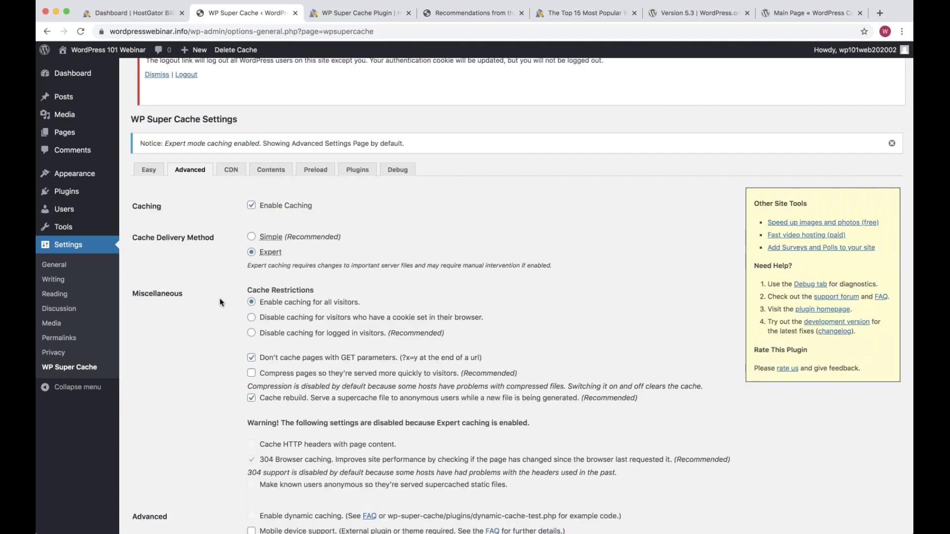
{"action": "scroll", "coordinate": [220, 303], "scroll_direction": "down", "scroll_amount": 1}
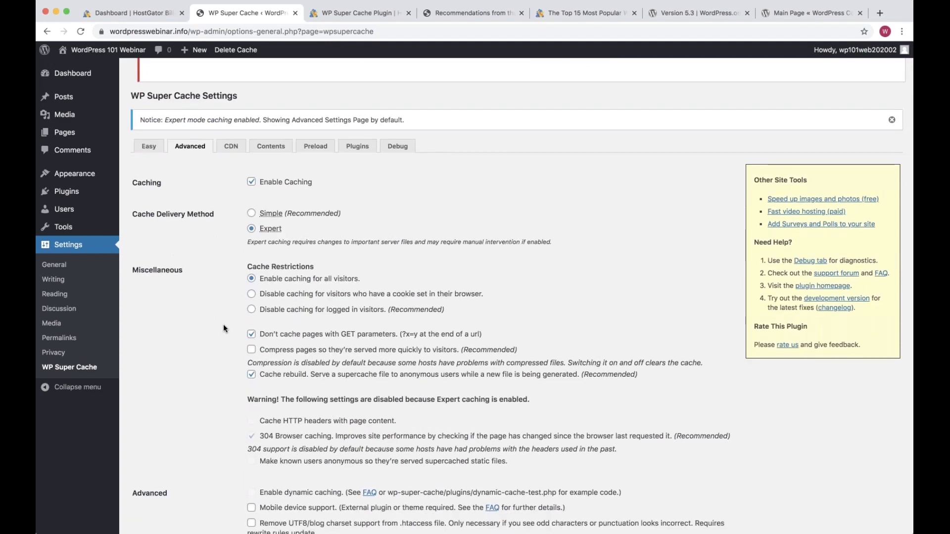
{"action": "scroll", "coordinate": [224, 329], "scroll_direction": "down", "scroll_amount": 4}
{"action": "scroll", "coordinate": [224, 329], "scroll_direction": "down", "scroll_amount": 2}
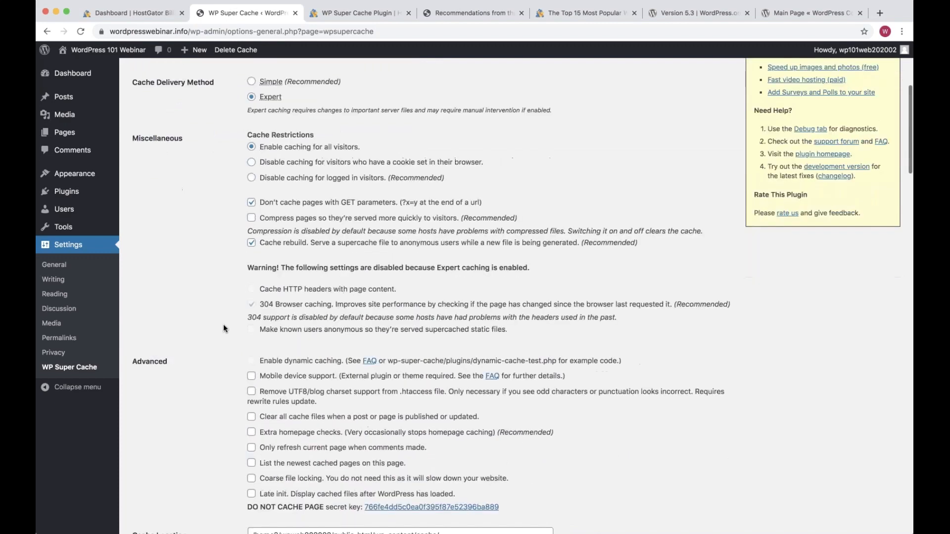
Search the web for 'wp super cache' in a new tab and open the WordPress.org plugin page
{"action": "key", "text": "ctrl+Tab"}
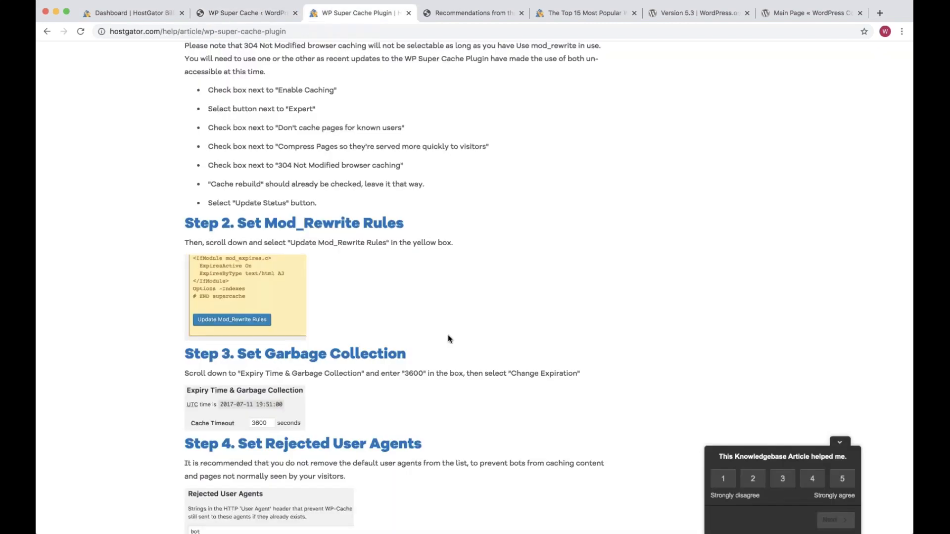
{"action": "scroll", "coordinate": [447, 335], "scroll_direction": "up", "scroll_amount": 15}
{"action": "key", "text": "super+t"}
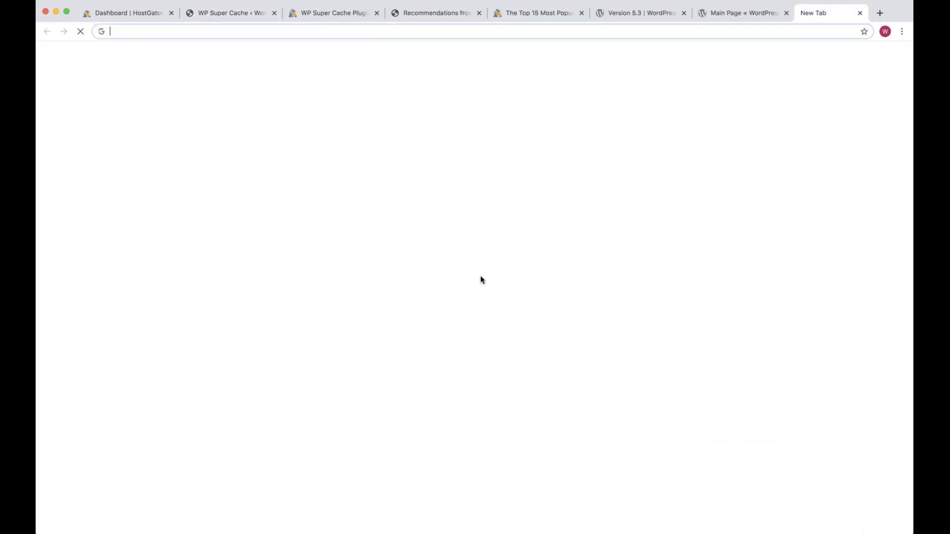
{"action": "type", "text": "wp super cache"}
{"action": "key", "text": "Return"}
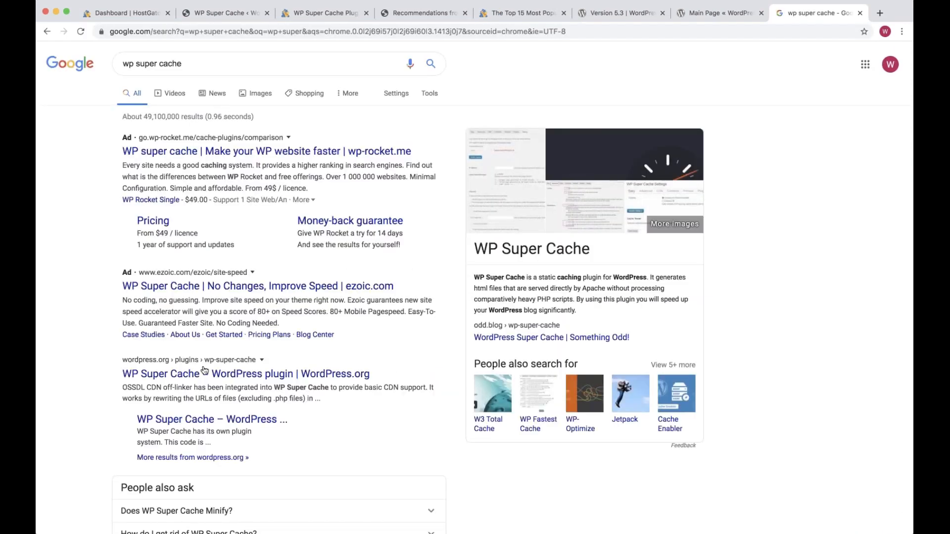
{"action": "left_click", "coordinate": [203, 376]}
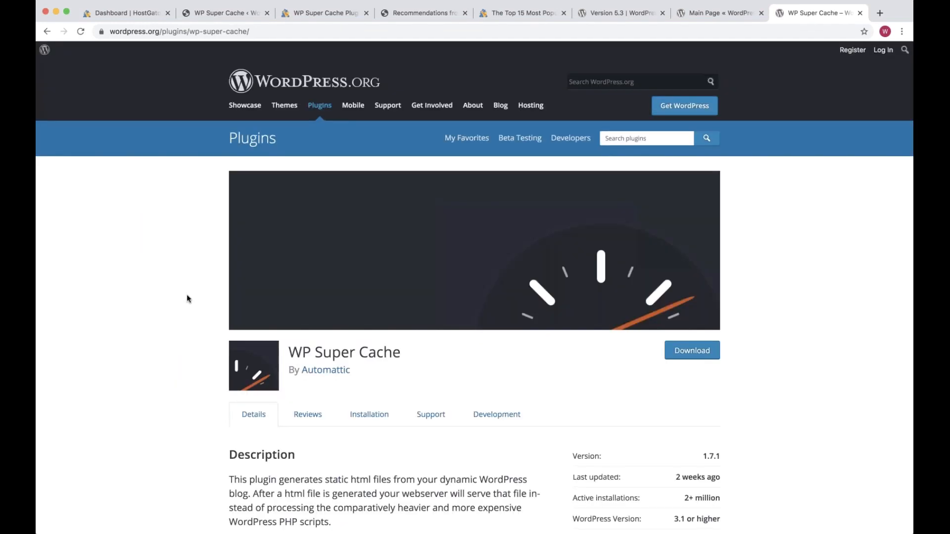
Go back to the WP Super Cache page on WordPress.org and read its Installation and uninstall instructions
{"action": "scroll", "coordinate": [187, 298], "scroll_direction": "down", "scroll_amount": 4}
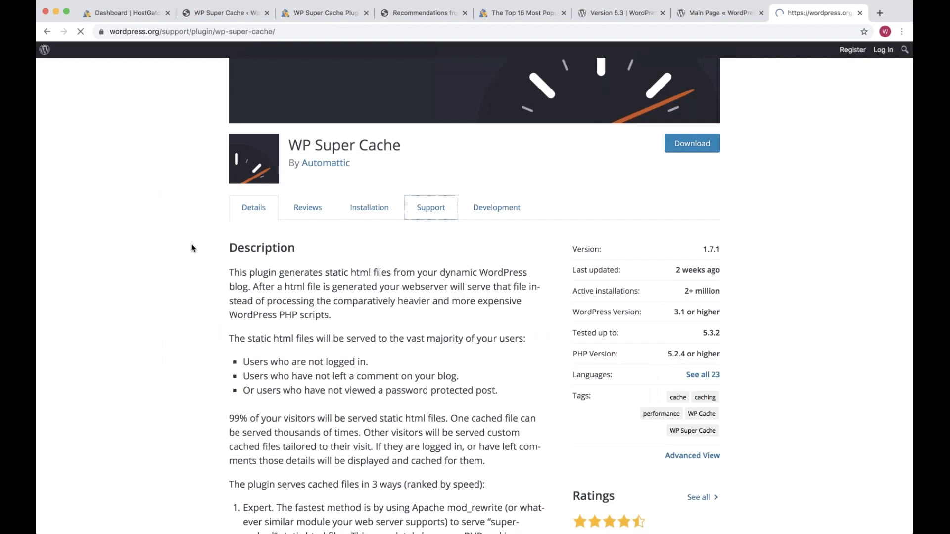
{"action": "key", "text": "super+Left"}
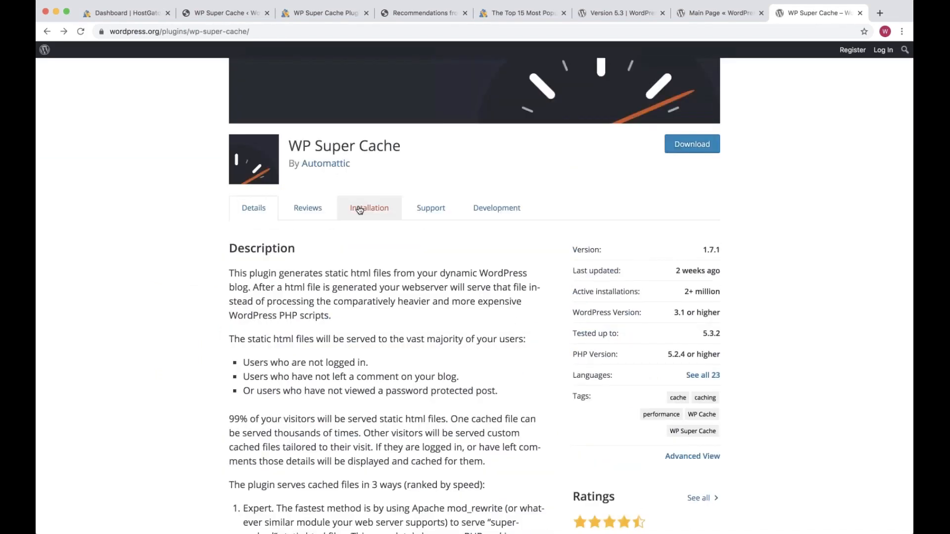
{"action": "left_click", "coordinate": [359, 209]}
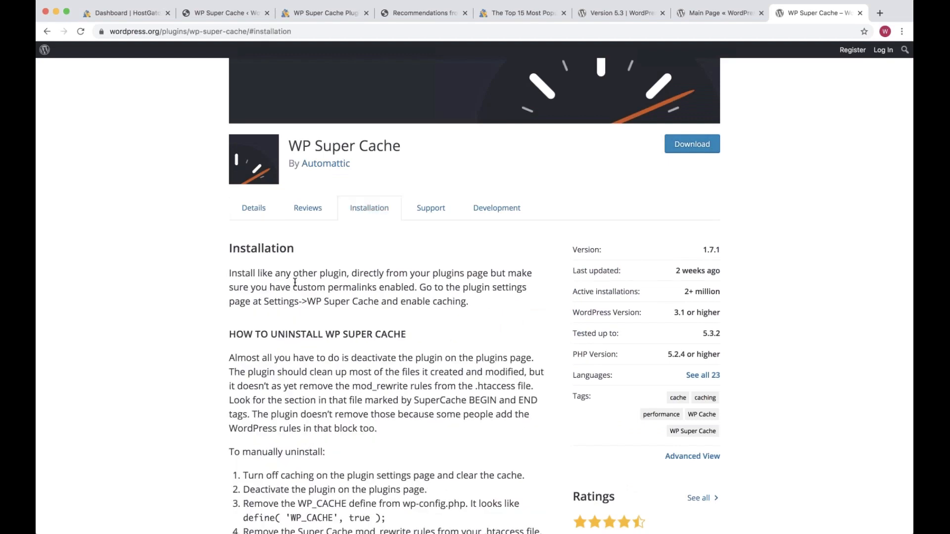
{"action": "scroll", "coordinate": [294, 282], "scroll_direction": "down", "scroll_amount": 1}
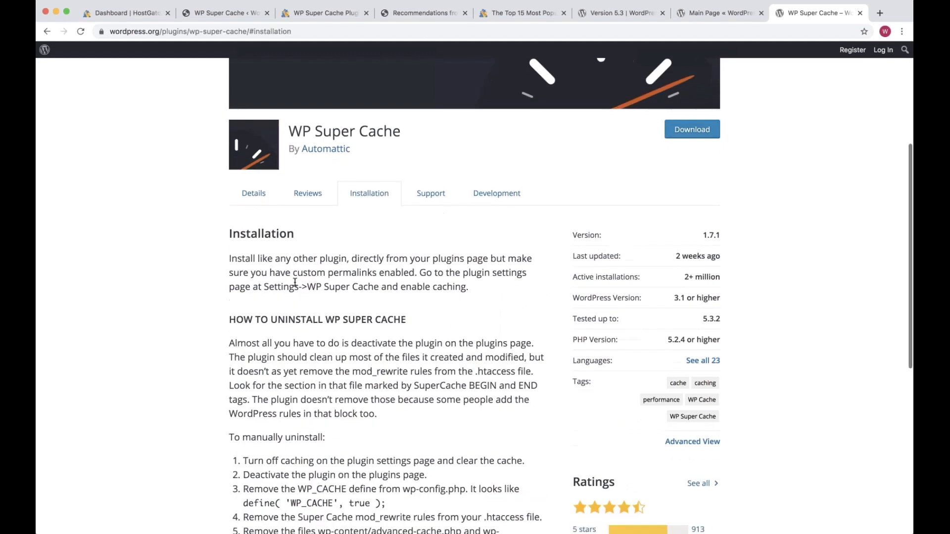
{"action": "scroll", "coordinate": [295, 283], "scroll_direction": "down", "scroll_amount": 5}
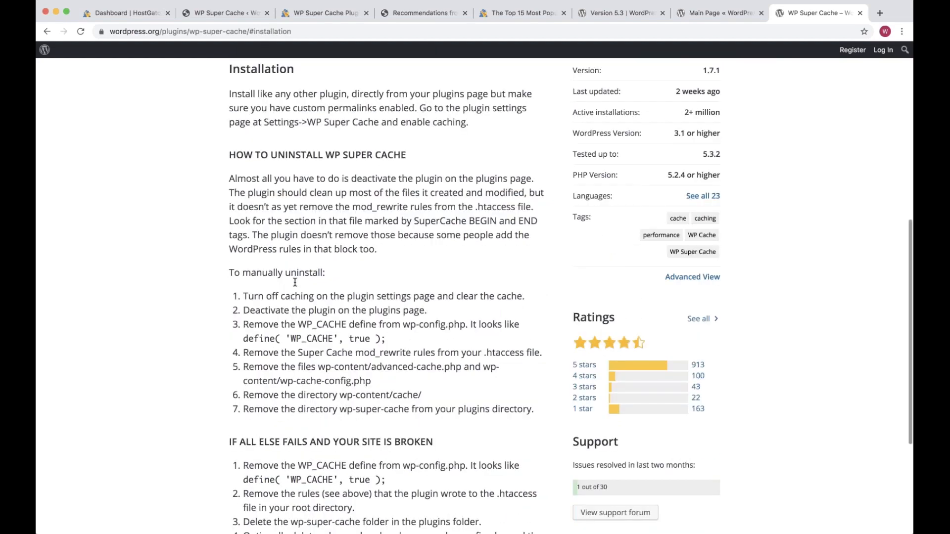
{"action": "scroll", "coordinate": [295, 283], "scroll_direction": "up", "scroll_amount": 1}
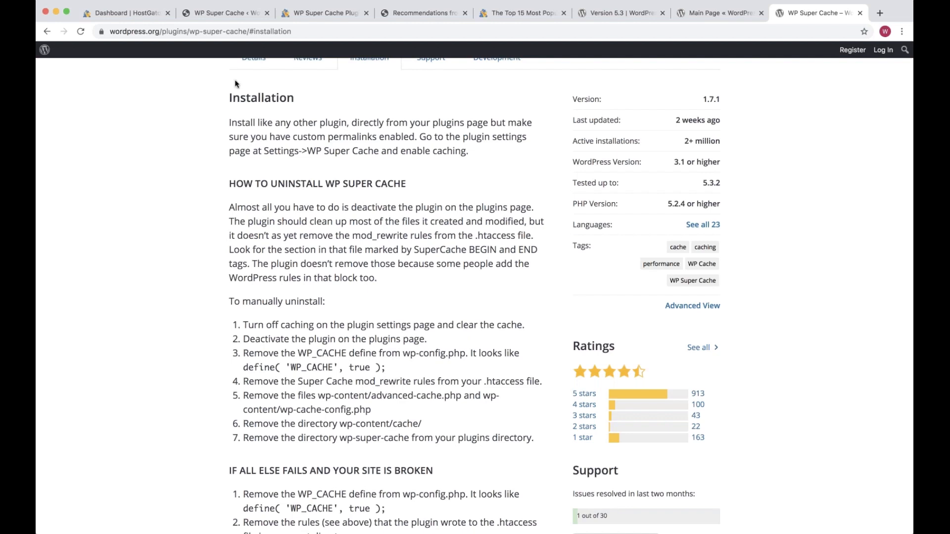
Go from WP Super Cache settings to the Dashboard, review its warning, then view Recommendations from the Webinar
{"action": "left_click", "coordinate": [220, 14]}
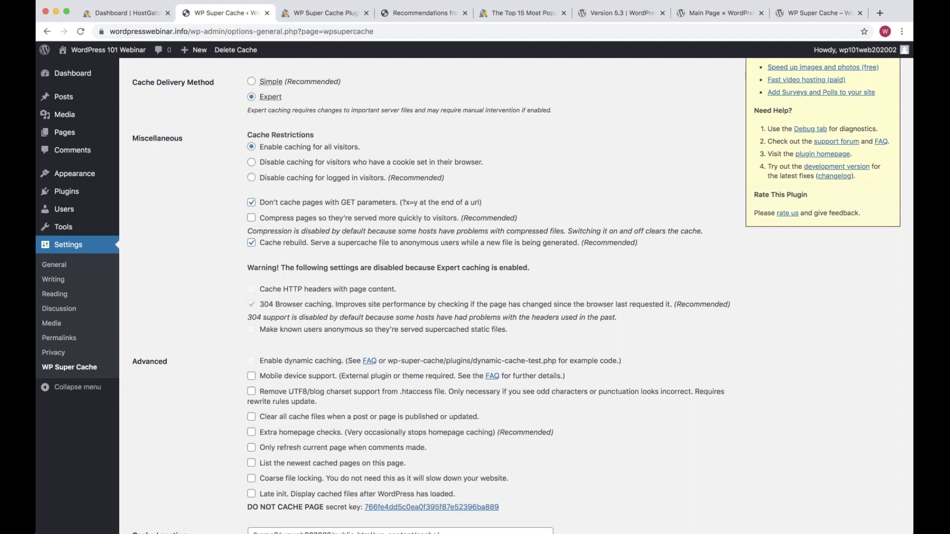
{"action": "left_click", "coordinate": [73, 74]}
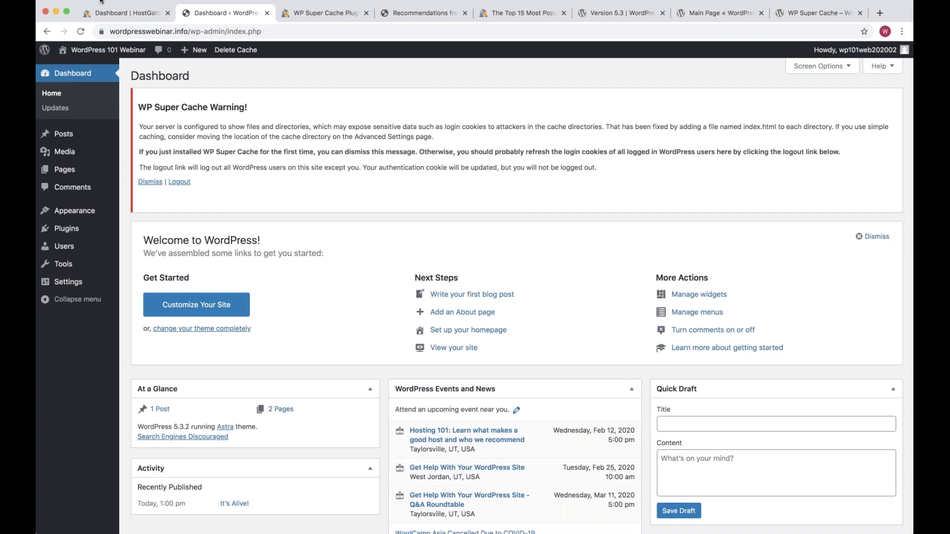
{"action": "mouse_move", "coordinate": [81, 235]}
{"action": "left_click_drag", "start_coordinate": [214, 152], "coordinate": [191, 182]}
{"action": "left_click", "coordinate": [215, 201]}
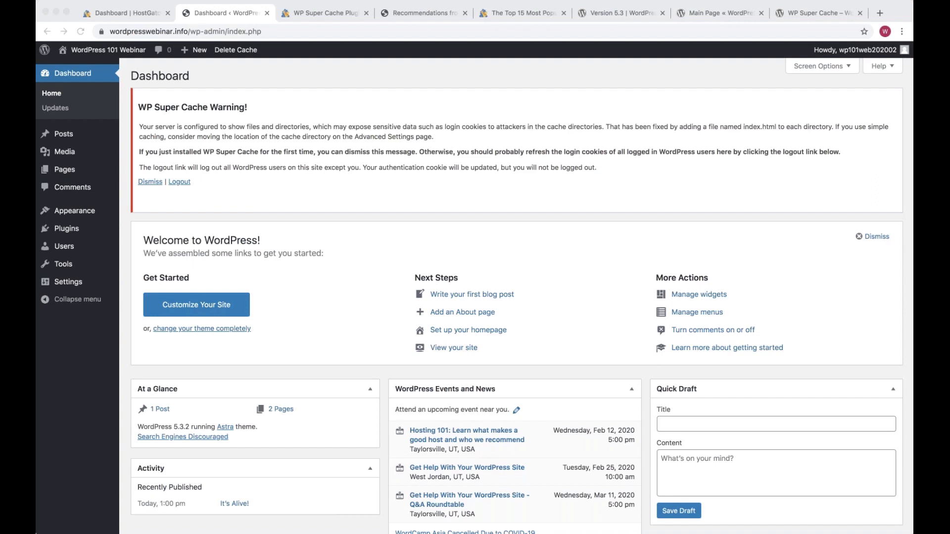
{"action": "key", "text": "super+Tab"}
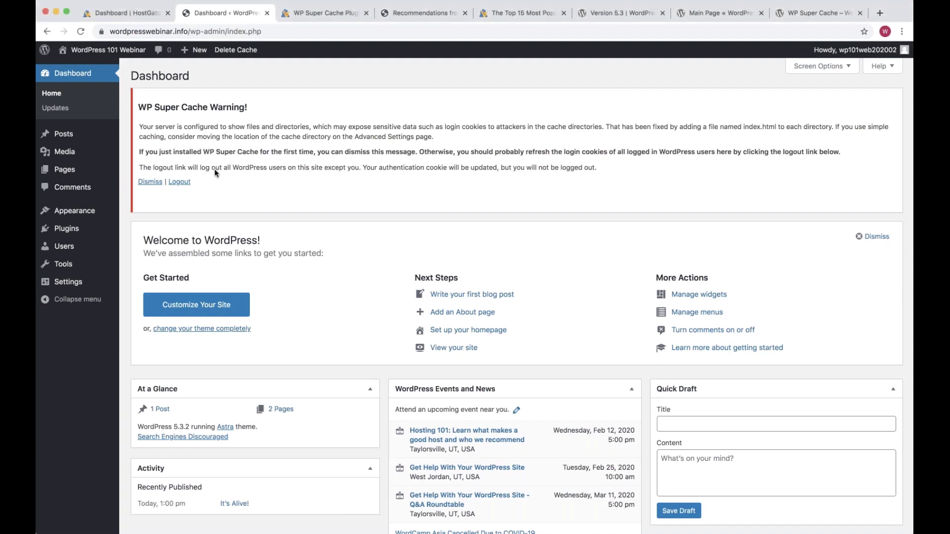
{"action": "left_click", "coordinate": [426, 17]}
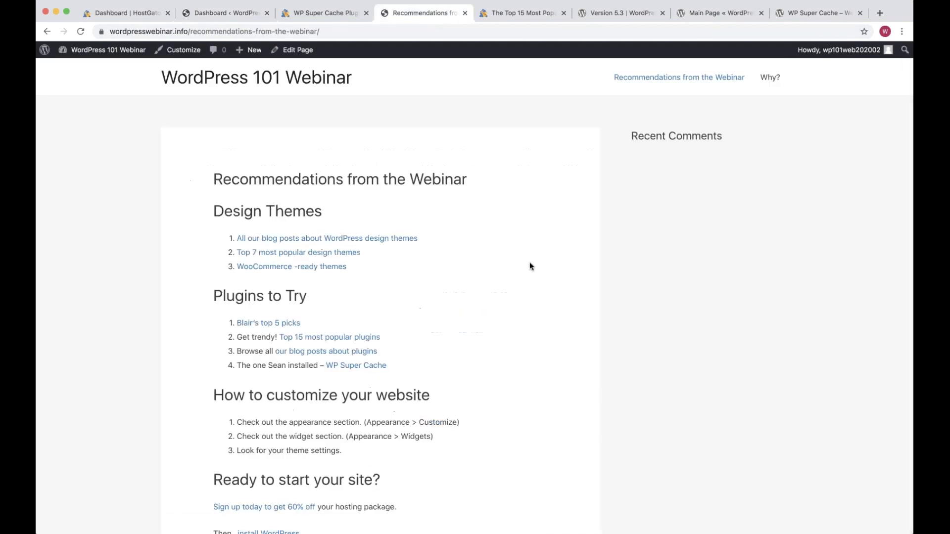
{"action": "scroll", "coordinate": [529, 267], "scroll_direction": "down", "scroll_amount": 2}
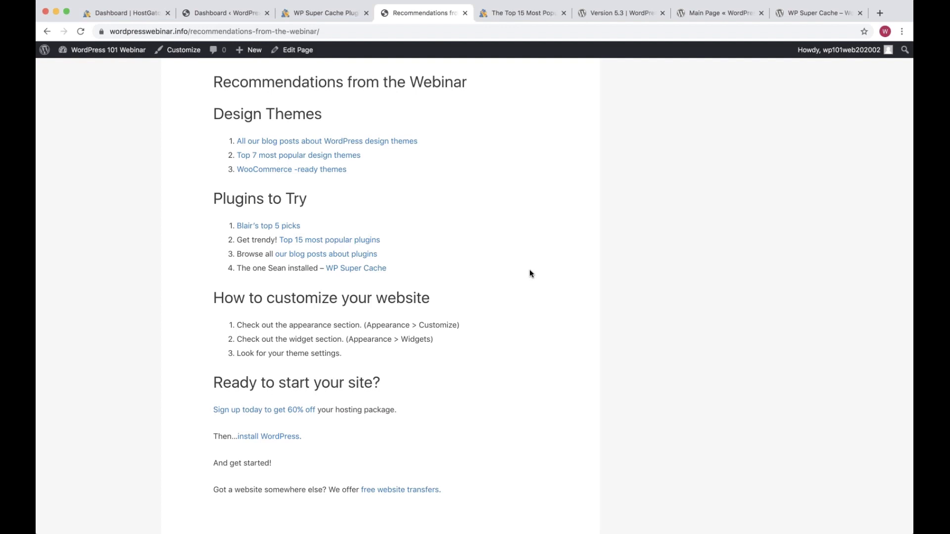
{"action": "key", "text": "super+Tab"}
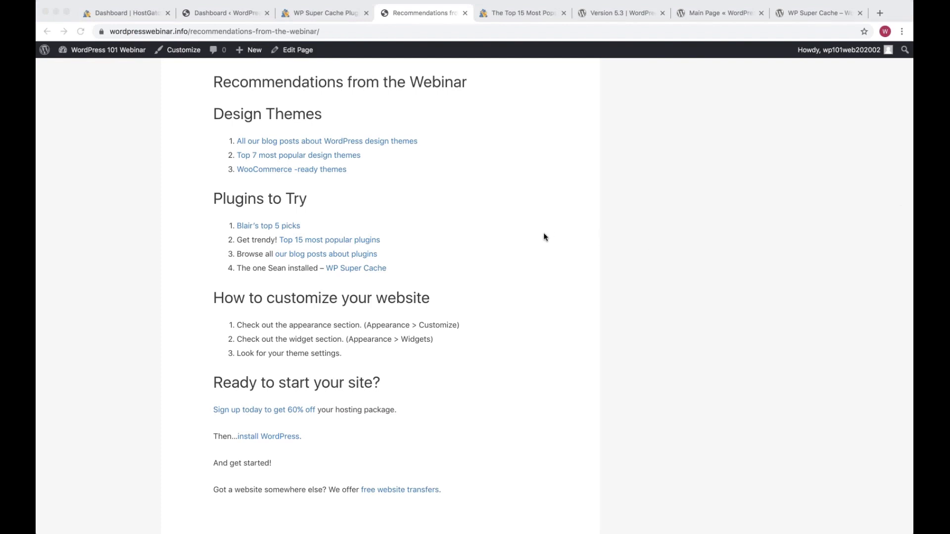
{"action": "left_click", "coordinate": [224, 14]}
Return to the Dashboard tab and open Installed Plugins showing WP Super Cache 1.7.1 active
{"action": "left_click", "coordinate": [224, 14]}
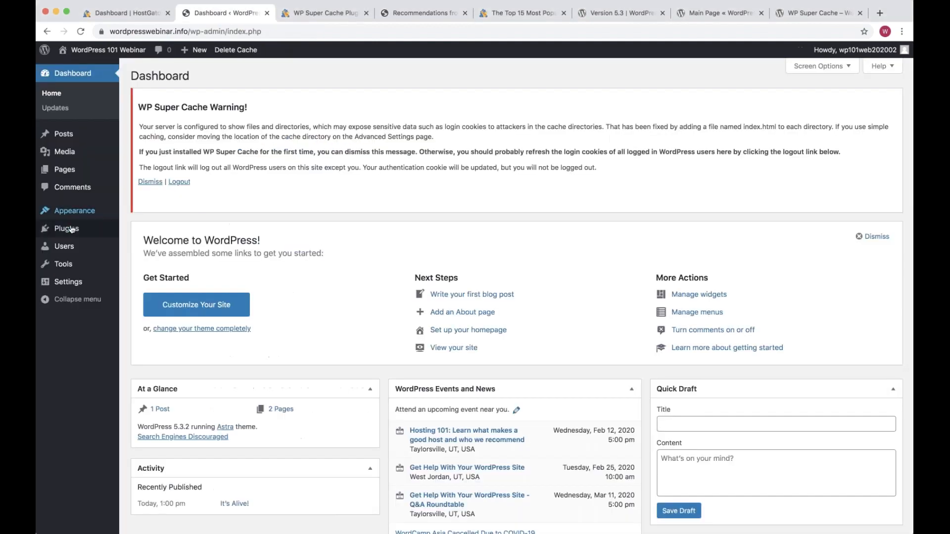
{"action": "left_click", "coordinate": [70, 229]}
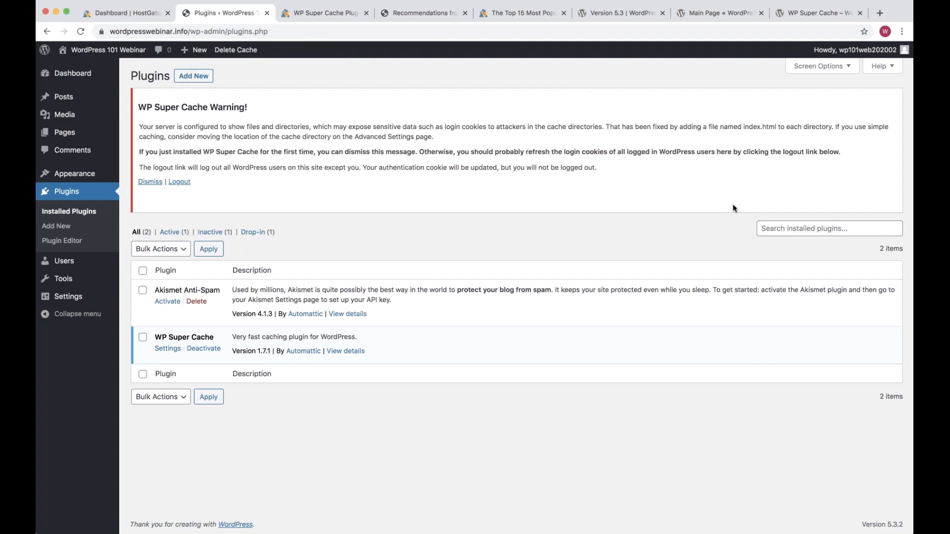
{"action": "key", "text": "super+Tab"}
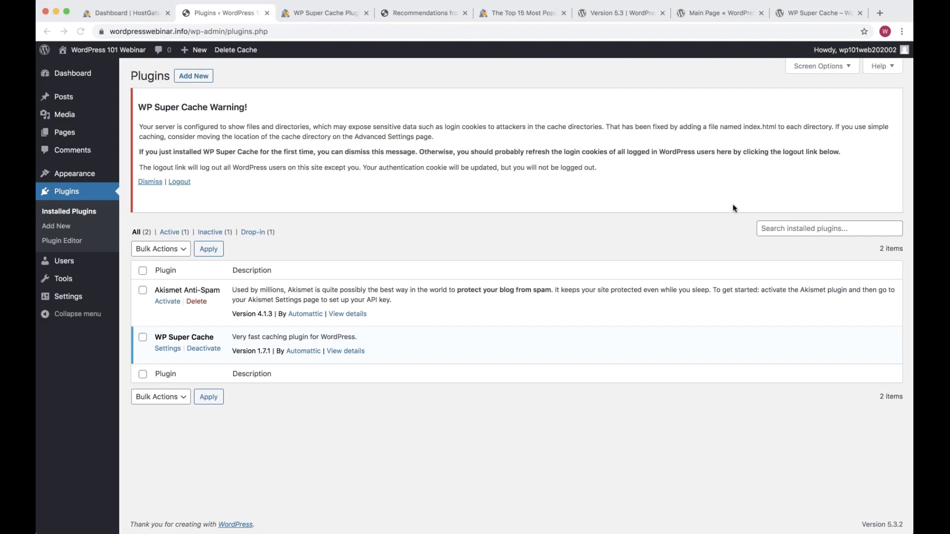
{"action": "left_click", "coordinate": [635, 179]}
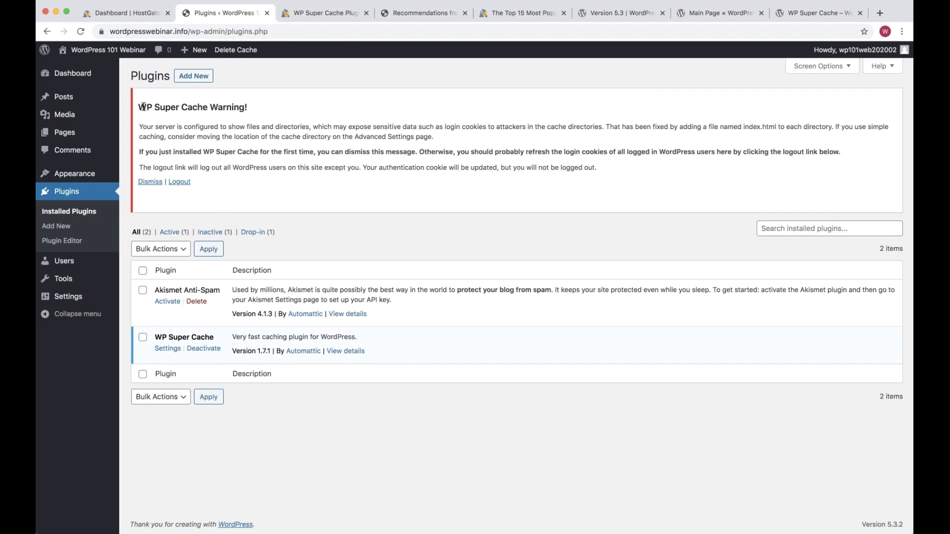
Highlight the WP Super Cache warning, then open Tools > Import and scroll through its importer list
{"action": "mouse_move", "coordinate": [142, 107]}
{"action": "left_mouse_down"}
{"action": "mouse_move", "coordinate": [178, 138]}
{"action": "mouse_move", "coordinate": [202, 187]}
{"action": "mouse_move", "coordinate": [147, 107]}
{"action": "left_mouse_up"}
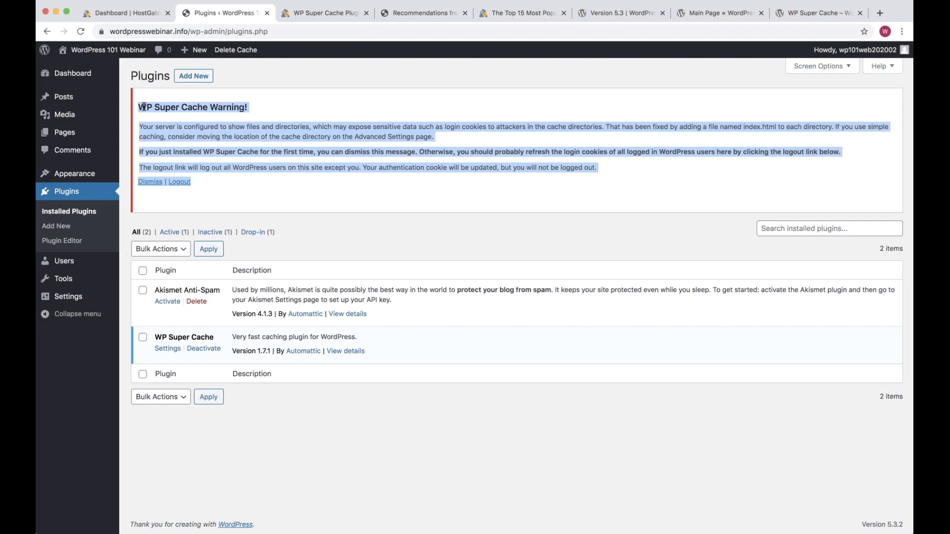
{"action": "left_click", "coordinate": [208, 198]}
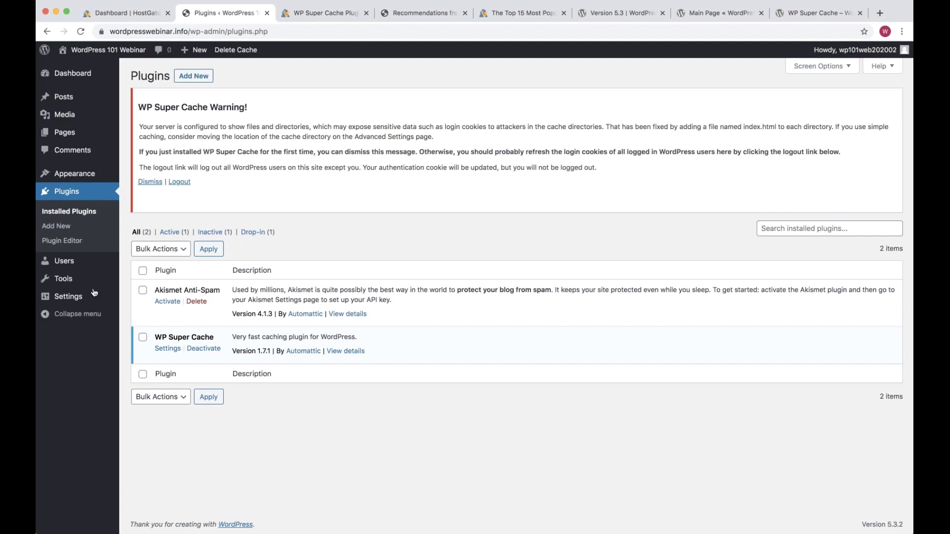
{"action": "mouse_move", "coordinate": [78, 303]}
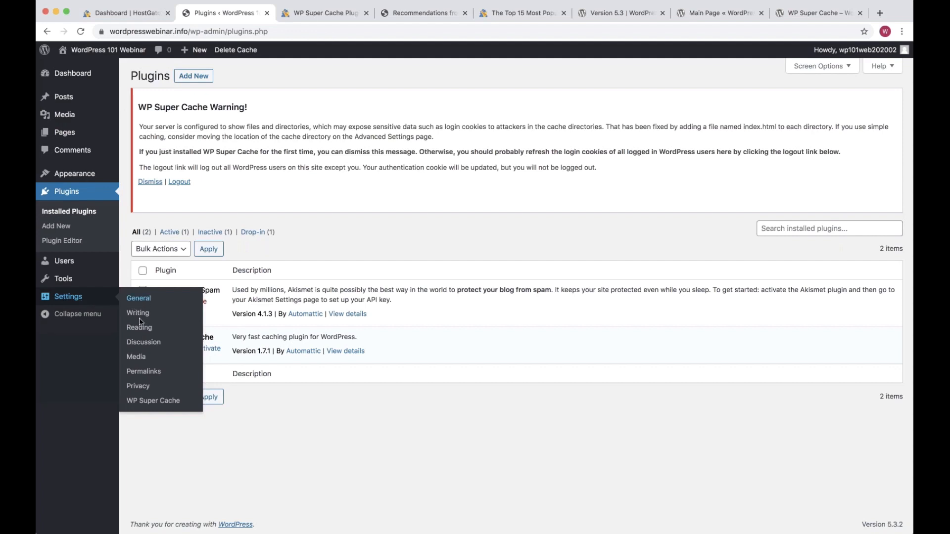
{"action": "mouse_move", "coordinate": [67, 280]}
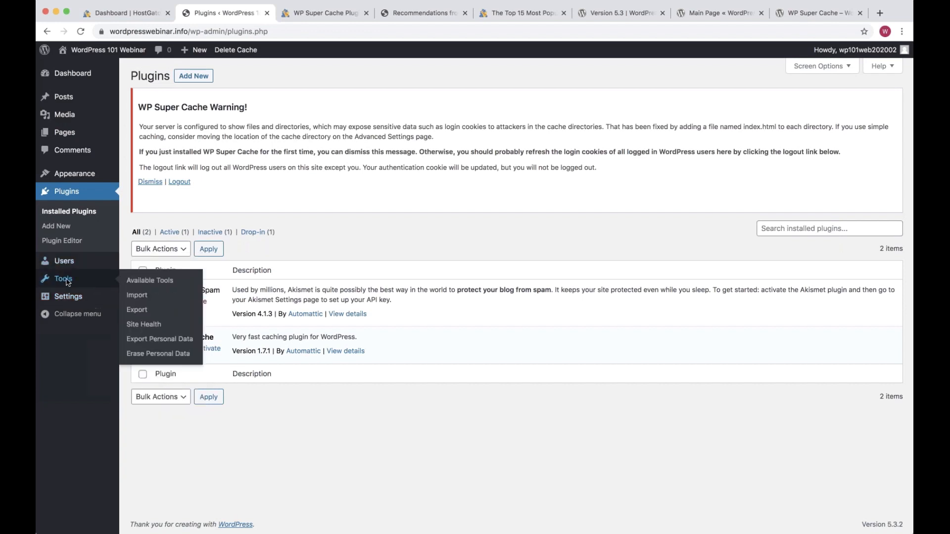
{"action": "left_click", "coordinate": [138, 296]}
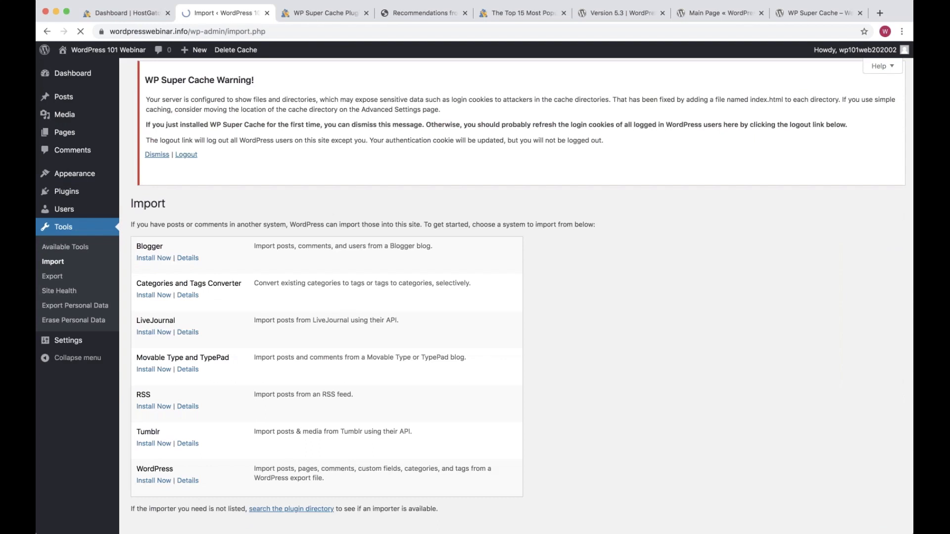
{"action": "scroll", "coordinate": [212, 239], "scroll_direction": "down", "scroll_amount": 1}
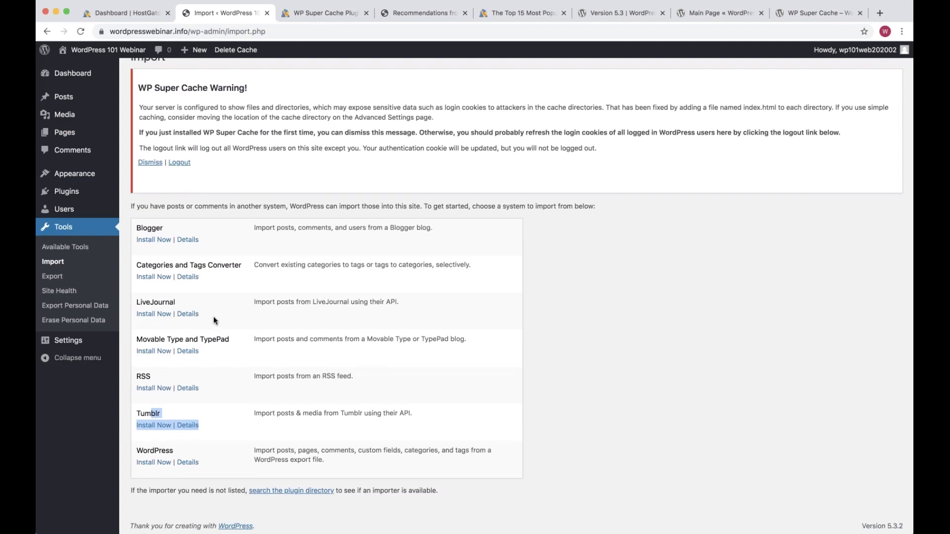
{"action": "scroll", "coordinate": [213, 320], "scroll_direction": "up", "scroll_amount": 1}
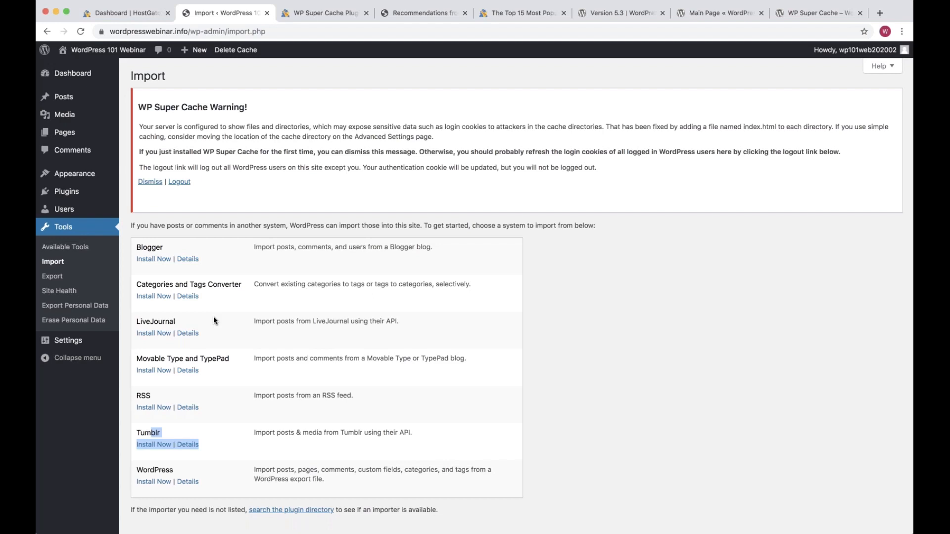
{"action": "left_click", "coordinate": [556, 321]}
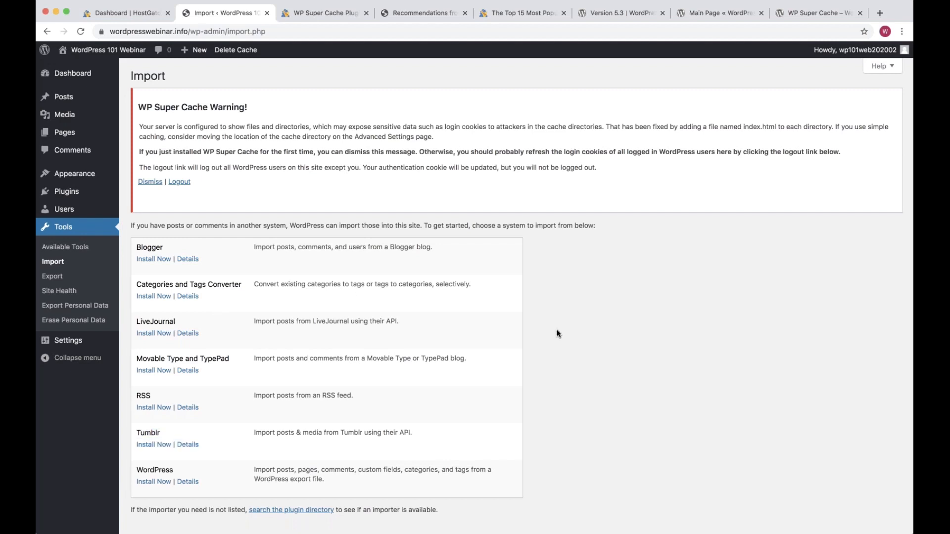
{"action": "scroll", "coordinate": [157, 166], "scroll_direction": "down", "scroll_amount": 1}
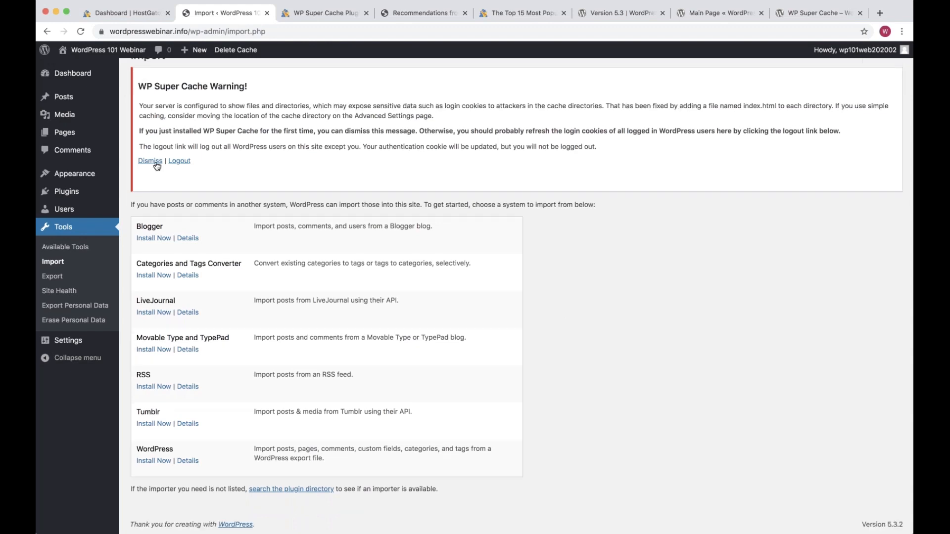
Dismiss the WP Super Cache warning notice above the importer list
{"action": "left_click", "coordinate": [155, 162]}
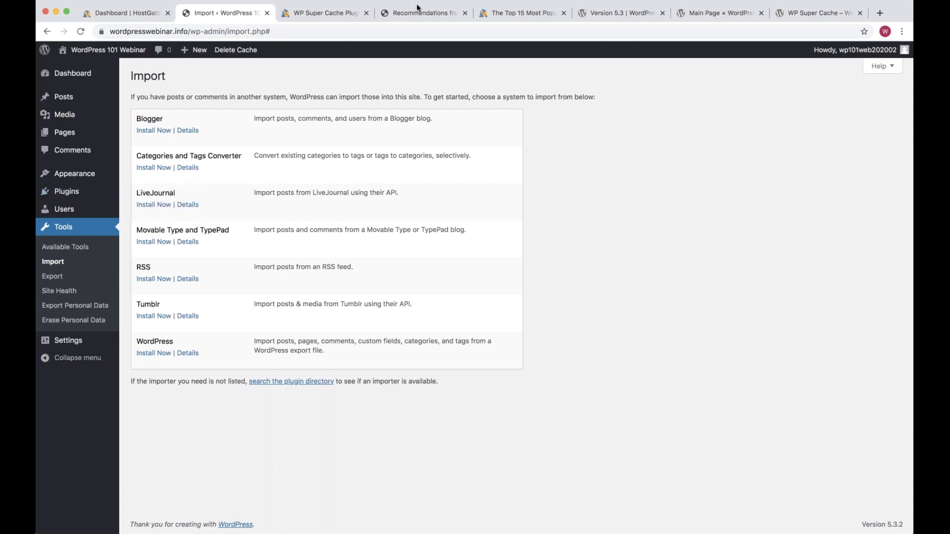
Skim the HostGator 'Top 15 Most Popular' WordPress plugins article, then return to the WordPress admin tab
{"action": "left_click", "coordinate": [507, 18]}
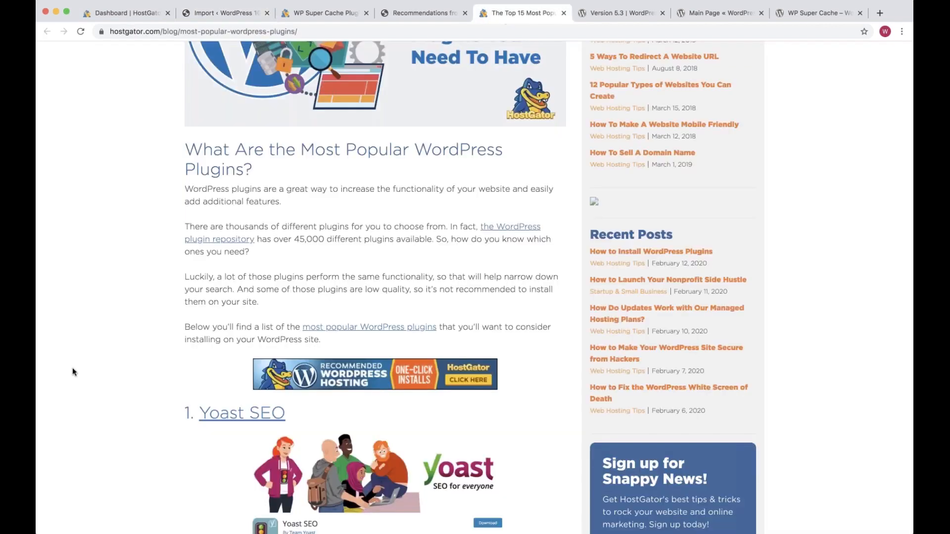
{"action": "scroll", "coordinate": [72, 368], "scroll_direction": "down", "scroll_amount": 5}
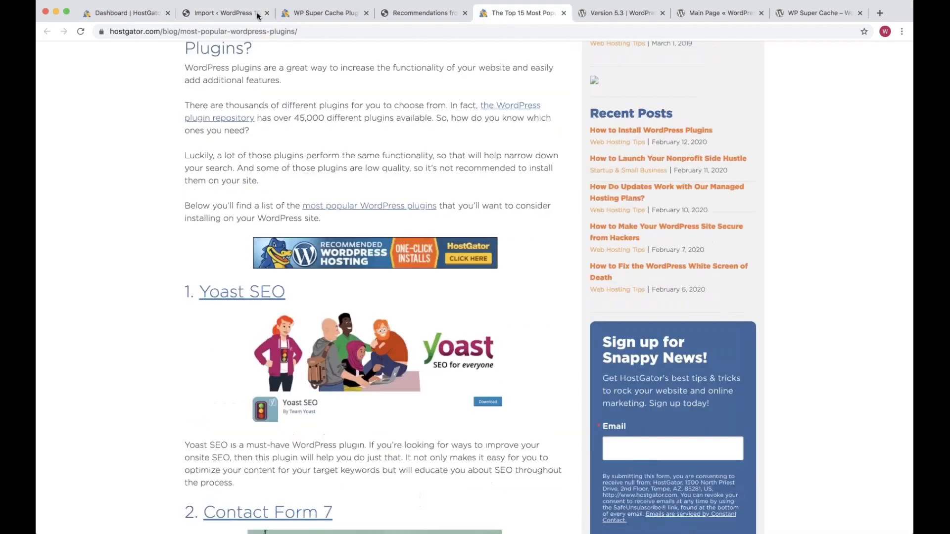
{"action": "left_click", "coordinate": [237, 16]}
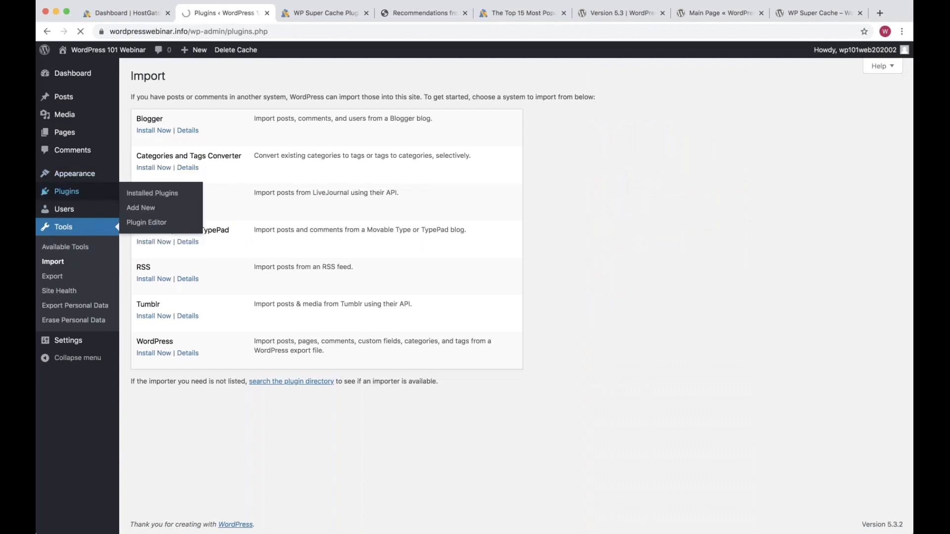
Search installed plugins for 'backup', clear the term, then view the Recommendations from the Webinar page
{"action": "left_click", "coordinate": [782, 97]}
{"action": "type", "text": "backup"}
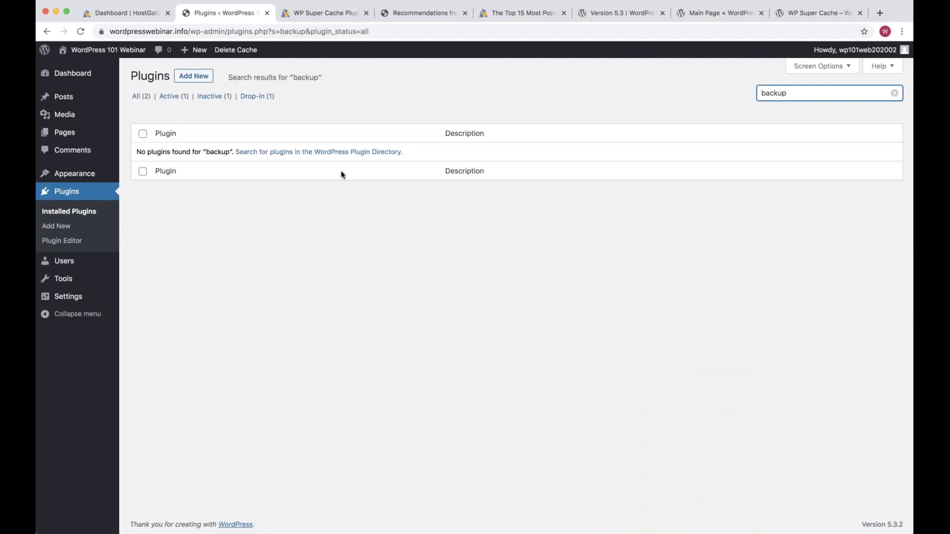
{"action": "key", "text": "BackSpace"}
{"action": "key", "text": "BackSpace"}
{"action": "key", "text": "BackSpace"}
{"action": "key", "text": "BackSpace"}
{"action": "key", "text": "BackSpace"}
{"action": "key", "text": "BackSpace"}
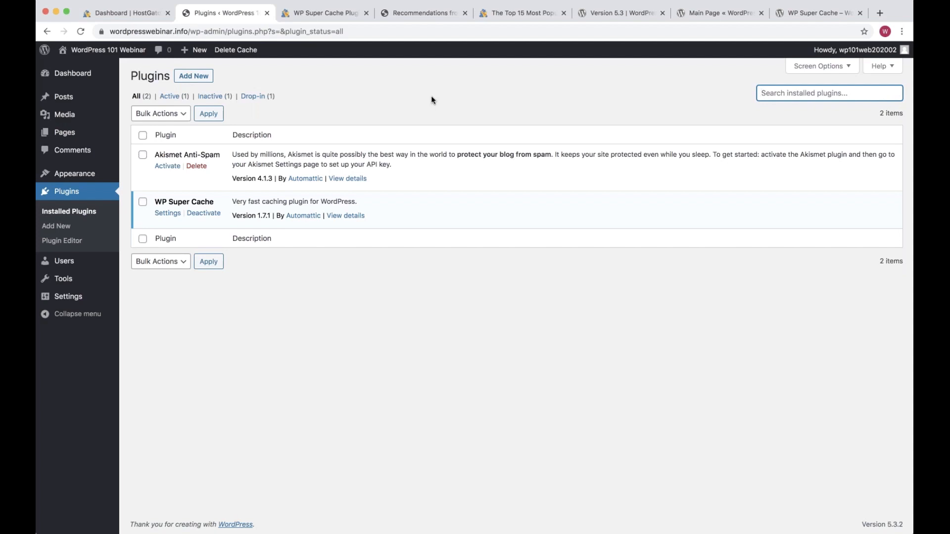
{"action": "left_click", "coordinate": [420, 14]}
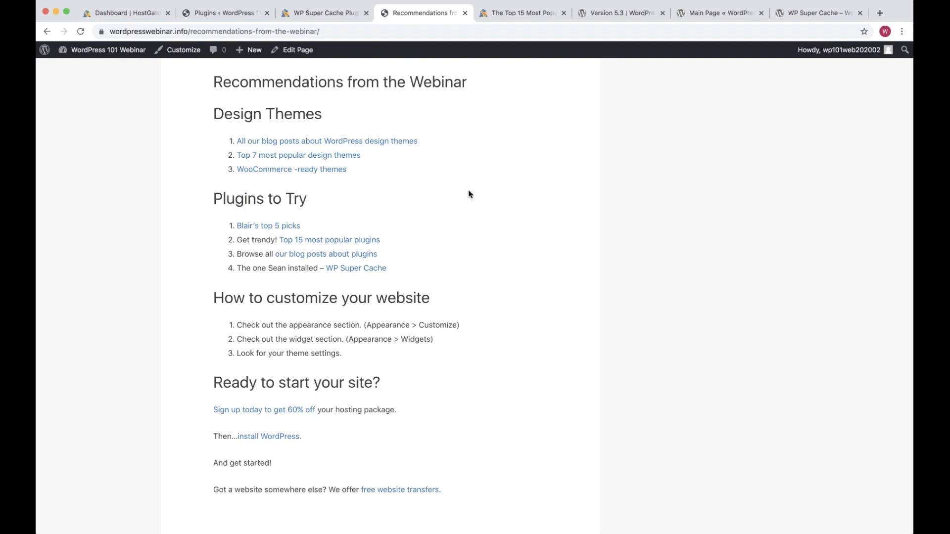
In a new tab, search Google for 'wordpress plugins backup' and scan the results
{"action": "key", "text": "ctrl+t"}
{"action": "type", "text": "wordpress plugins backup"}
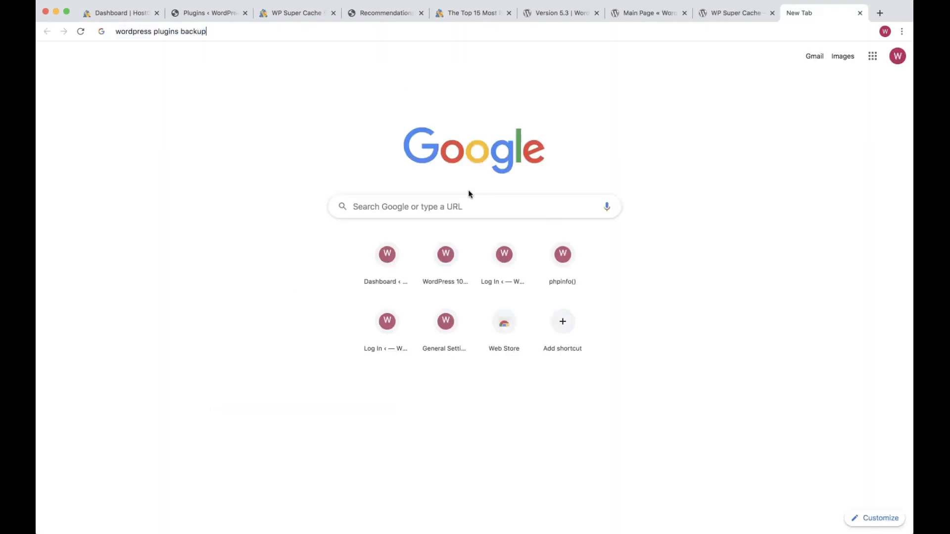
{"action": "key", "text": "Return"}
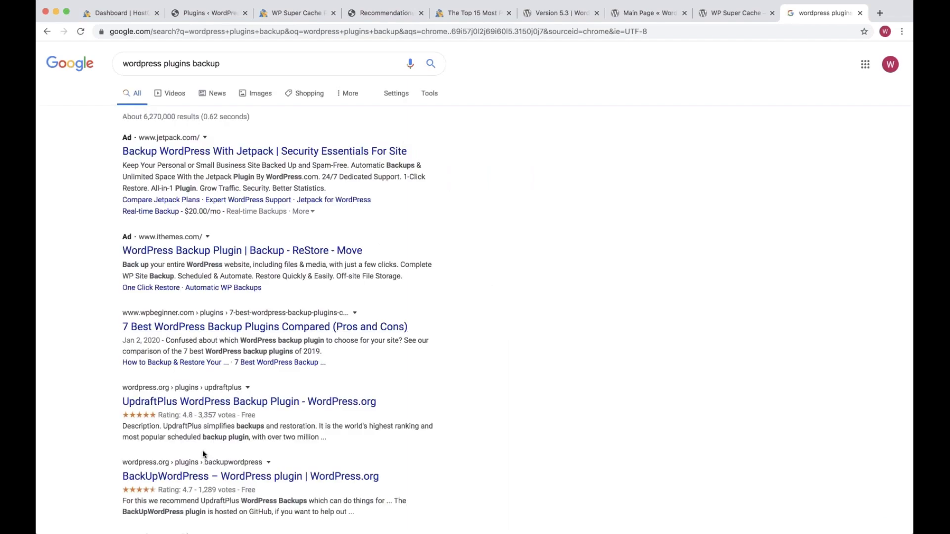
{"action": "scroll", "coordinate": [202, 453], "scroll_direction": "down", "scroll_amount": 3}
{"action": "scroll", "coordinate": [474, 287], "scroll_direction": "up", "scroll_amount": 2}
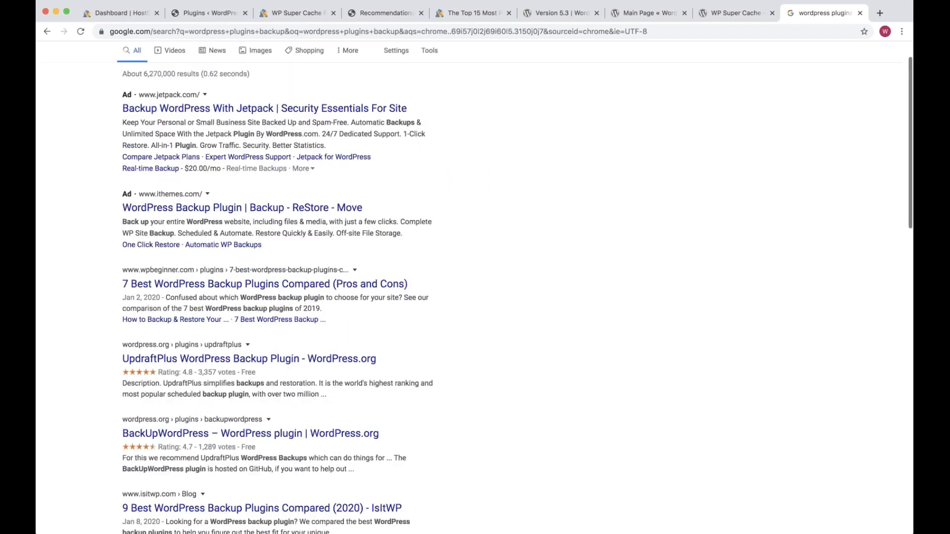
Search Google for 'wordpress plugins', open the WordPress.org directory and search it for 'backup'
{"action": "key", "text": "super+l"}
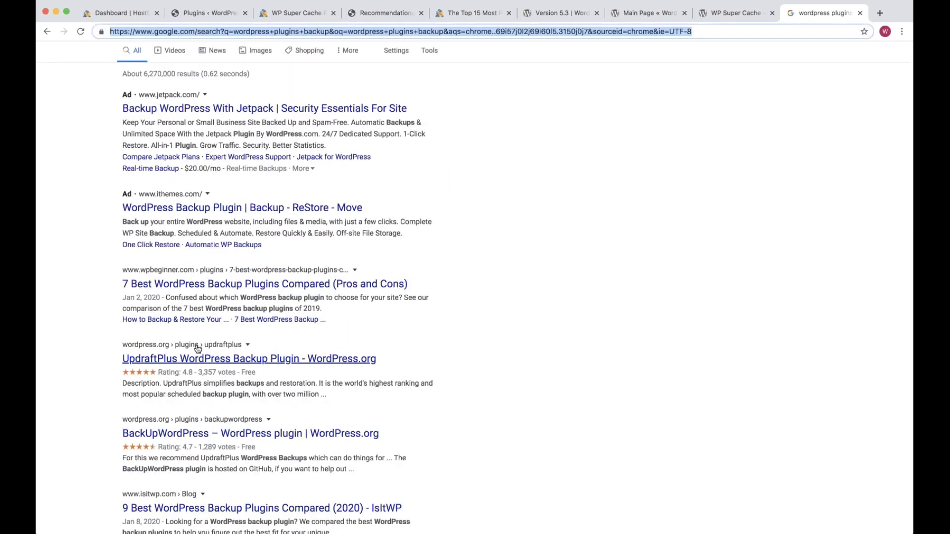
{"action": "type", "text": "wordpress plugins"}
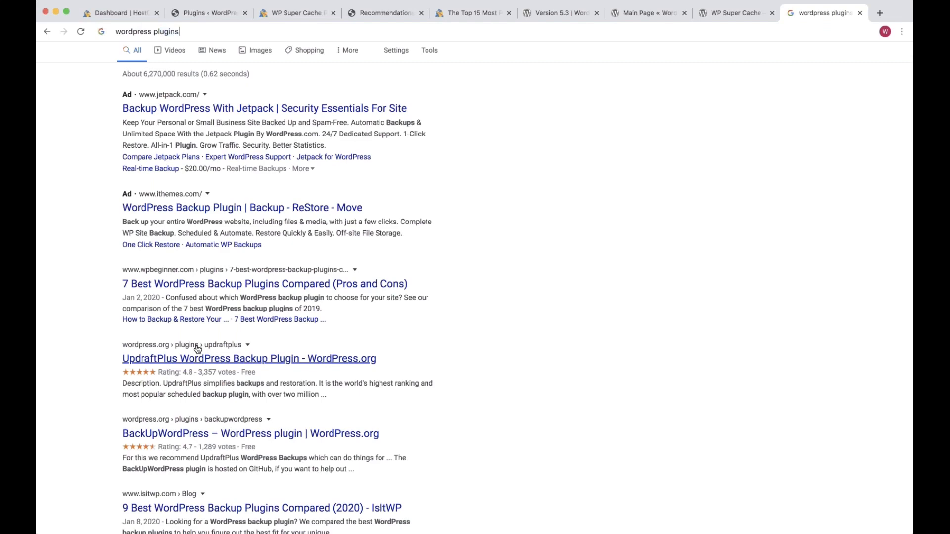
{"action": "key", "text": "Return"}
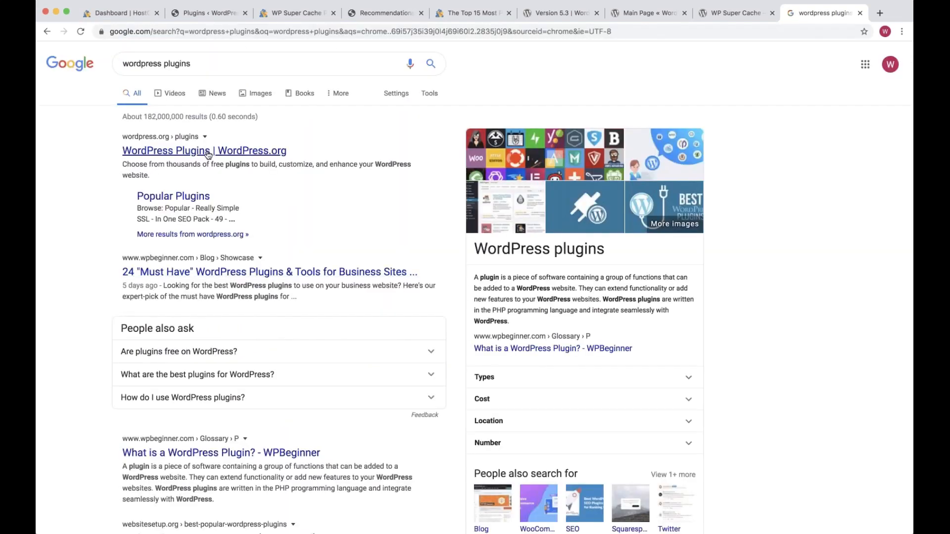
{"action": "left_click", "coordinate": [207, 151]}
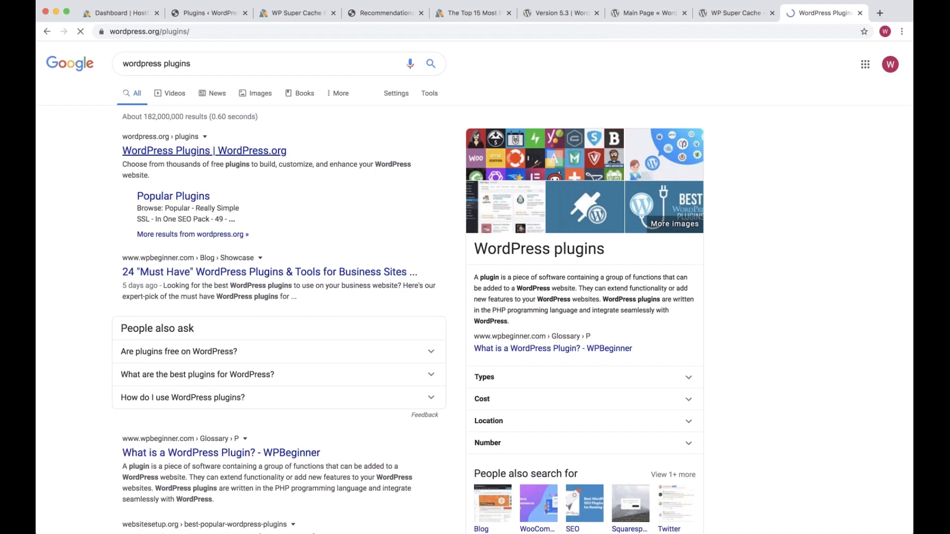
{"action": "type", "text": "backup"}
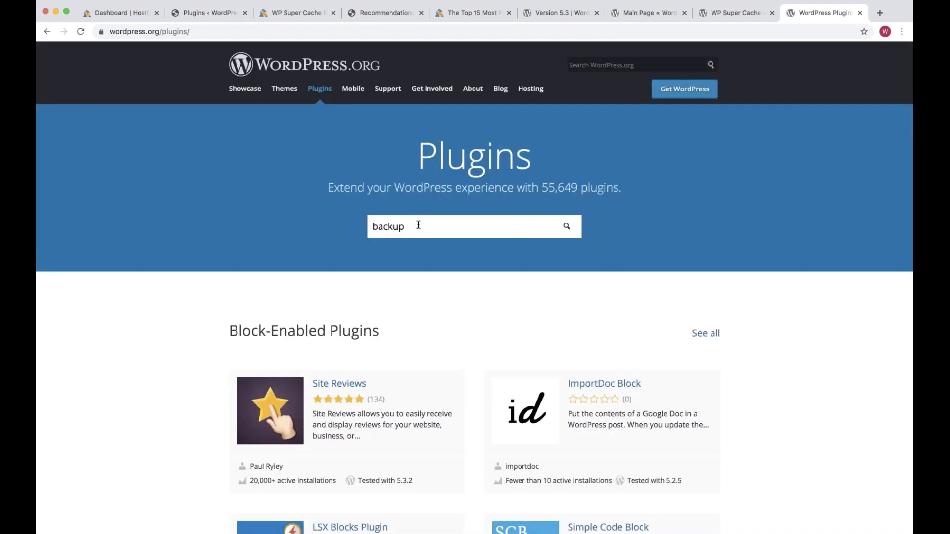
{"action": "key", "text": "Return"}
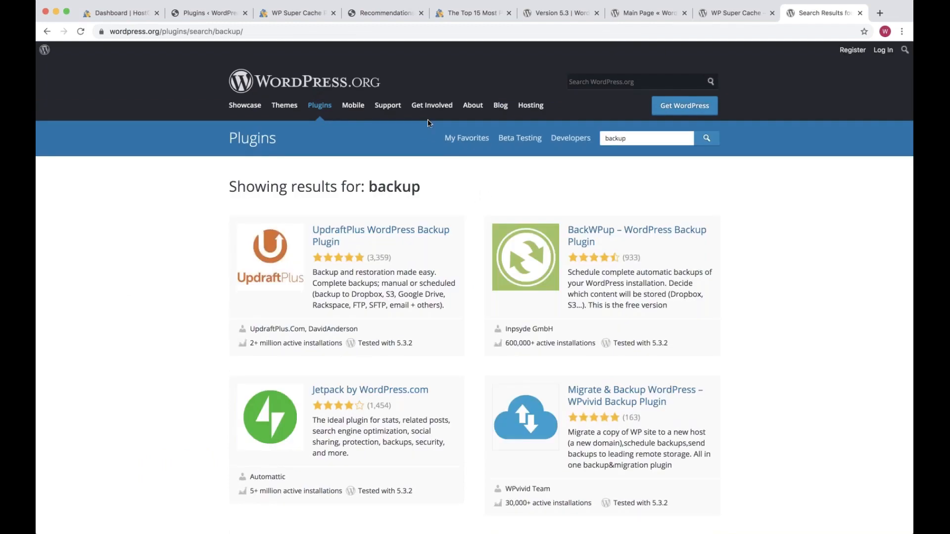
Search for 'backup' plugins from the WordPress Plugins page, then view Appearance > Themes with Astra active
{"action": "left_click", "coordinate": [194, 16]}
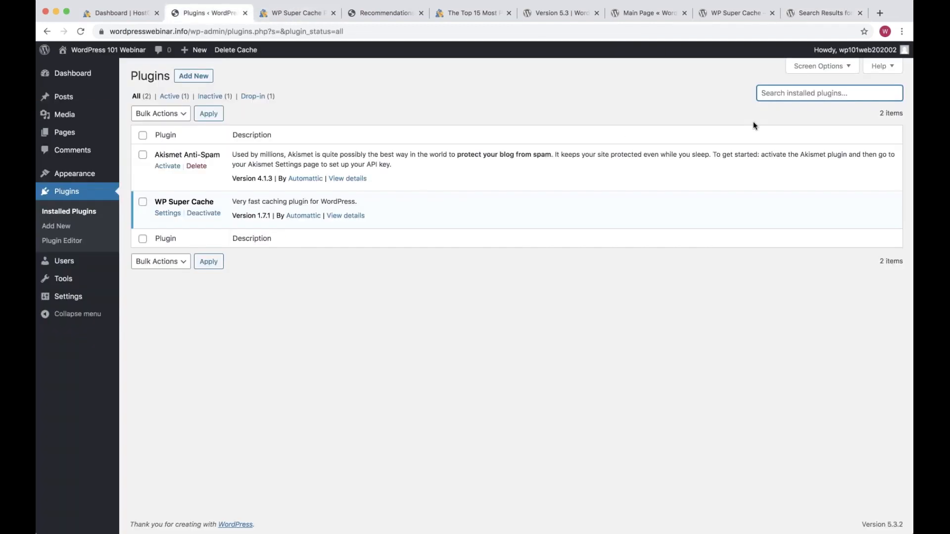
{"action": "type", "text": "backup"}
{"action": "left_click", "coordinate": [321, 155]}
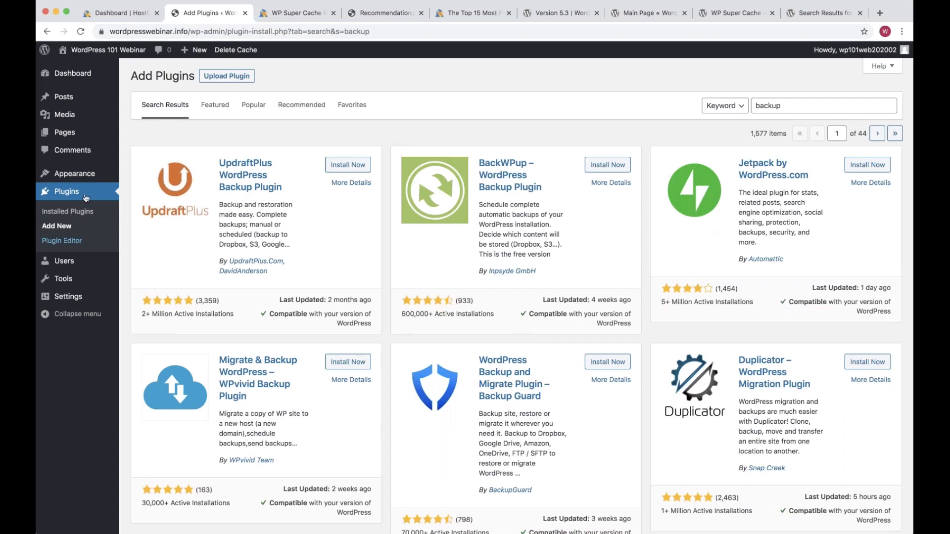
{"action": "mouse_move", "coordinate": [82, 173]}
{"action": "left_click", "coordinate": [132, 178]}
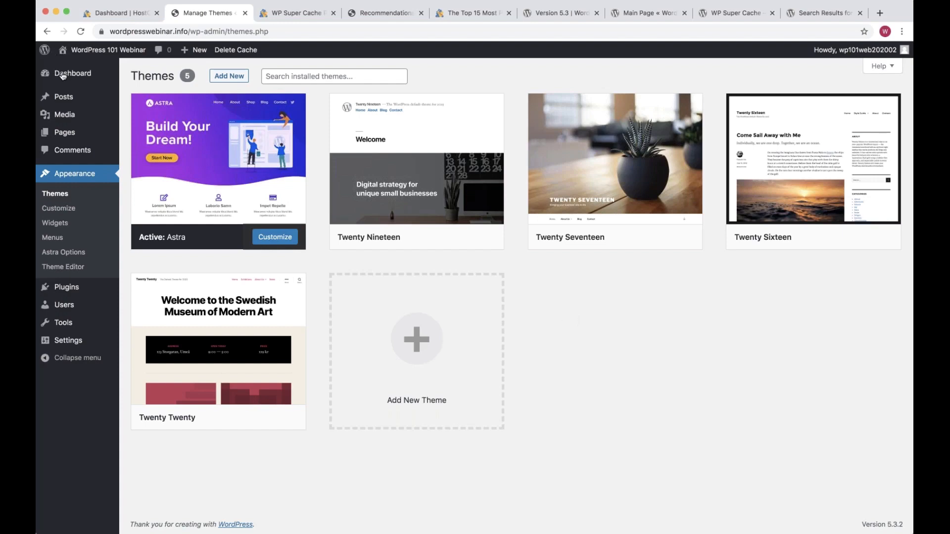
From the Dashboard, open Settings > General and highlight the WordPress Address and Site Address URLs
{"action": "left_click", "coordinate": [63, 75]}
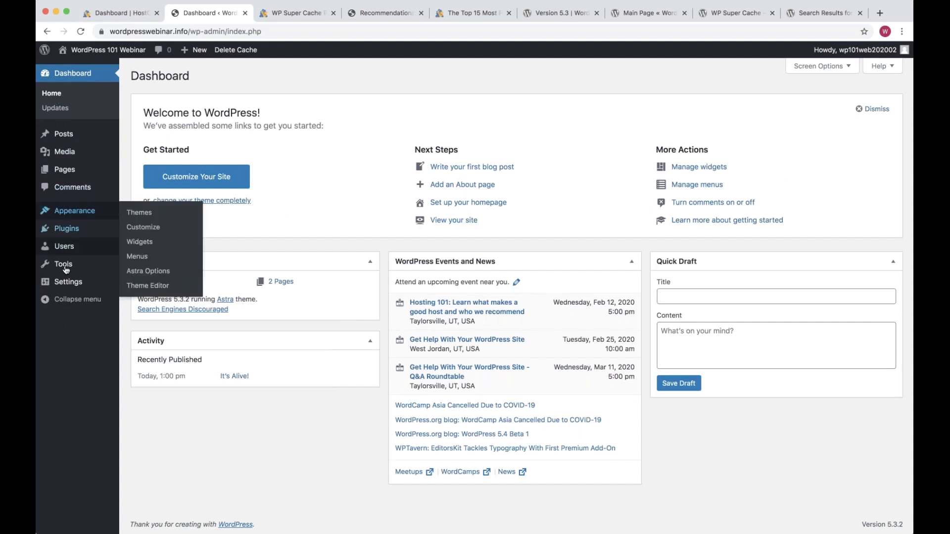
{"action": "left_click", "coordinate": [68, 283]}
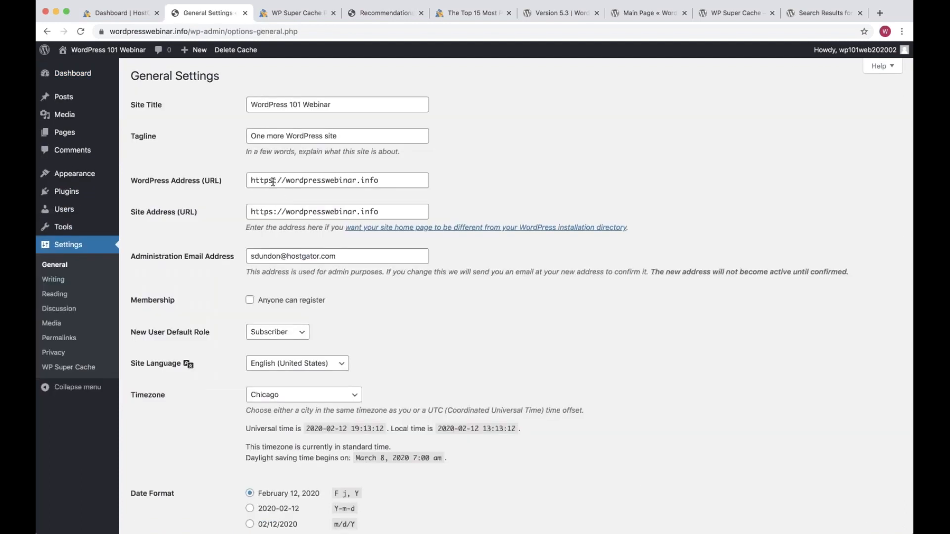
{"action": "left_click", "coordinate": [272, 182]}
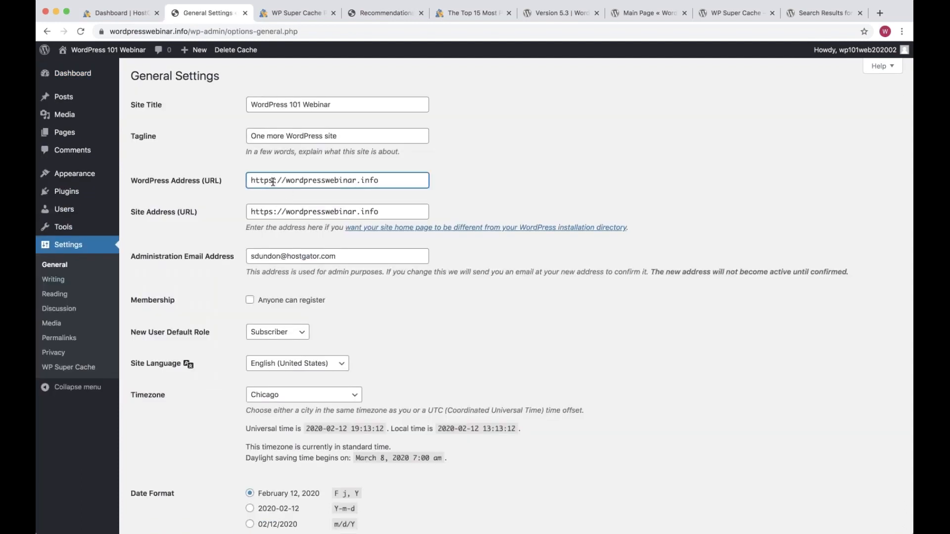
{"action": "triple_click", "coordinate": [272, 182]}
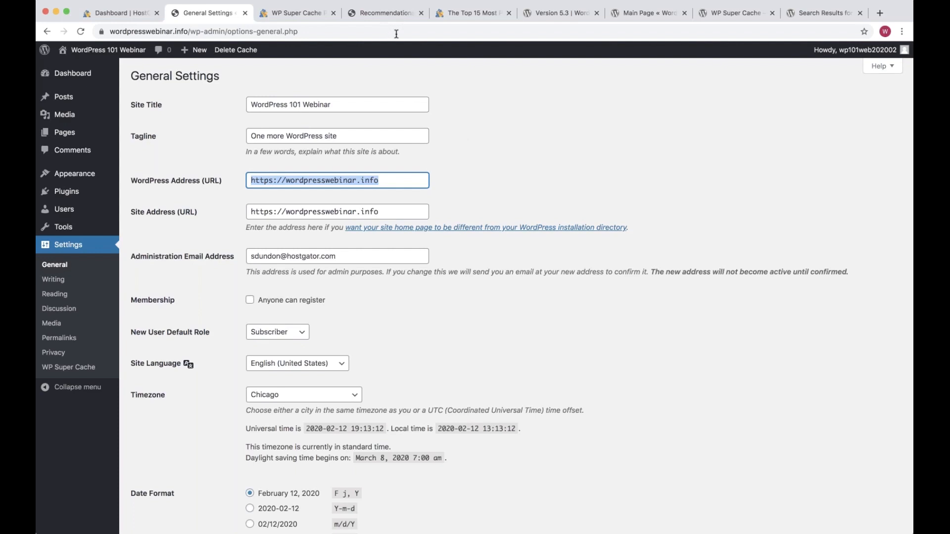
{"action": "left_click", "coordinate": [438, 212]}
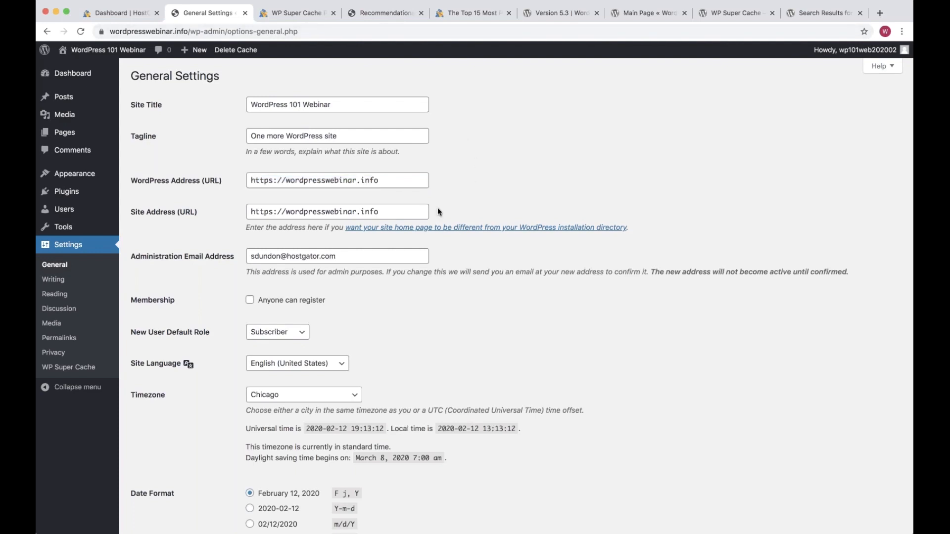
{"action": "left_click_drag", "start_coordinate": [435, 212], "coordinate": [155, 189]}
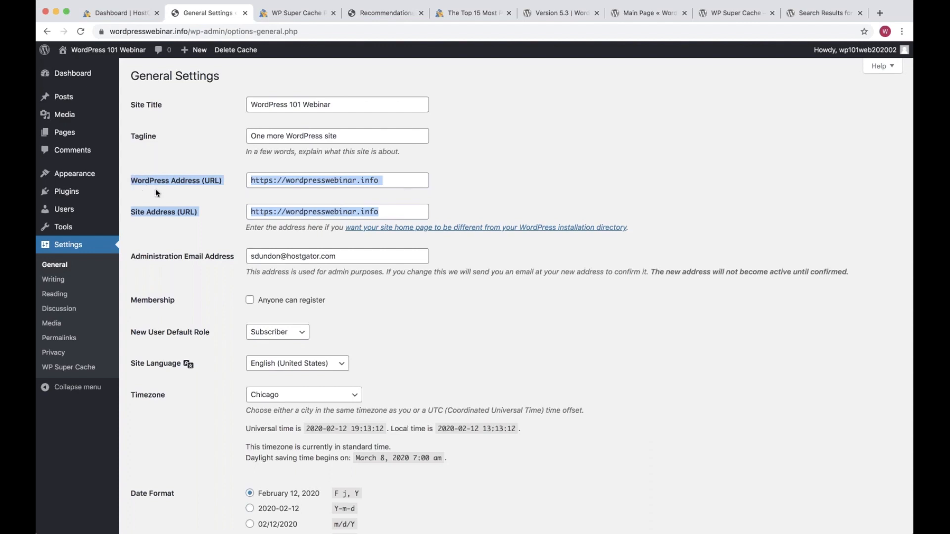
Glance at the Recommendations page, return and highlight the settings from Site Title to Site Address
{"action": "left_click", "coordinate": [382, 15]}
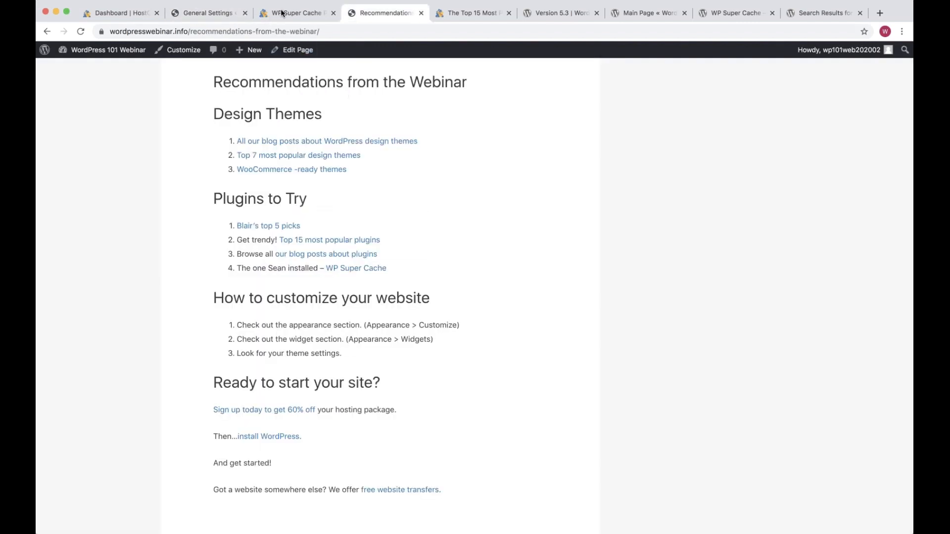
{"action": "left_click", "coordinate": [211, 15]}
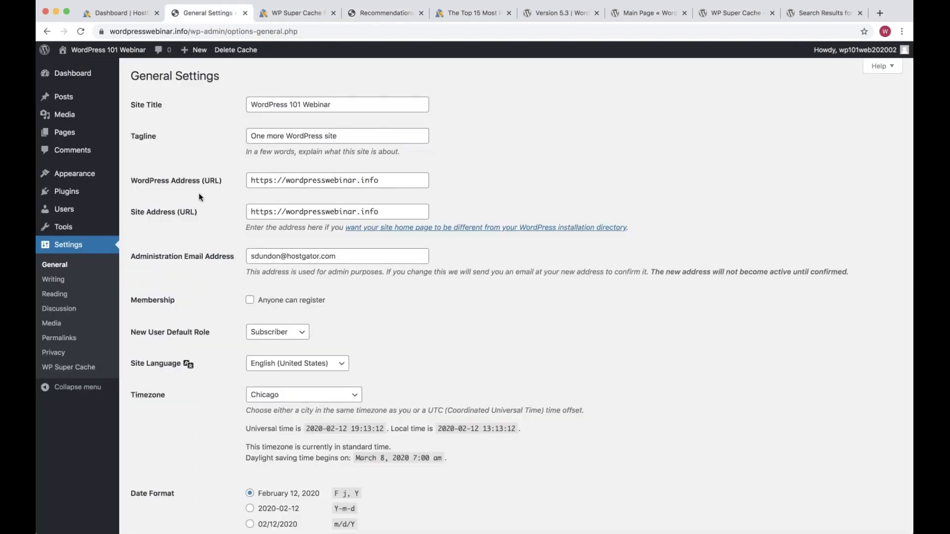
{"action": "left_click_drag", "start_coordinate": [128, 180], "coordinate": [436, 213]}
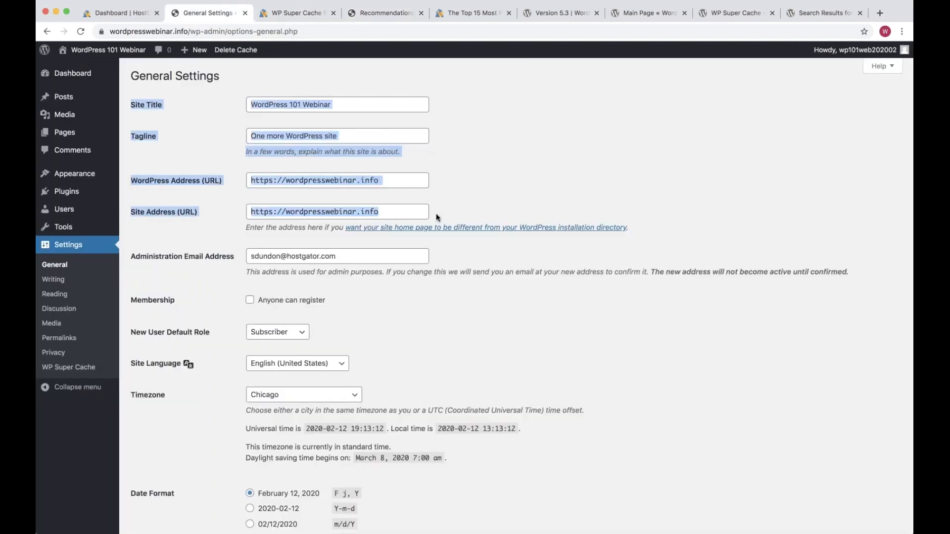
{"action": "left_click", "coordinate": [438, 210]}
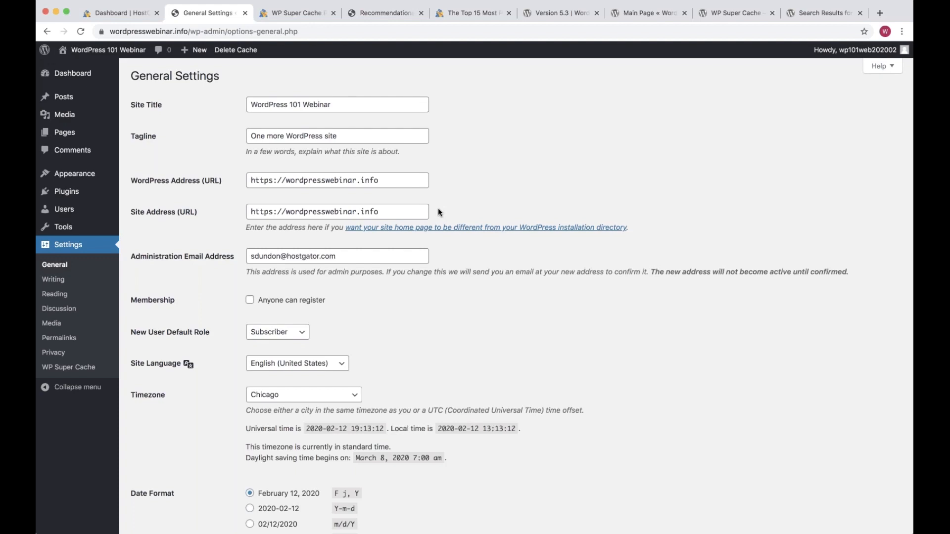
{"action": "left_click", "coordinate": [68, 115]}
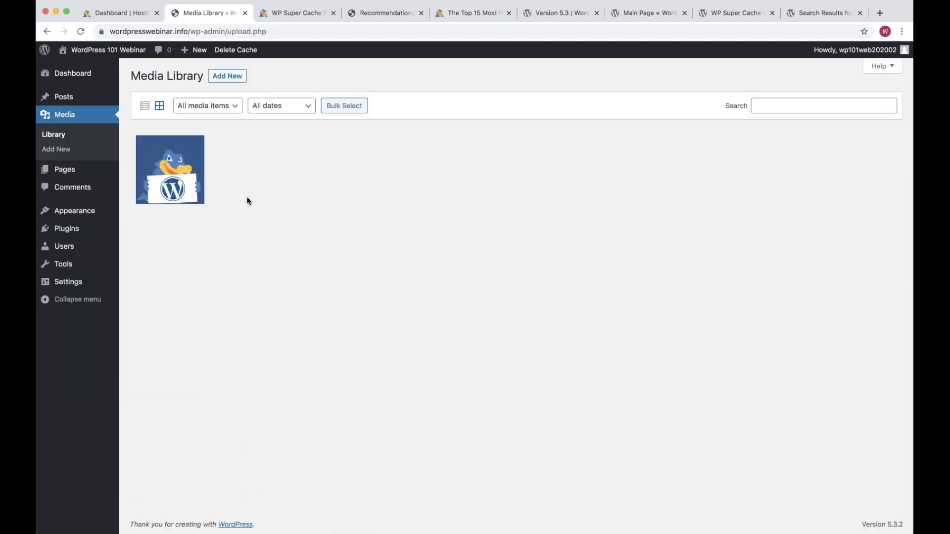
{"action": "left_click", "coordinate": [186, 156]}
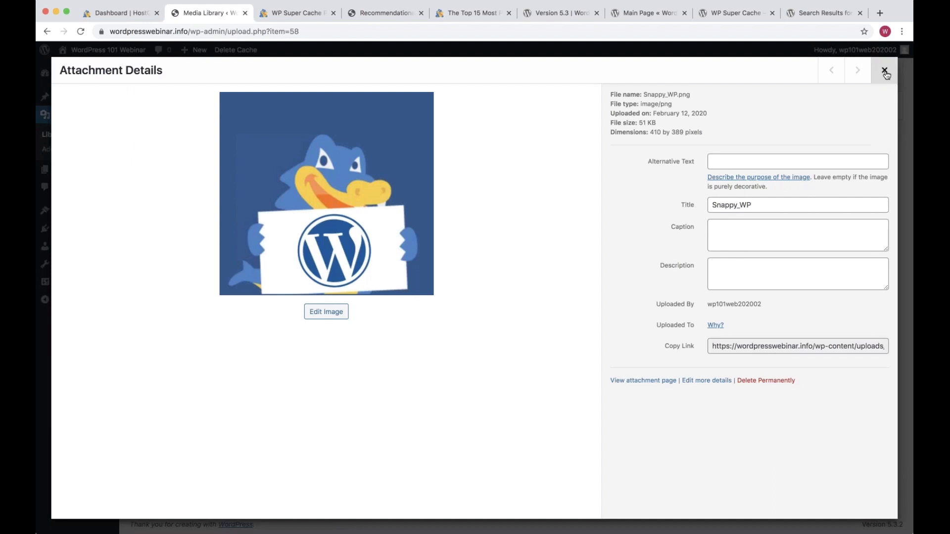
{"action": "left_click", "coordinate": [884, 71]}
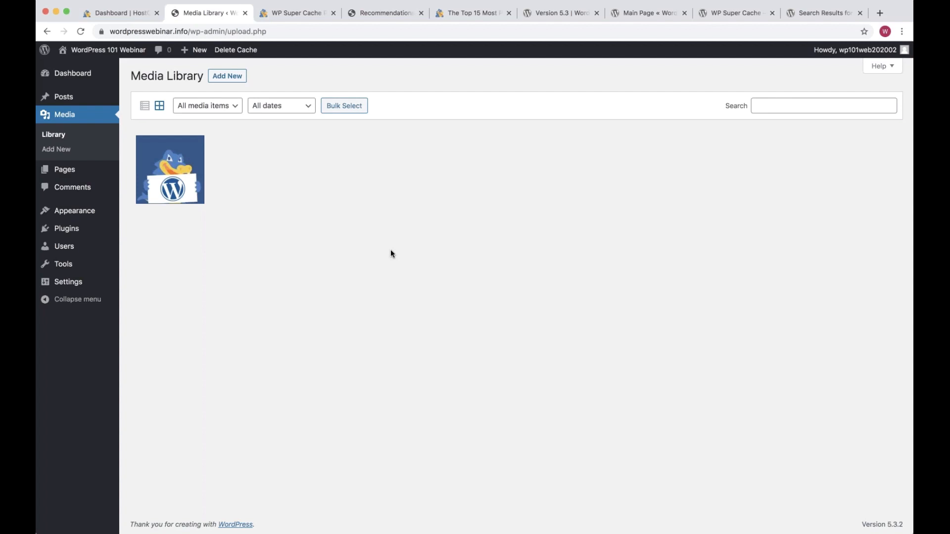
{"action": "left_click", "coordinate": [223, 112]}
{"action": "left_click", "coordinate": [171, 159]}
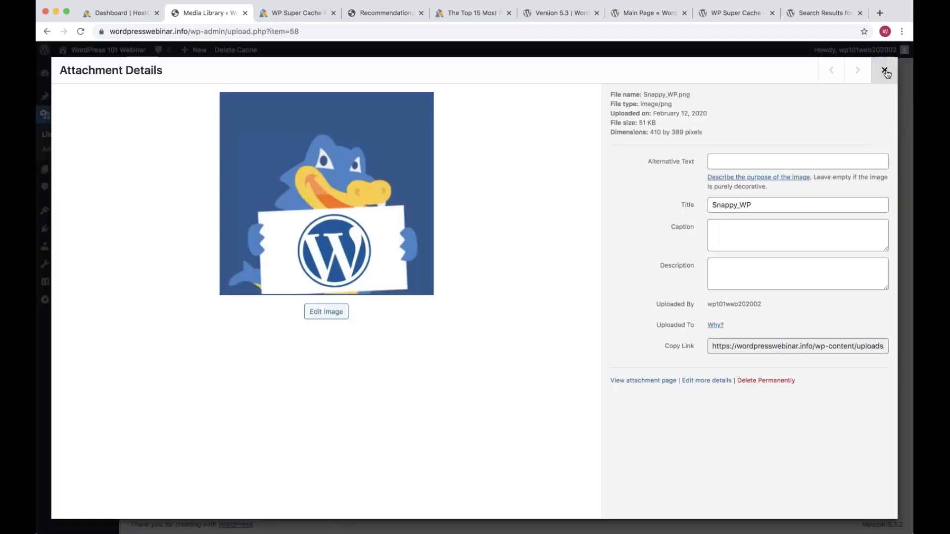
{"action": "left_click", "coordinate": [885, 72]}
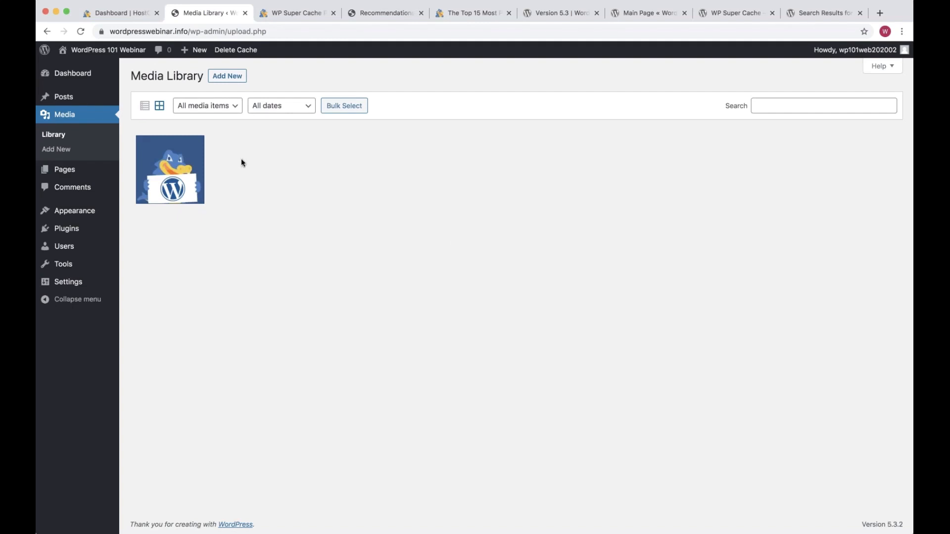
Go to the Dashboard, then open the Posts list showing the single post 'It's Alive!'
{"action": "left_click", "coordinate": [75, 75]}
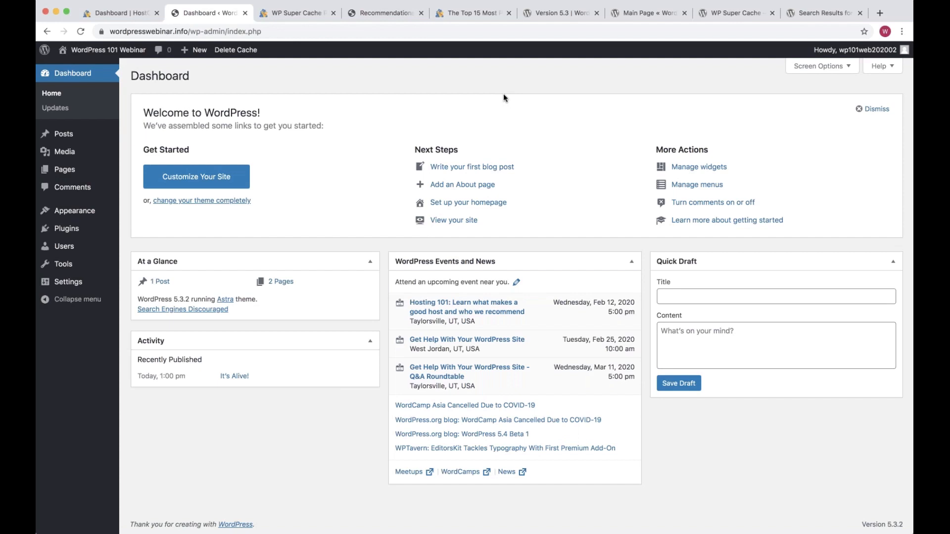
{"action": "left_click", "coordinate": [81, 134]}
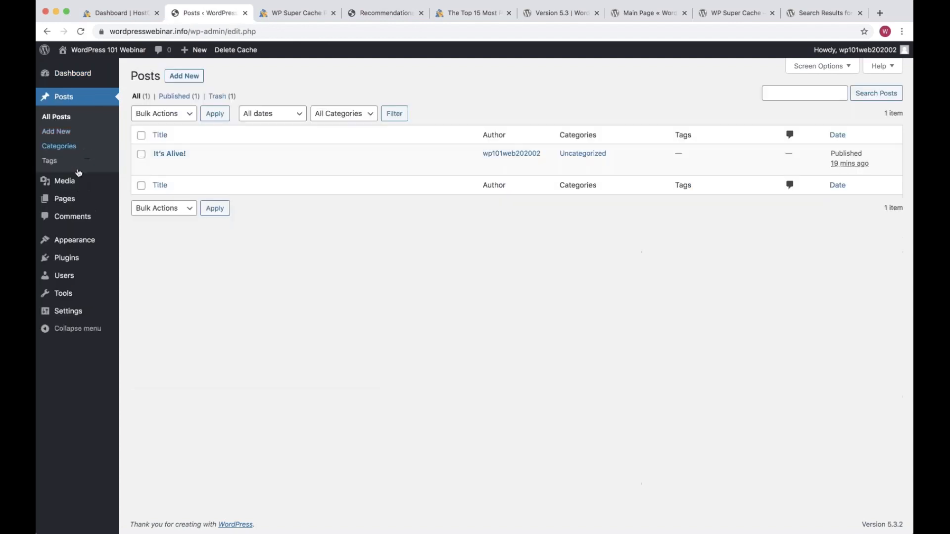
View the empty Tags page, then open Categories listing only Uncategorized with one post
{"action": "left_click", "coordinate": [62, 163]}
{"action": "left_click", "coordinate": [464, 299]}
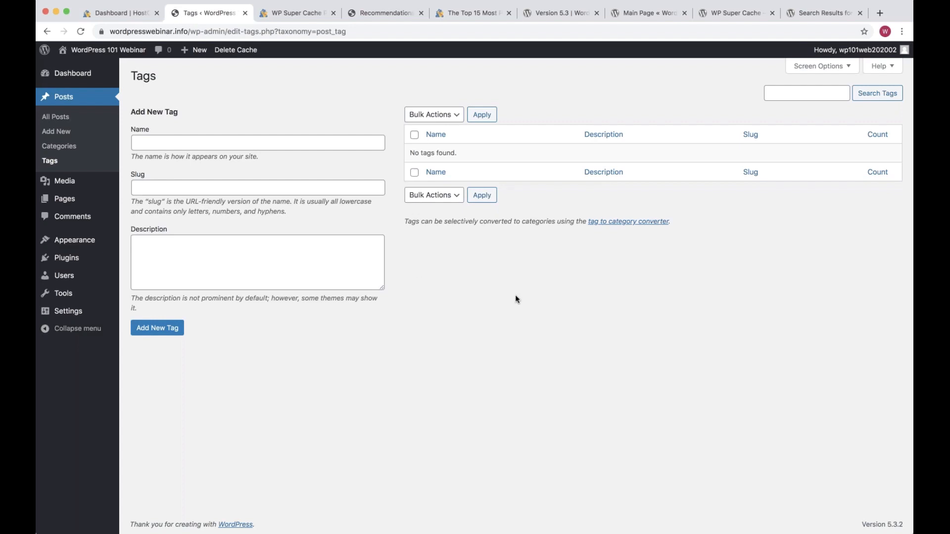
{"action": "left_click", "coordinate": [72, 150]}
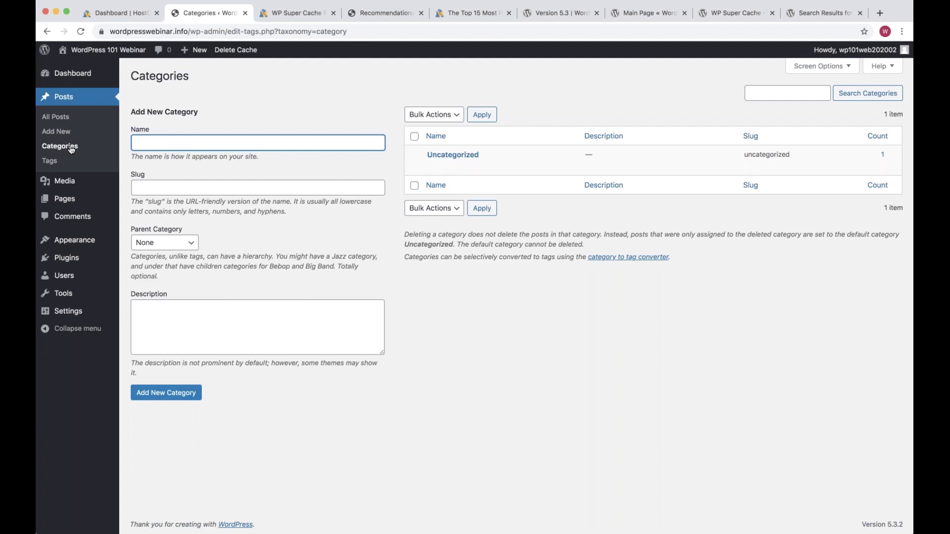
Refocus the browser, open Posts > Tags, then switch to the HostGator popular plugins article
{"action": "left_click", "coordinate": [902, 207]}
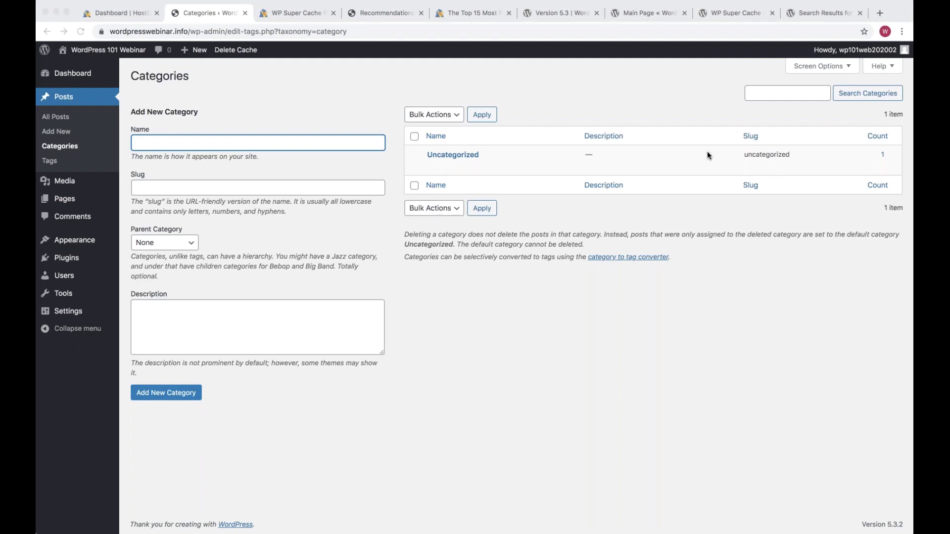
{"action": "left_click", "coordinate": [53, 163]}
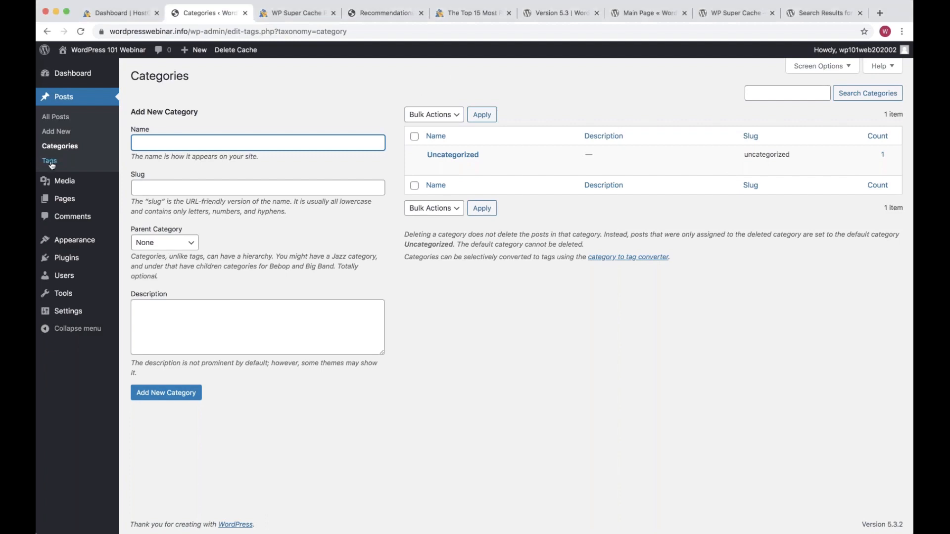
{"action": "left_click", "coordinate": [52, 162]}
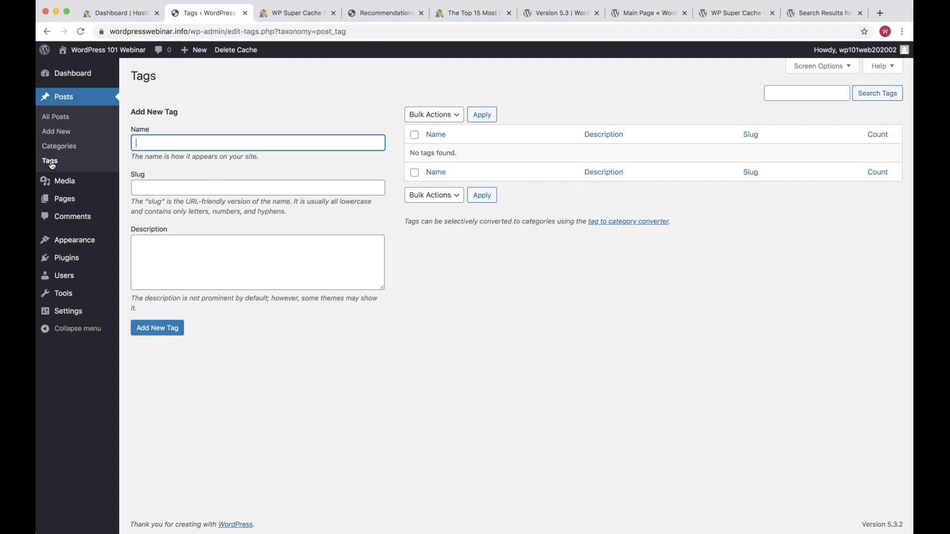
{"action": "left_click", "coordinate": [472, 15]}
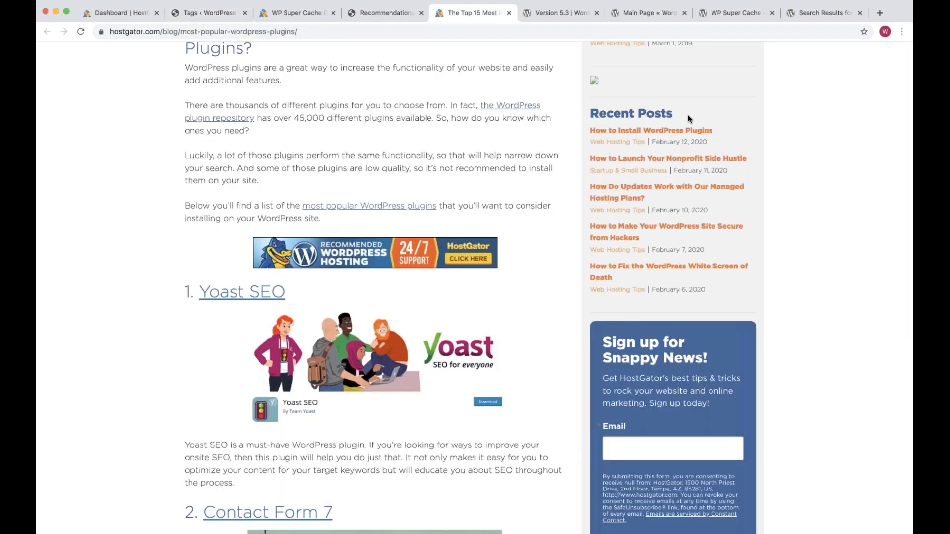
From the plugins article's author and date line, open the Web Hosting Tips category listing
{"action": "scroll", "coordinate": [688, 116], "scroll_direction": "up", "scroll_amount": 3}
{"action": "scroll", "coordinate": [688, 119], "scroll_direction": "up", "scroll_amount": 6}
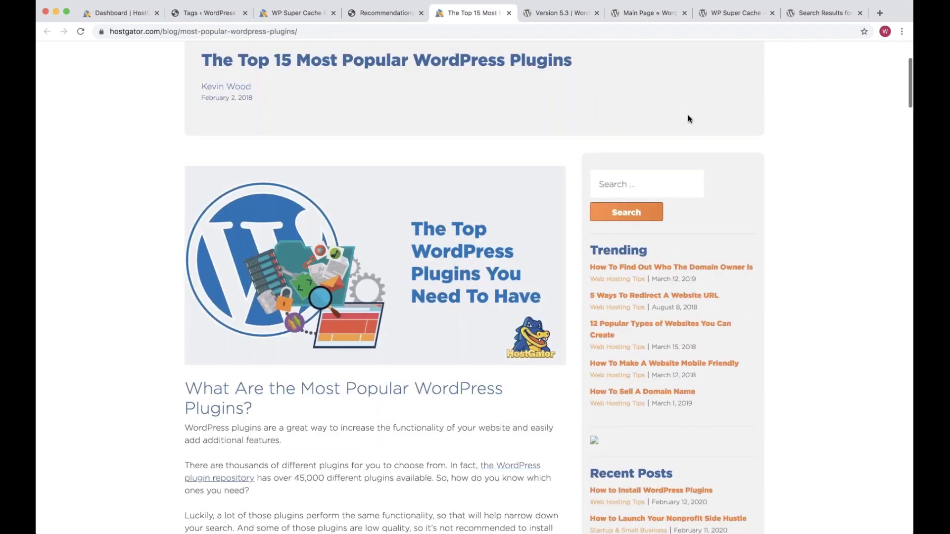
{"action": "scroll", "coordinate": [688, 119], "scroll_direction": "down", "scroll_amount": 10}
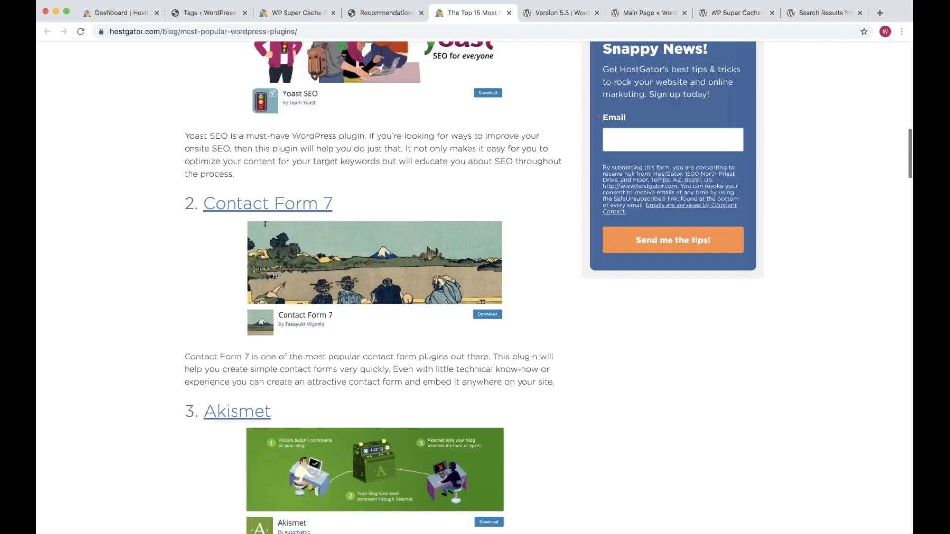
{"action": "scroll", "coordinate": [576, 197], "scroll_direction": "up", "scroll_amount": 10}
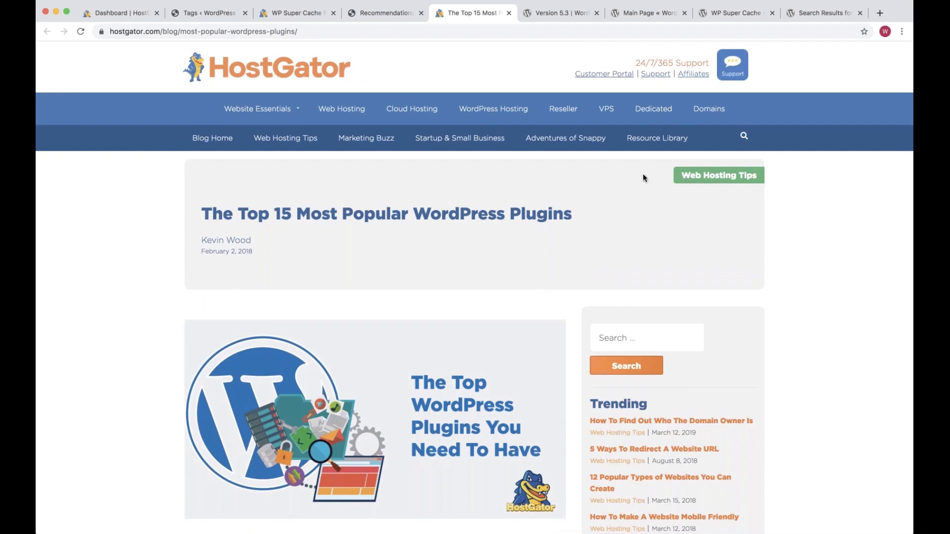
{"action": "left_click_drag", "start_coordinate": [701, 176], "coordinate": [713, 178]}
{"action": "left_click", "coordinate": [681, 209]}
{"action": "left_click", "coordinate": [718, 176]}
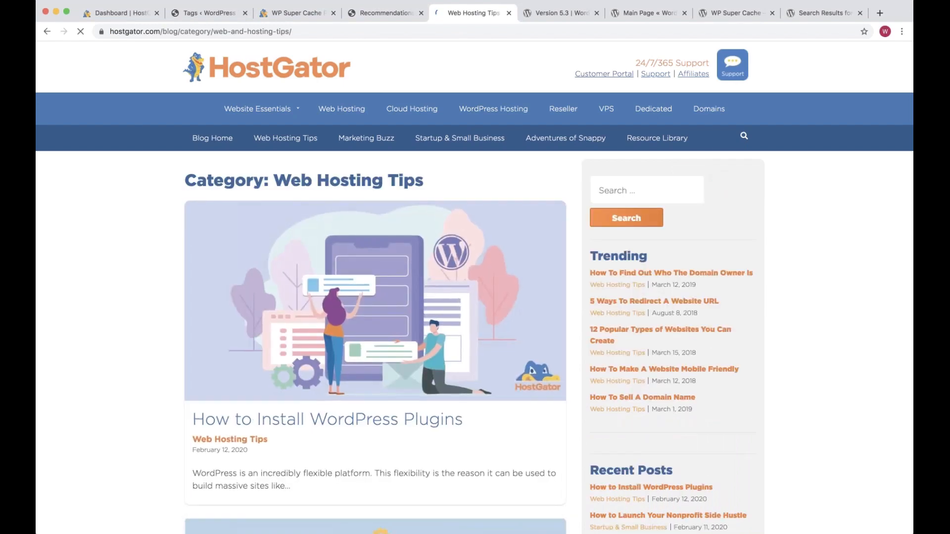
{"action": "scroll", "coordinate": [475, 287], "scroll_direction": "down", "scroll_amount": 10}
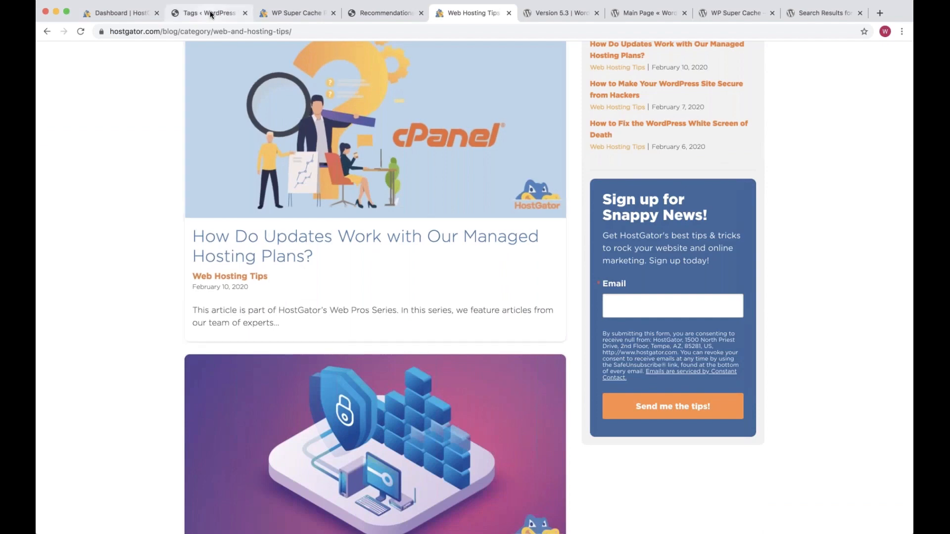
Switch back to the empty WordPress Tags page and go to the admin Dashboard
{"action": "left_click", "coordinate": [210, 15]}
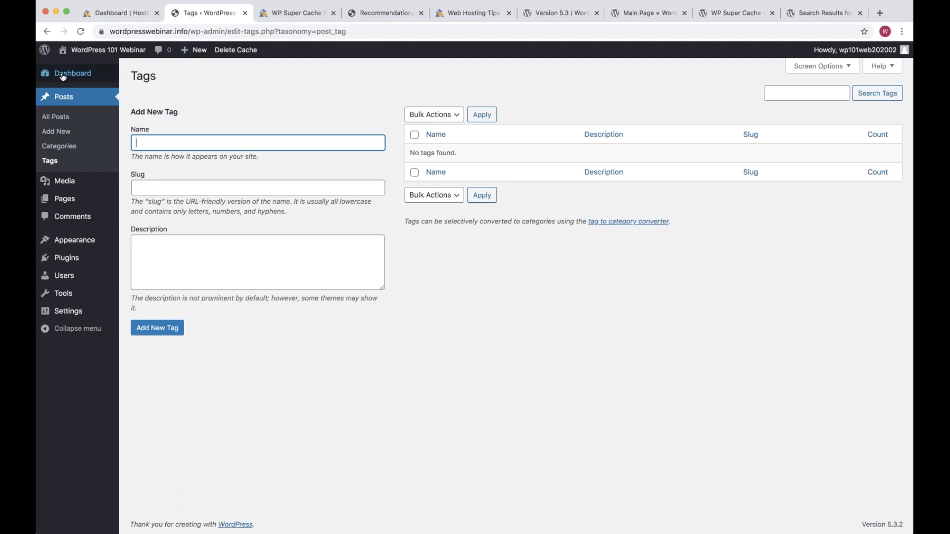
{"action": "left_click", "coordinate": [119, 73]}
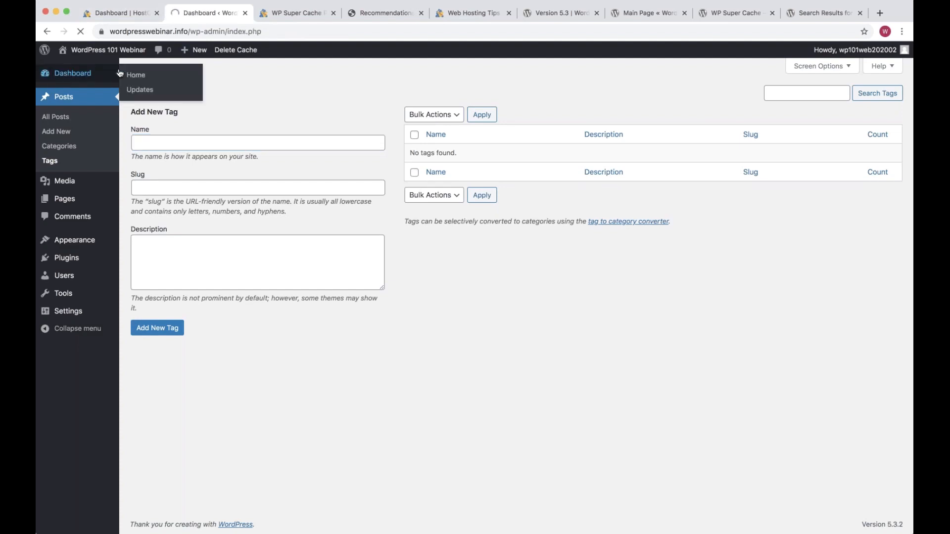